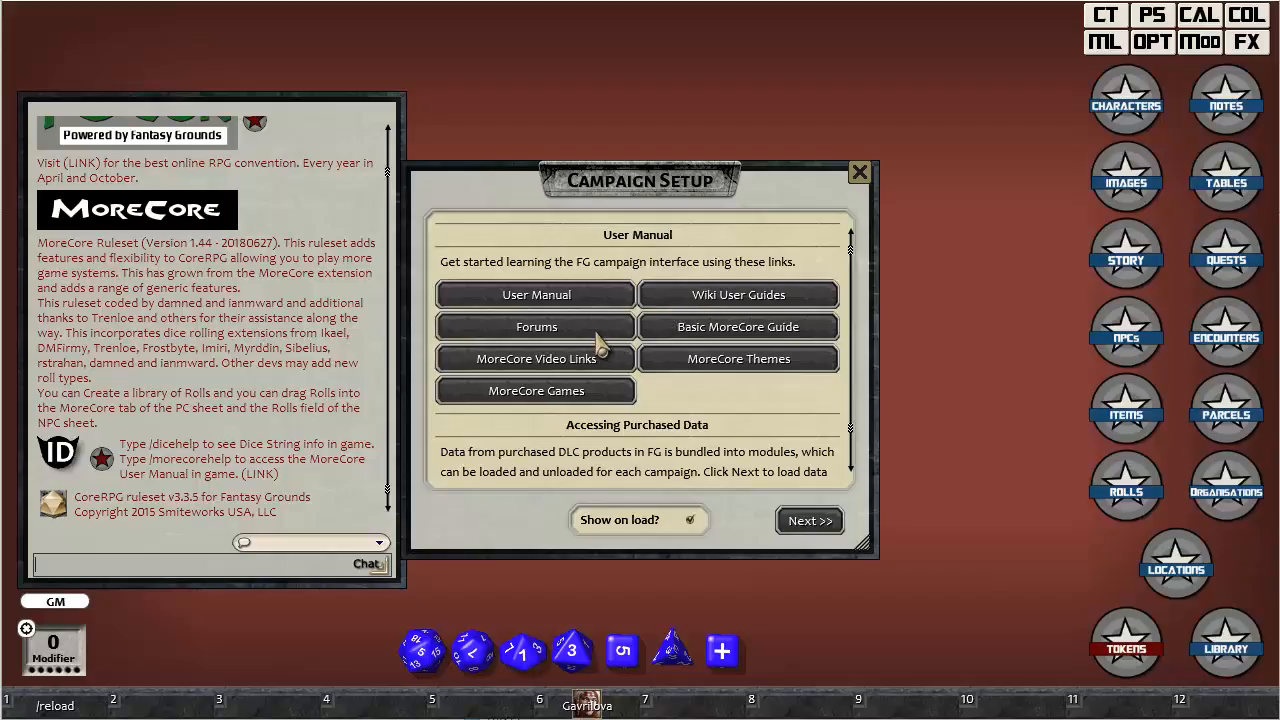
Request the MoreCore user manual link in chat with /morecorehelp and close the Campaign Setup window.
click(701, 333)
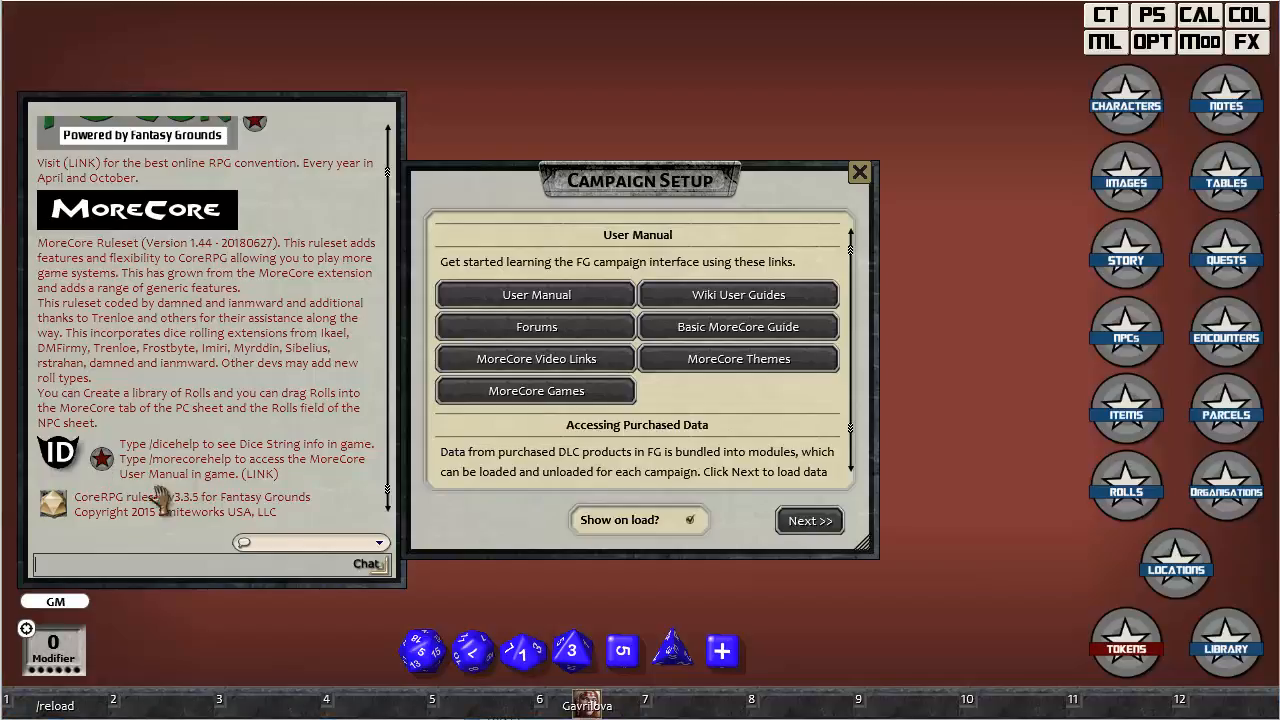
text(/)
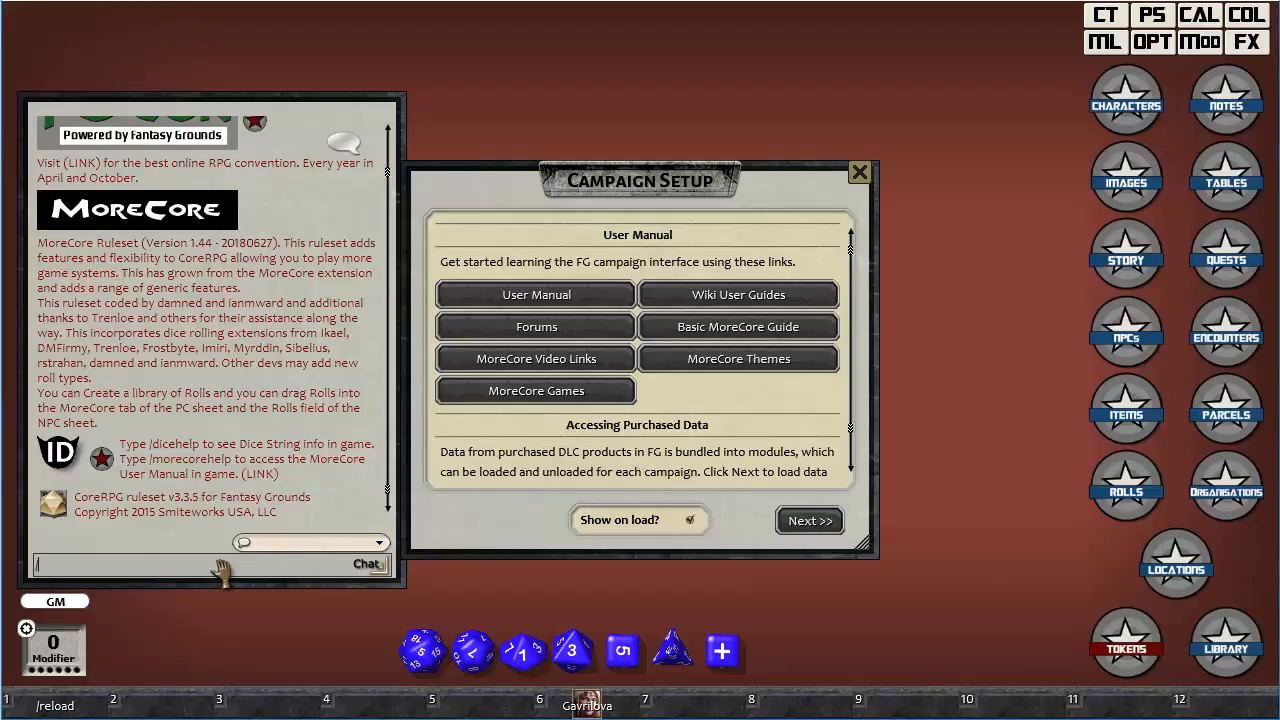
text(morecorehelp)
key(Return)
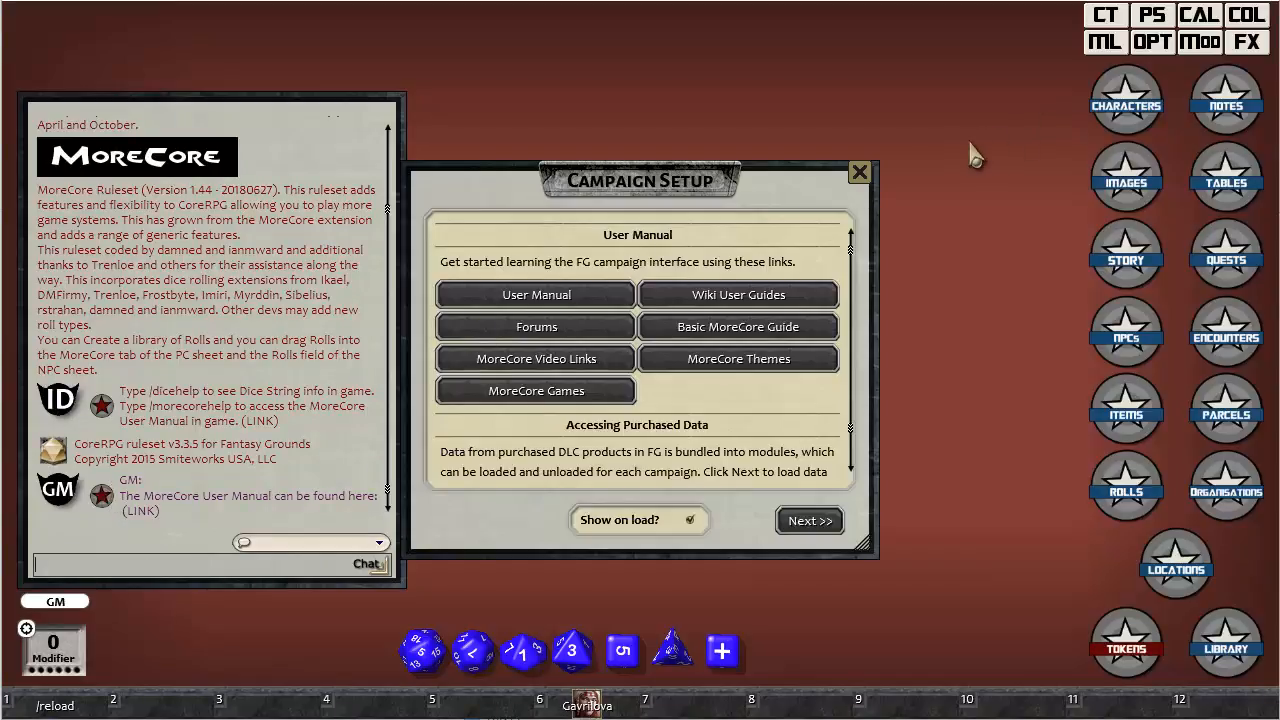
click(862, 177)
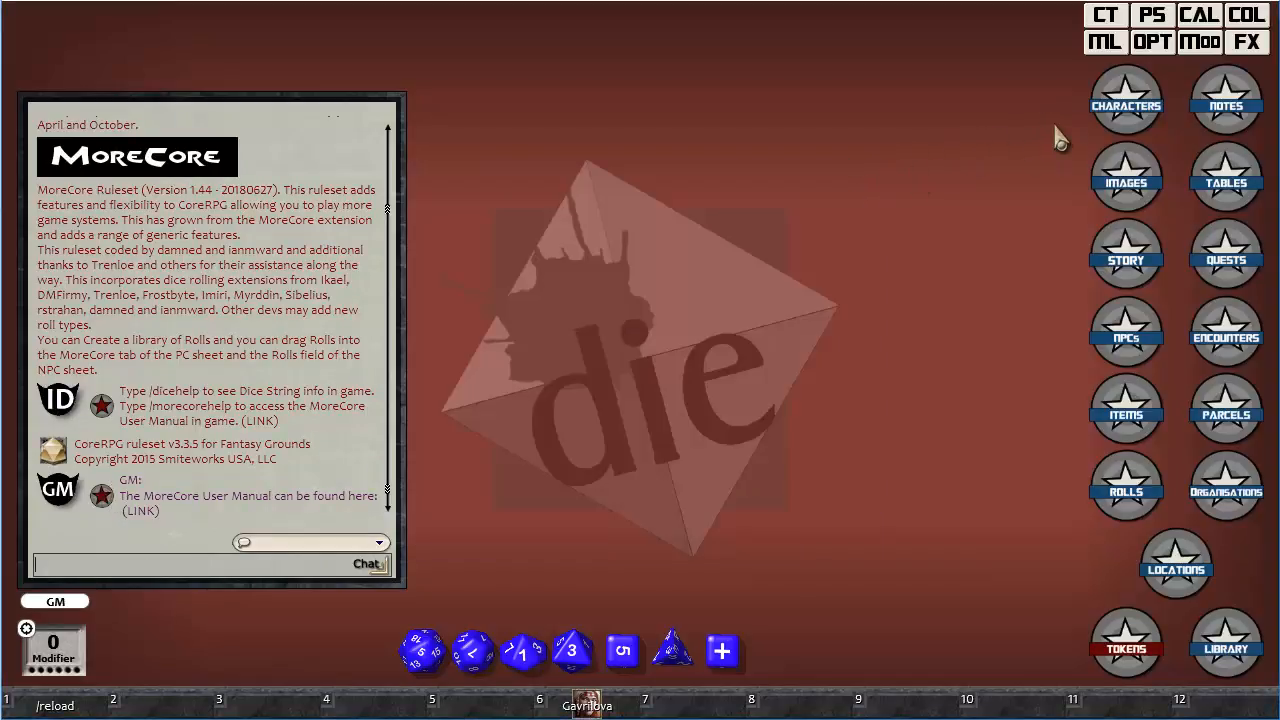
Open the character selection list, view its online help page, and return to the campaign.
click(1125, 110)
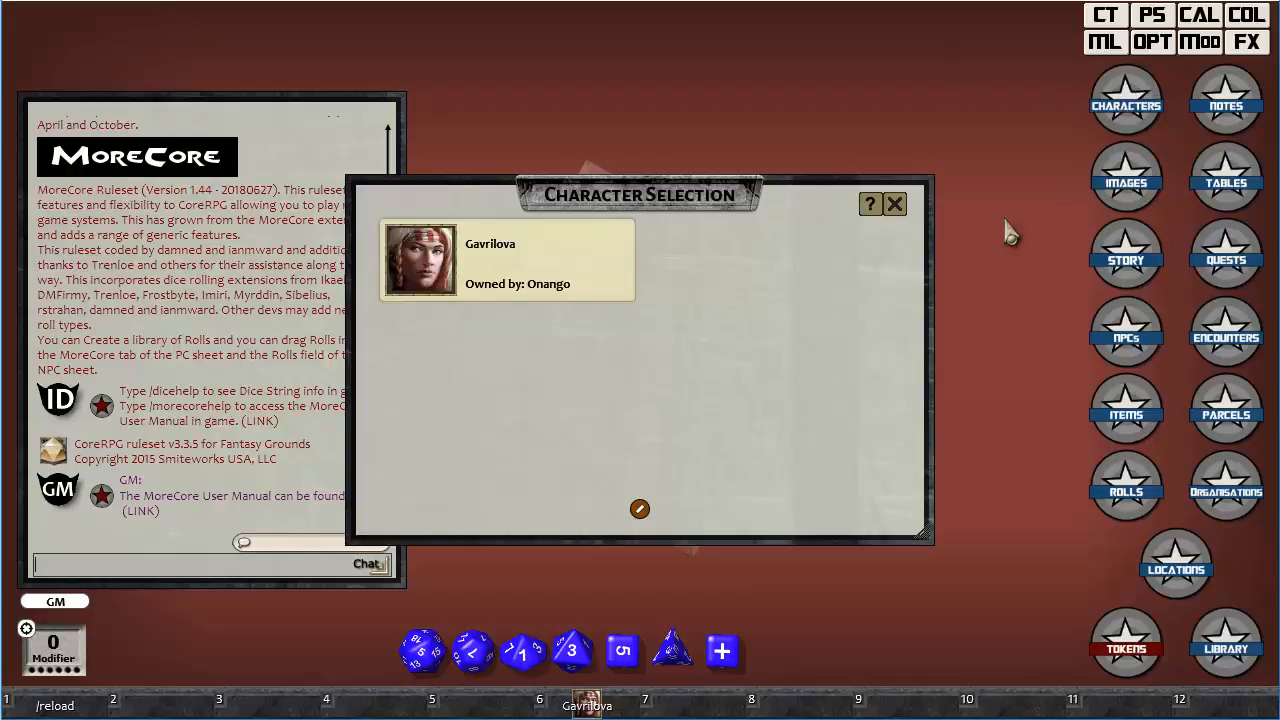
click(869, 207)
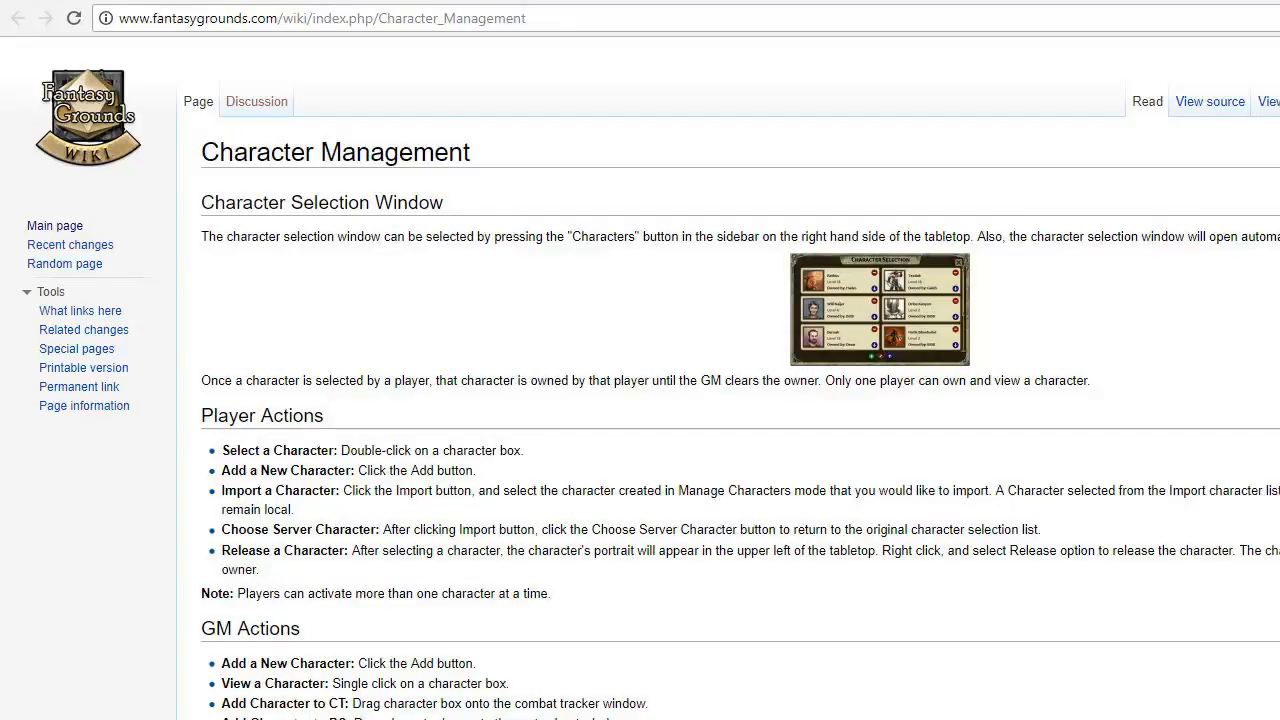
key(alt+Tab)
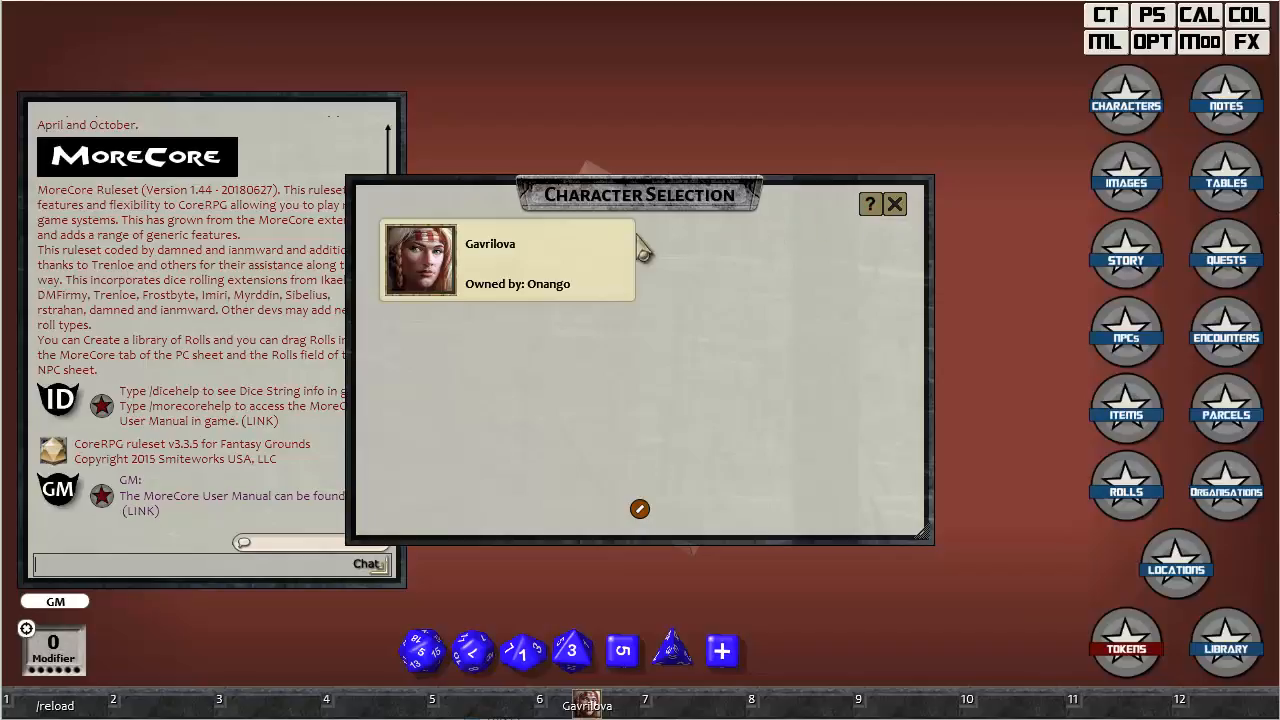
Open the existing character's sheet, consult its MoreCore help page, and close the character windows.
click(418, 262)
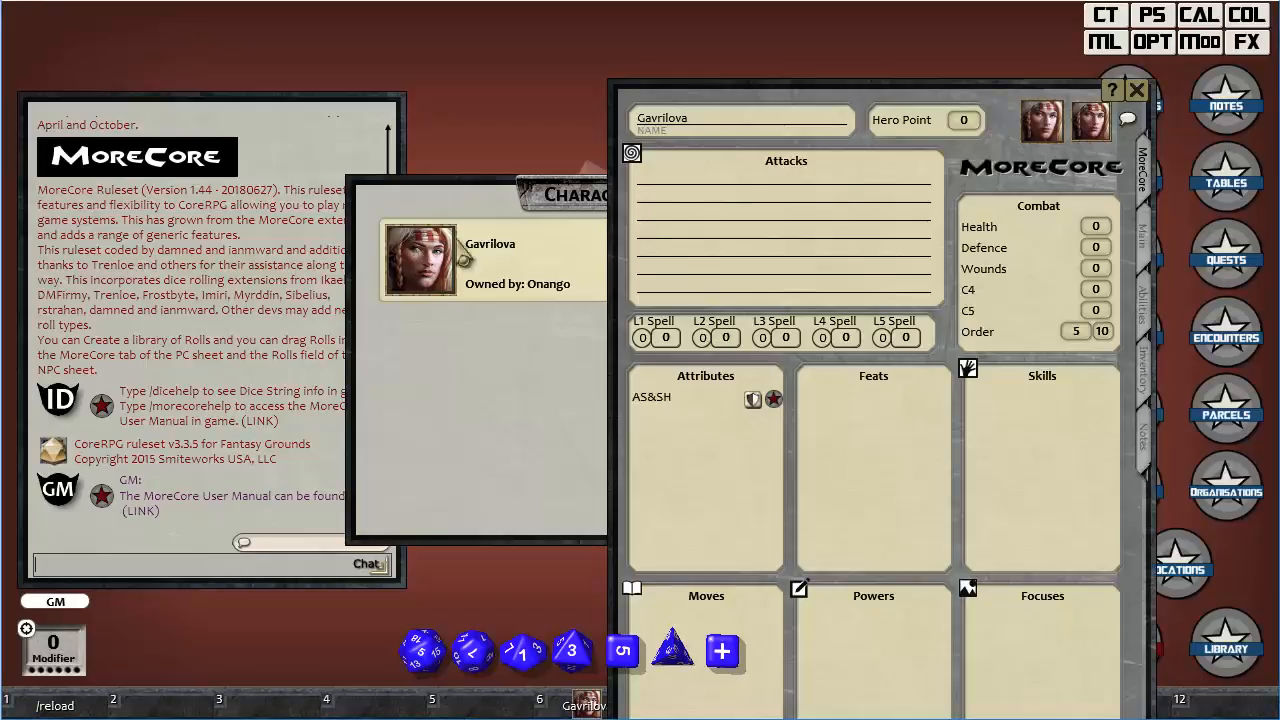
click(1112, 90)
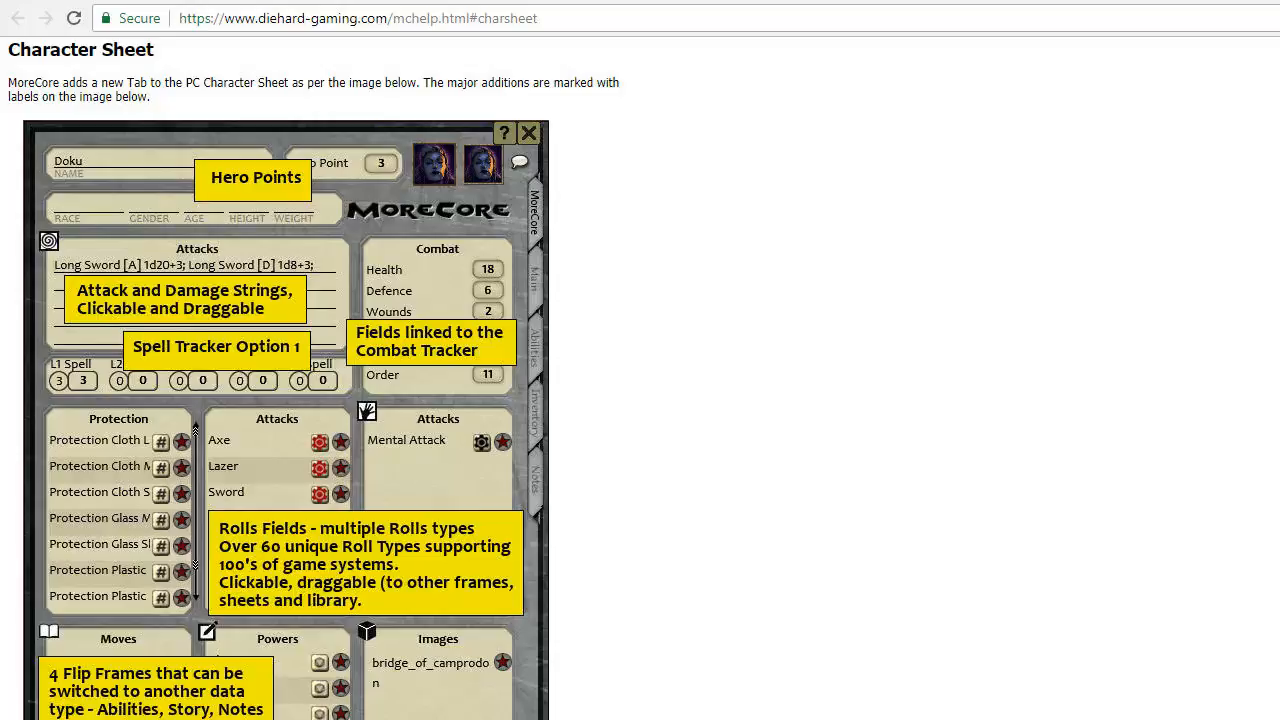
key(alt+Tab)
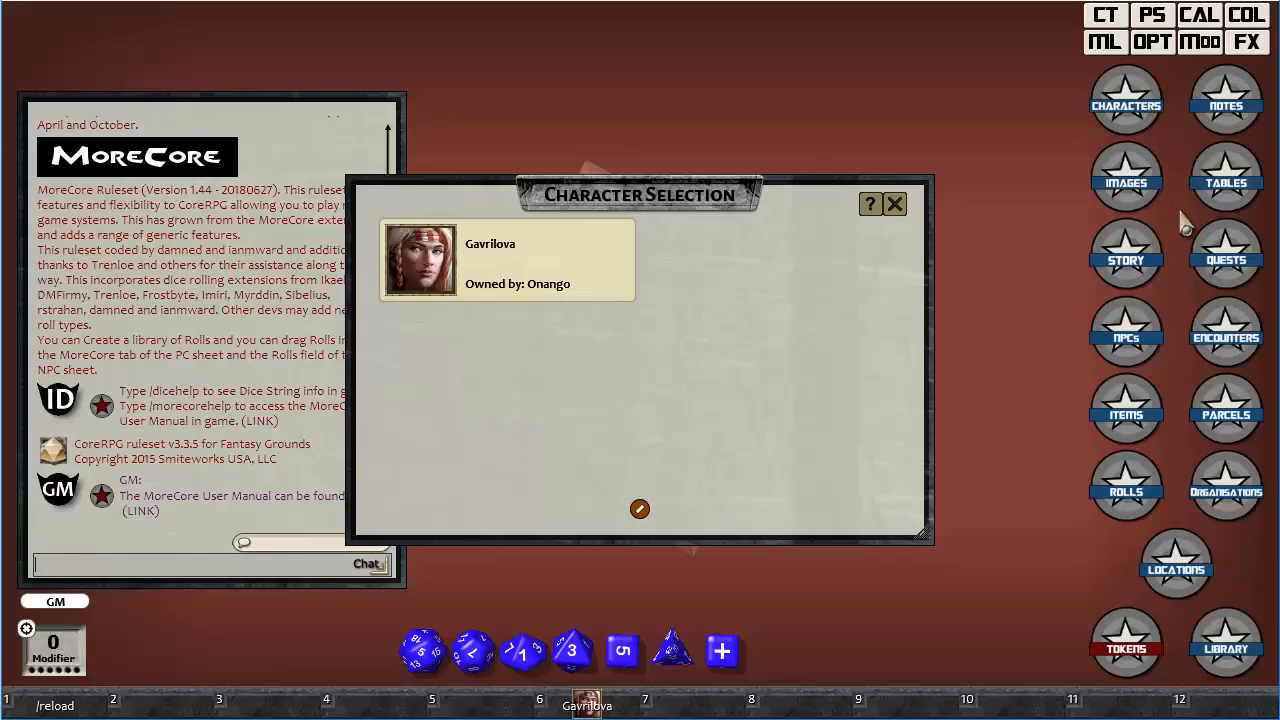
click(889, 203)
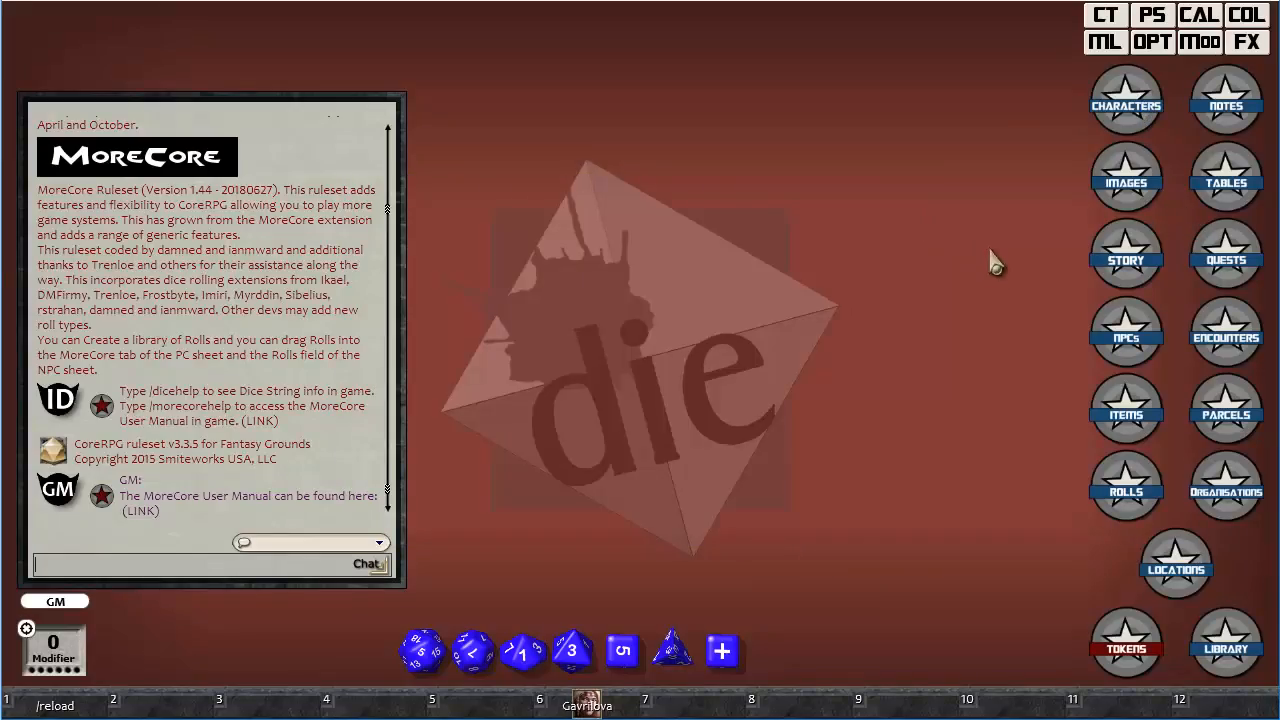
Open the Hack and Slash roll, consult the dice strings help page, and close the roll windows.
click(1116, 488)
click(787, 411)
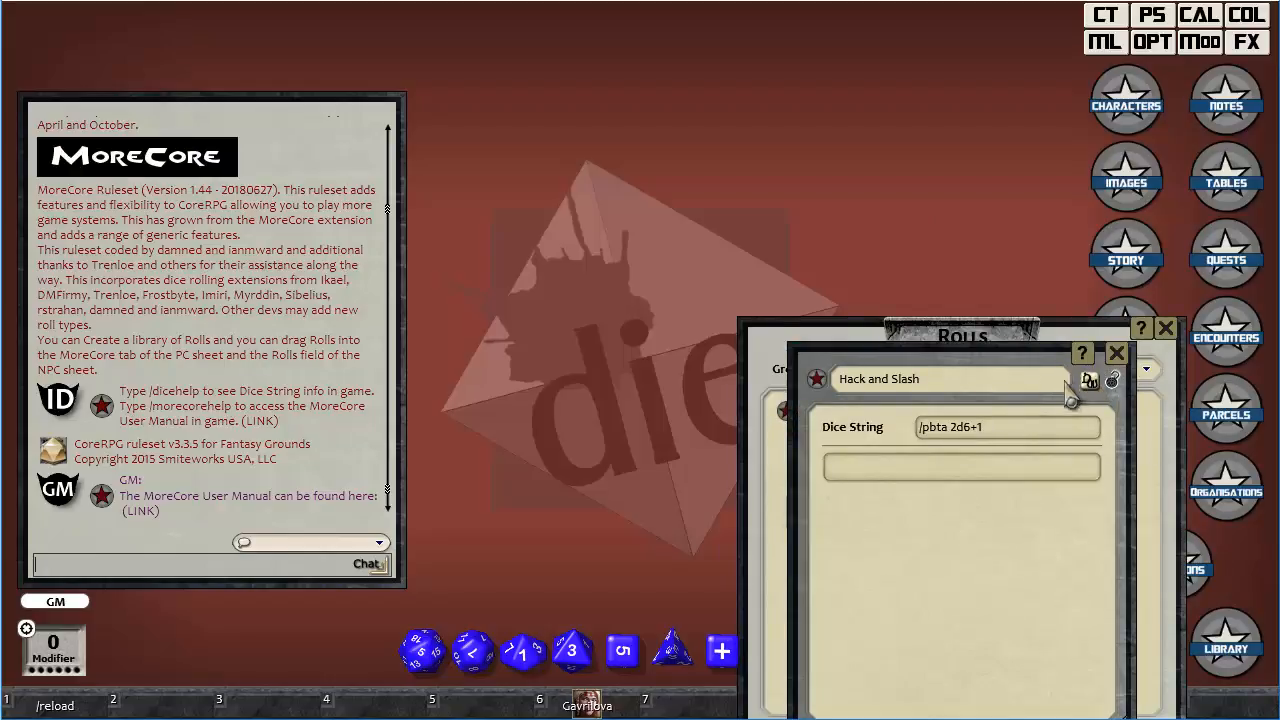
click(1083, 355)
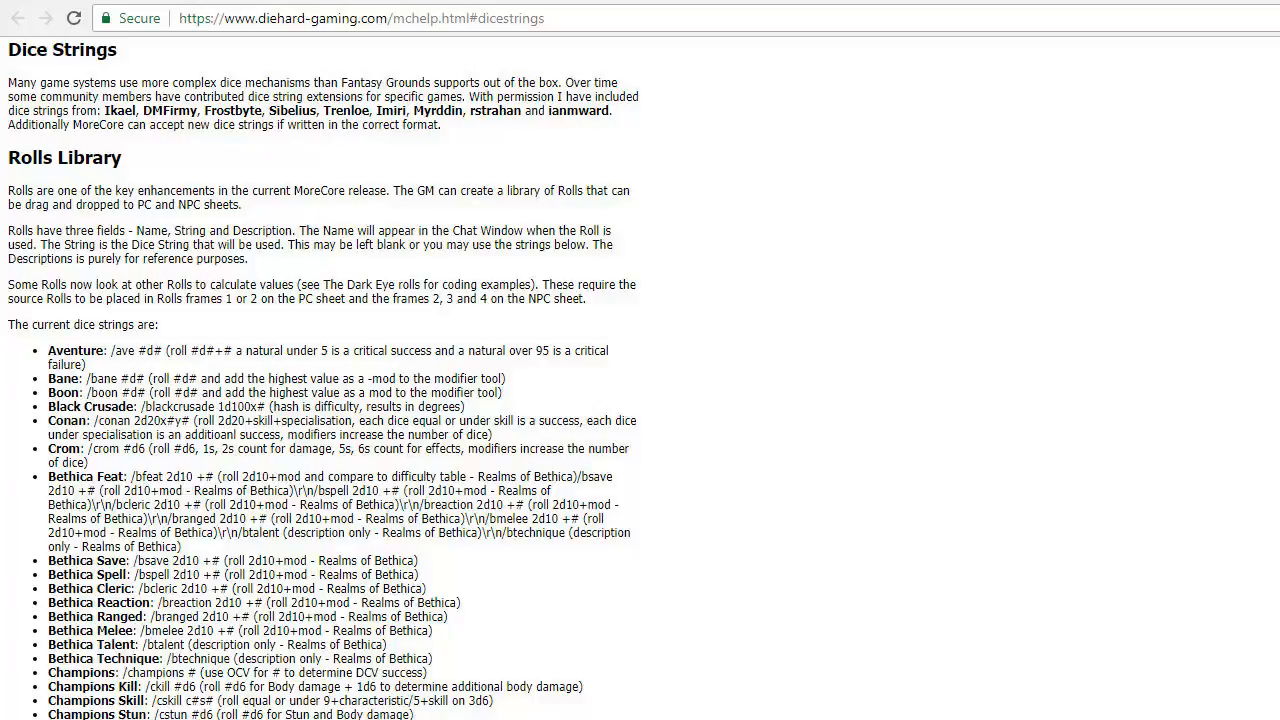
key(alt+Tab)
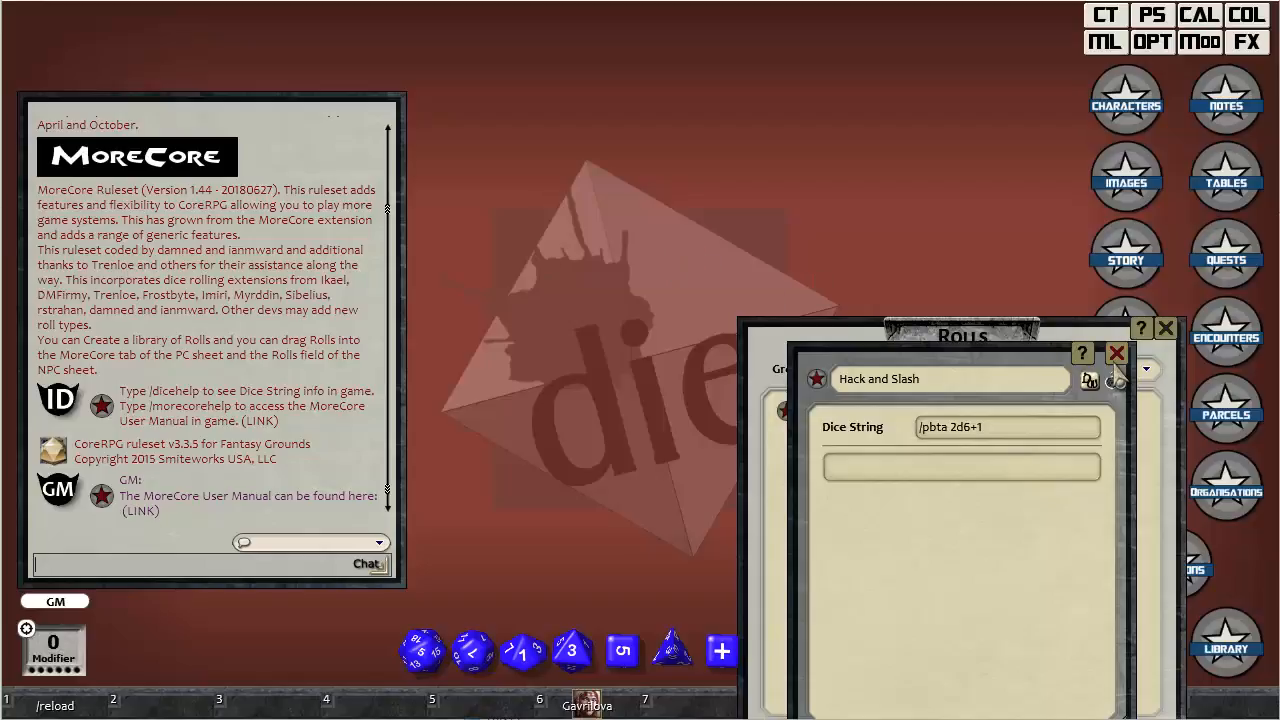
click(1116, 356)
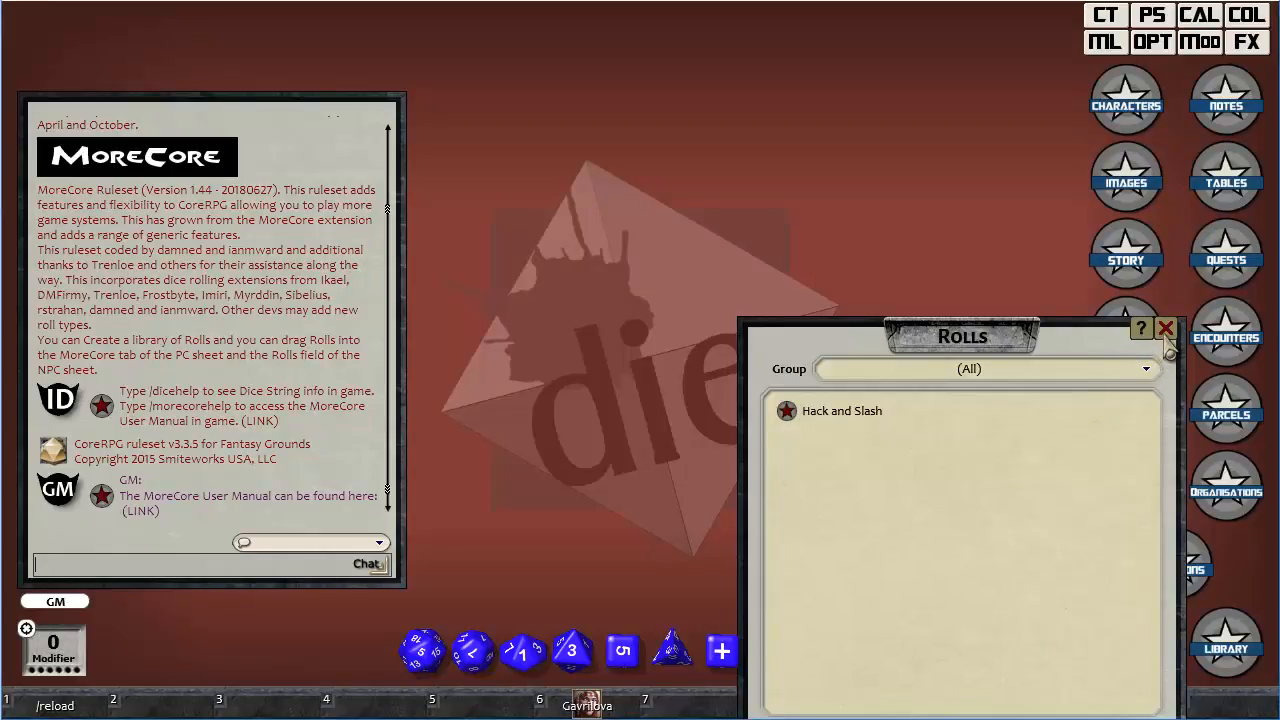
click(1166, 330)
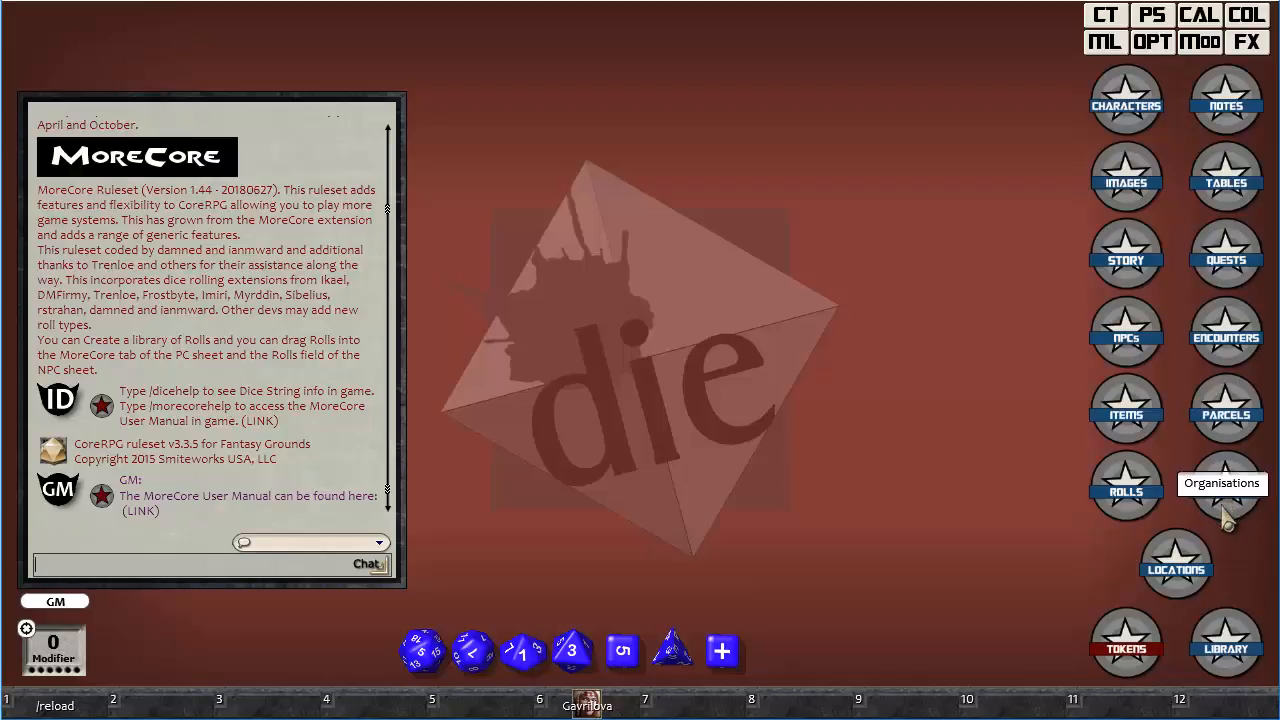
Open the Border Town record from the locations list and look through its details, NPC links and location links.
click(1174, 560)
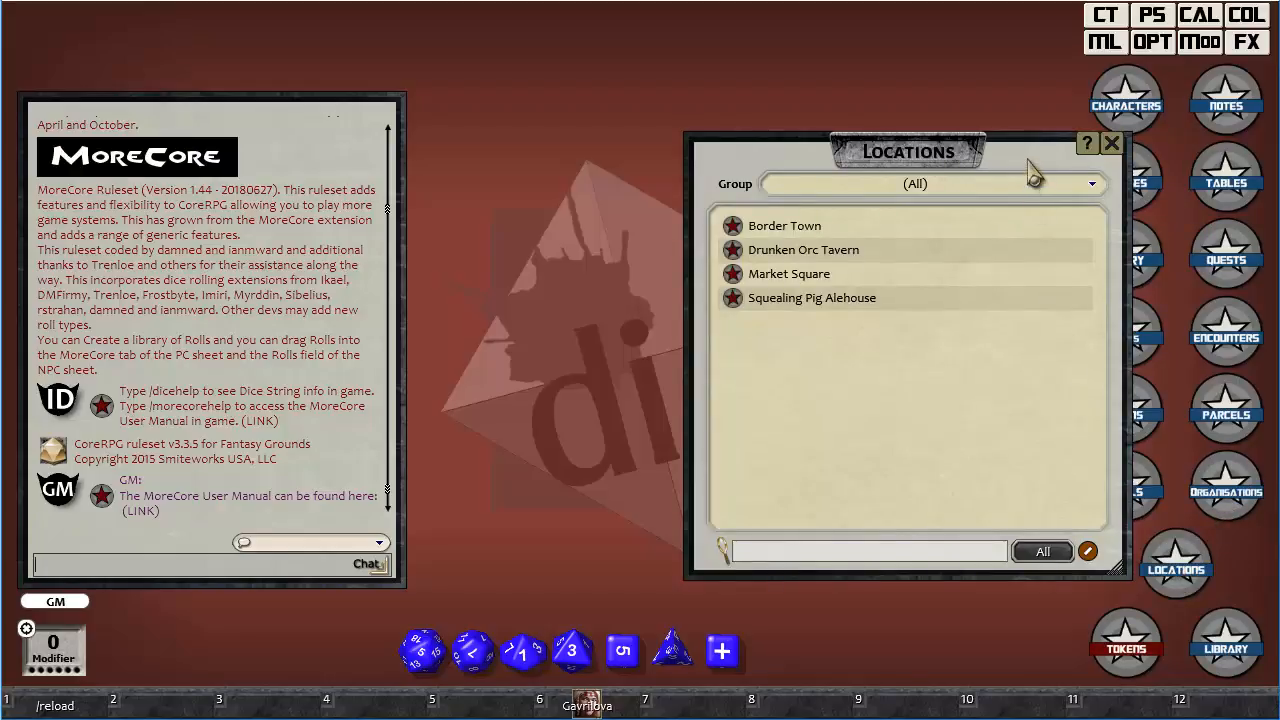
drag(1029, 160, 975, 52)
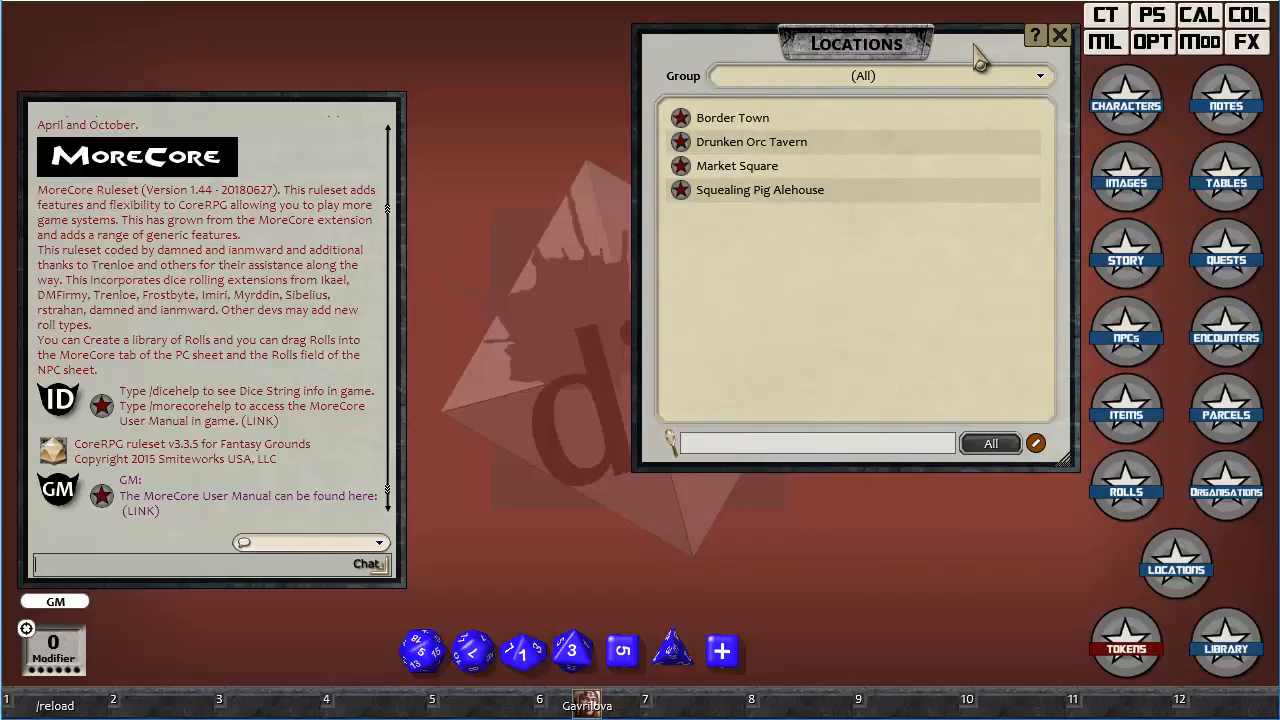
click(681, 118)
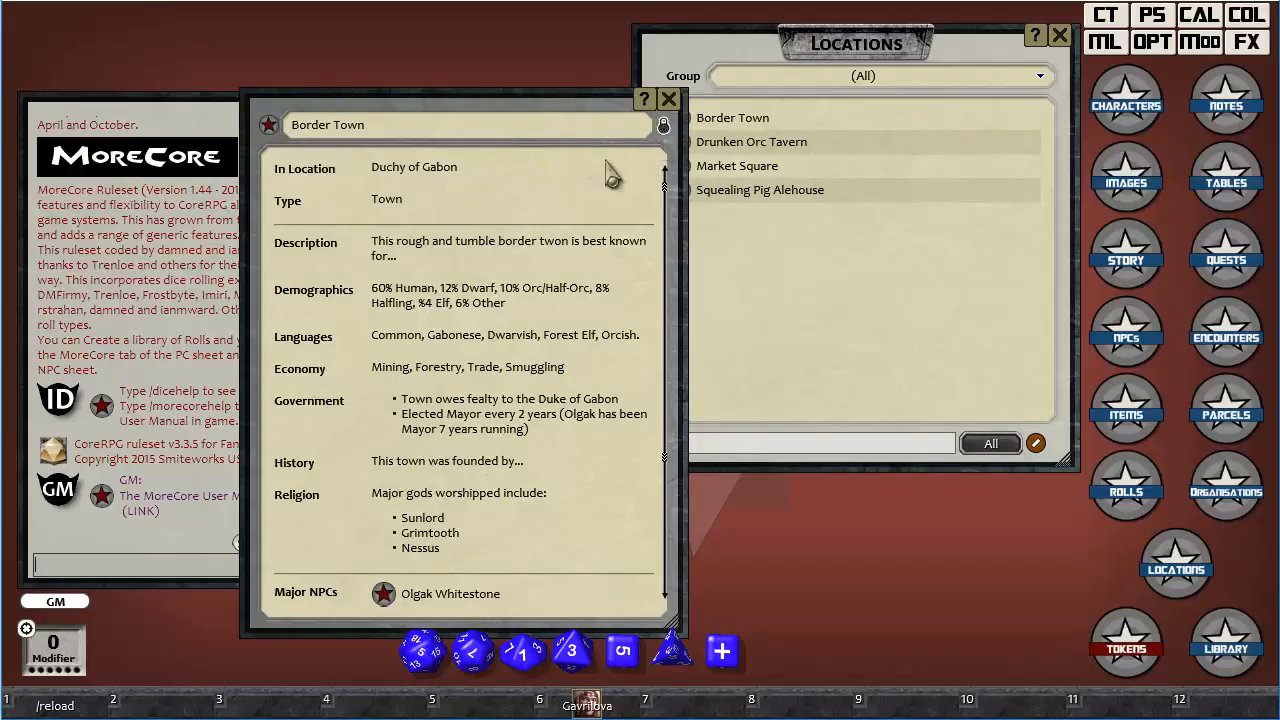
scroll(545, 225, down, 3)
scroll(545, 228, down, 1)
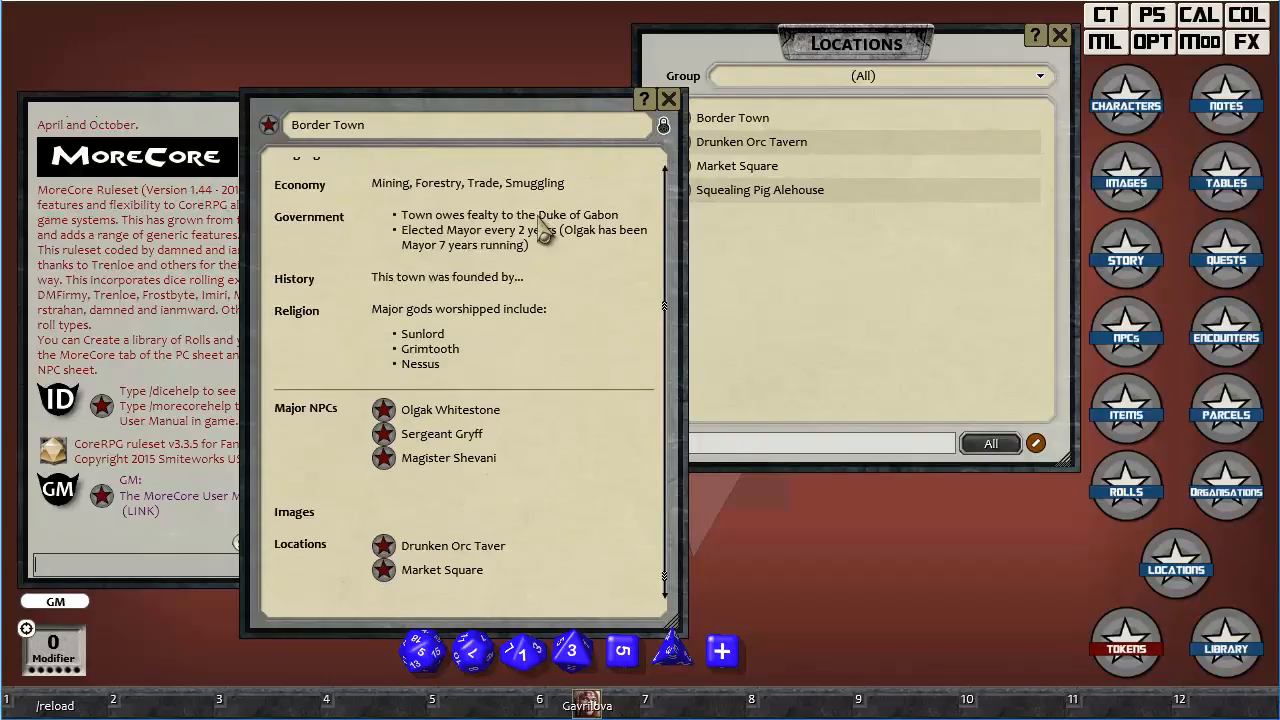
scroll(540, 235, up, 4)
scroll(535, 233, up, 1)
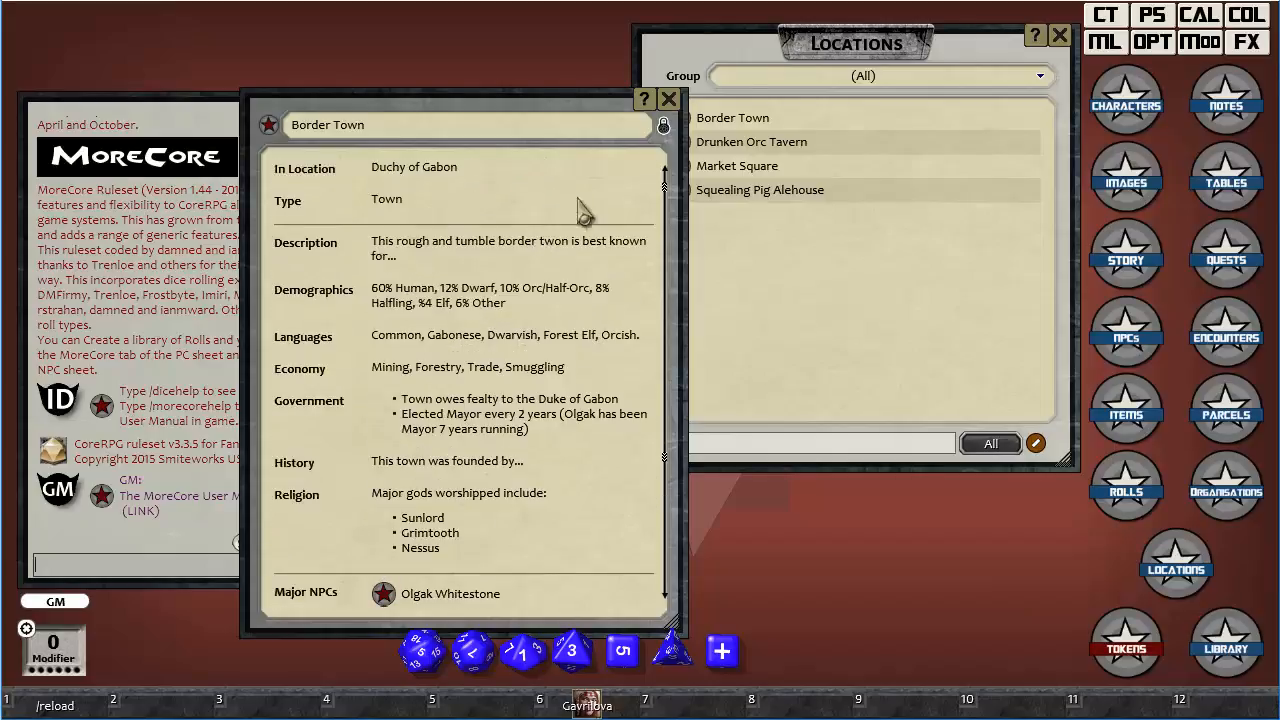
Unlock the Border Town record and correct the misspelled word in its description to "town".
click(664, 125)
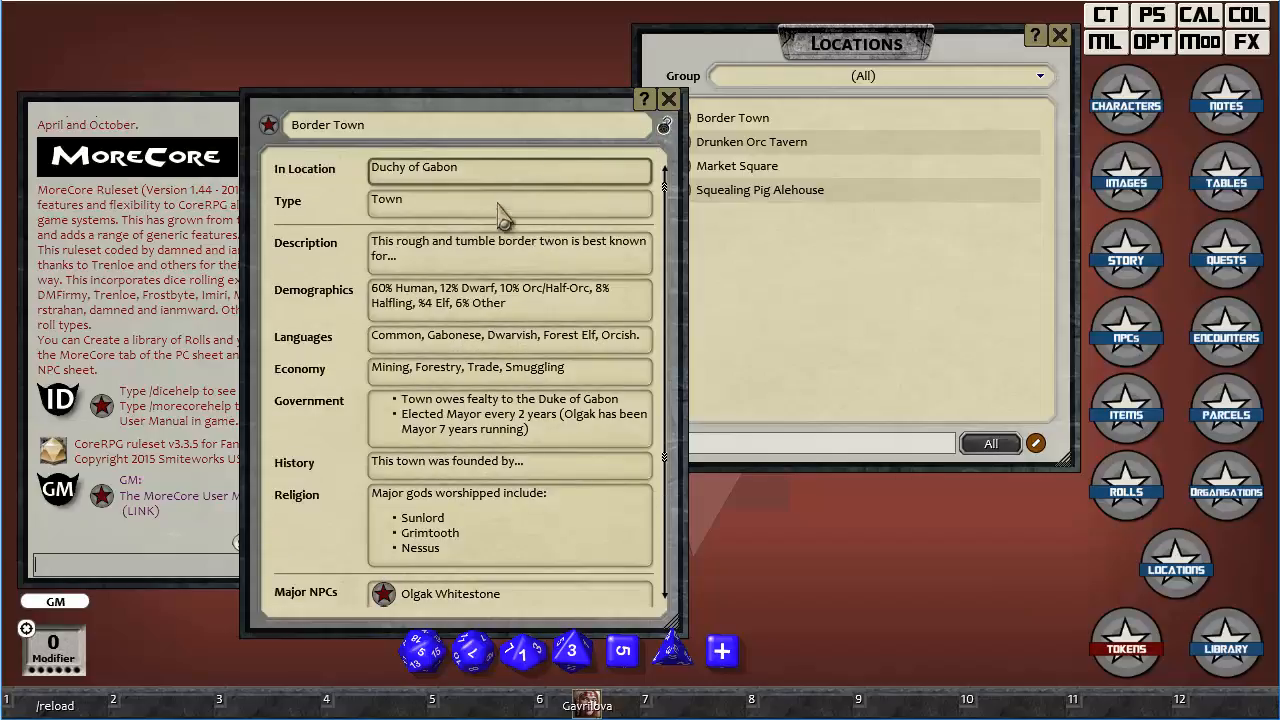
click(560, 246)
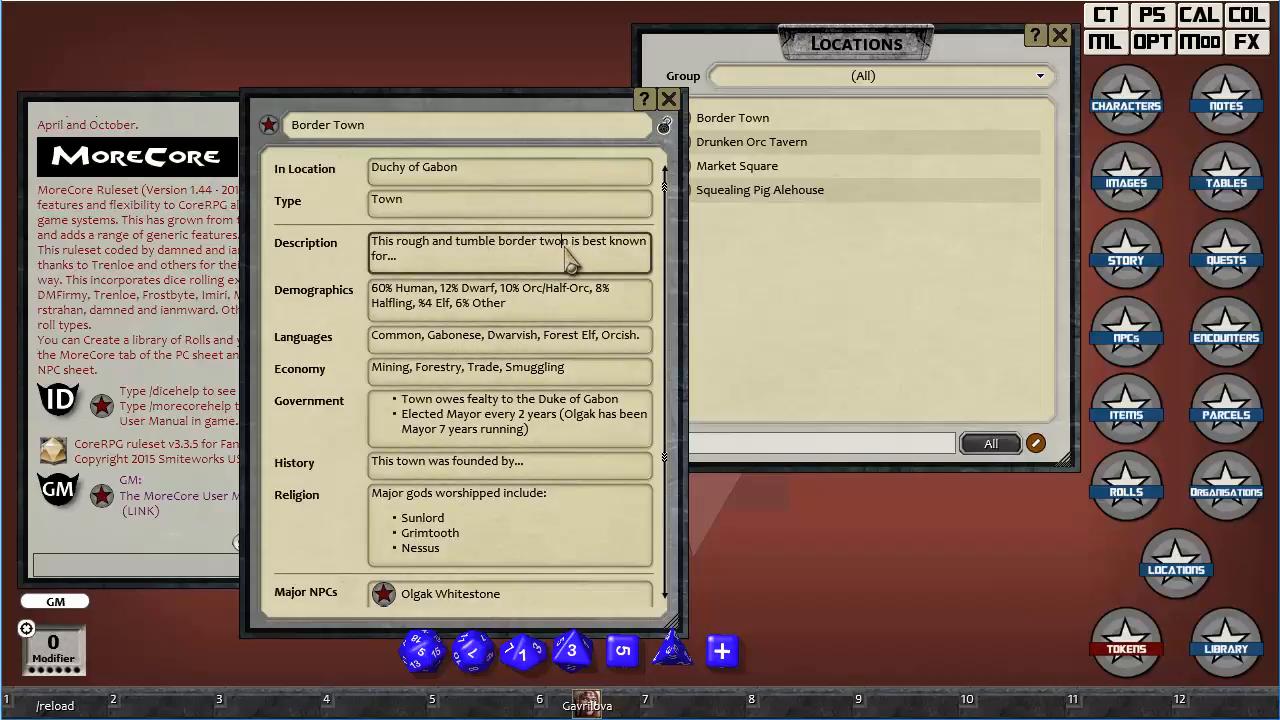
key(BackSpace)
key(BackSpace)
text(ow)
Link the bordertown image to the Images field of the Border Town record and close the images list.
scroll(567, 270, down, 5)
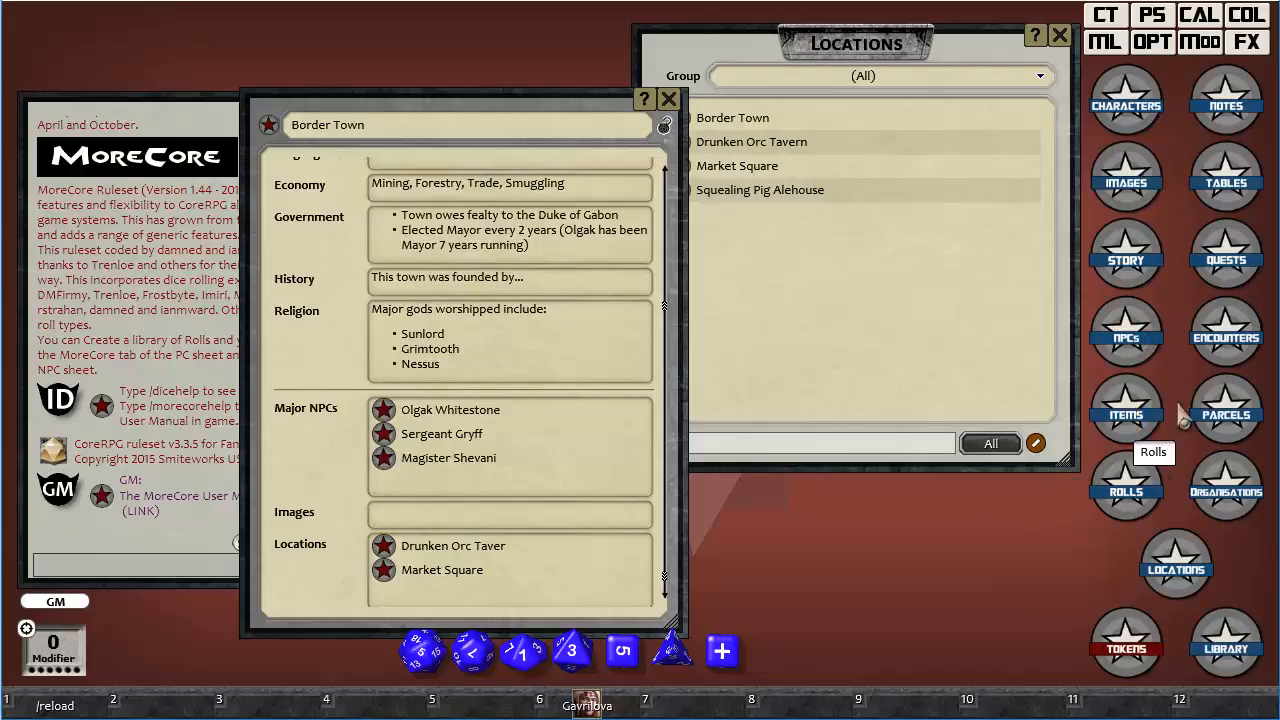
click(1126, 185)
drag(737, 262, 453, 535)
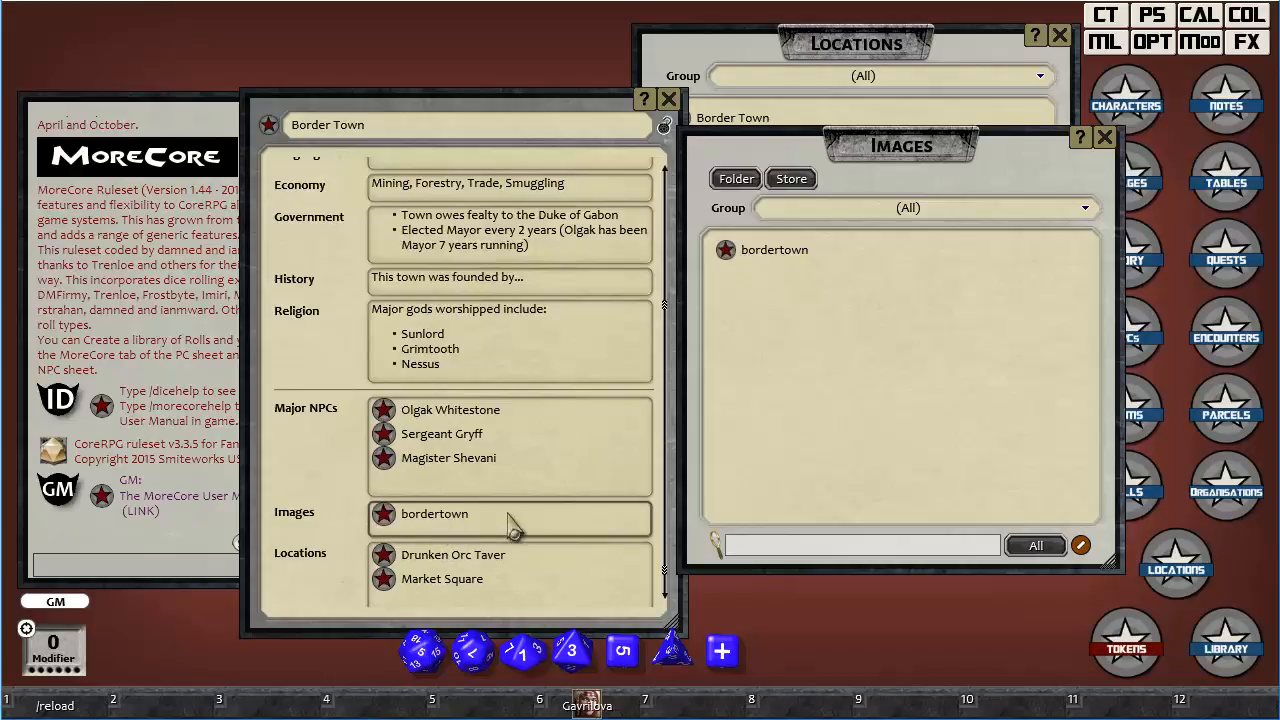
click(1106, 137)
Try heading, chat-frame and bulleted-list formatting on the Border Town History text, and return it to normal text.
click(563, 276)
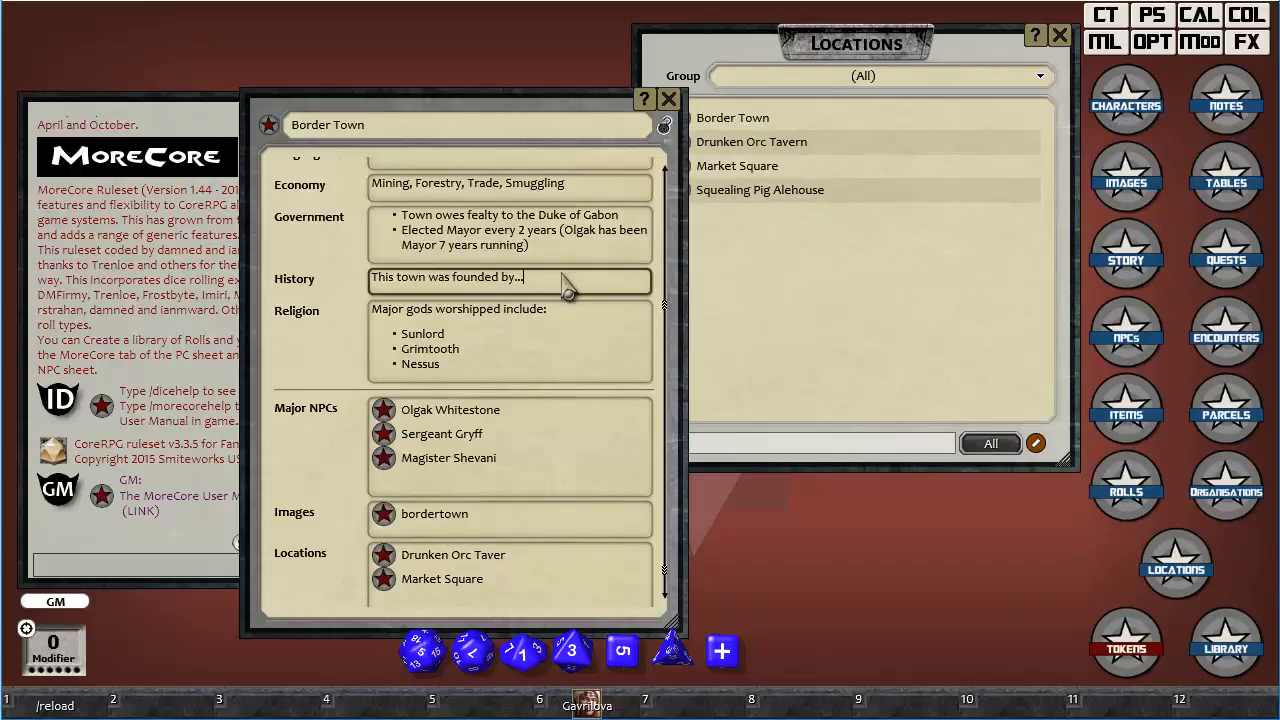
key(ctrl+2)
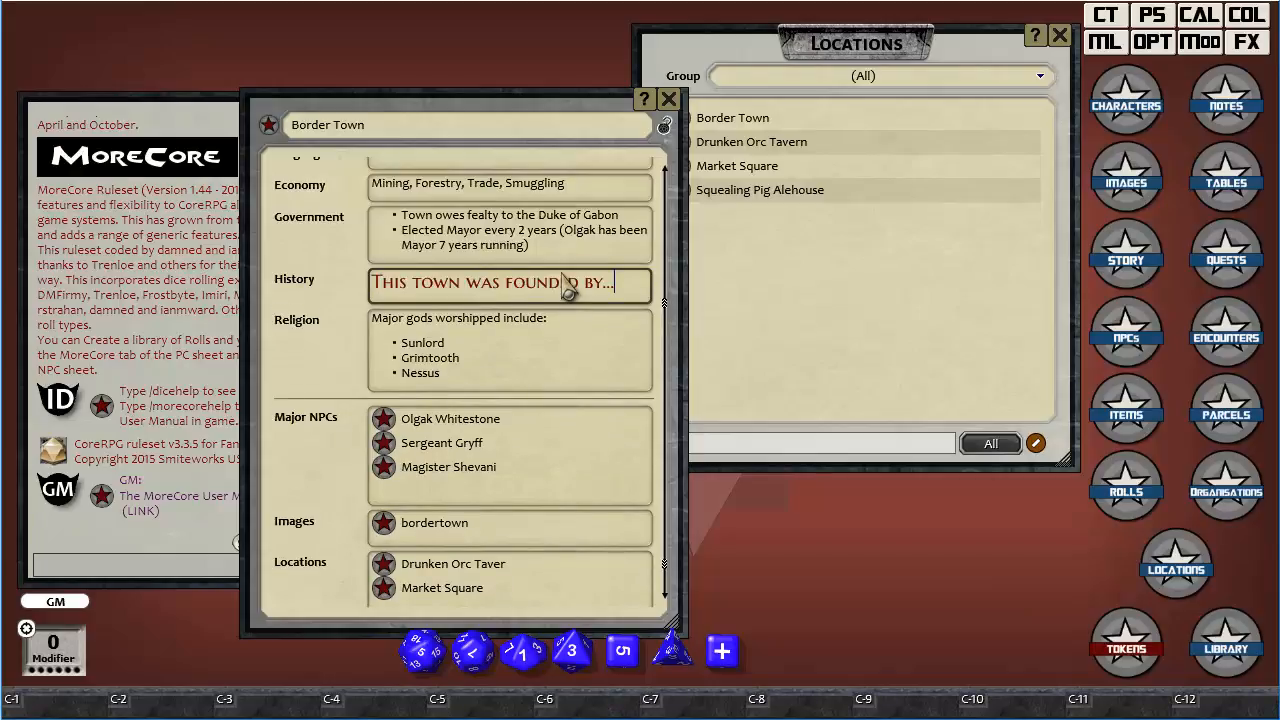
key(ctrl+2)
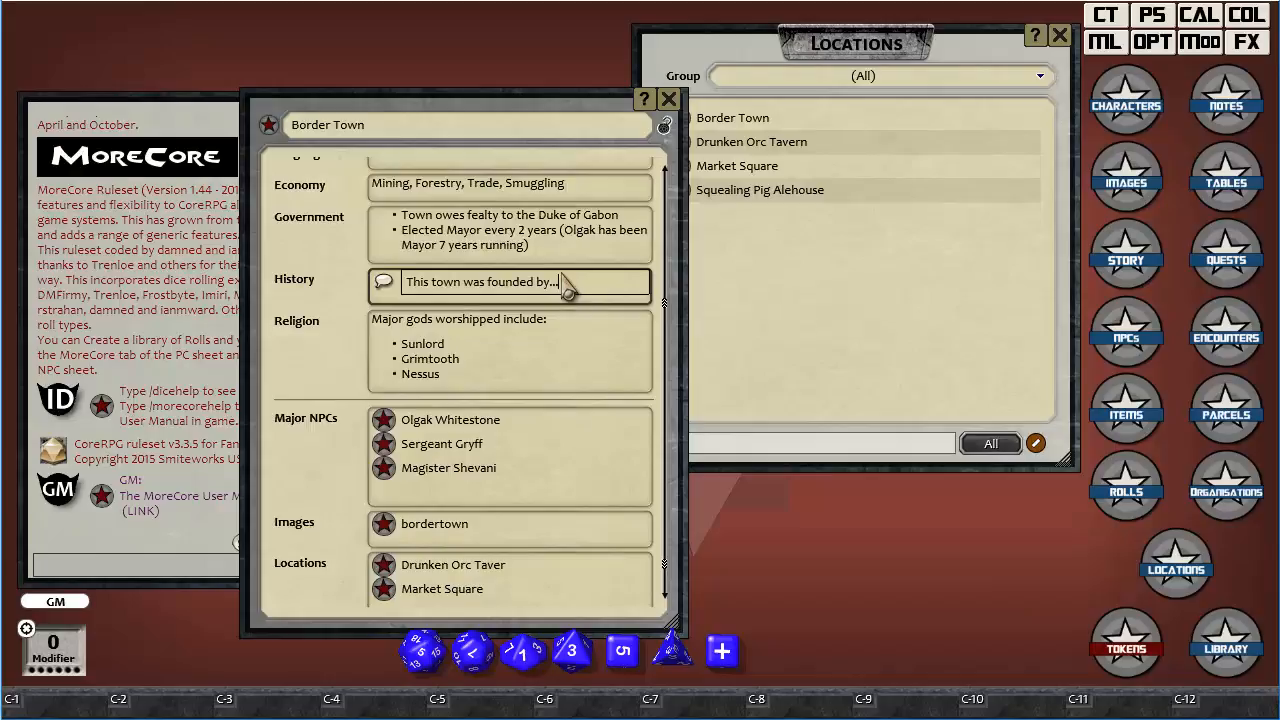
key(ctrl+3)
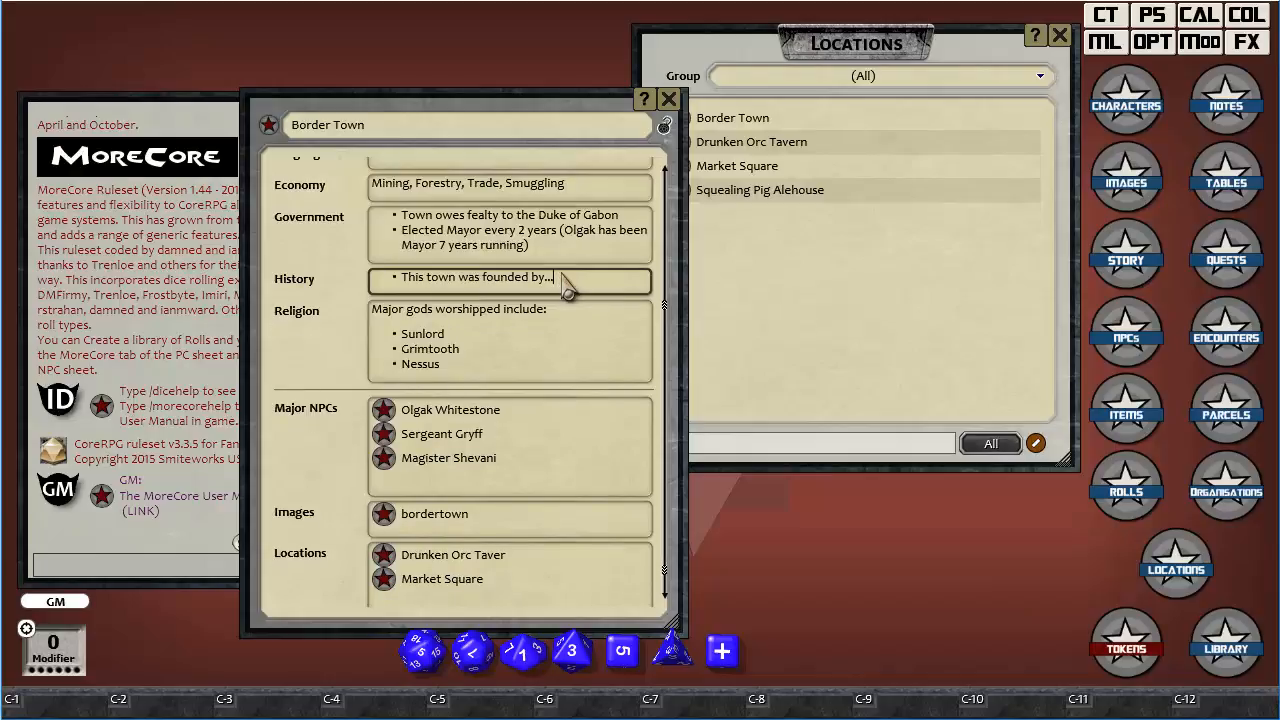
key(ctrl+3)
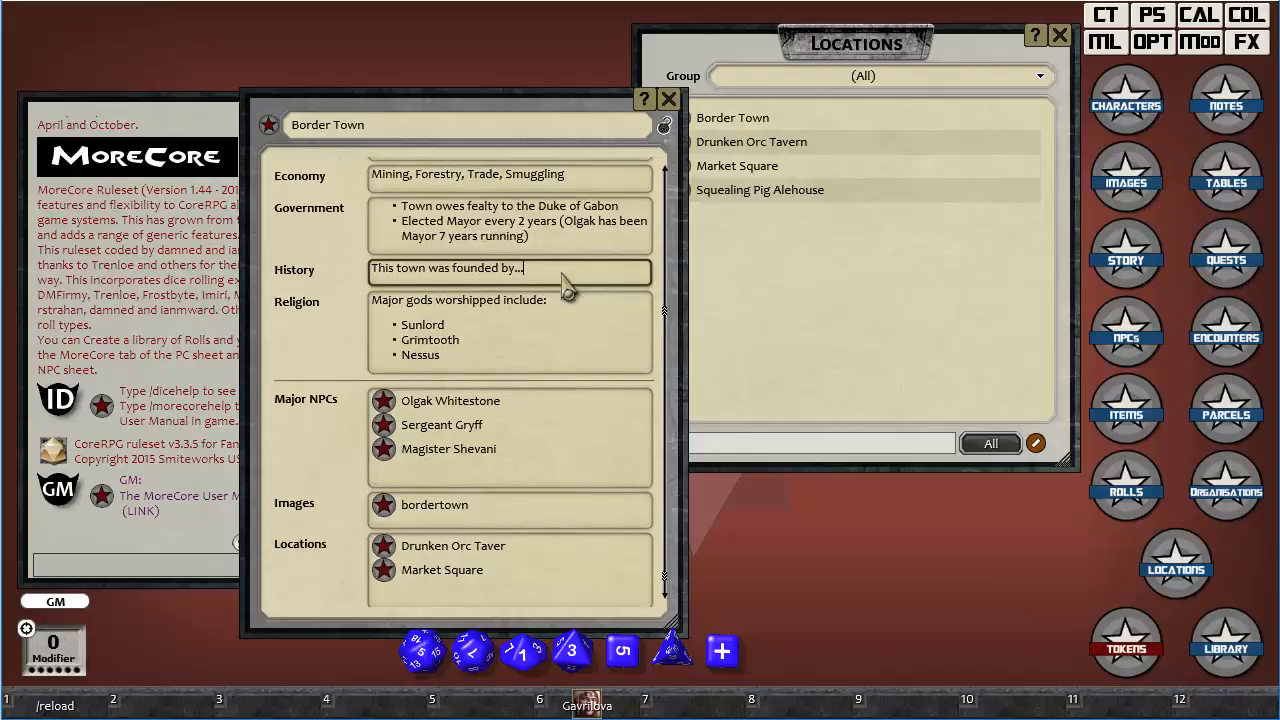
Look over the edited Border Town record, lock it against editing, and bring its Major NPCs links into view.
scroll(563, 360, up, 5)
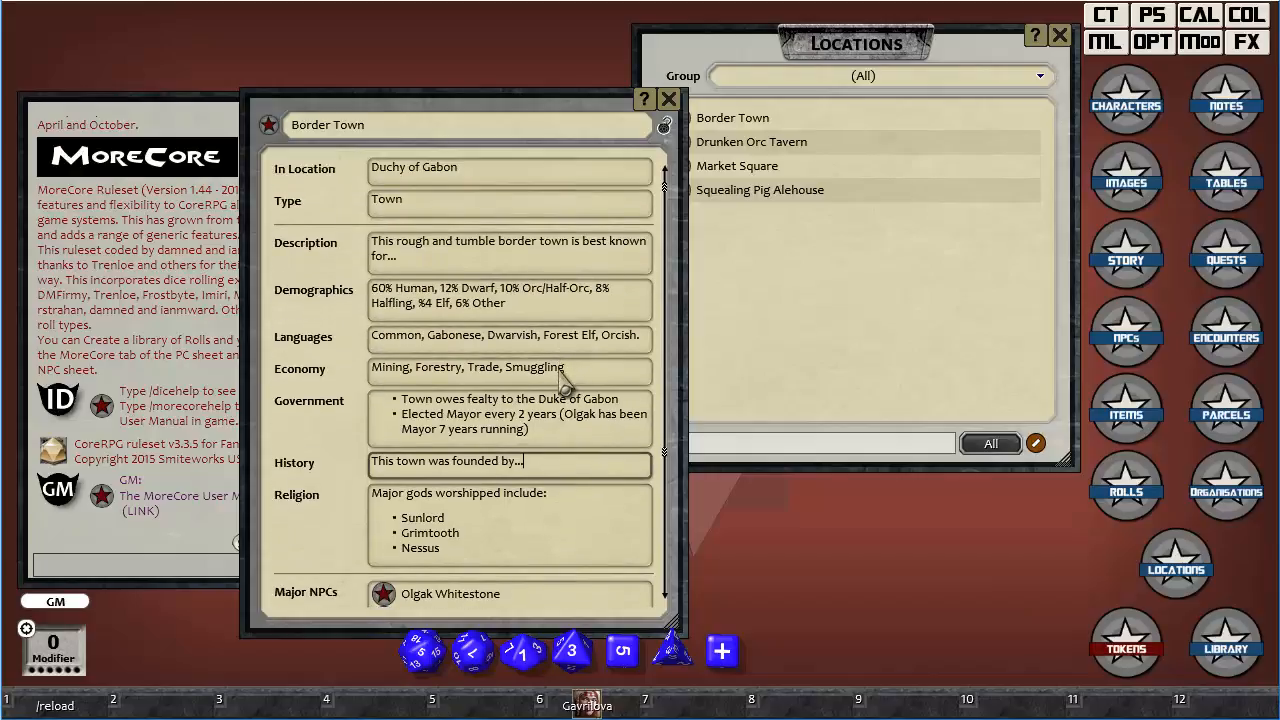
scroll(563, 362, down, 3)
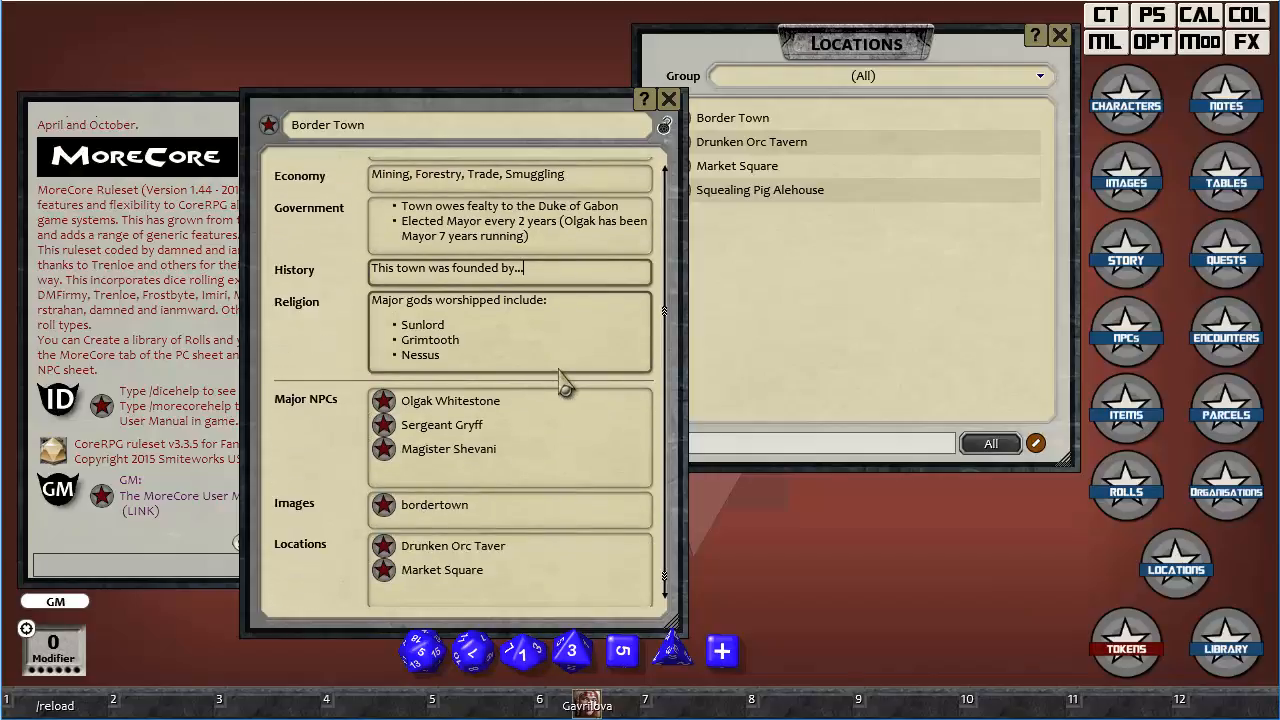
scroll(563, 382, up, 3)
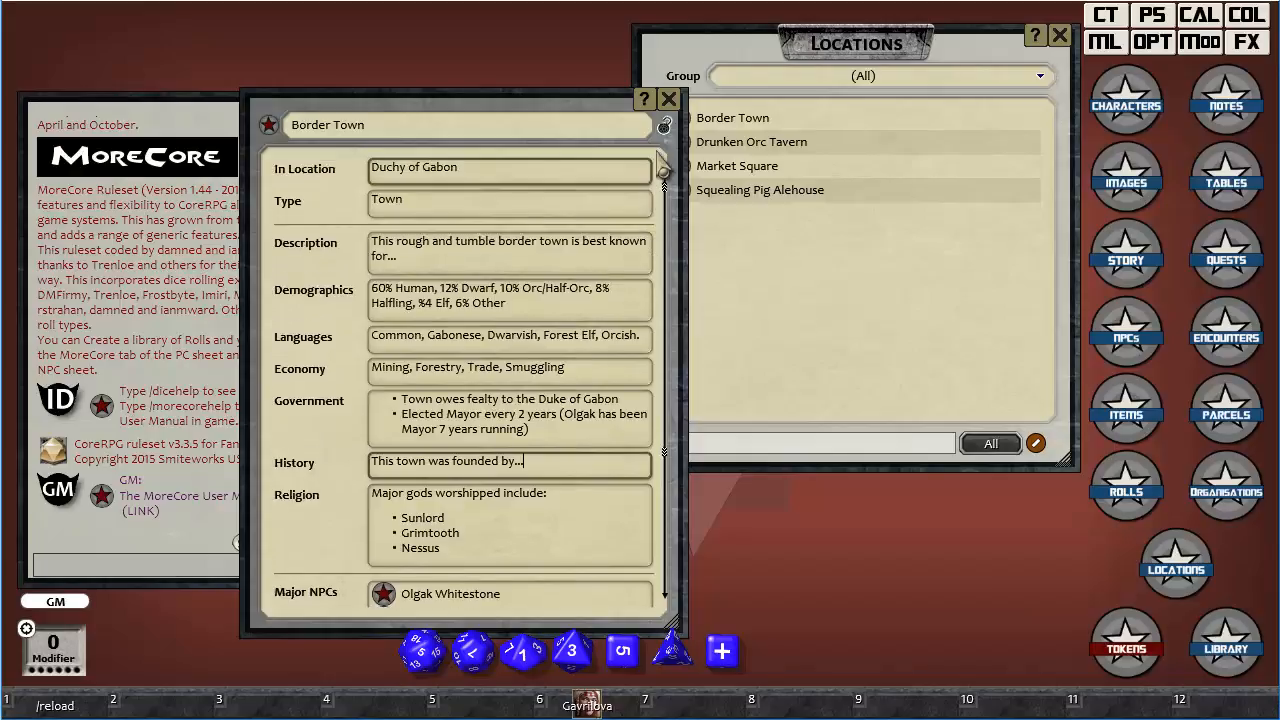
click(665, 127)
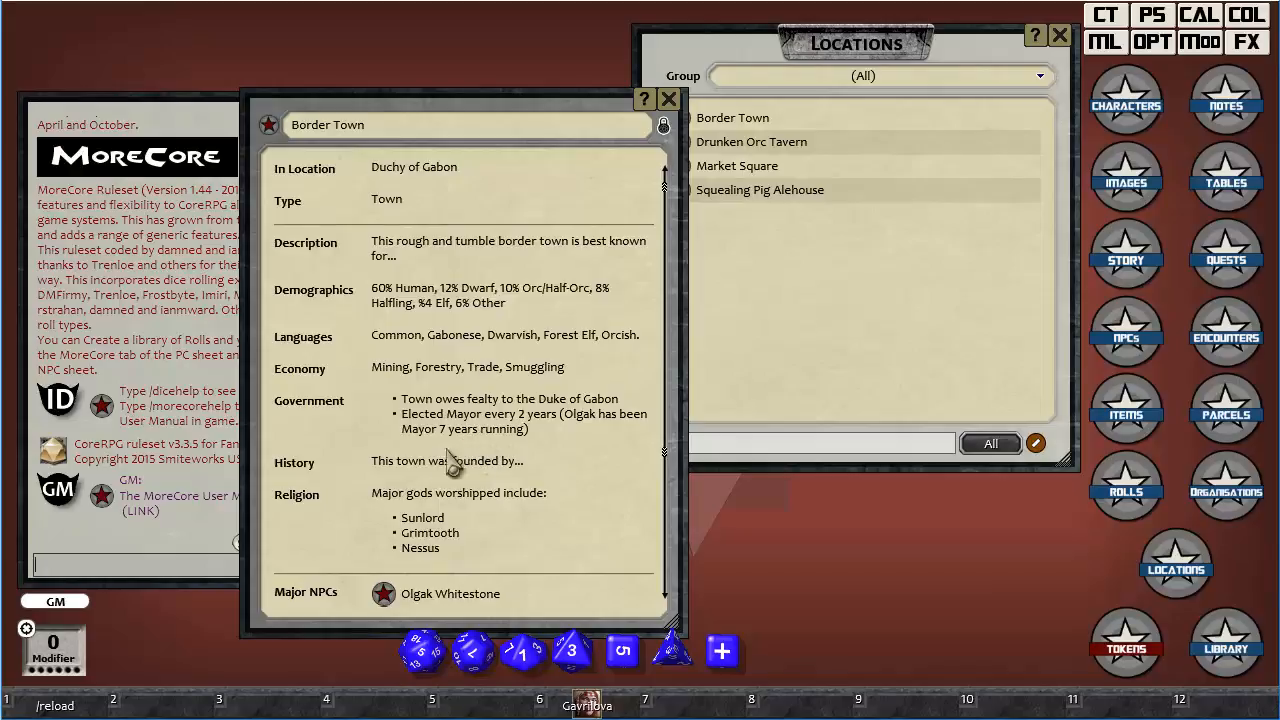
scroll(515, 475, down, 3)
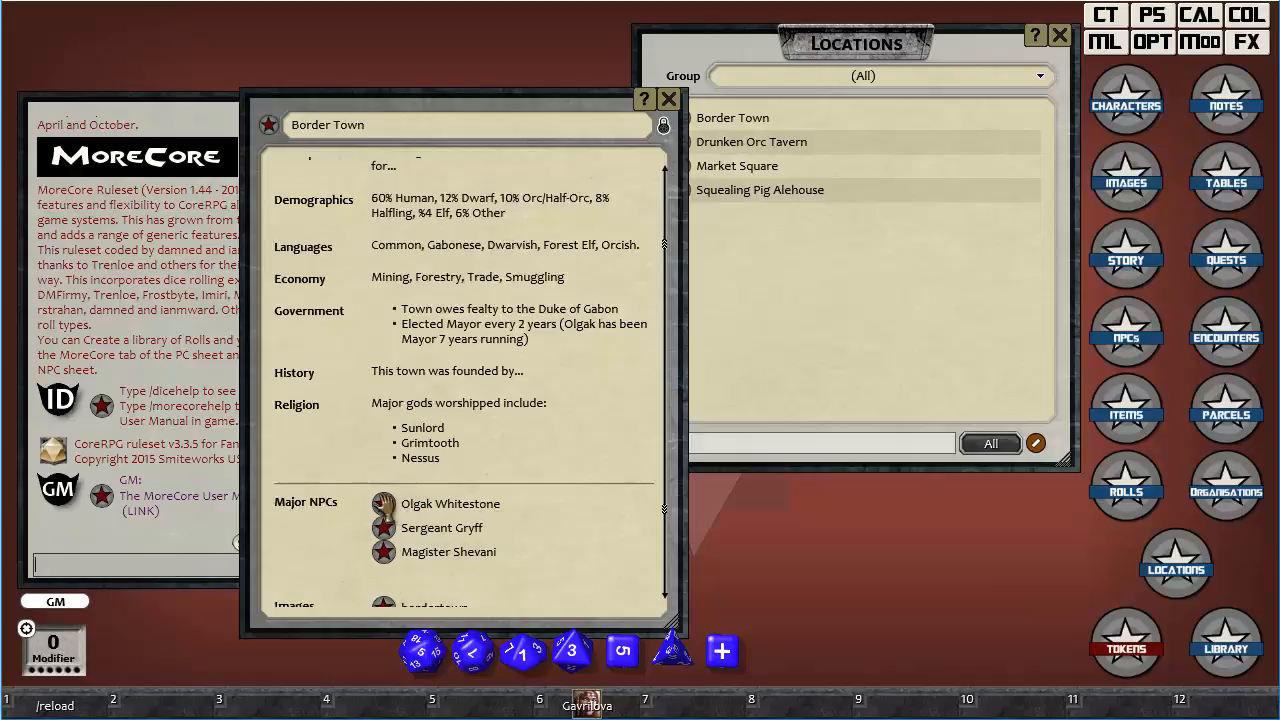
View the first linked Major NPC's record from Border Town, close it, and look over the Images and Locations links.
click(384, 503)
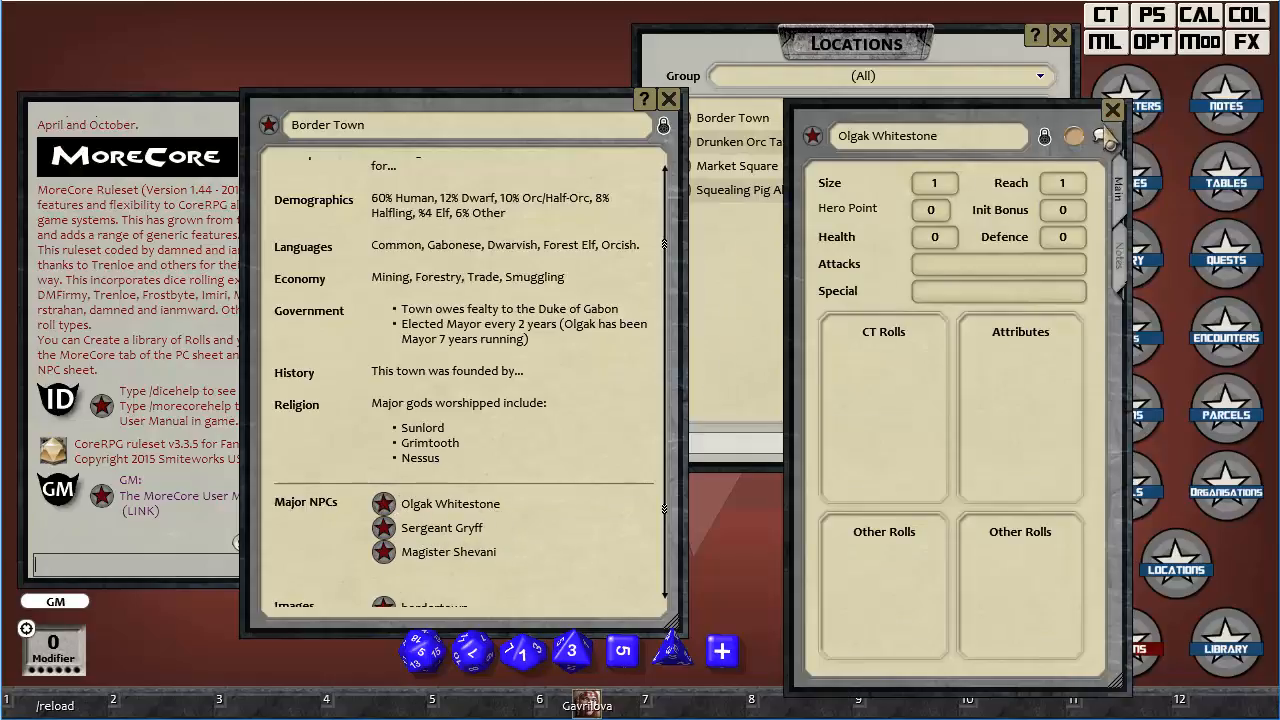
click(1112, 110)
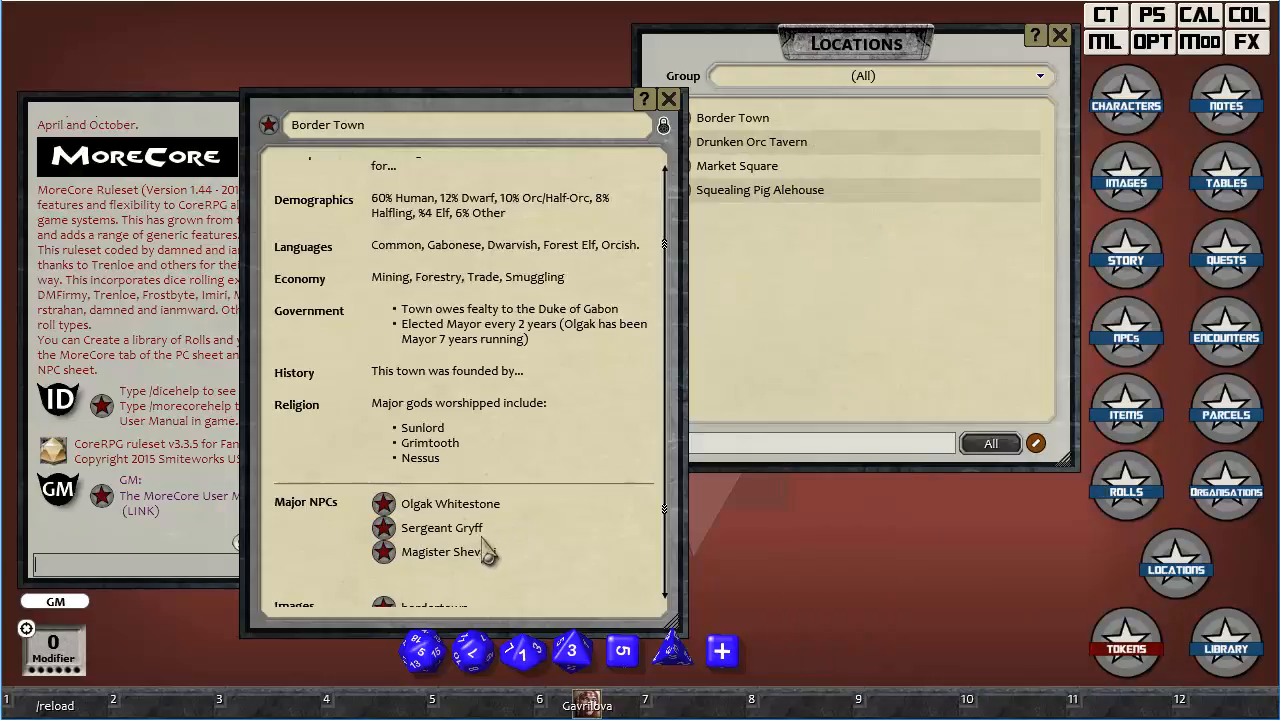
scroll(490, 545, down, 1)
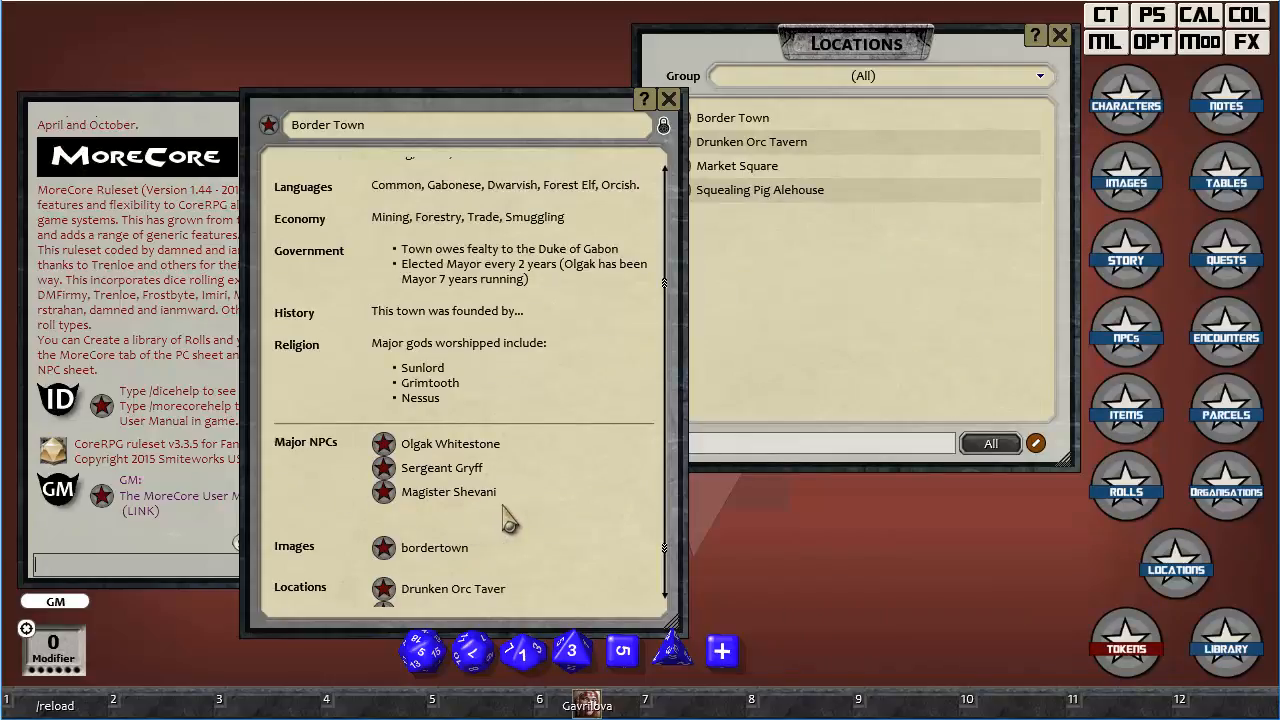
scroll(502, 515, down, 1)
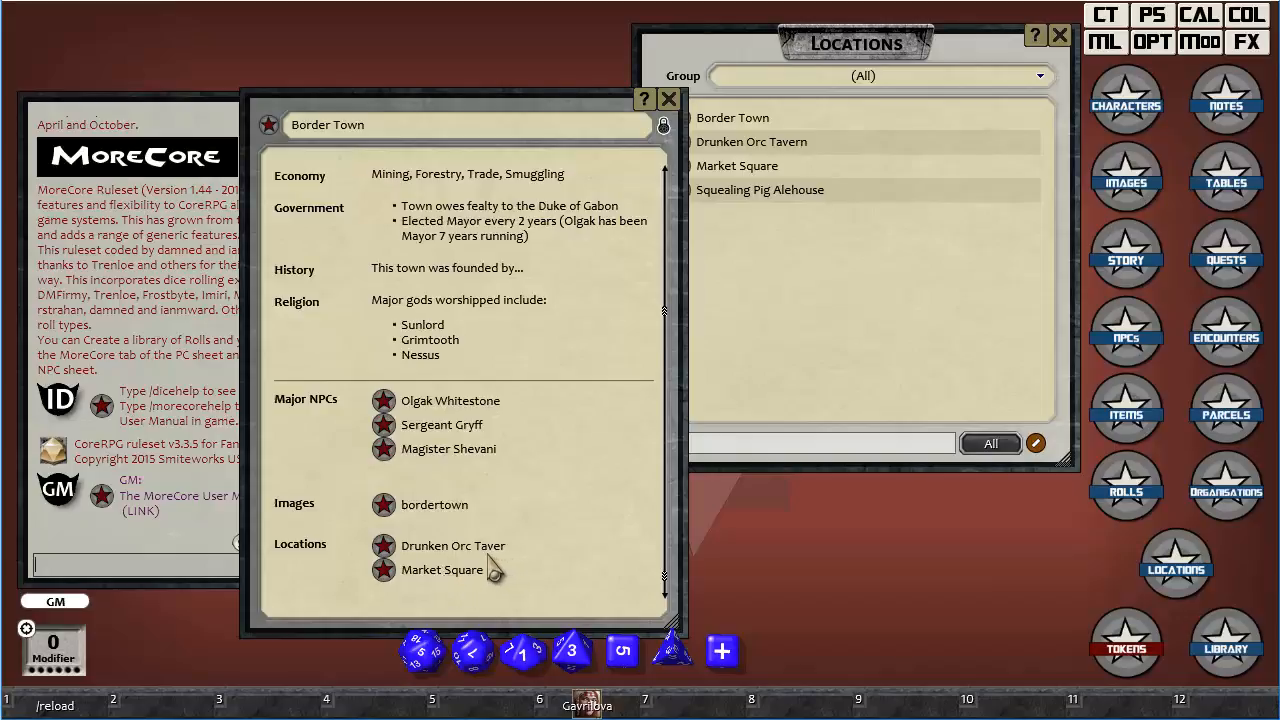
Unlock the Border Town record and correct the tavern link's label in its Locations field to "Drunken Orc Tavern".
click(663, 125)
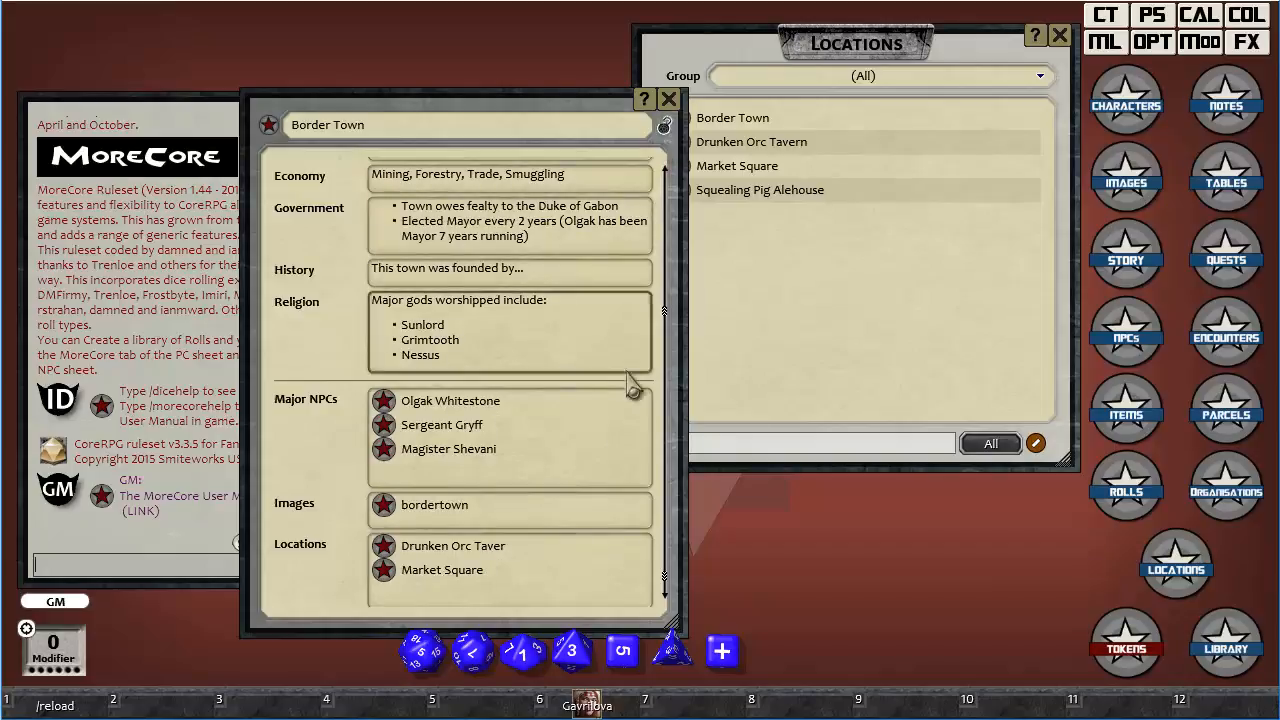
click(535, 565)
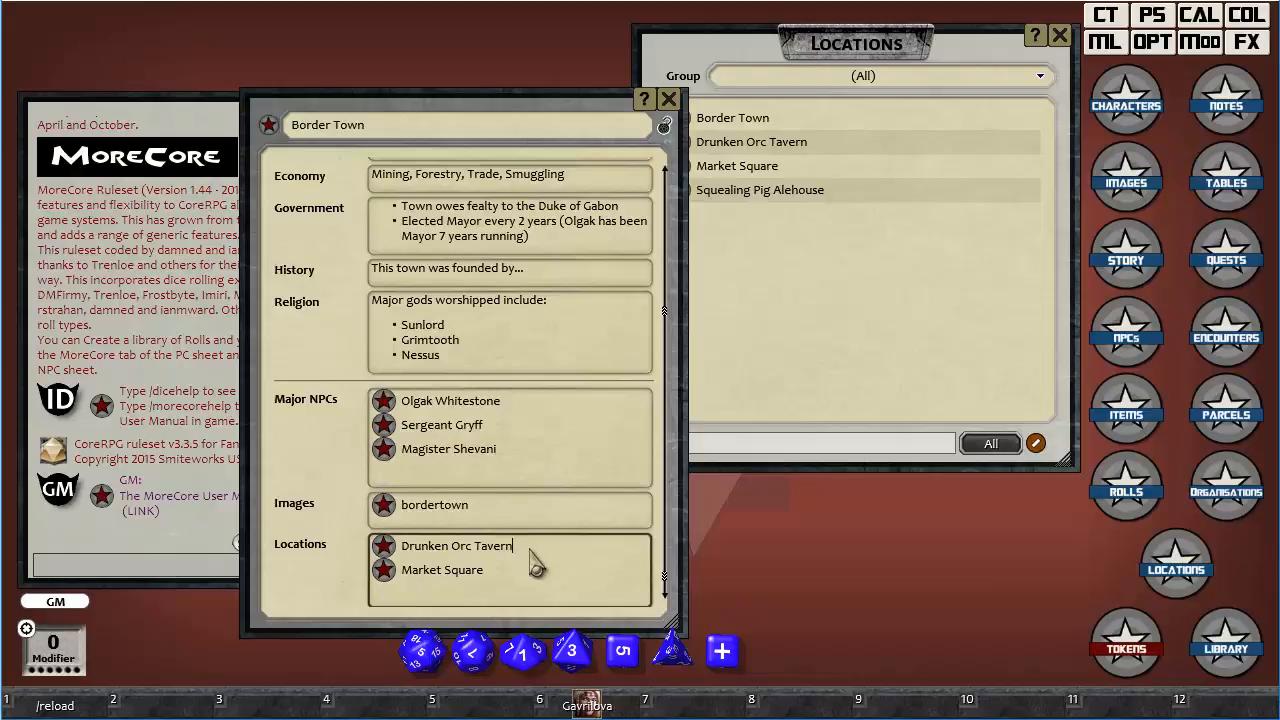
click(507, 571)
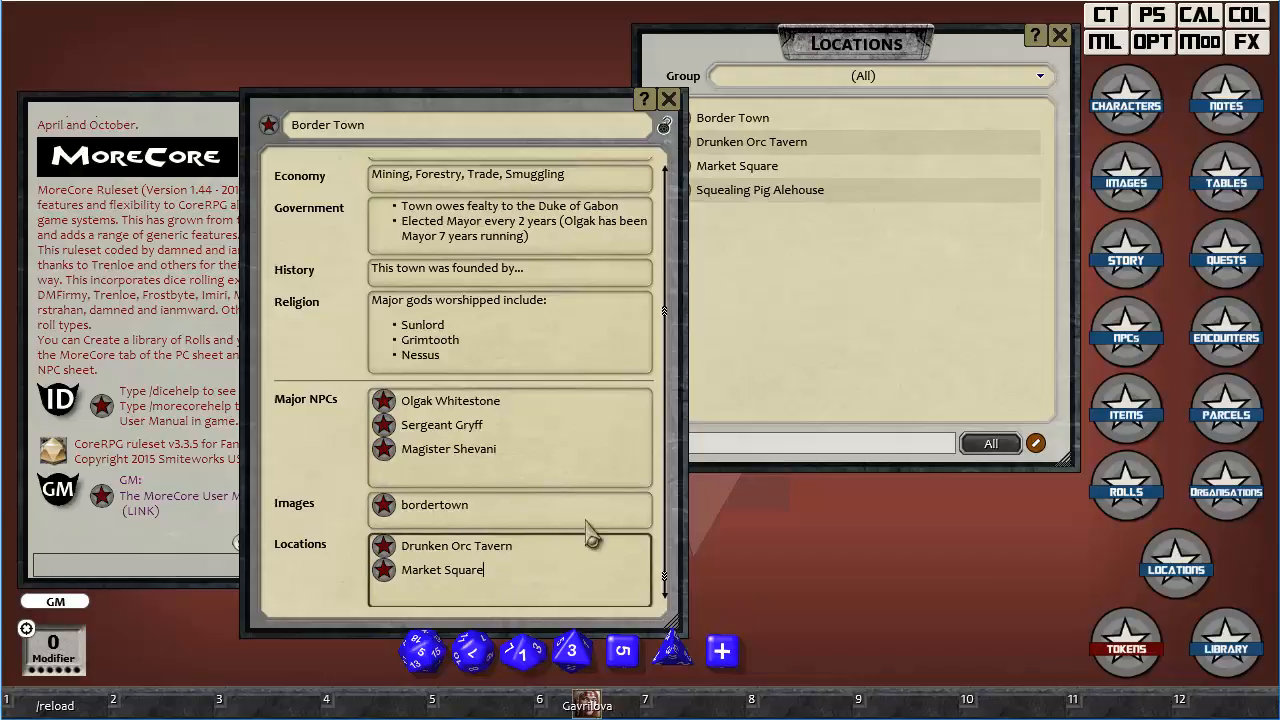
Link Squealing Pig Alehouse below Market Square in Border Town's Locations field and lock the record.
click(782, 303)
drag(679, 205, 490, 592)
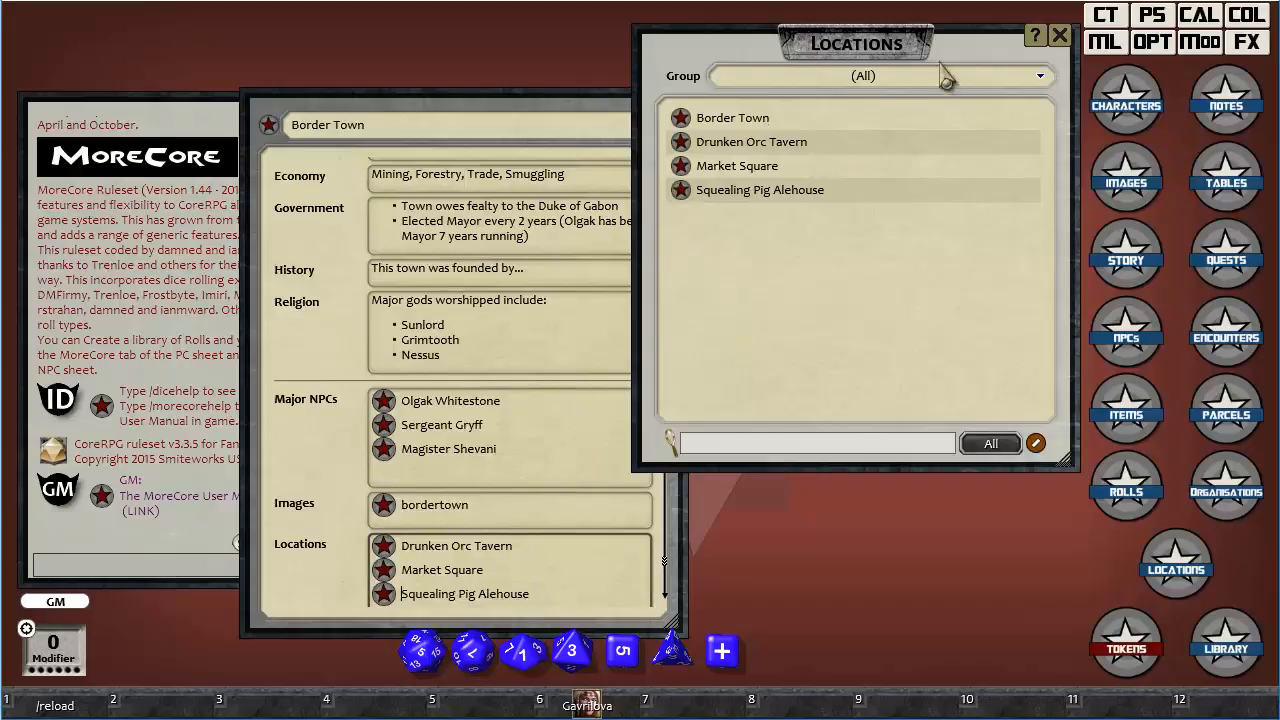
click(598, 114)
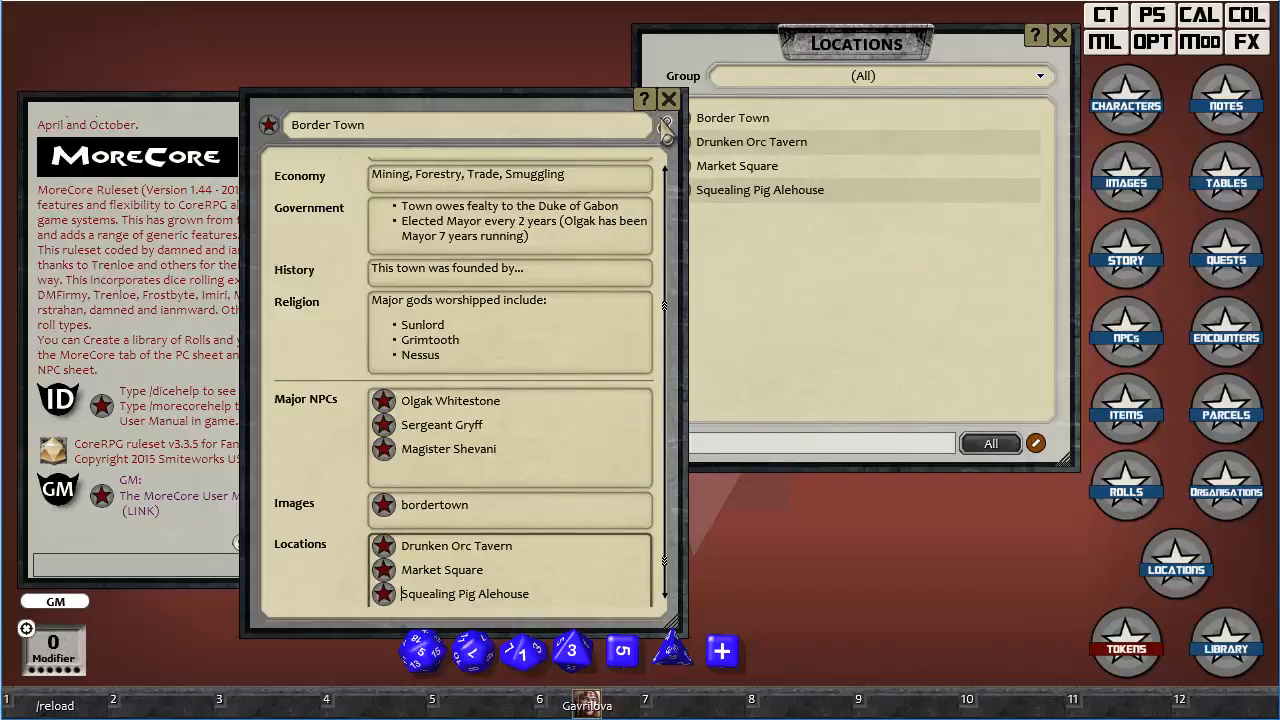
click(664, 125)
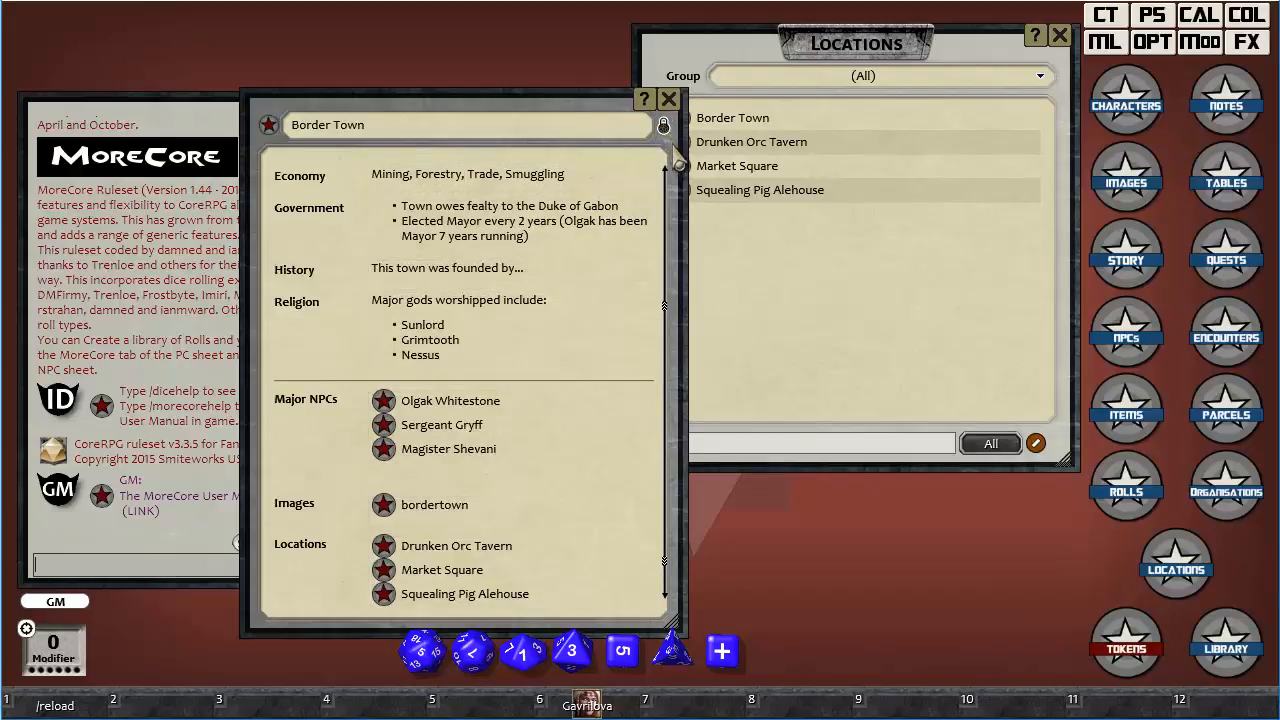
View the linked bordertown image and review the Border Town record, then close the image, the record and the locations list.
click(382, 507)
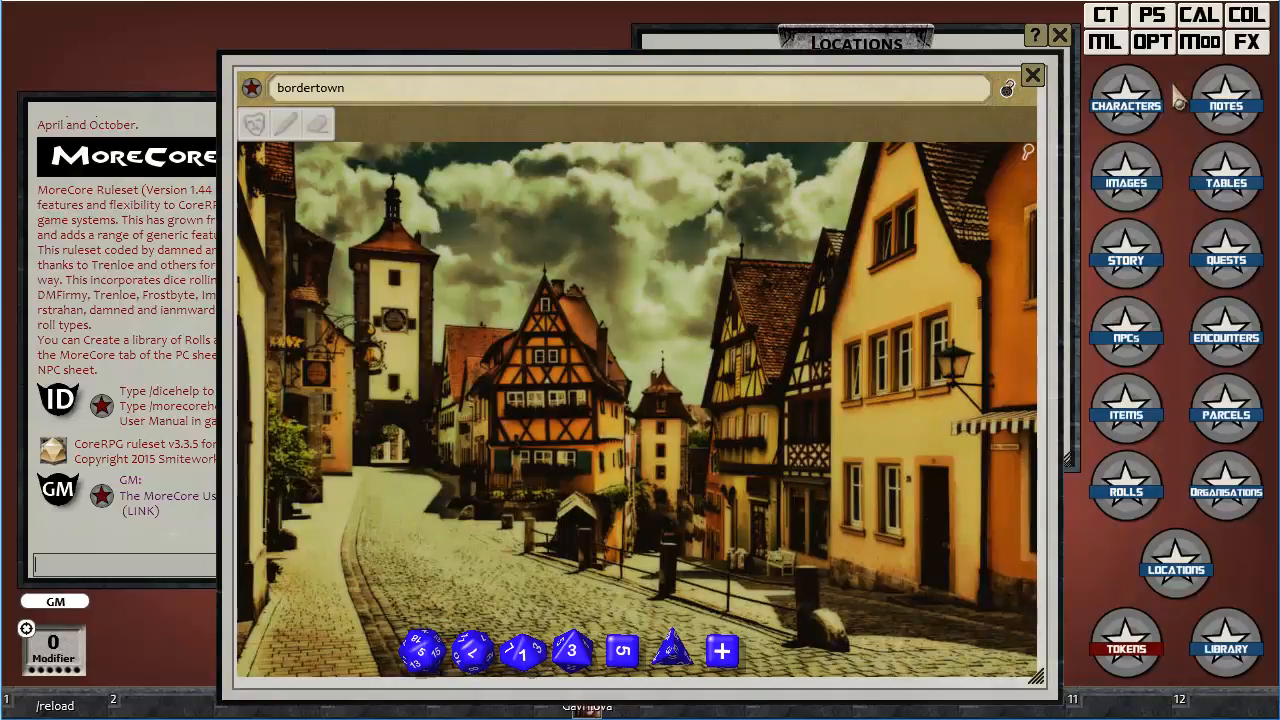
click(1033, 77)
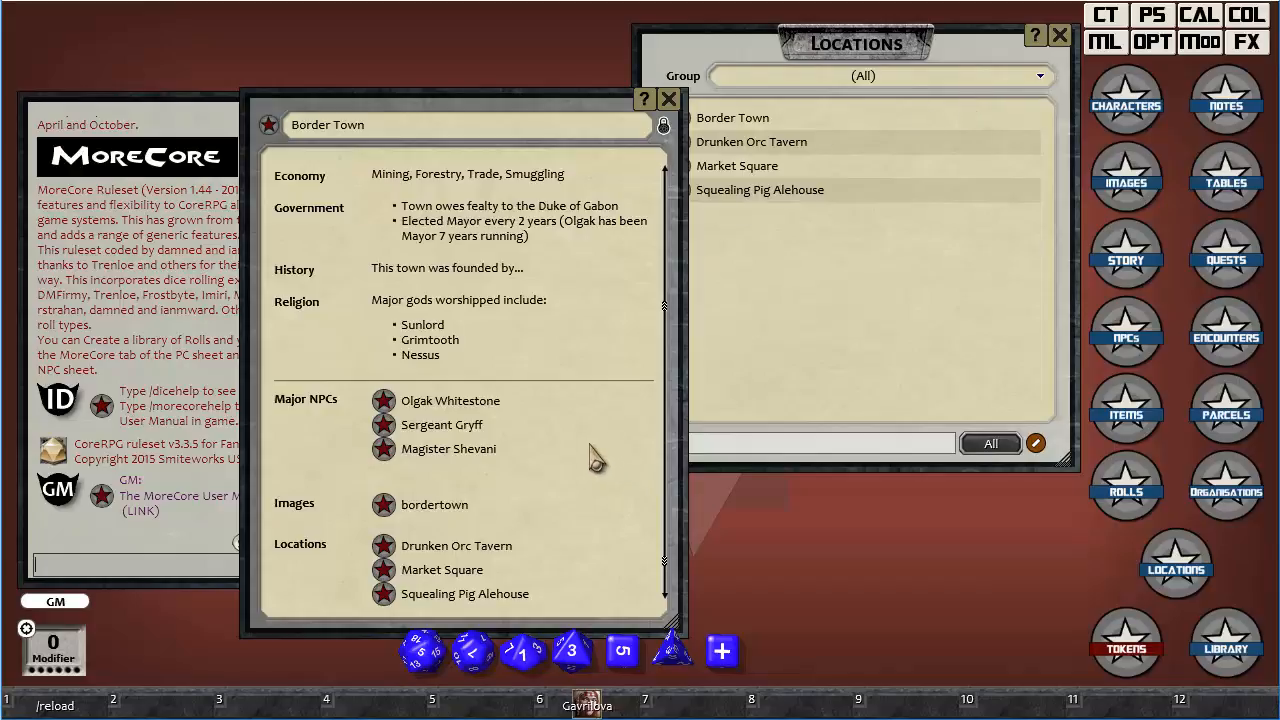
scroll(590, 460, up, 3)
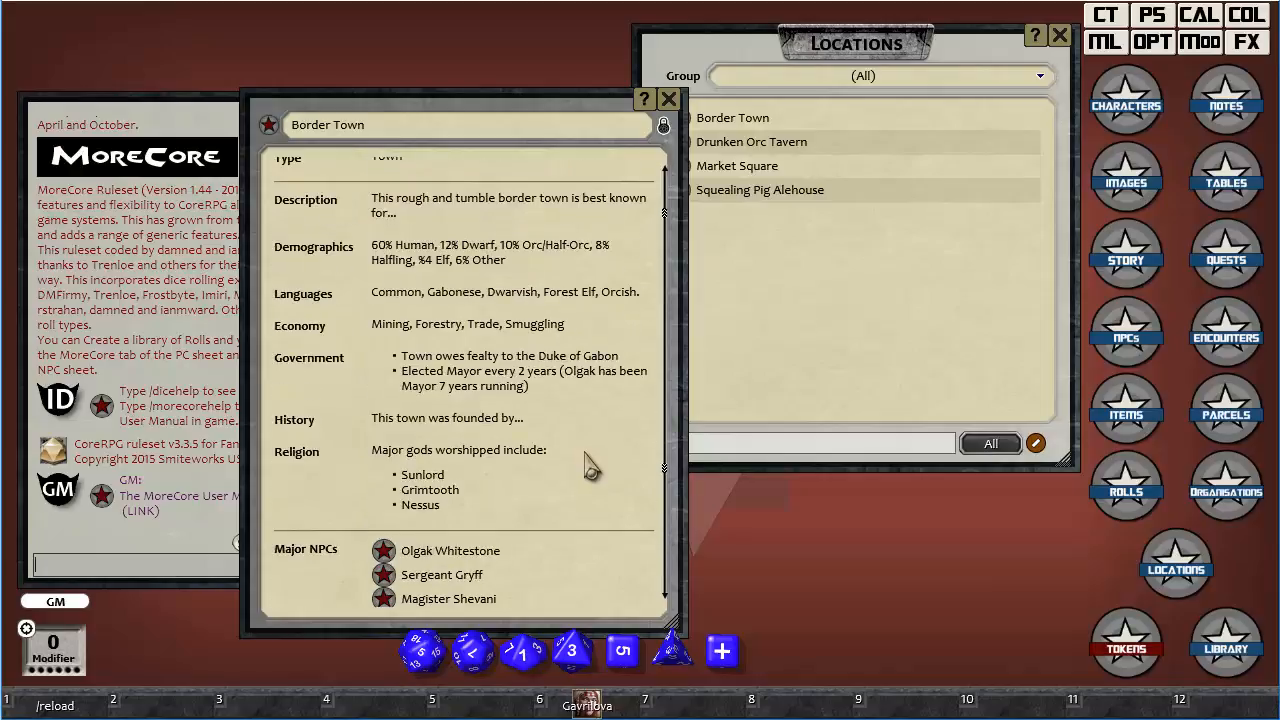
scroll(590, 465, up, 1)
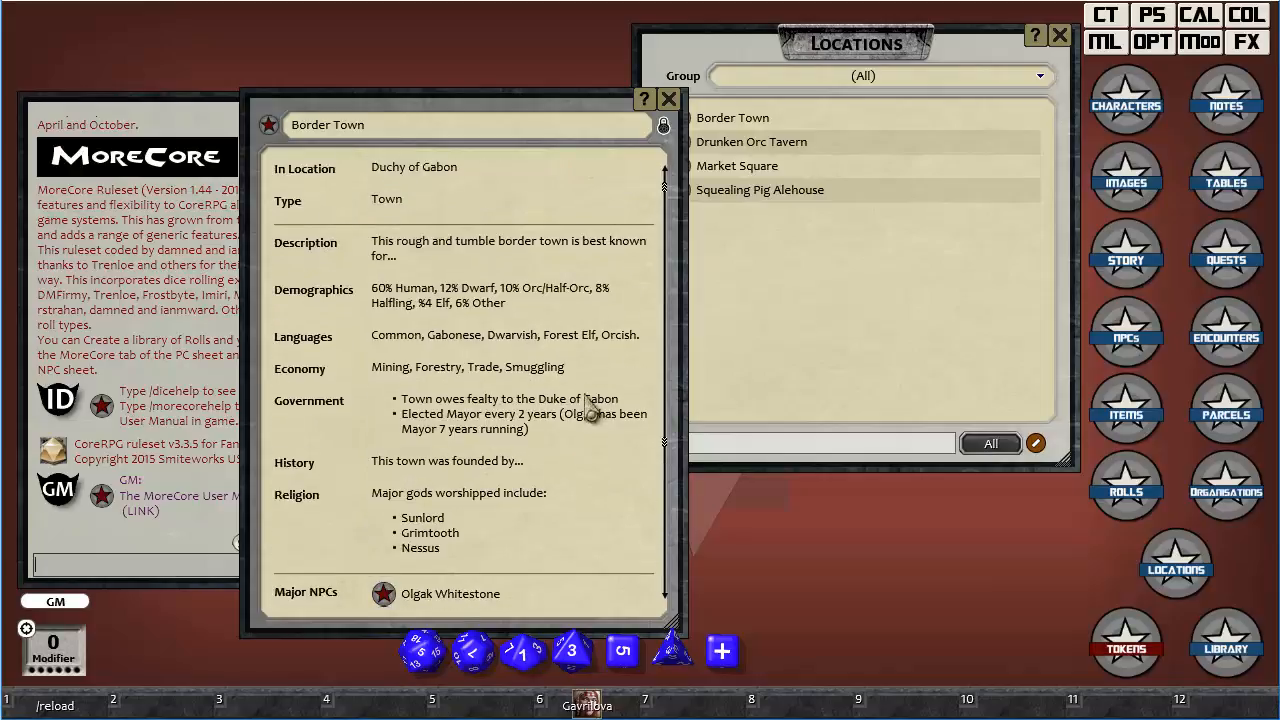
click(668, 100)
click(1059, 36)
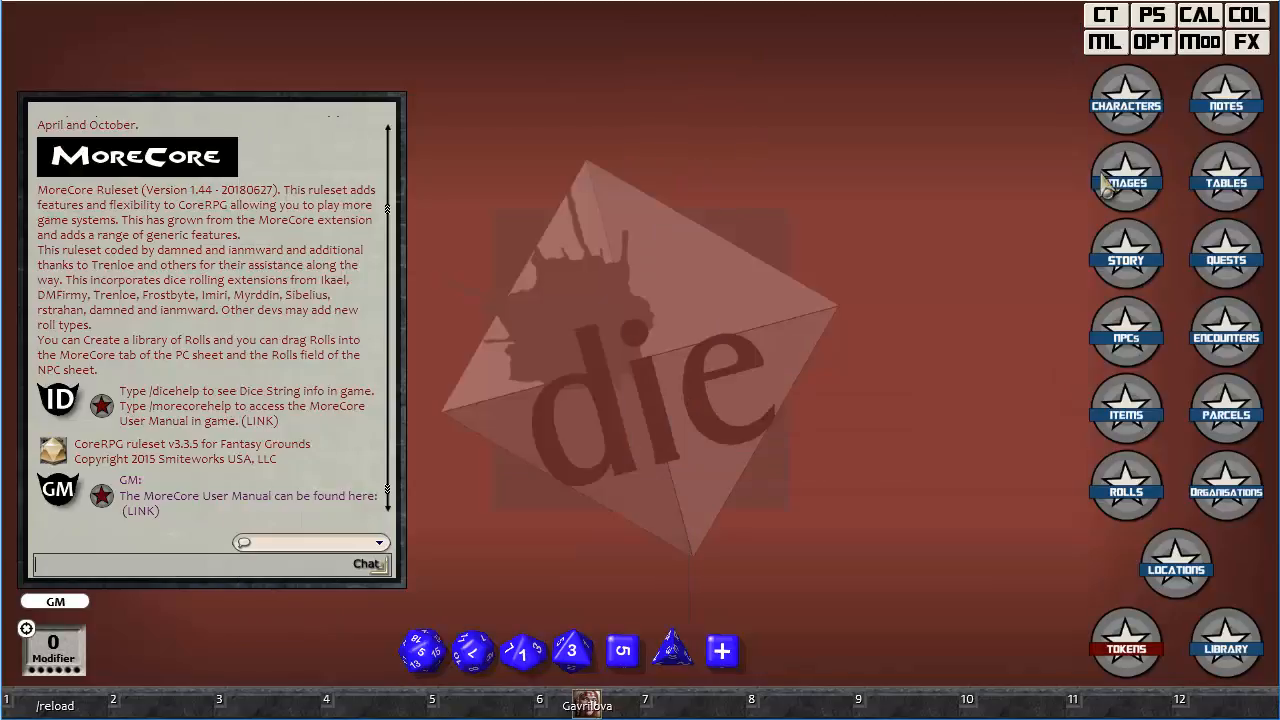
Open the Hand of Grimtooth organisation record, unlock it, and examine its fields from In Location through Locations.
click(1226, 485)
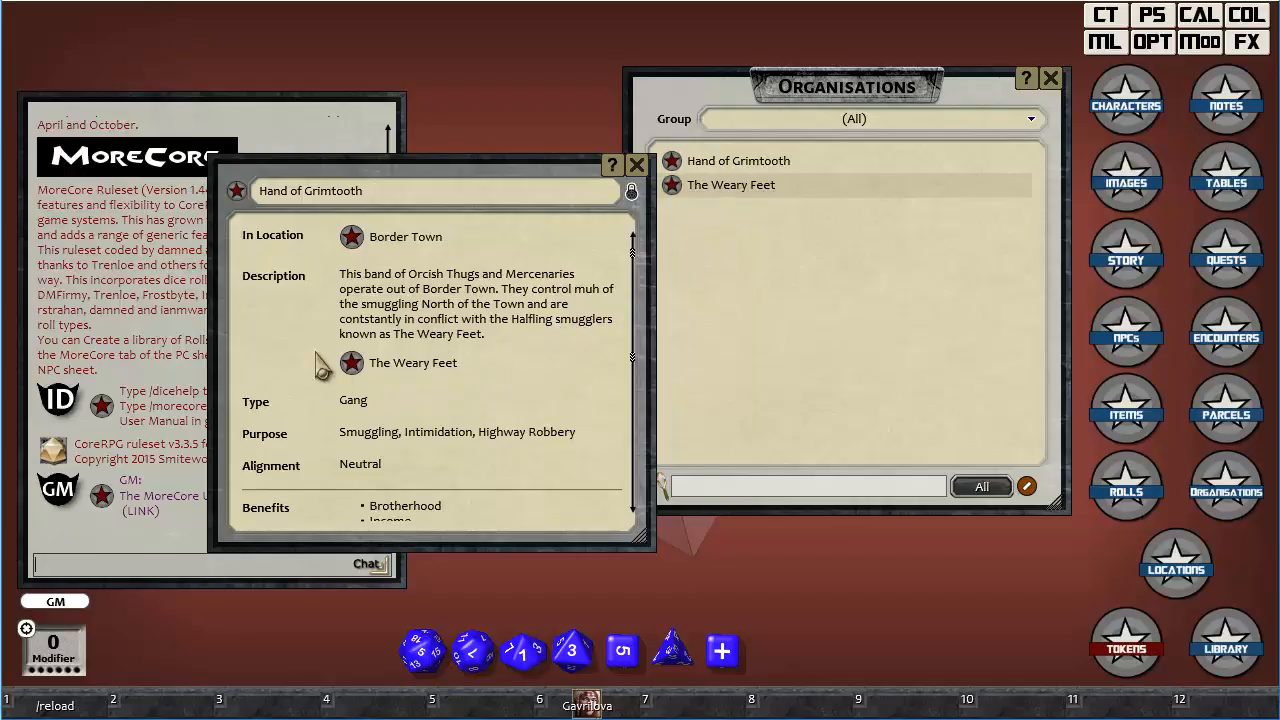
click(631, 191)
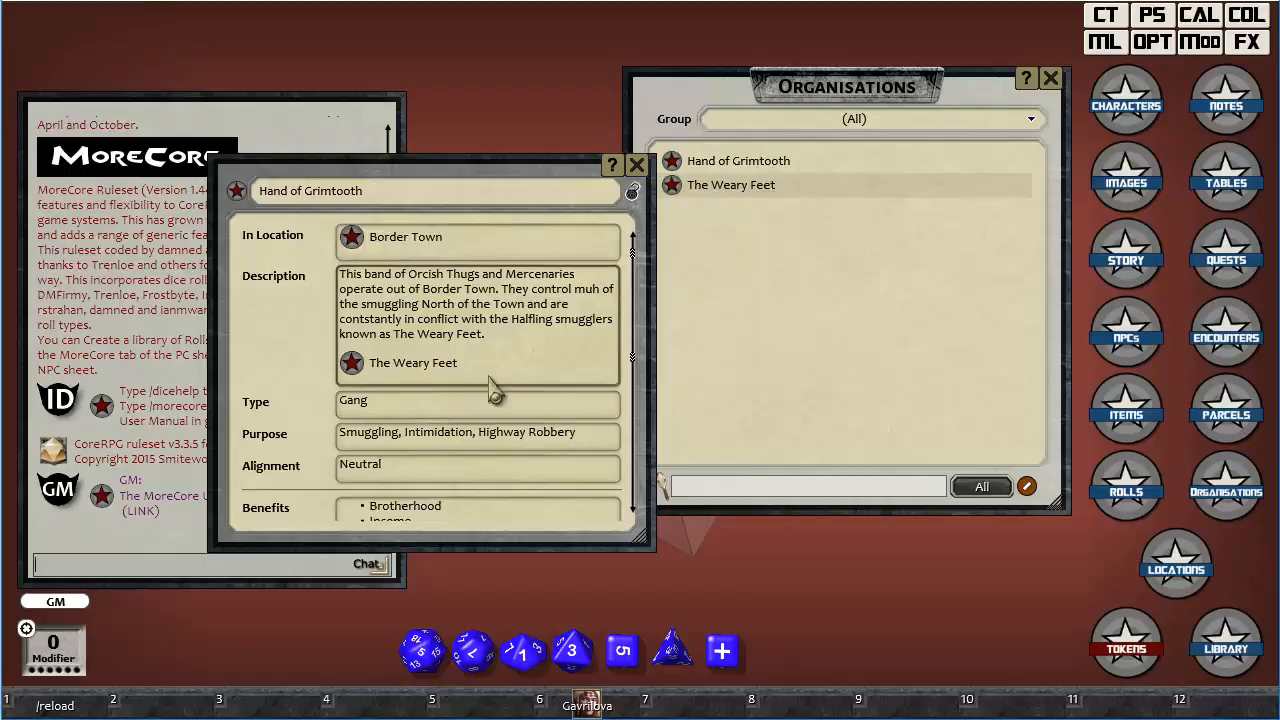
click(440, 406)
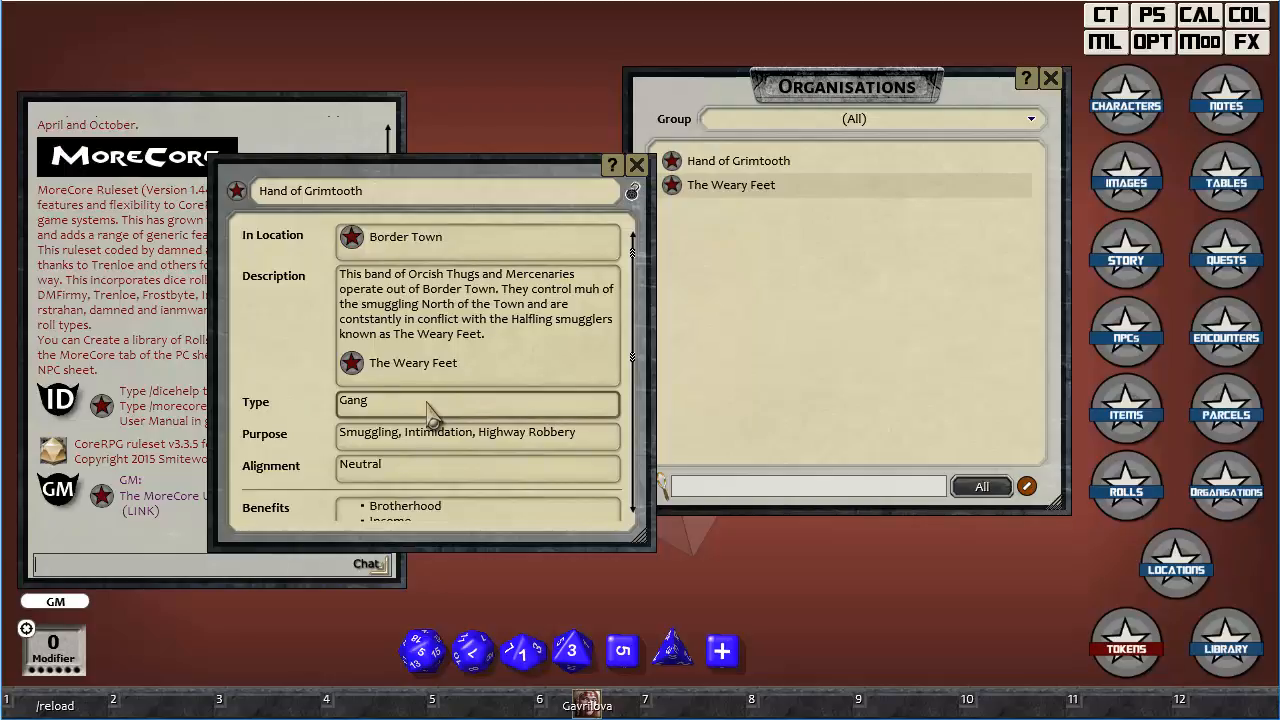
scroll(428, 412, down, 3)
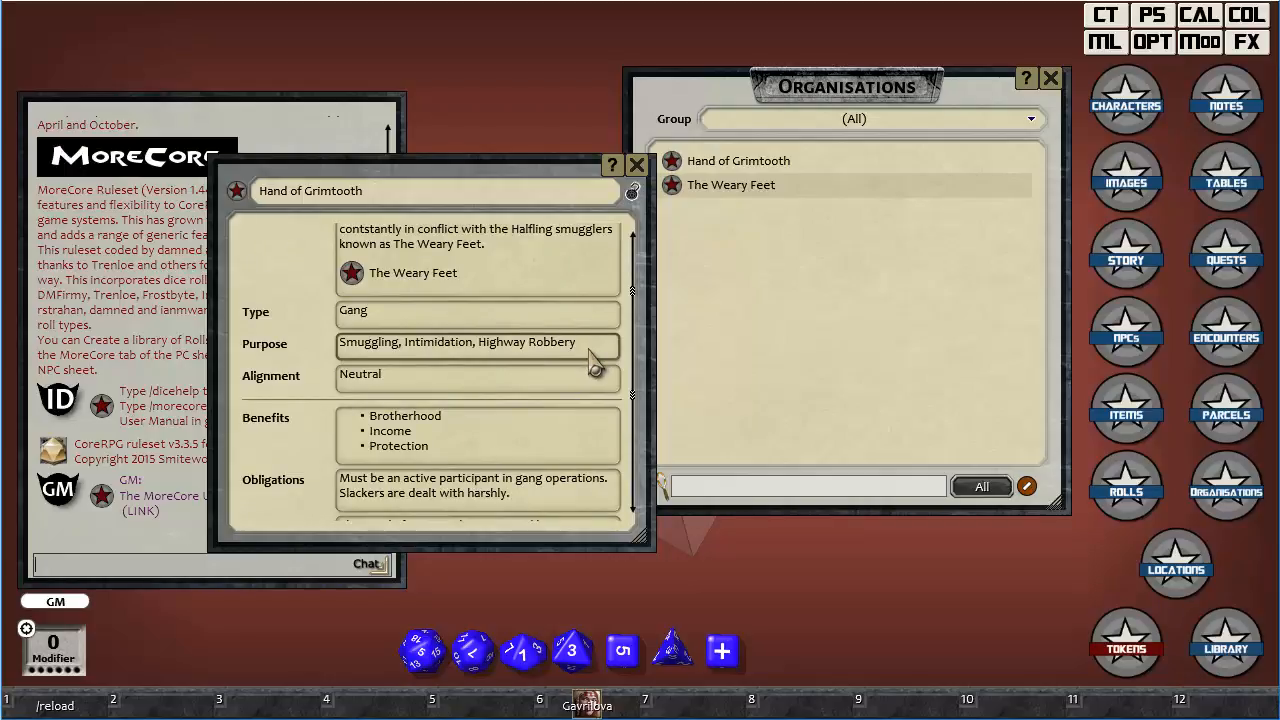
scroll(593, 366, down, 3)
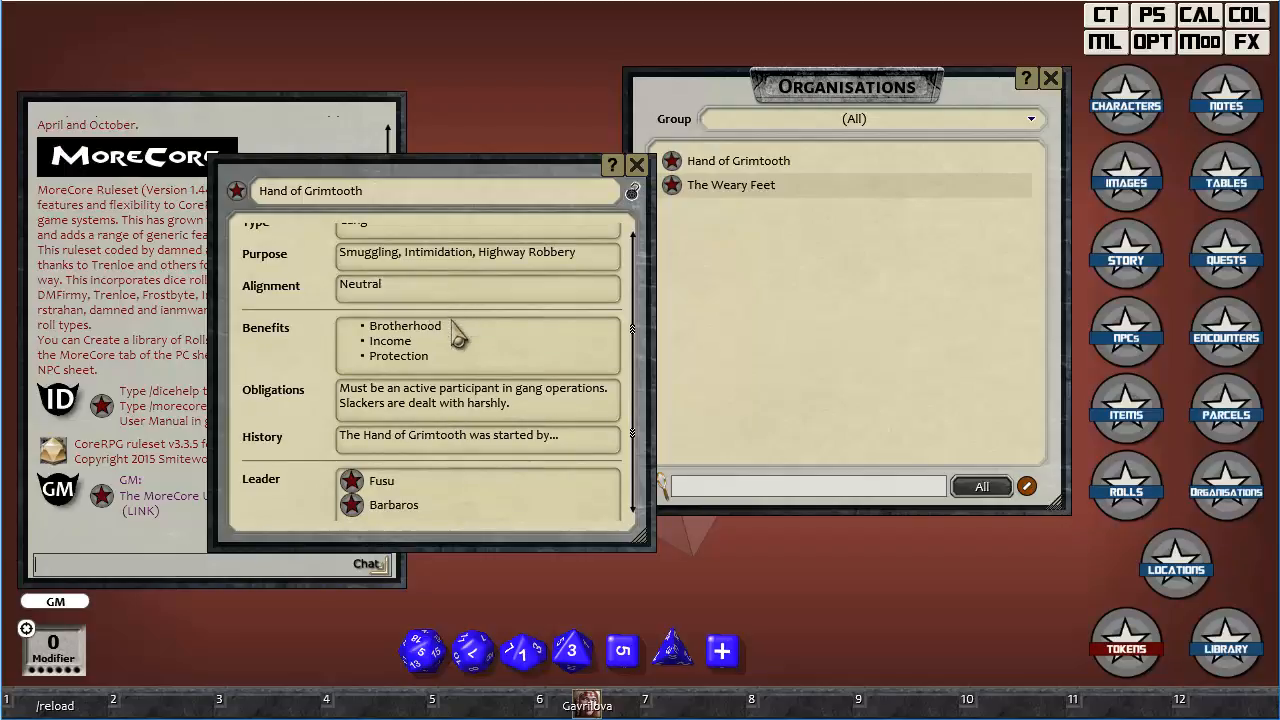
scroll(500, 434, down, 3)
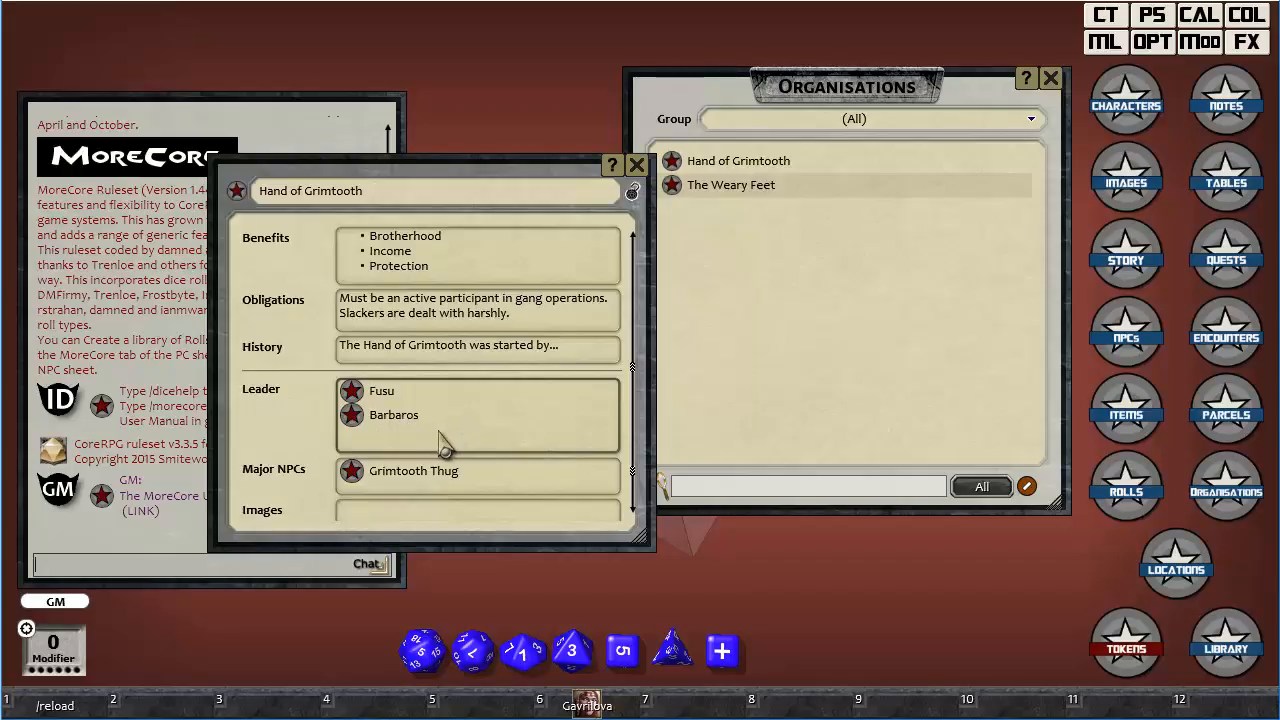
scroll(420, 490, down, 2)
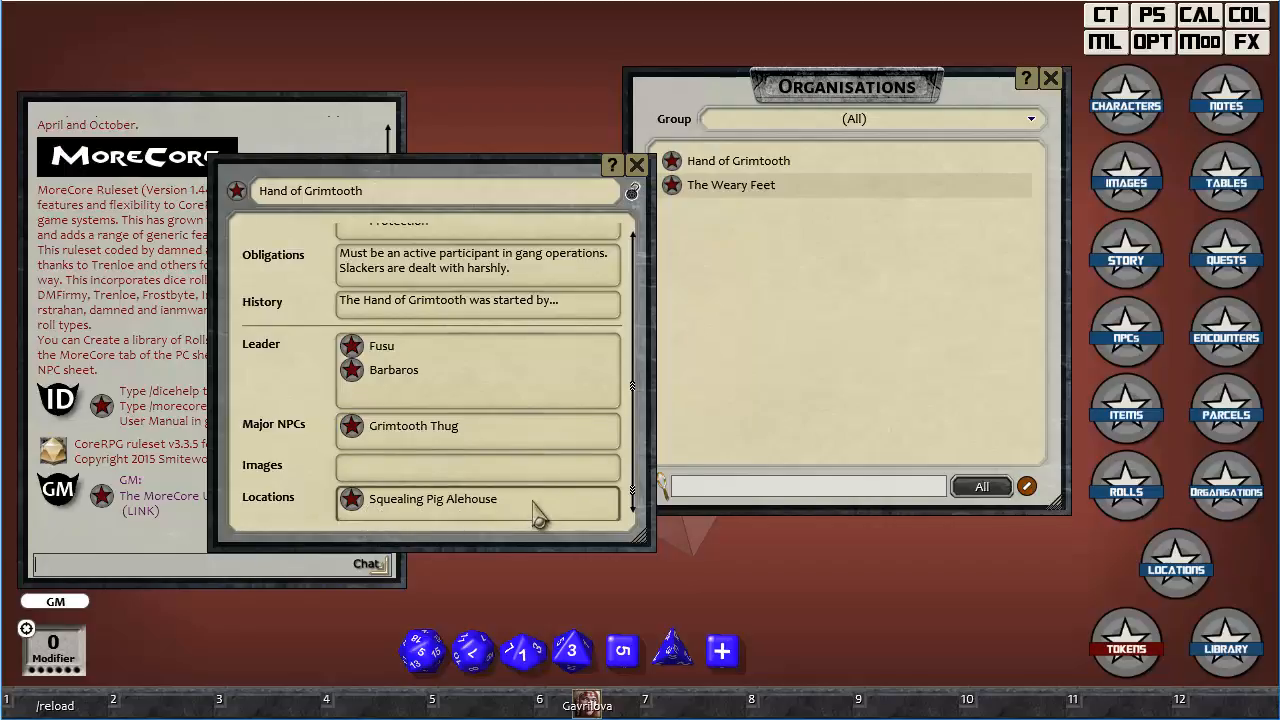
scroll(537, 513, up, 10)
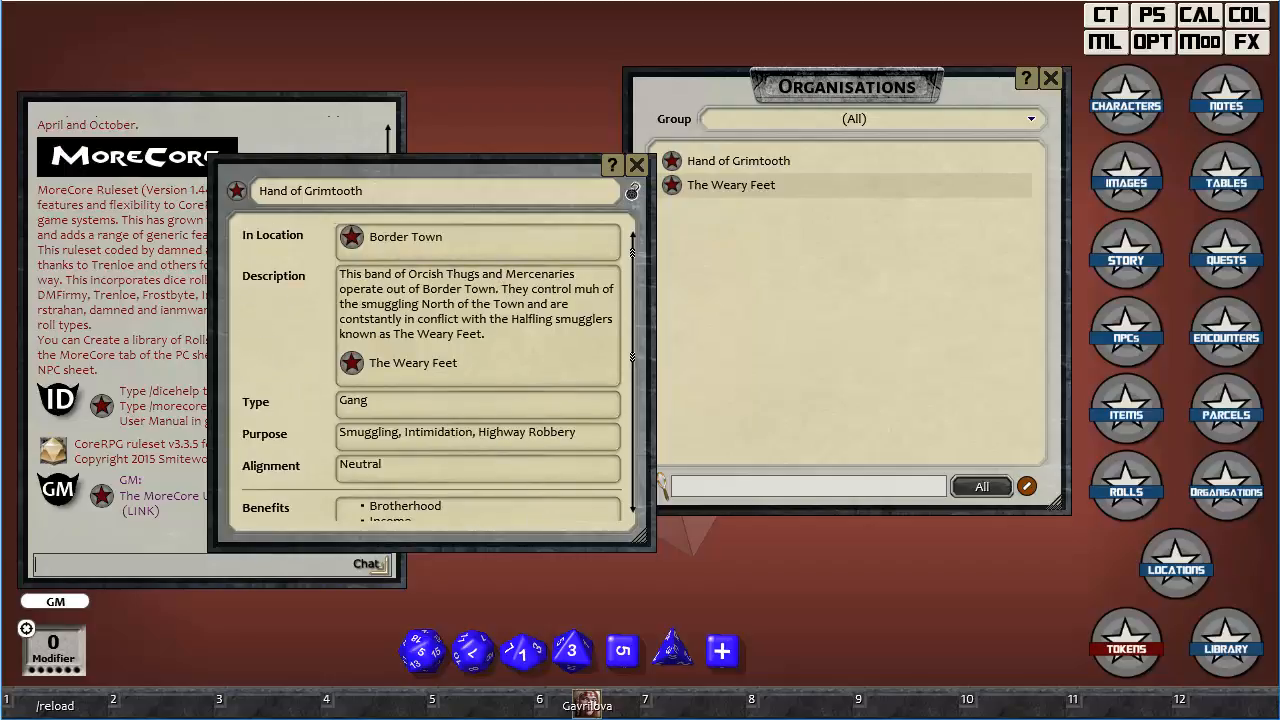
Look at the organisations and locations lists, then lock the Hand of Grimtooth record and close it.
click(1196, 508)
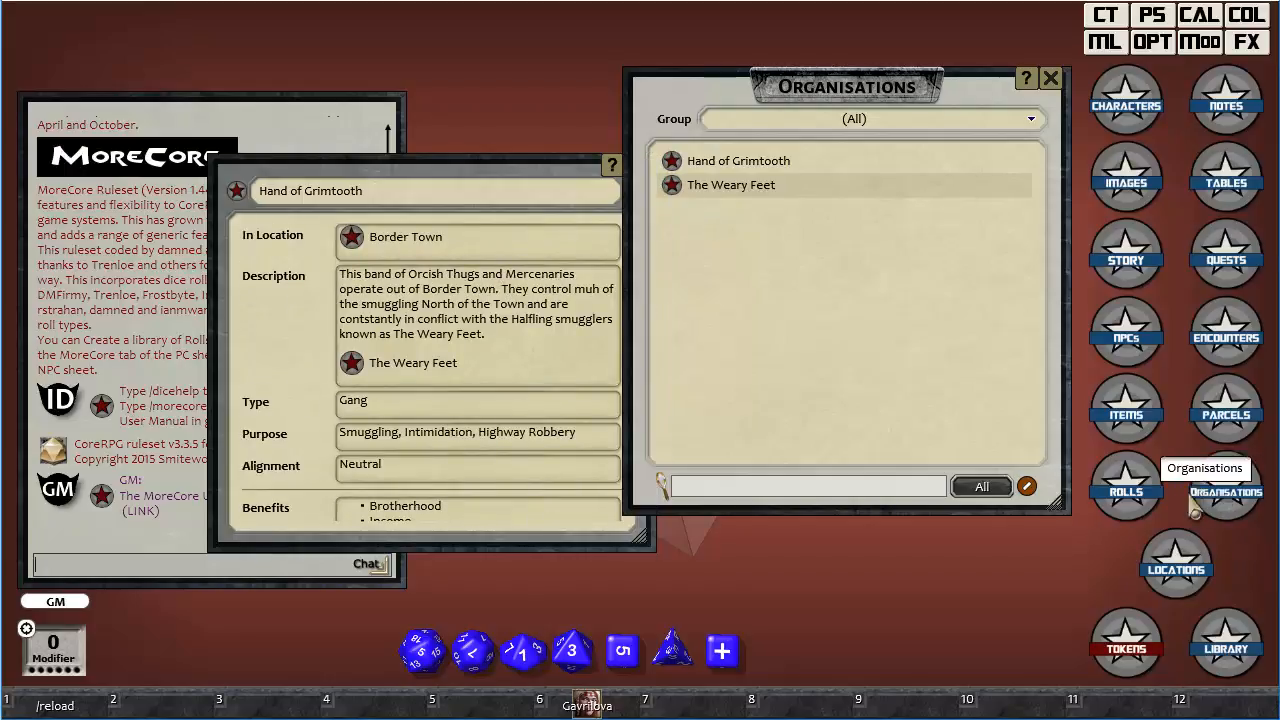
click(1178, 576)
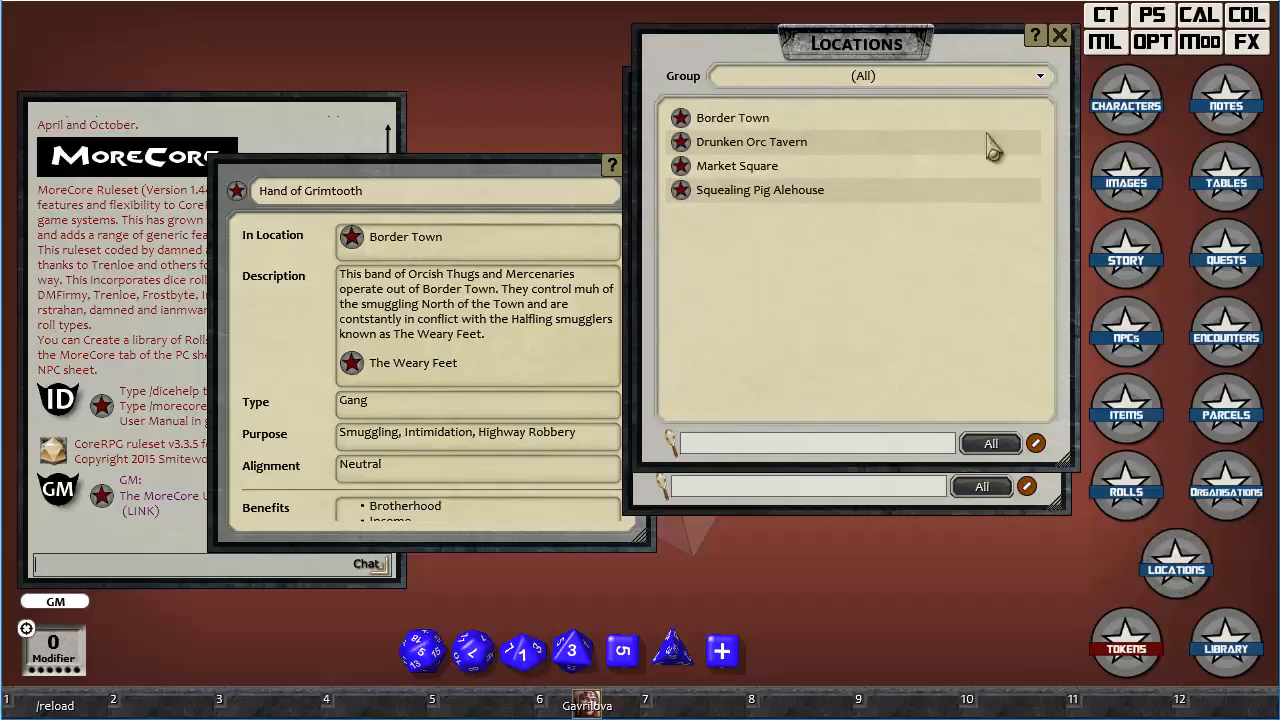
click(1060, 38)
click(568, 172)
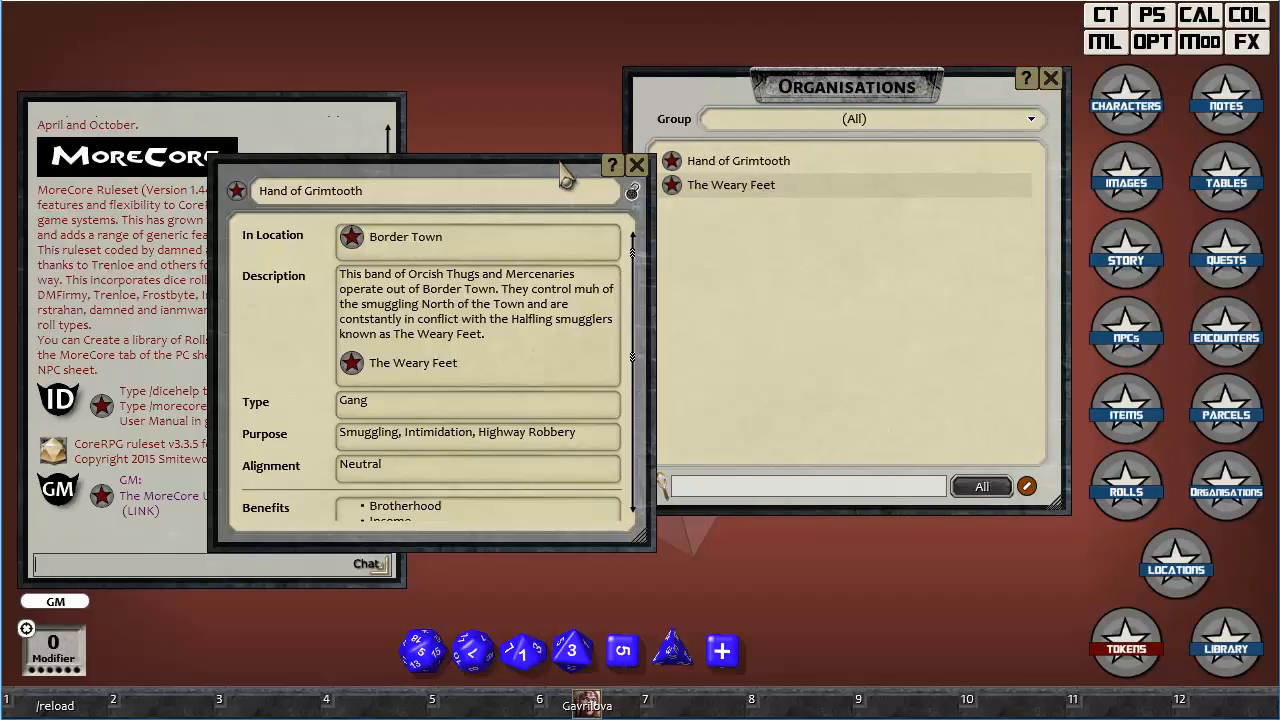
click(632, 192)
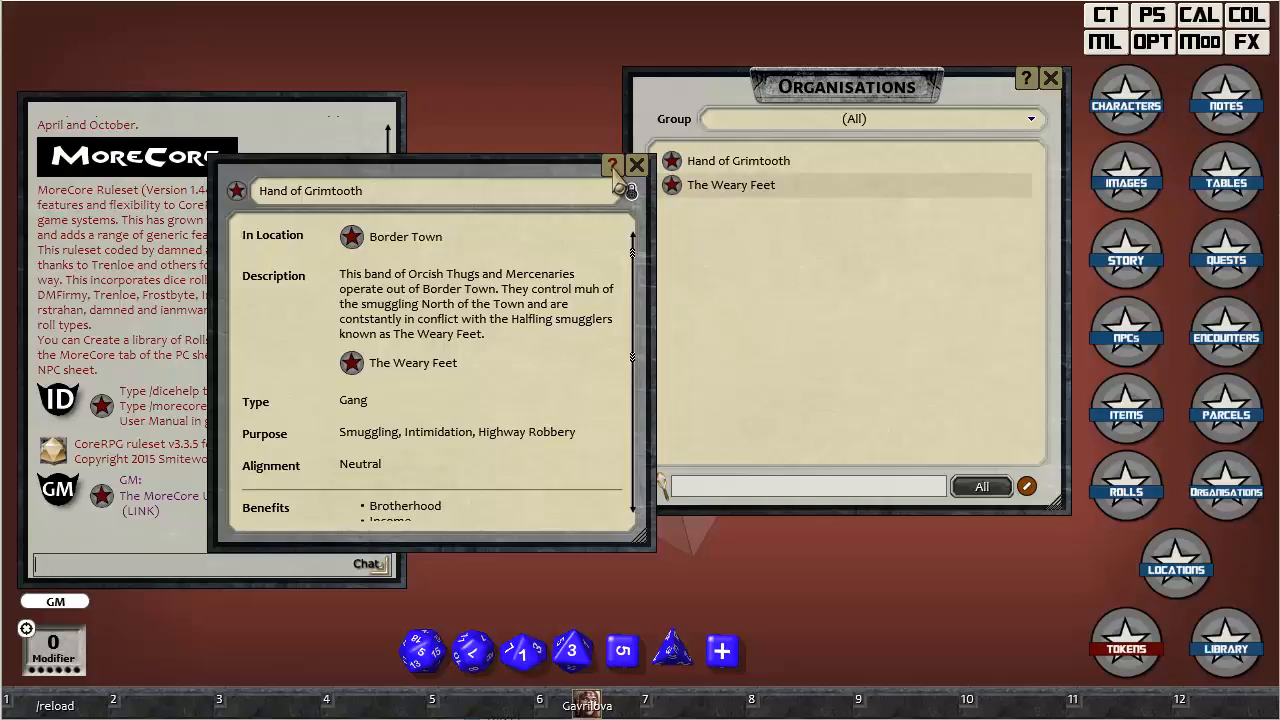
click(638, 166)
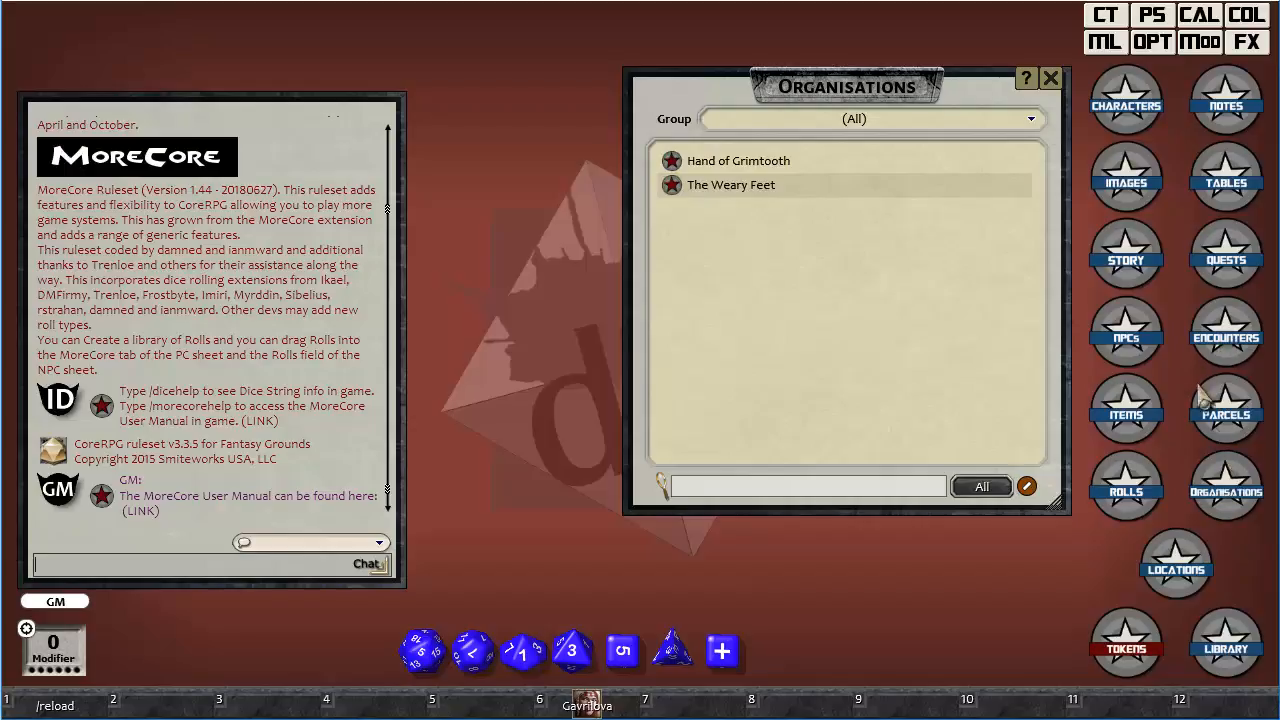
Open the locations list and the bordertown image, arrange them side by side, and close the images list.
click(1176, 568)
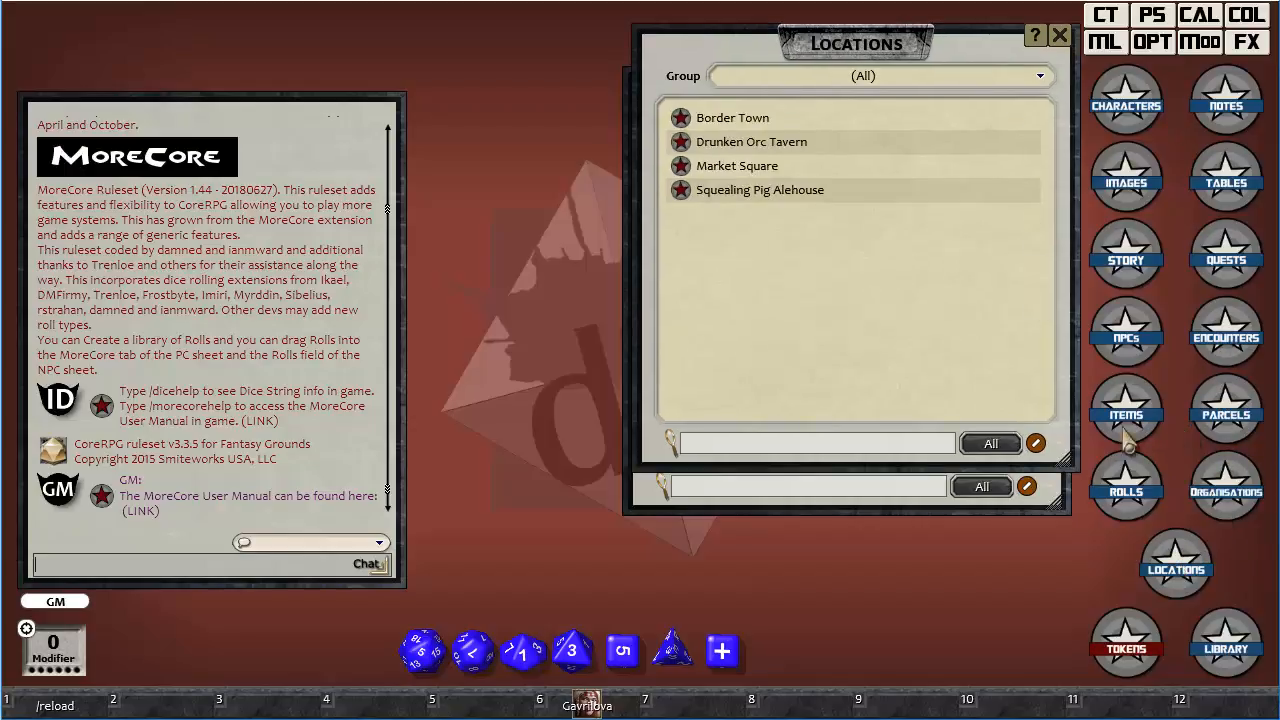
click(1128, 180)
click(752, 252)
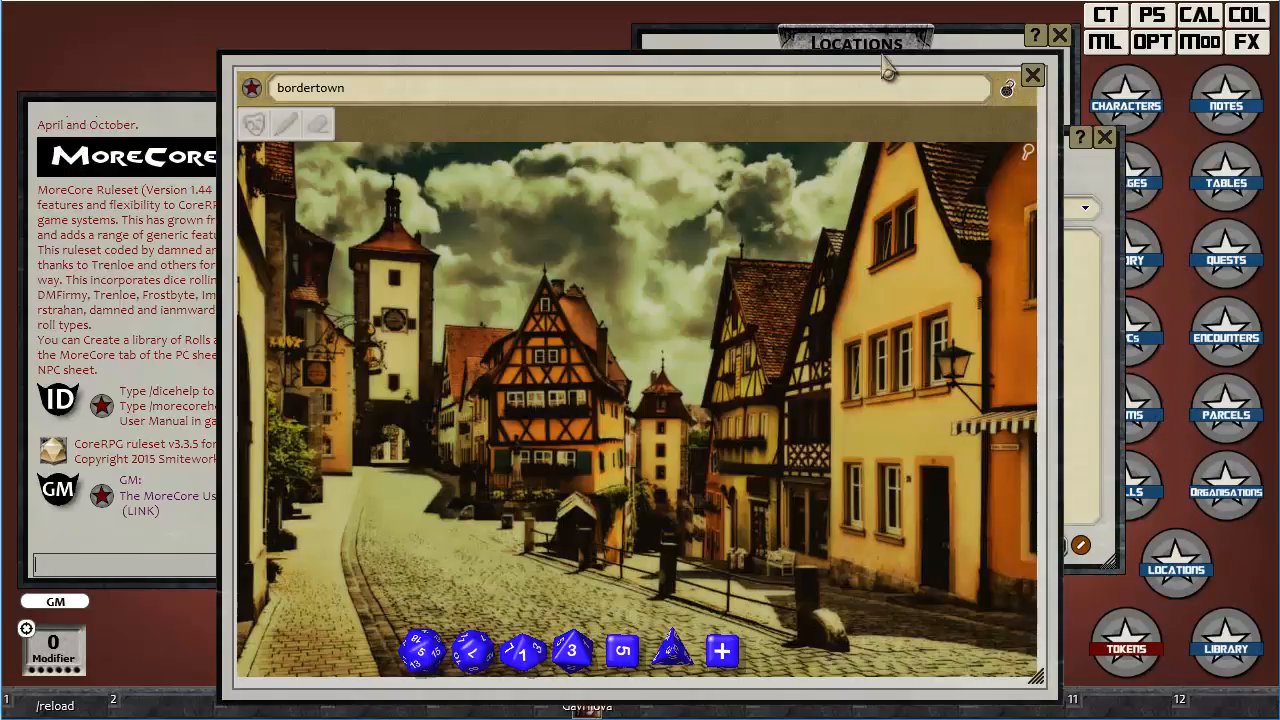
drag(871, 74, 641, 33)
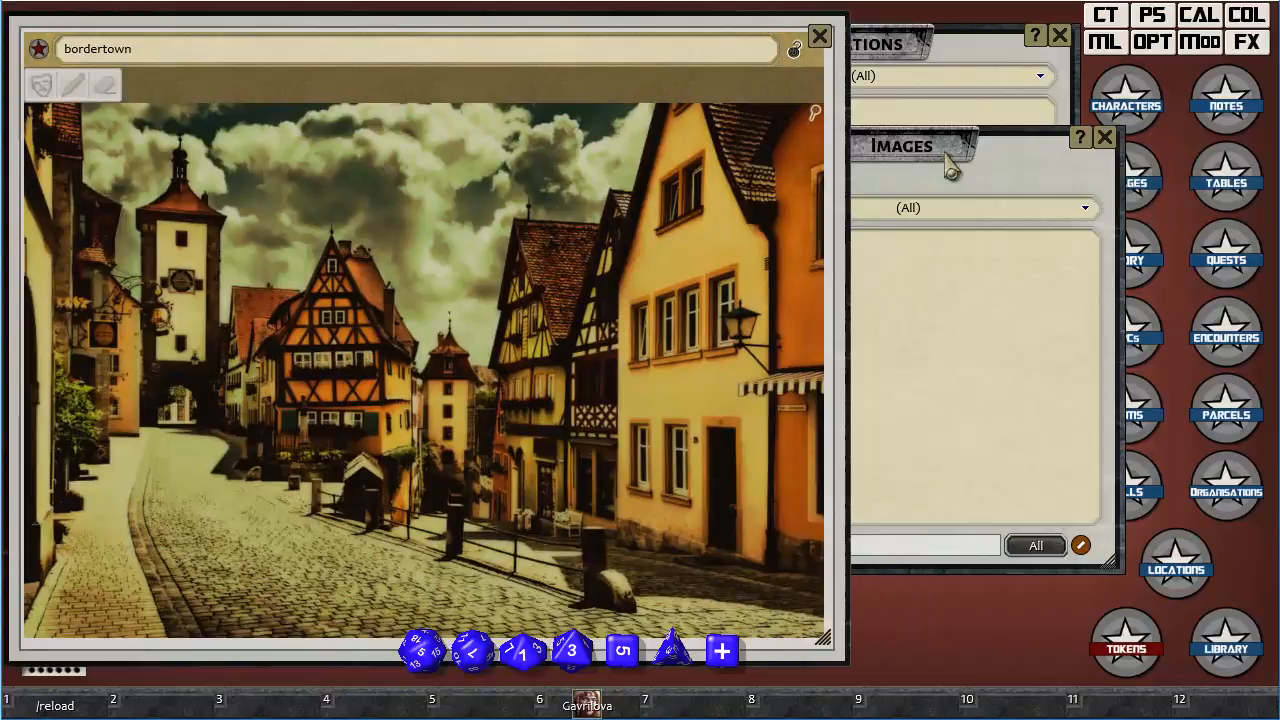
click(1105, 137)
drag(960, 50, 1137, 108)
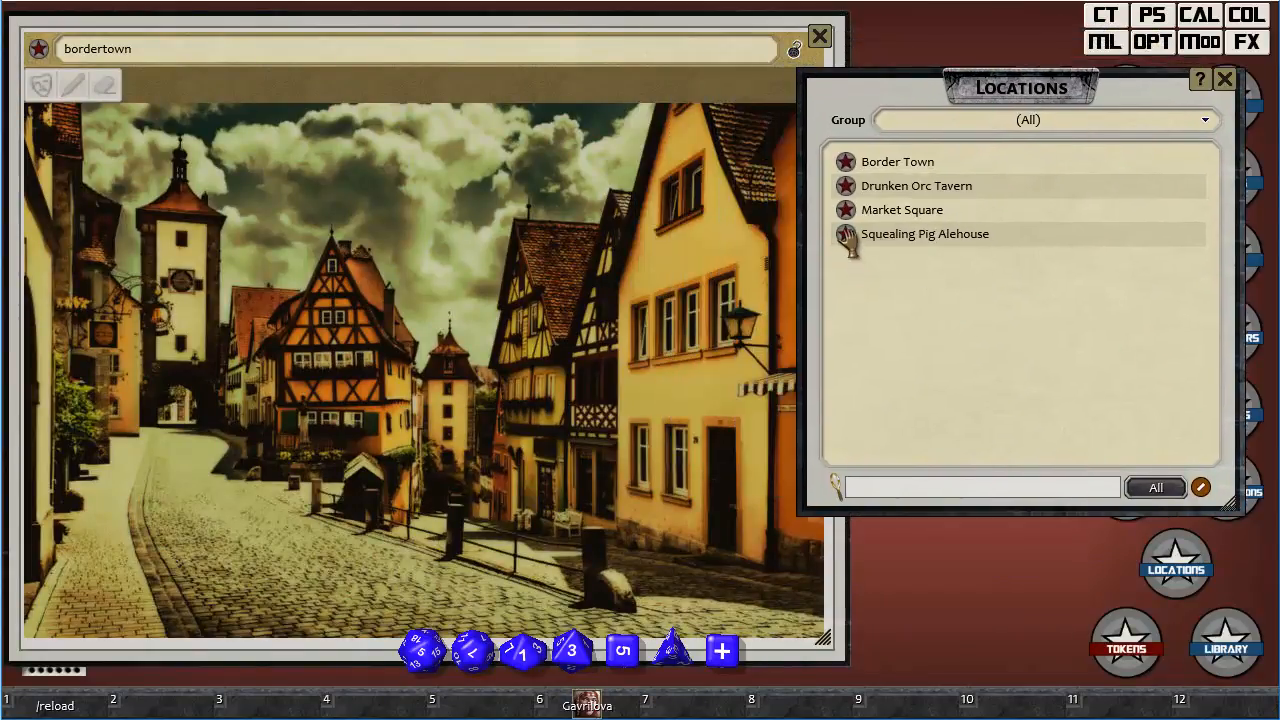
Pin Squealing Pig Alehouse to the central half-timbered house, Drunken Orc Tavern to the large yellow building, and Market Square below the tower gate.
drag(845, 234, 332, 328)
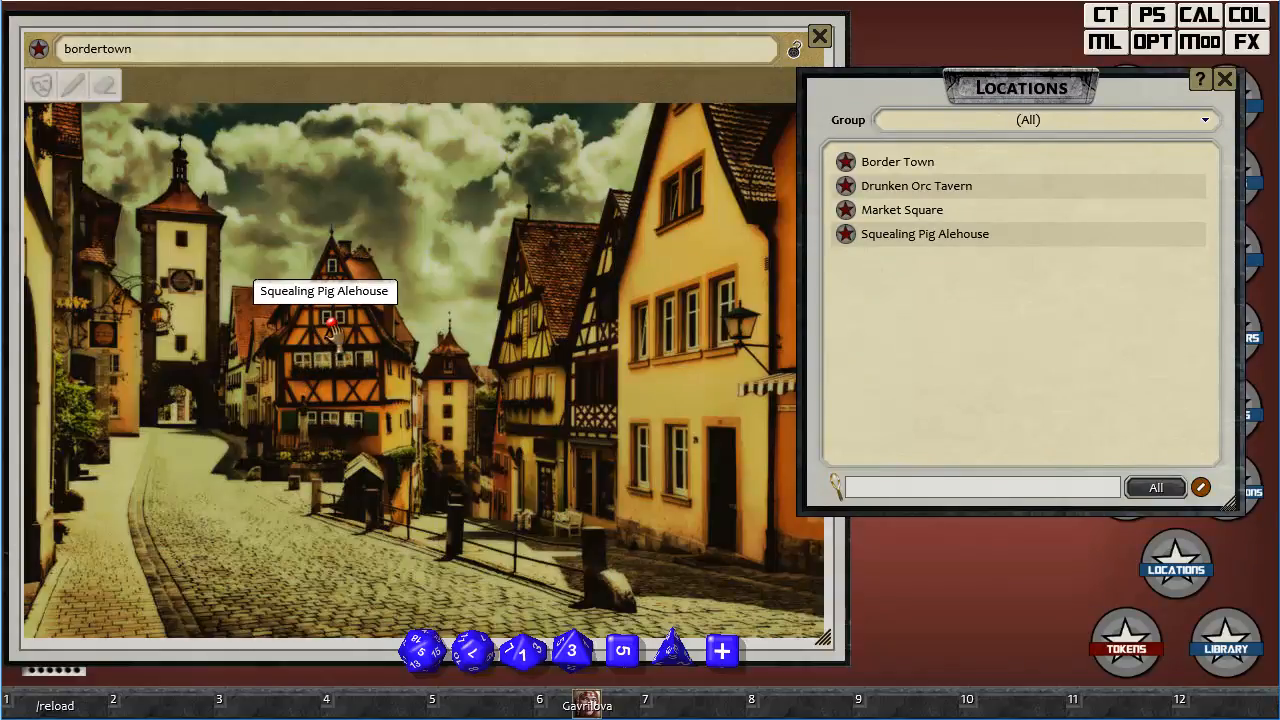
drag(843, 187, 729, 255)
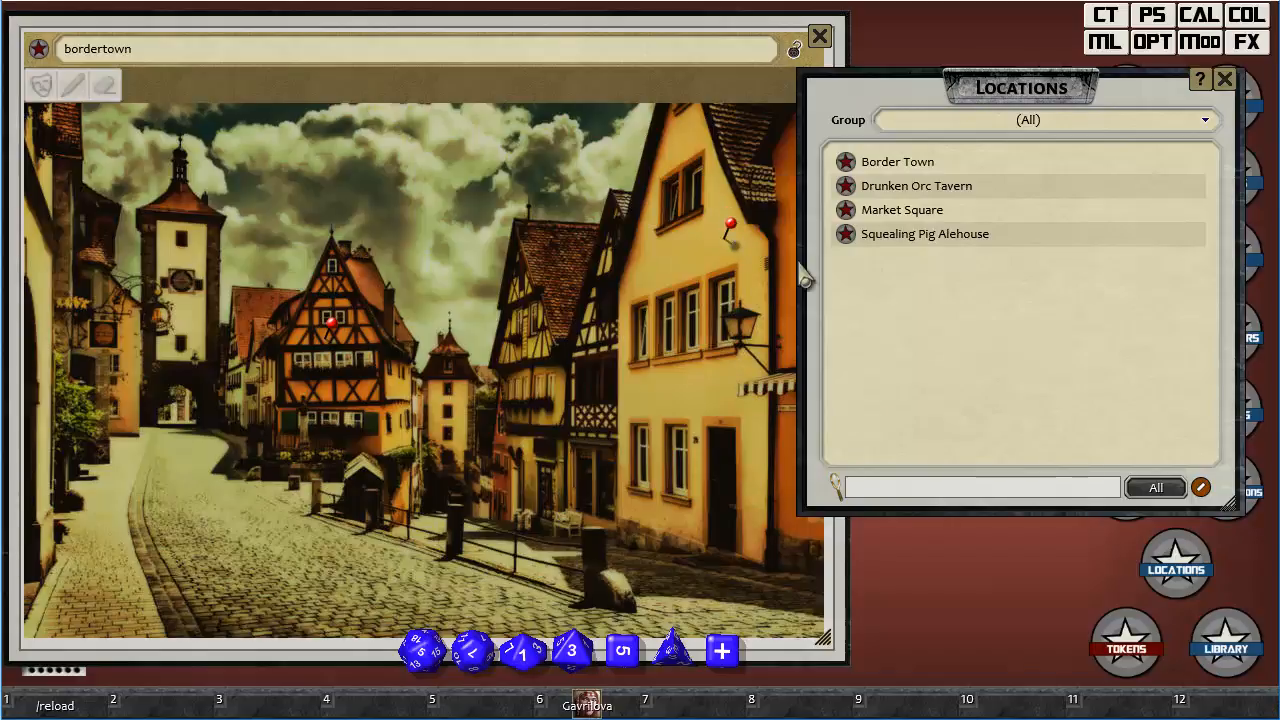
drag(847, 210, 182, 422)
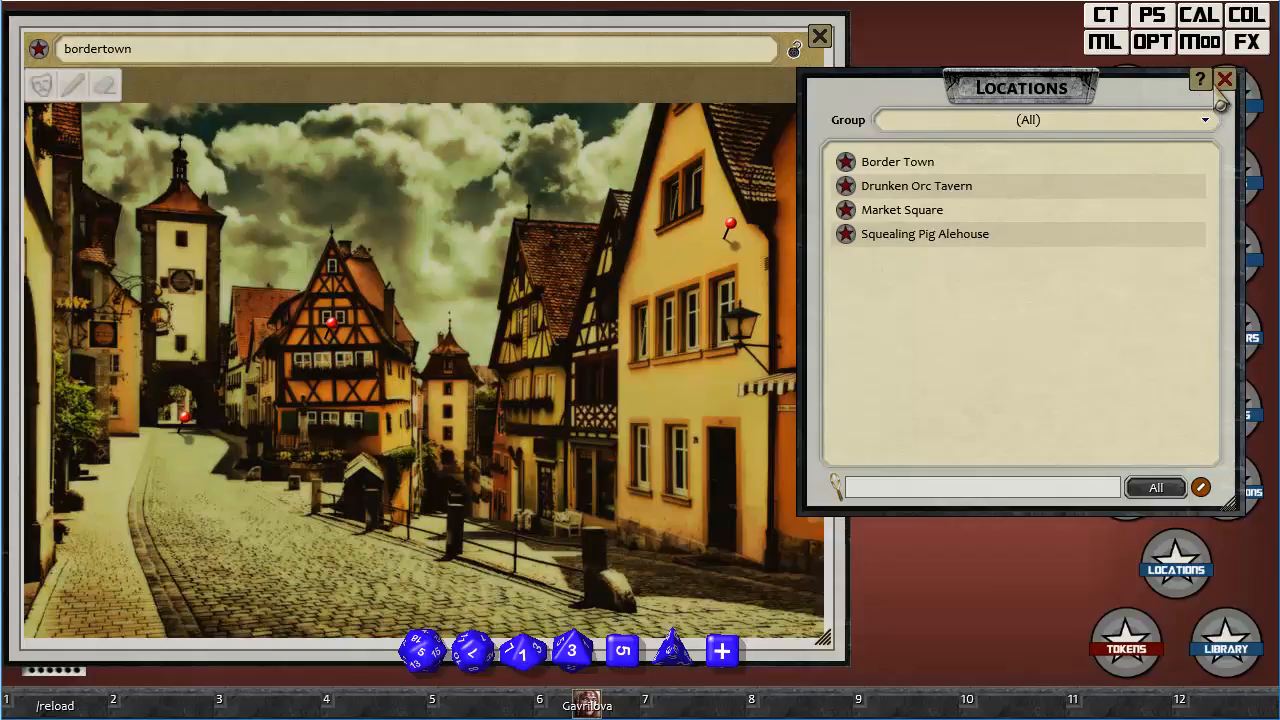
Close the locations list and the bordertown image.
drag(1228, 95, 1070, 100)
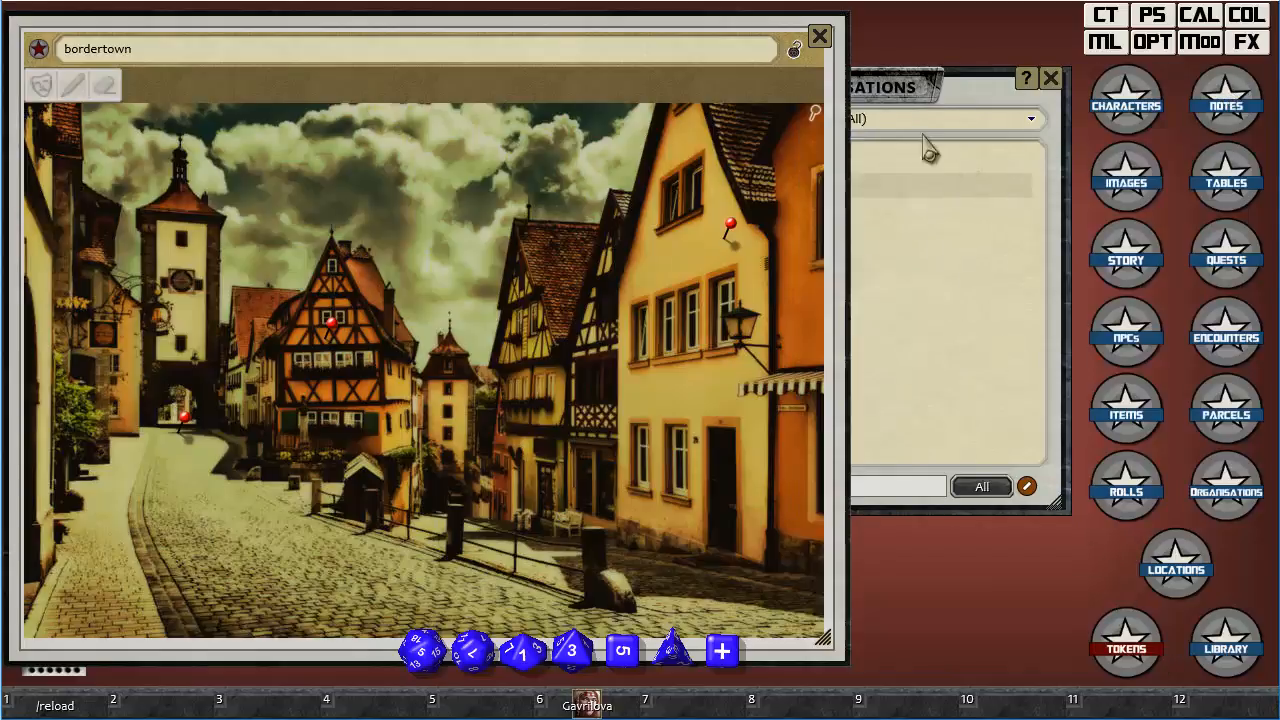
click(819, 37)
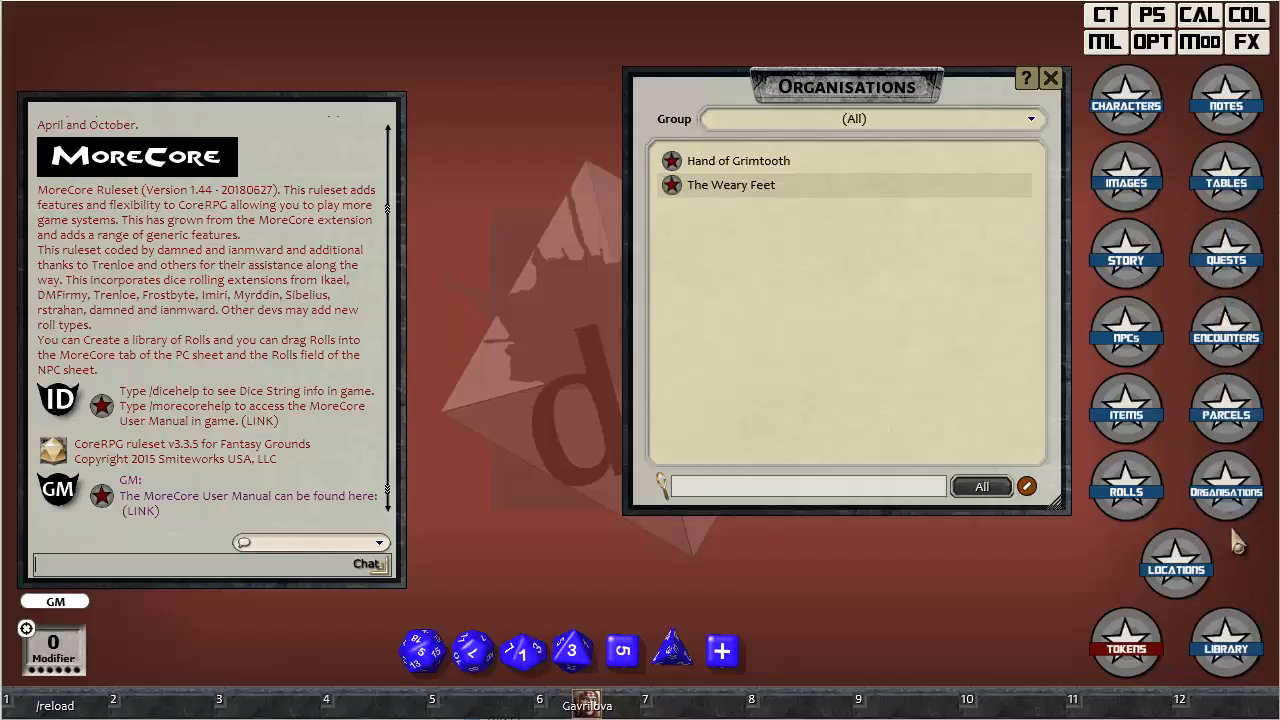
Open the Abilities list from the library, create a blank ability record, and close the record and list.
click(1236, 645)
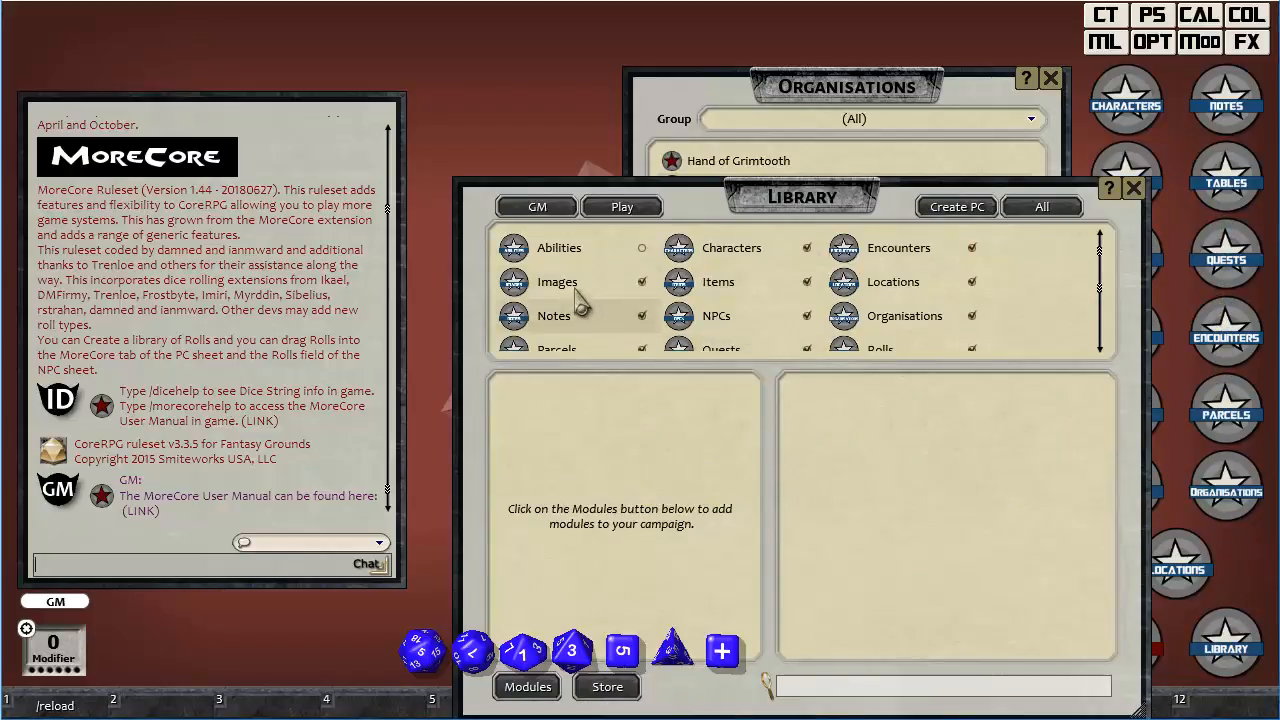
click(527, 252)
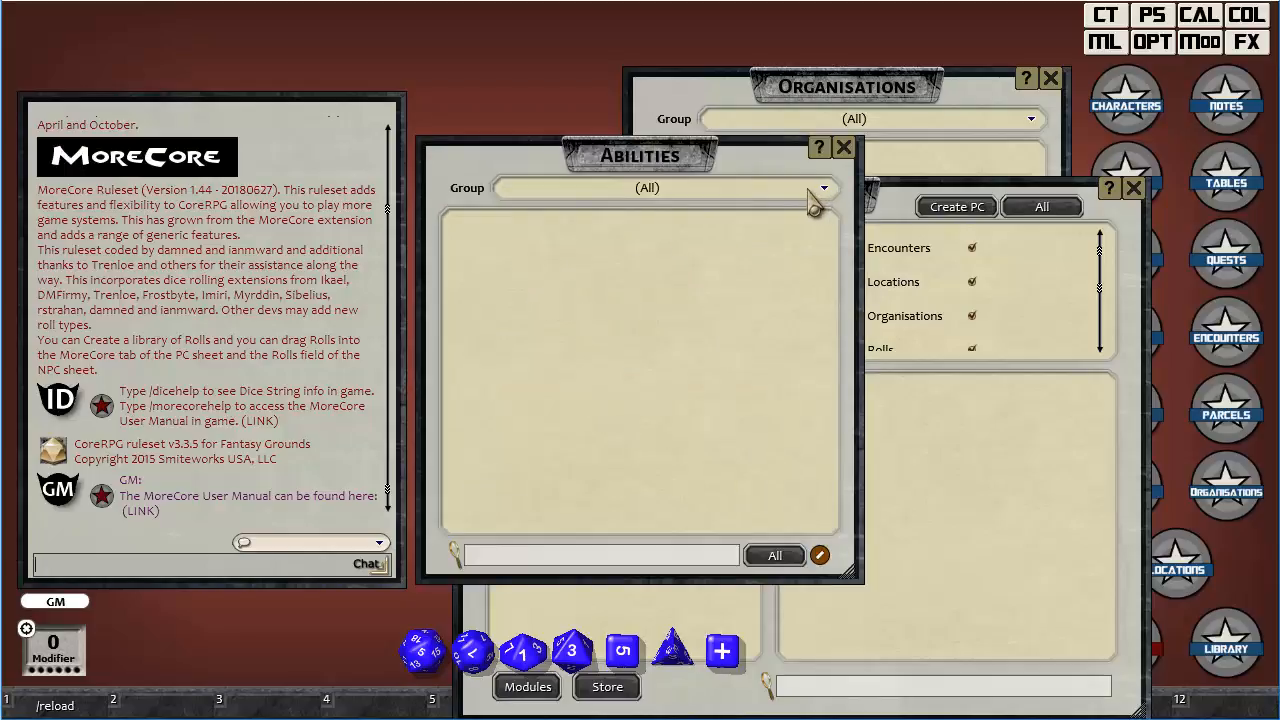
right_click(640, 289)
click(638, 360)
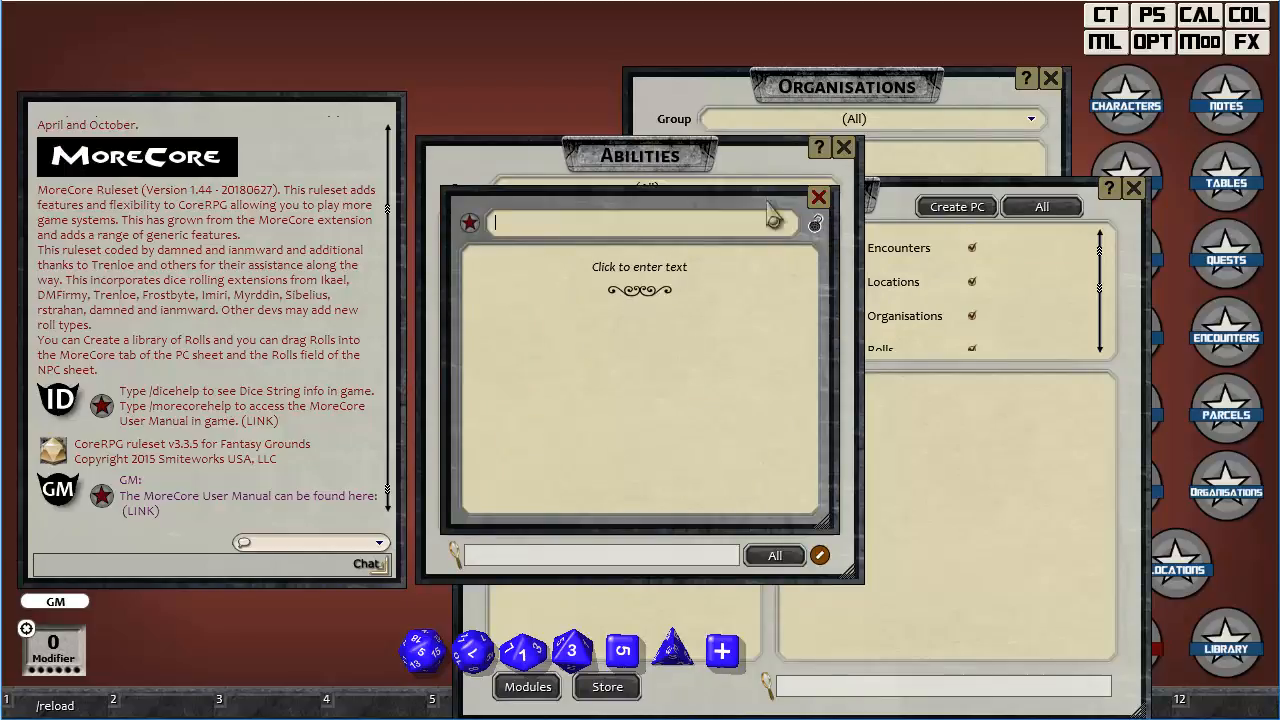
click(819, 198)
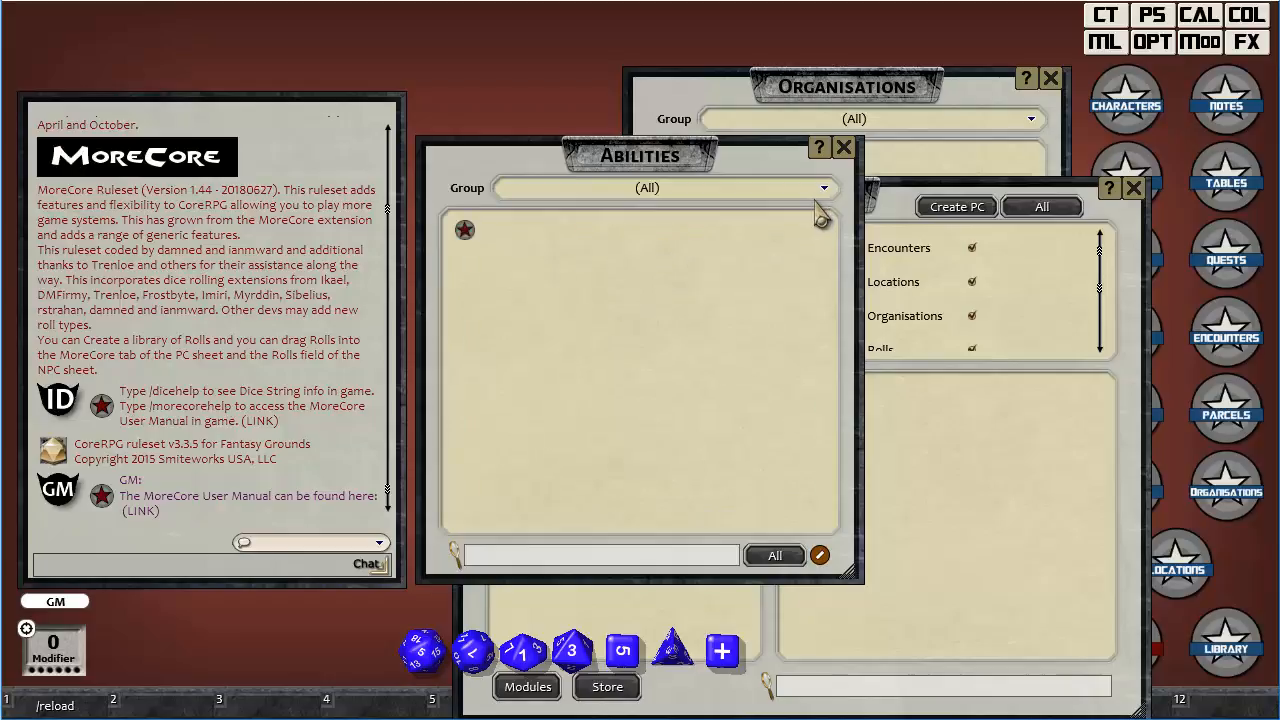
click(845, 148)
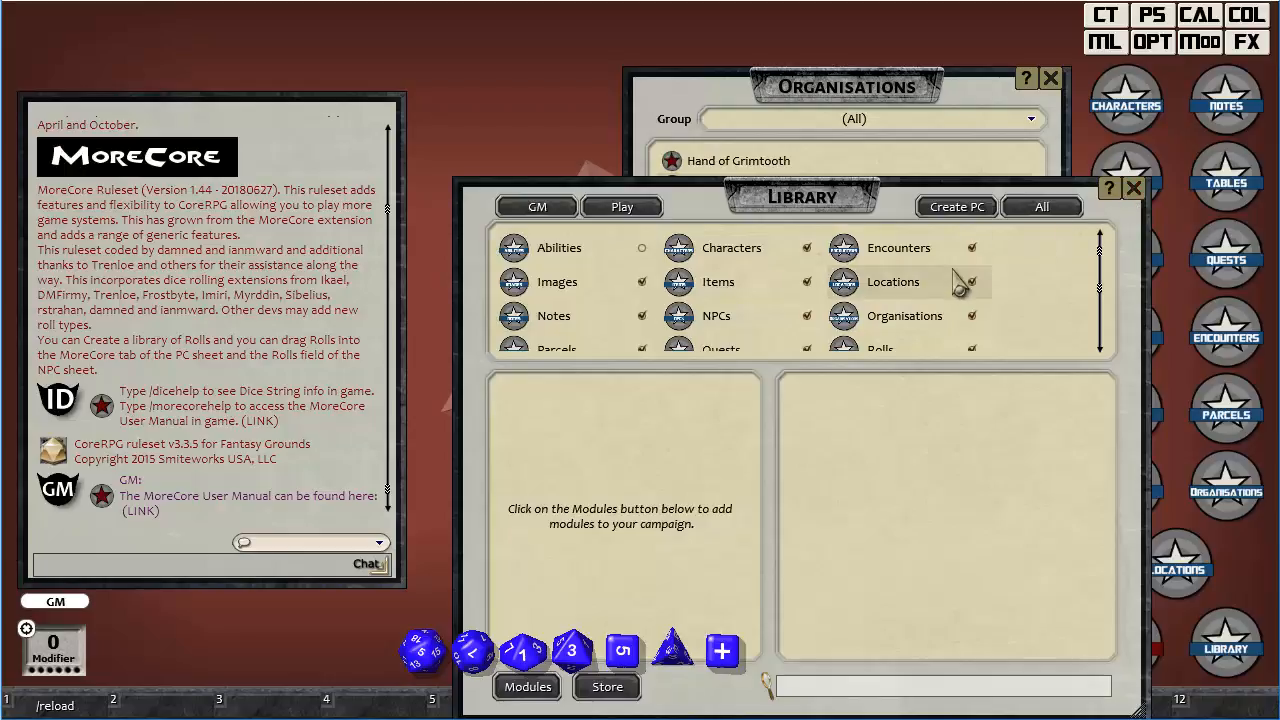
Look through the library's remaining record types, then close the library and the organisations list.
scroll(940, 290, down, 3)
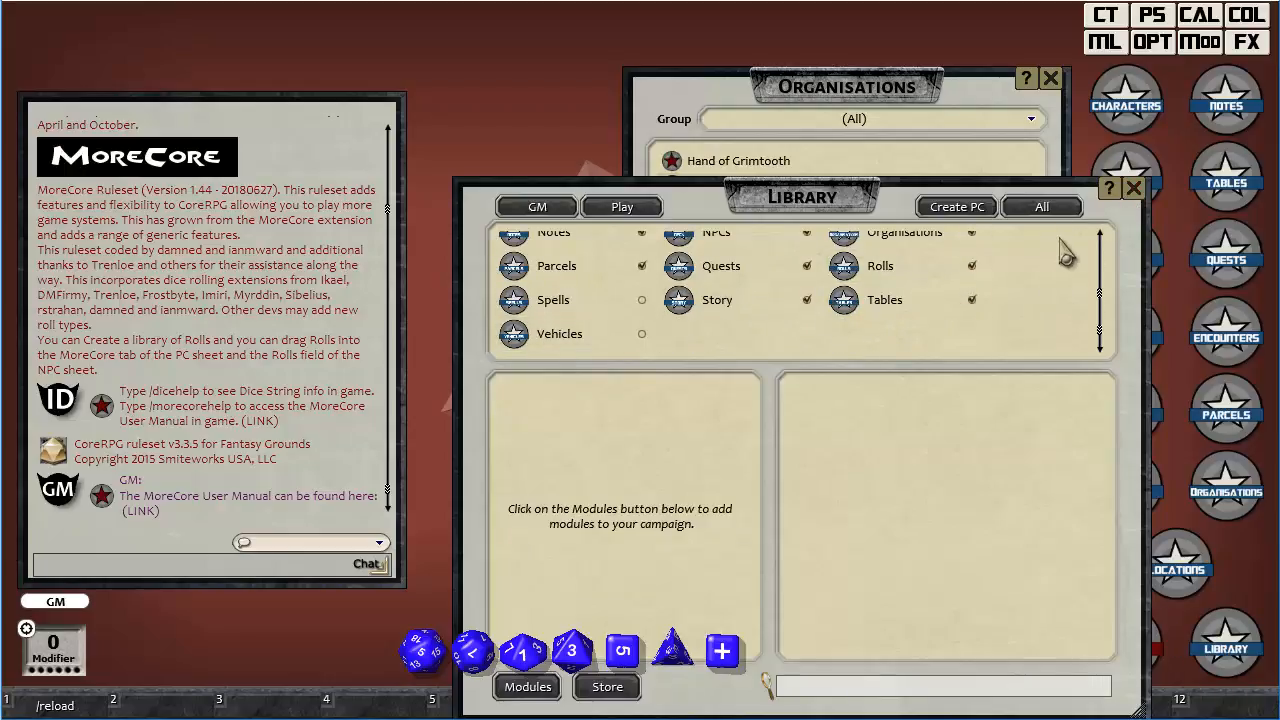
click(1133, 189)
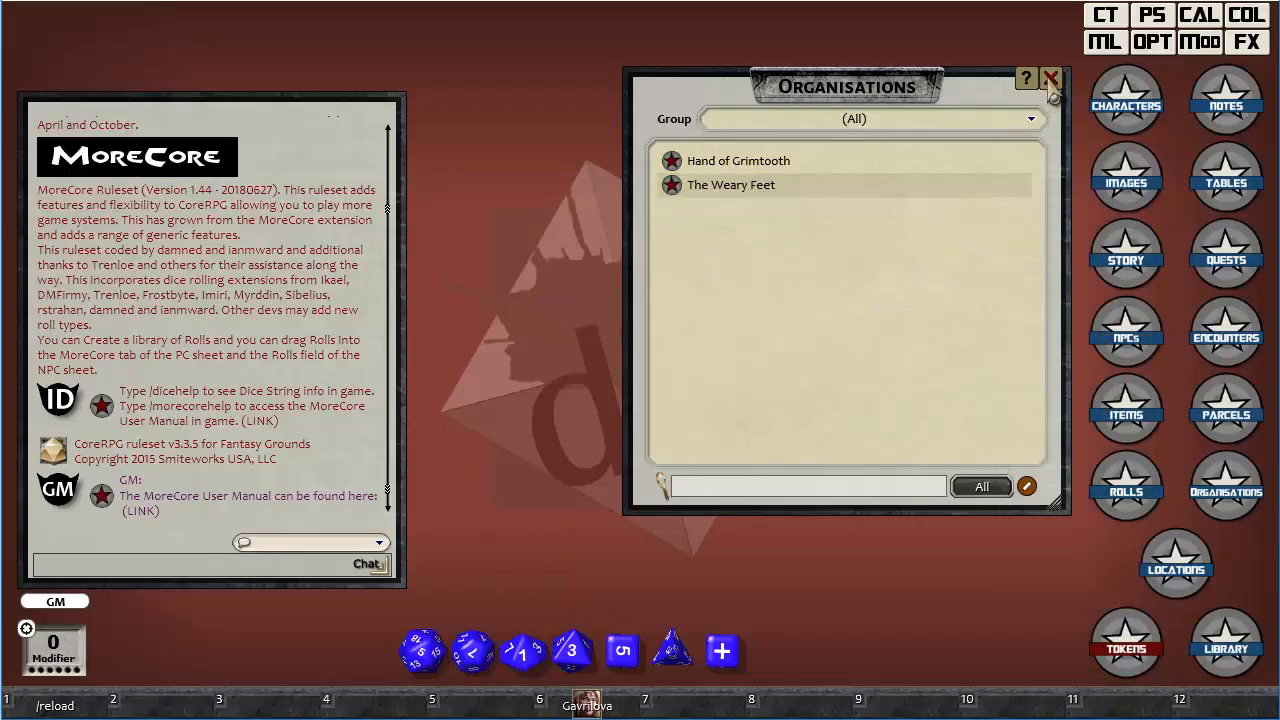
click(1050, 78)
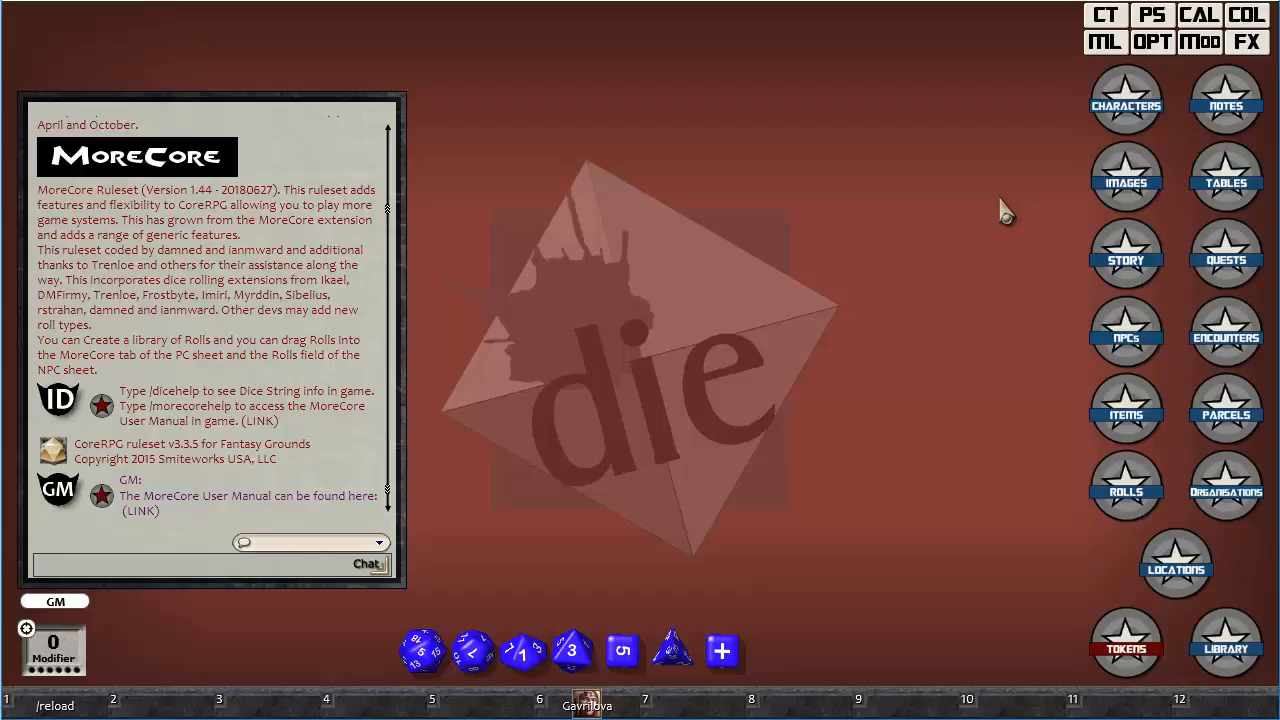
Open the options window and examine the MoreCore combat tracker options from the column settings to the initiative settings.
click(1152, 42)
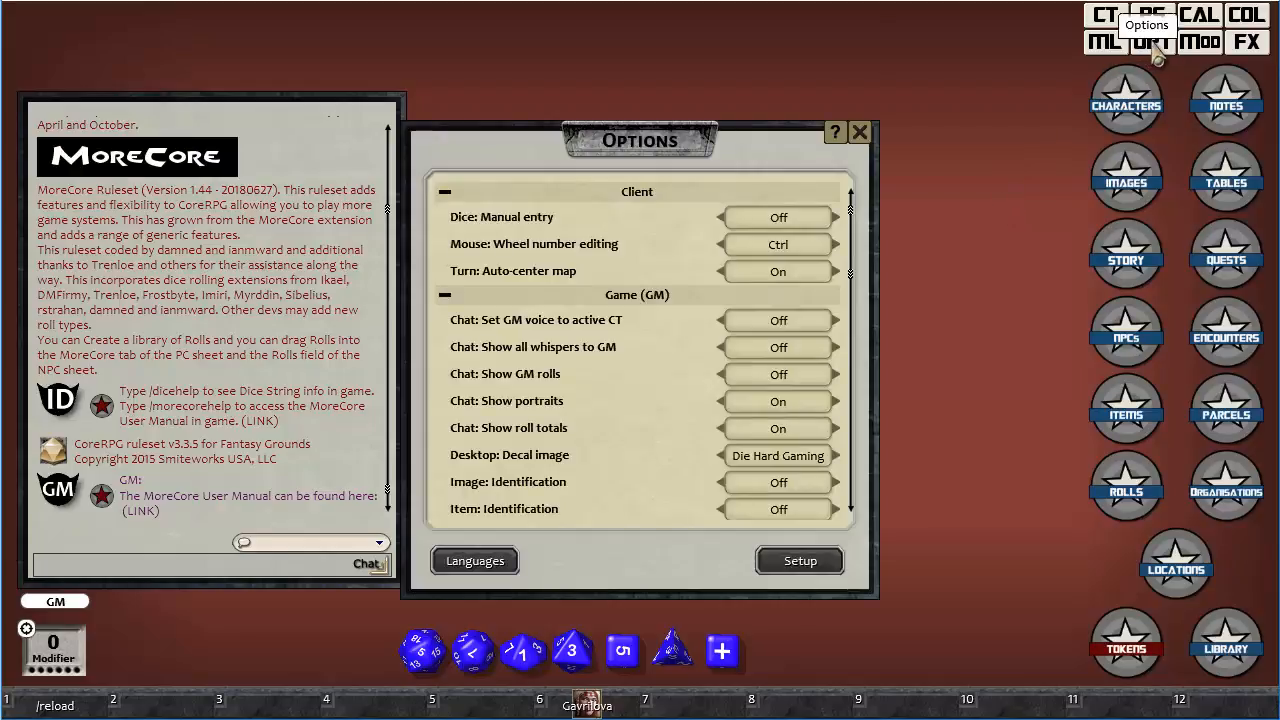
drag(751, 137, 760, 100)
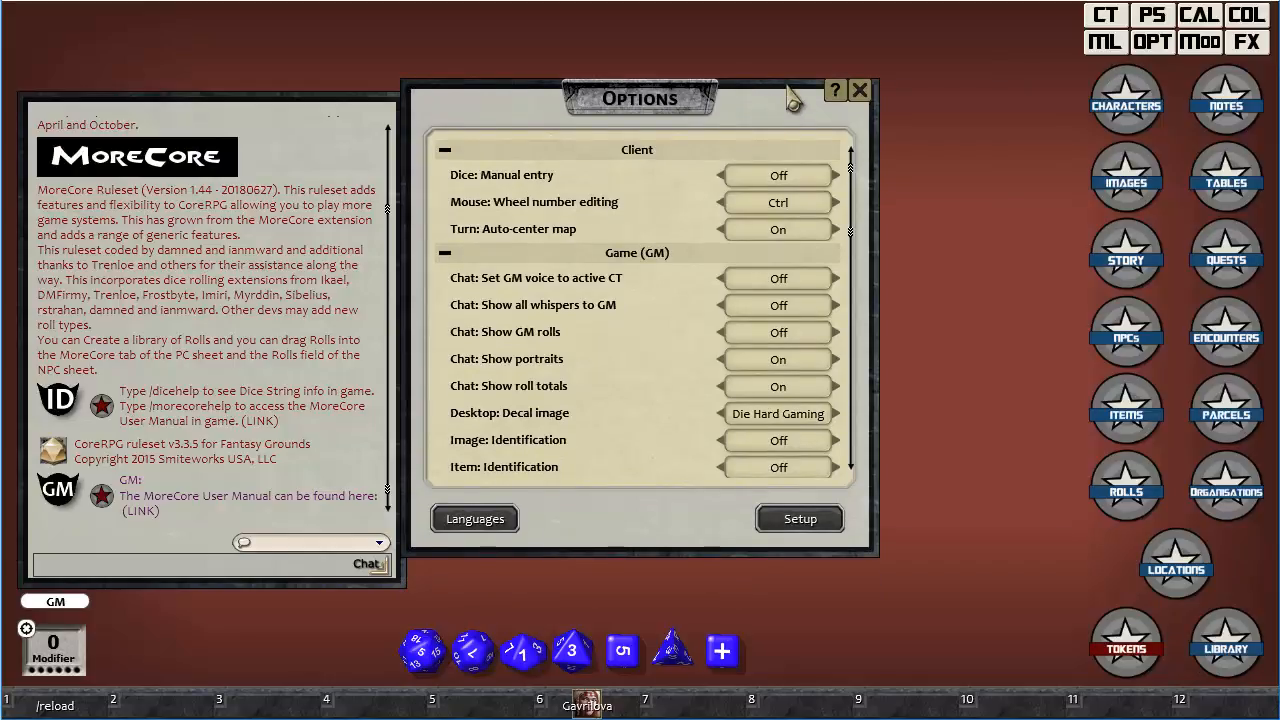
scroll(722, 300, down, 10)
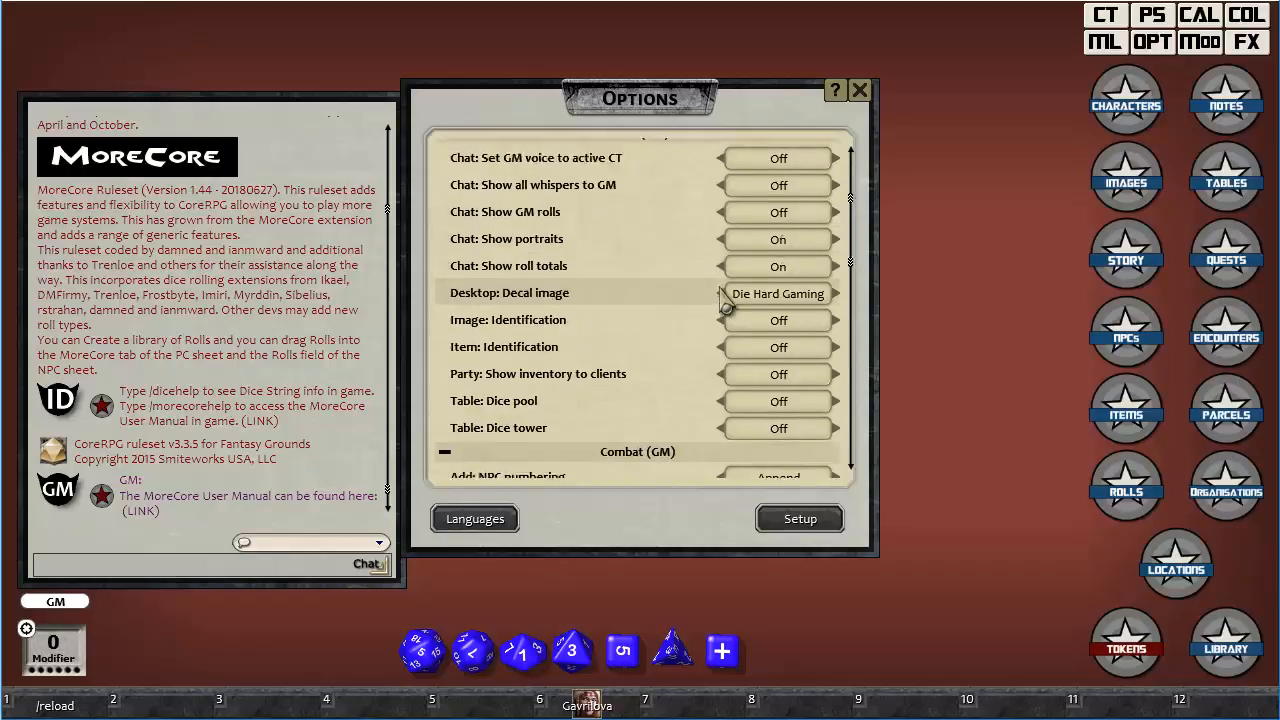
scroll(725, 303, down, 10)
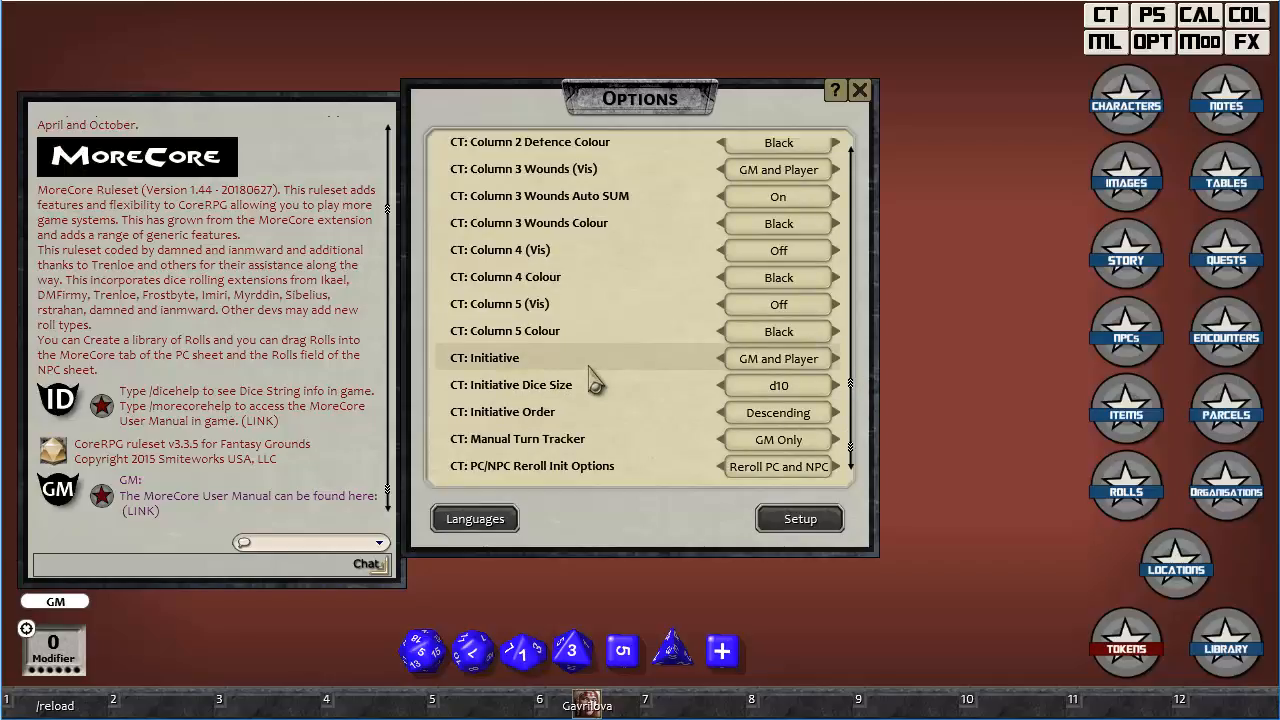
mouse_move(725, 114)
mouse_down()
mouse_move(735, 130)
mouse_move(731, 120)
mouse_up()
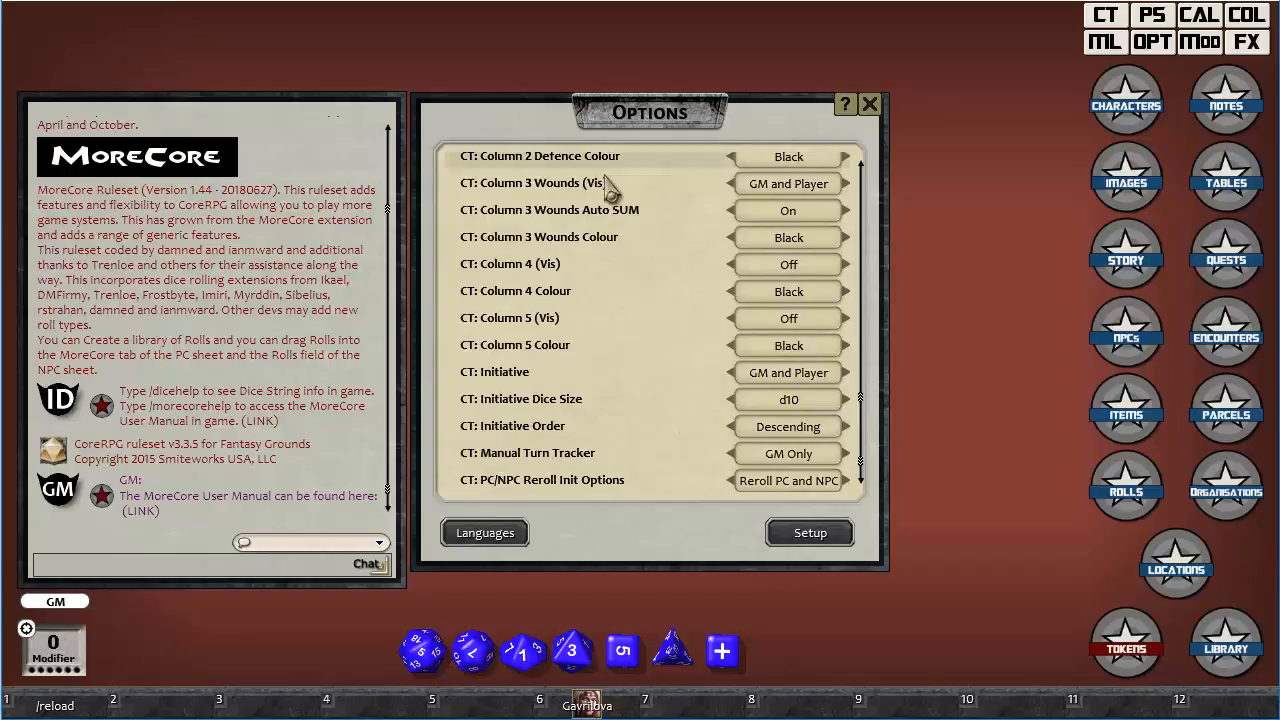
View the combat tracker, then set the CT: Initiative option to Off.
click(1105, 16)
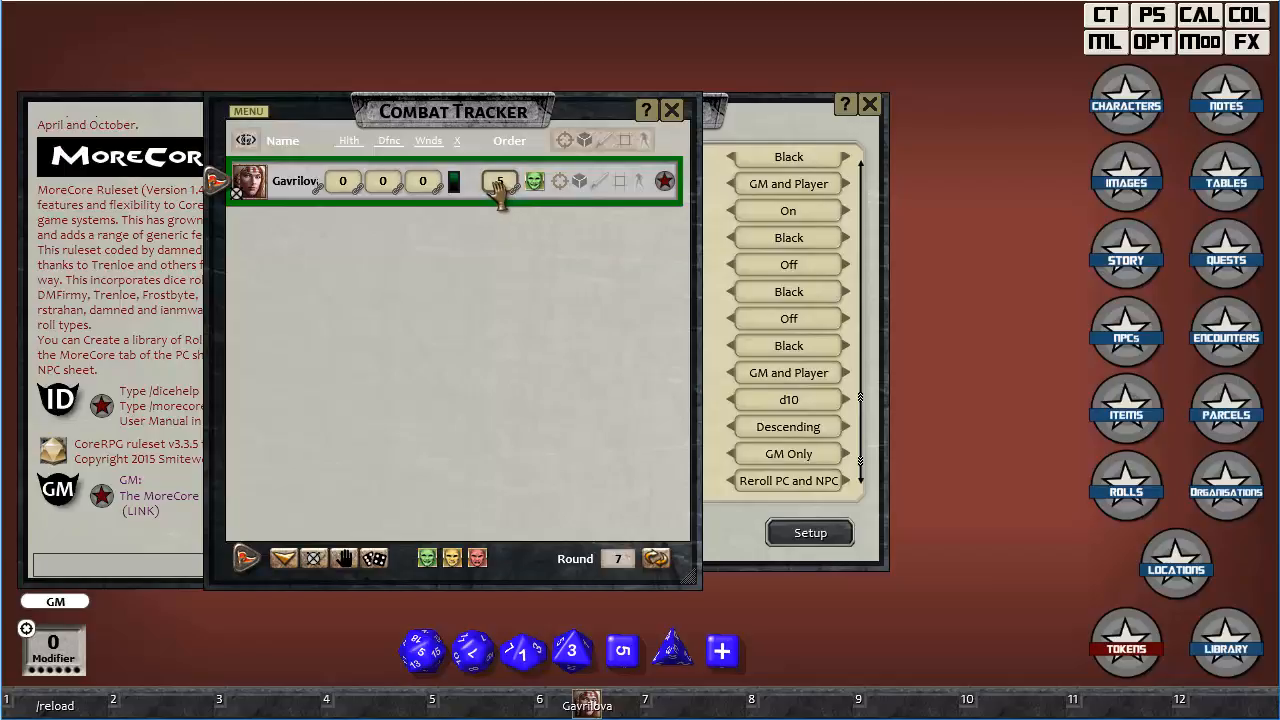
click(788, 118)
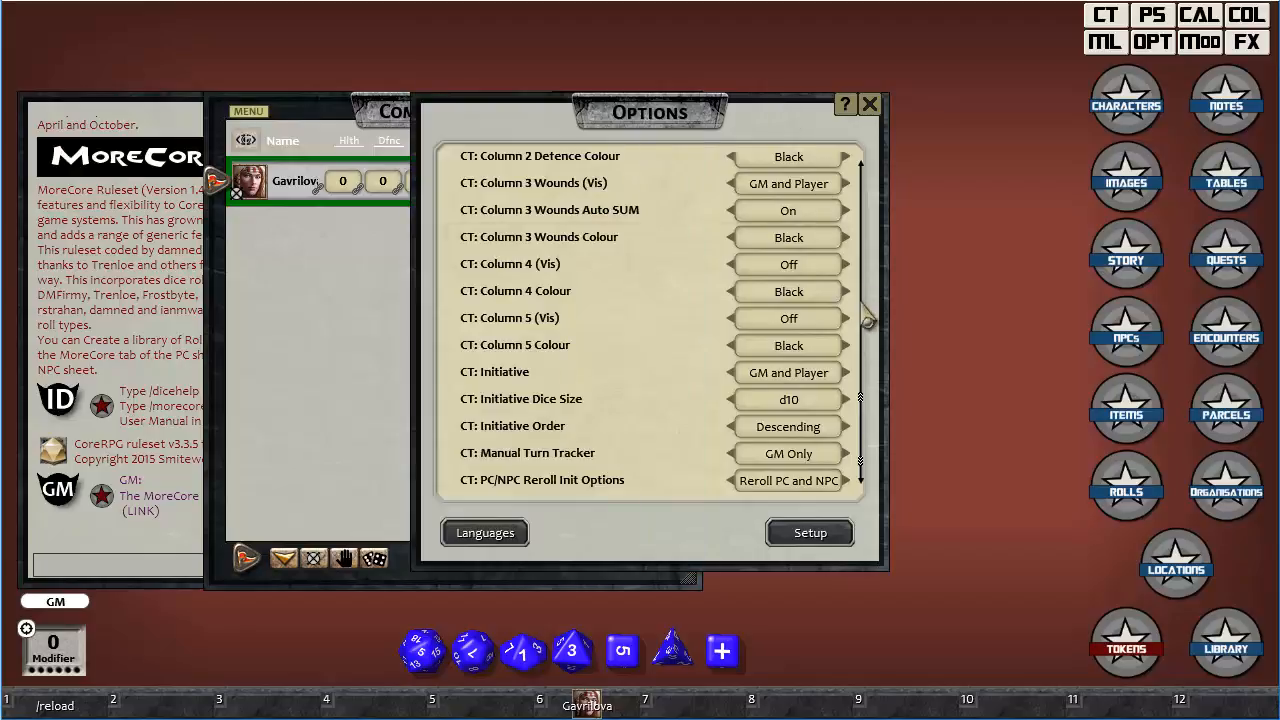
click(797, 379)
click(812, 382)
click(798, 387)
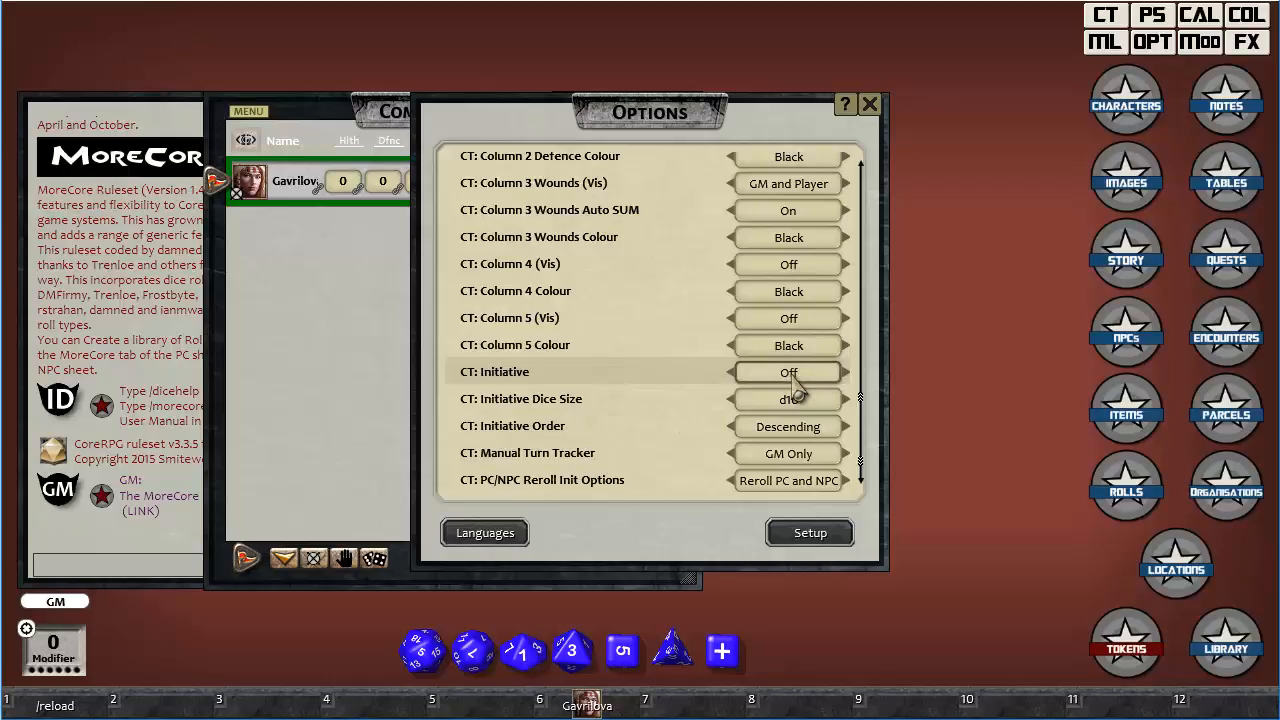
Reload the campaign with /reload, dismiss the Campaign Setup window, and reopen the combat tracker.
scroll(797, 390, up, 5)
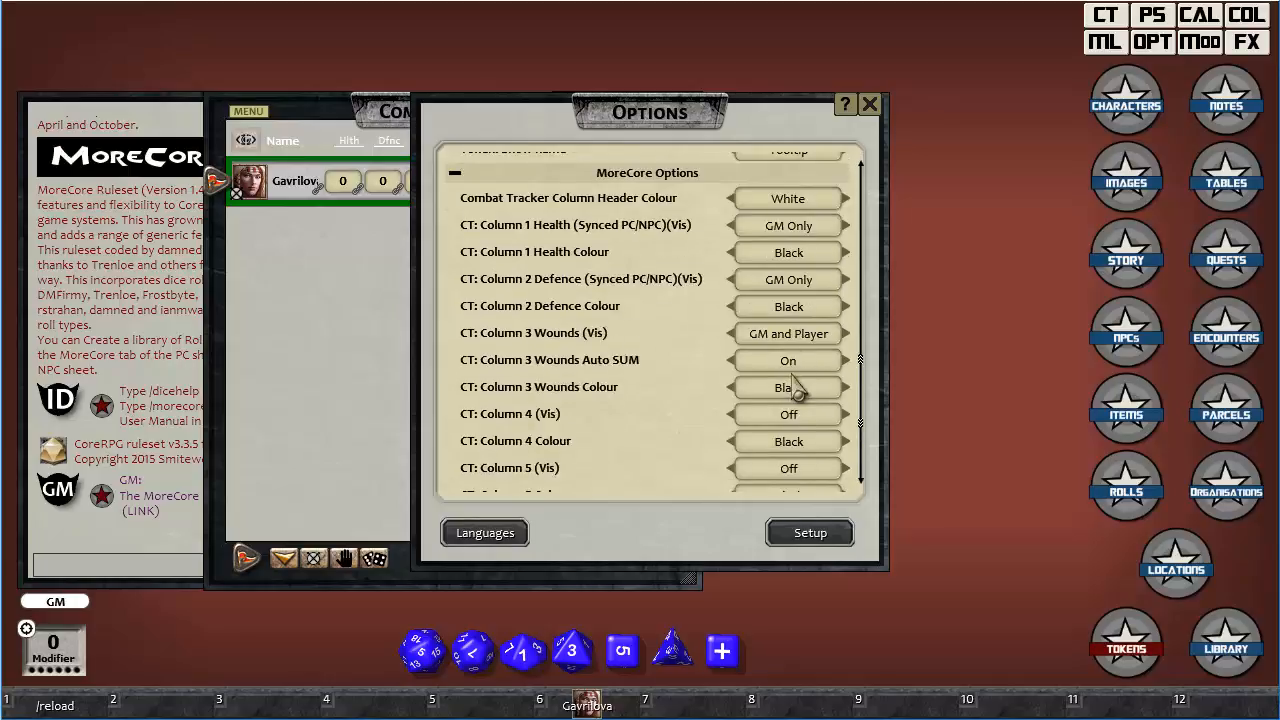
scroll(797, 390, up, 1)
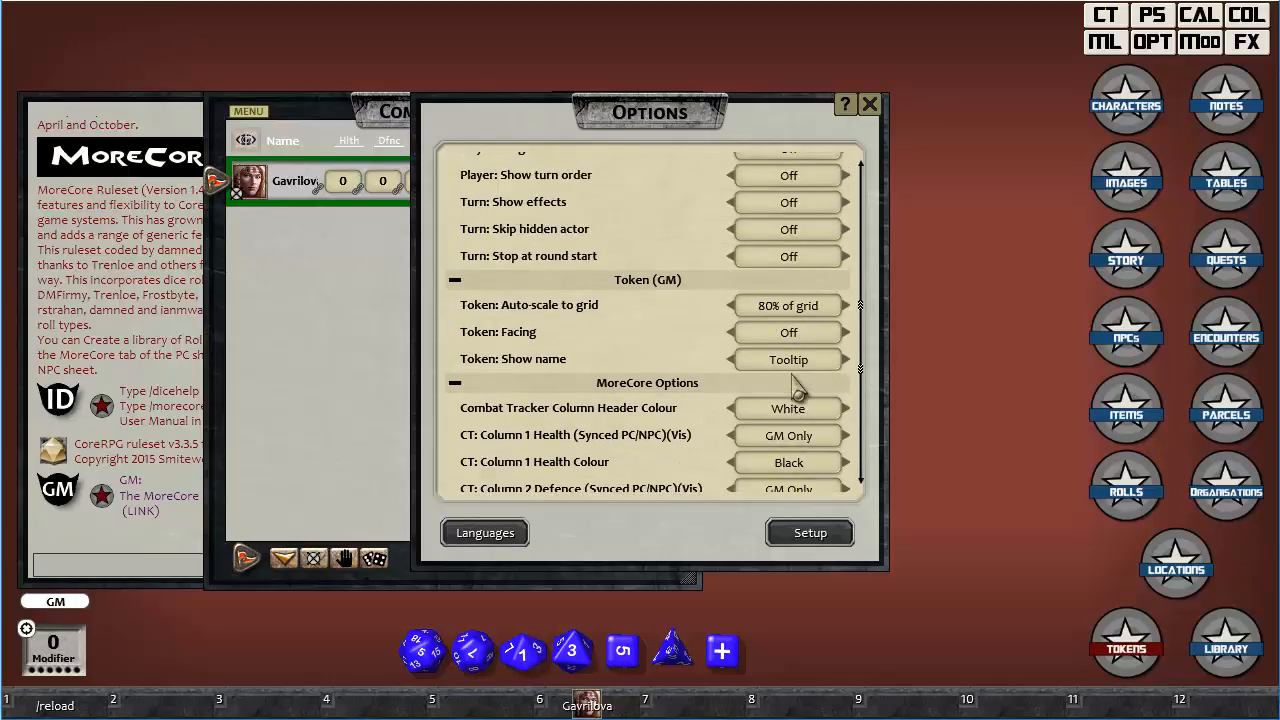
scroll(797, 389, up, 1)
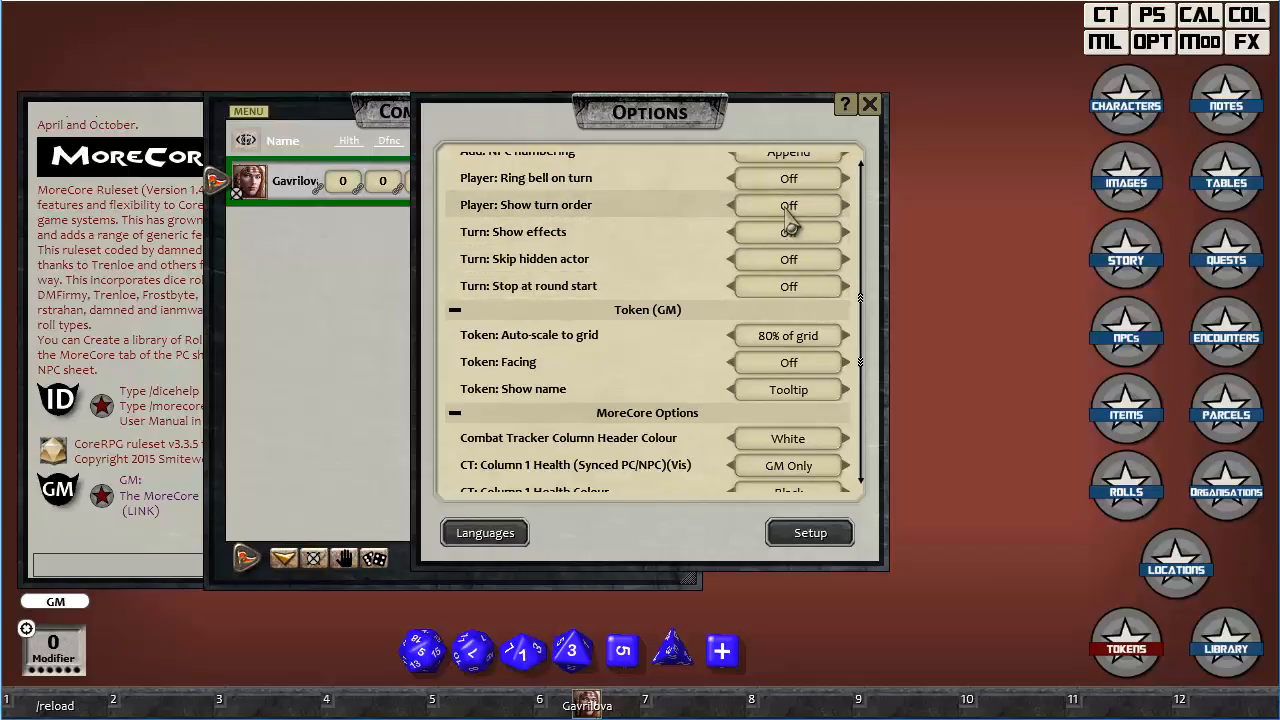
scroll(800, 232, down, 5)
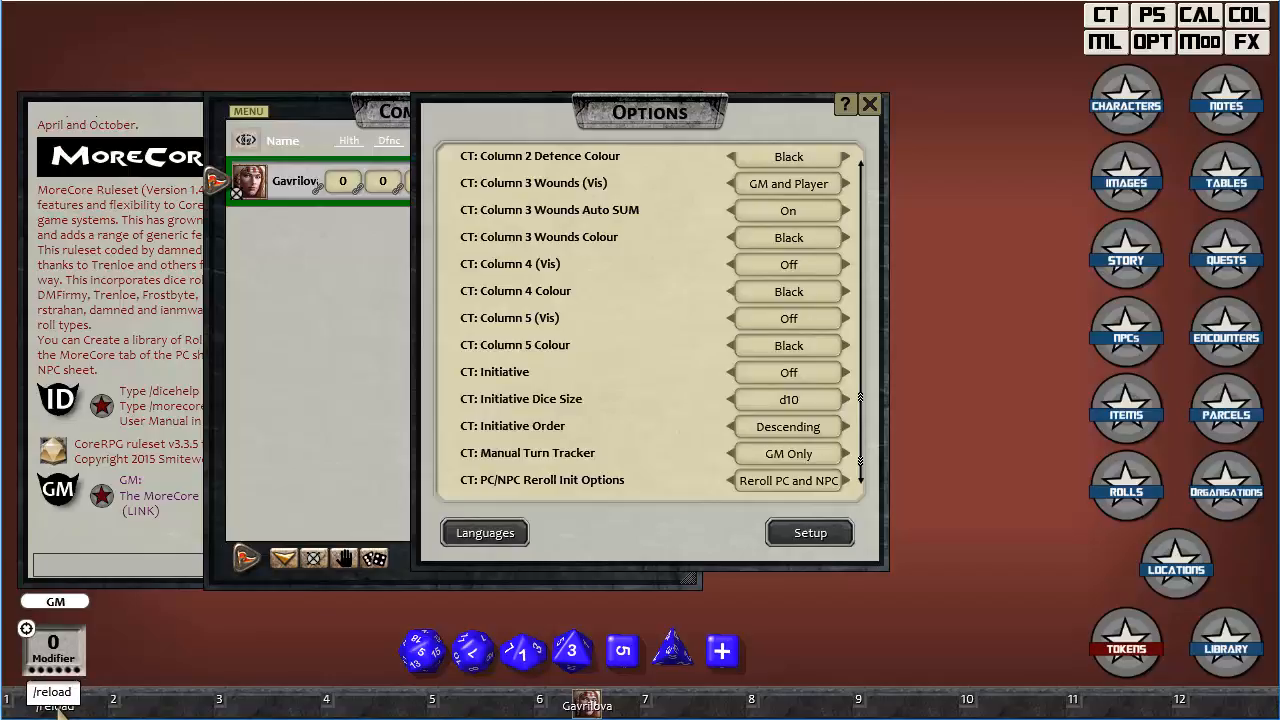
key(Return)
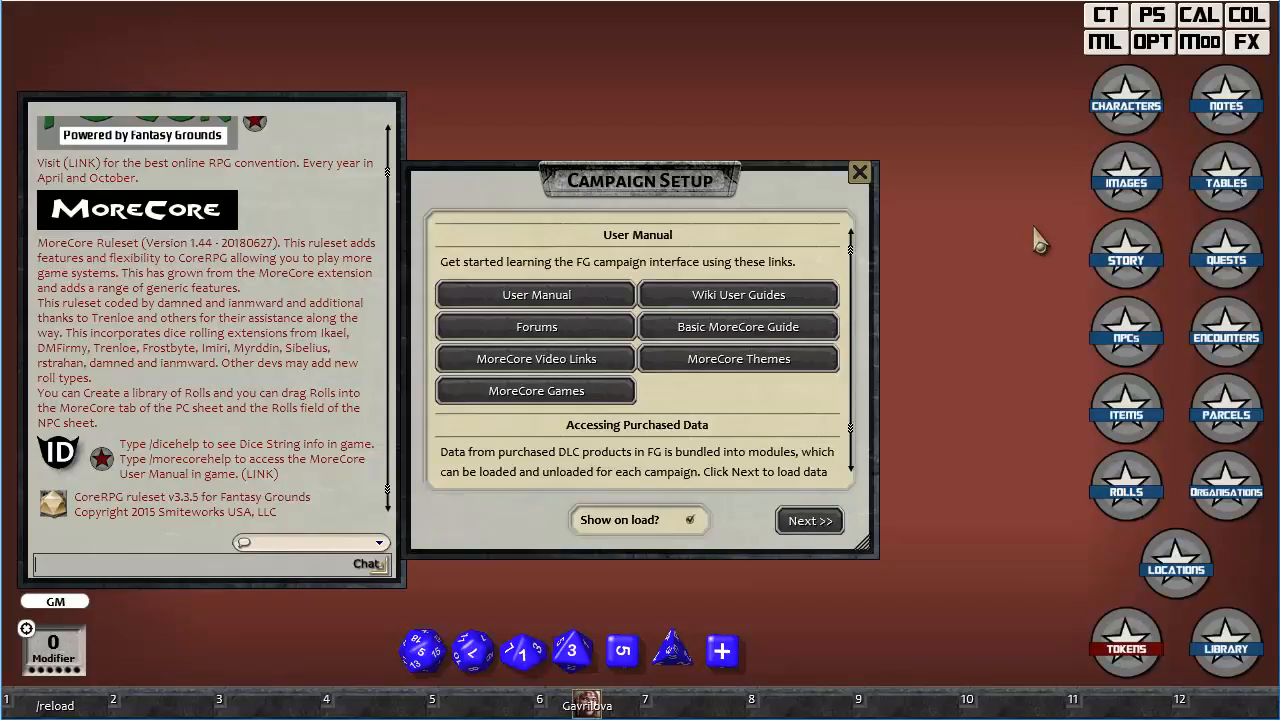
click(859, 173)
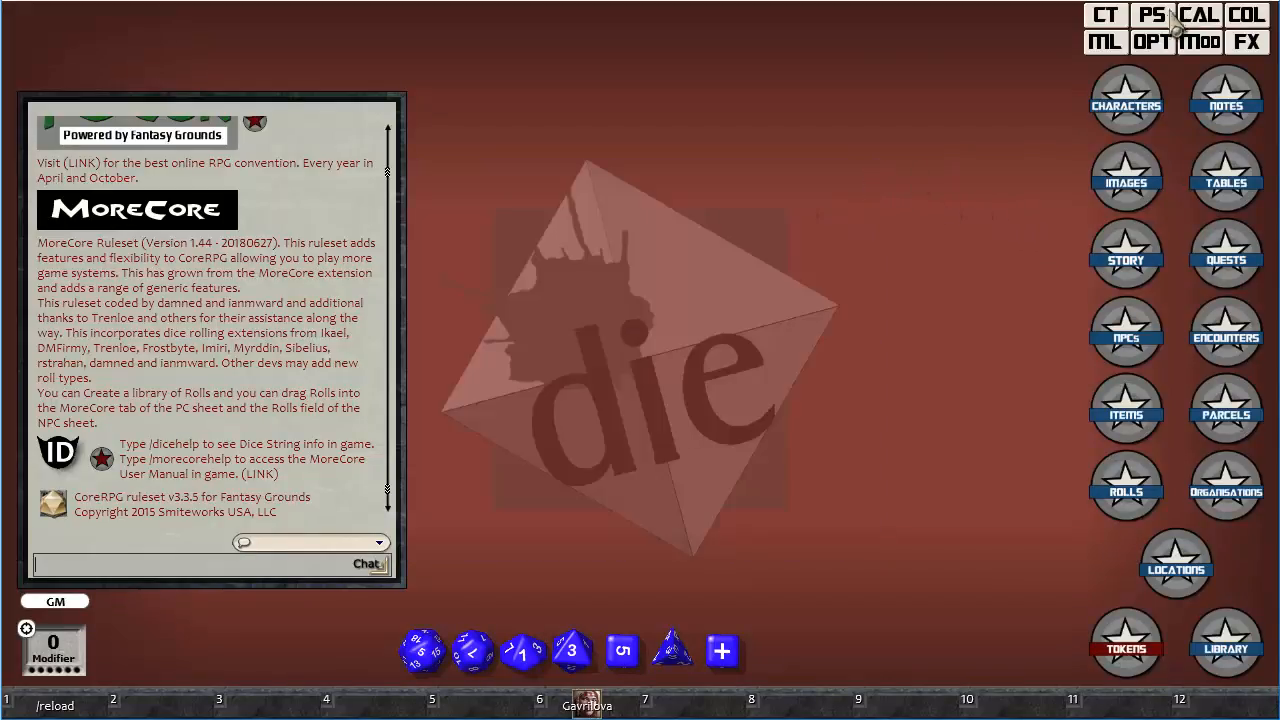
click(1104, 15)
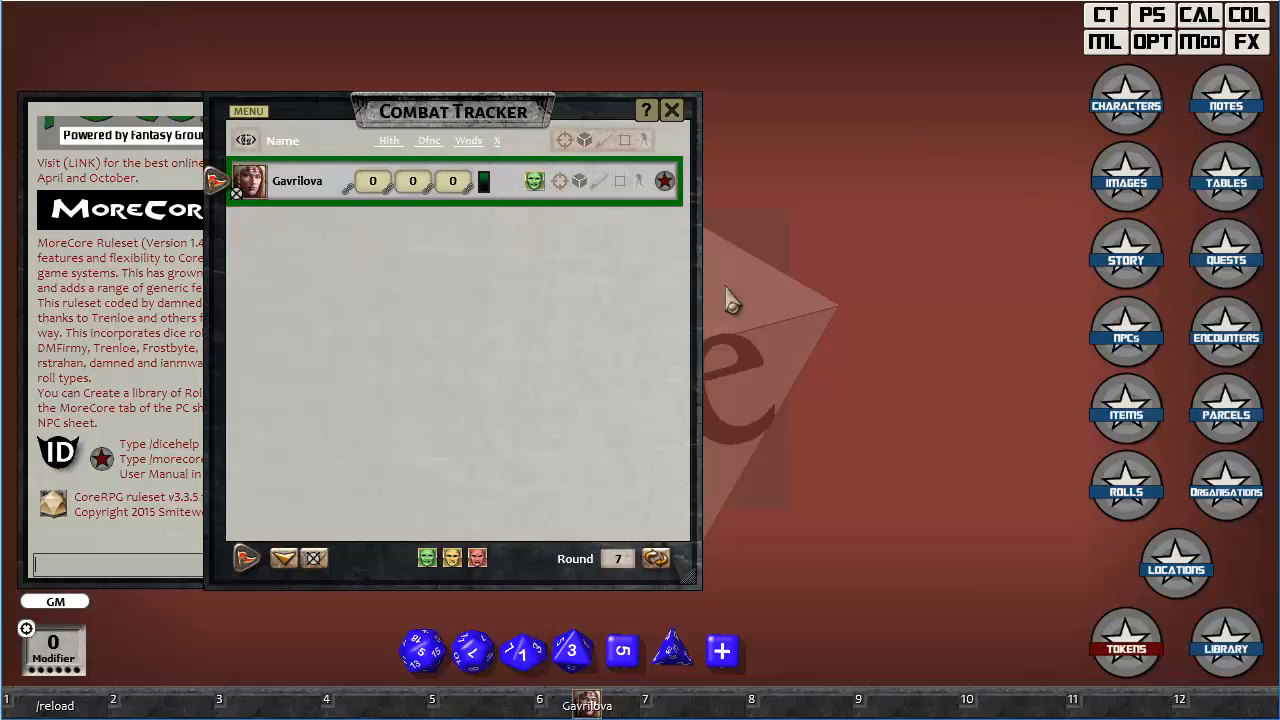
Reopen the options and cycle CT: Manual Turn Tracker through GM and Player and back to GM Only.
click(1152, 42)
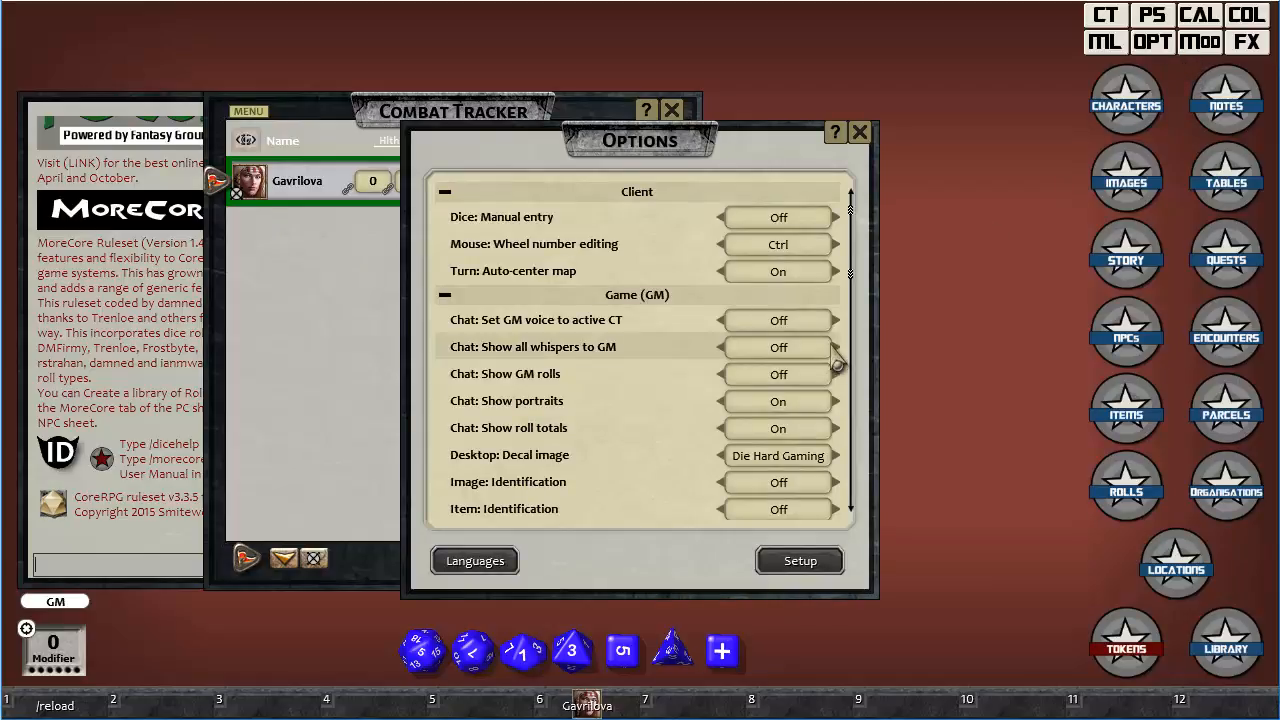
drag(866, 235, 910, 410)
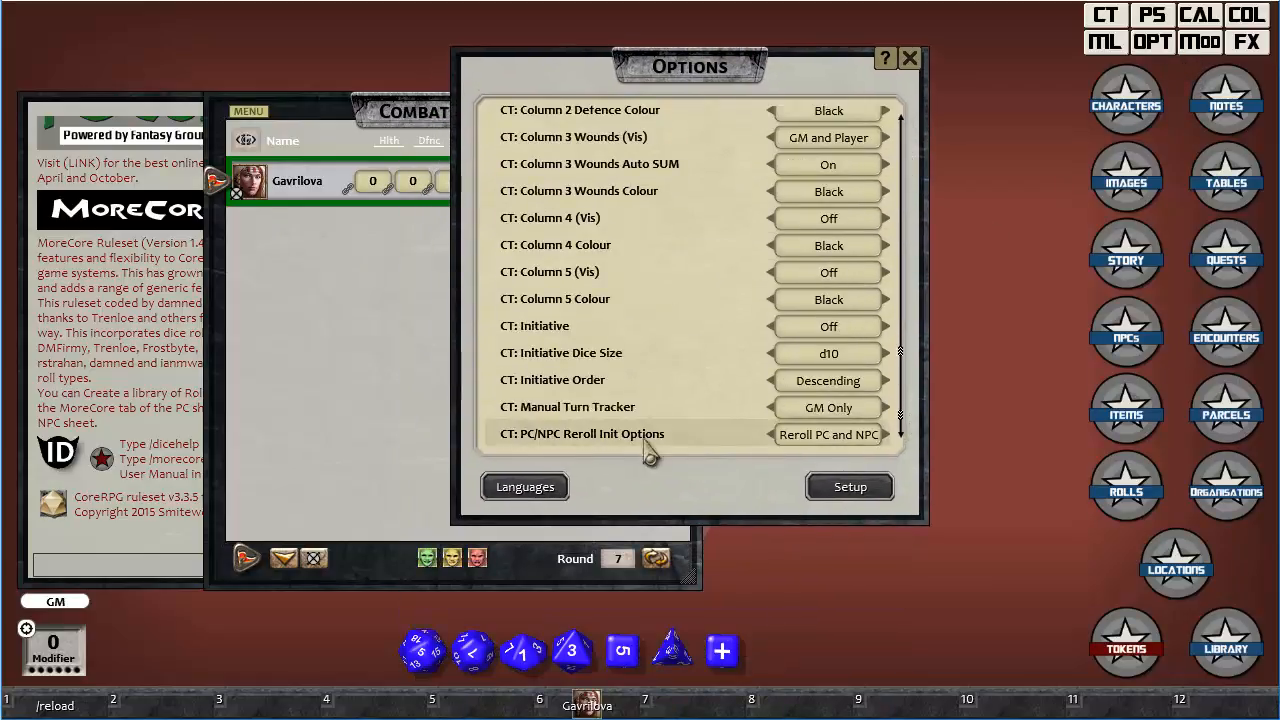
click(846, 418)
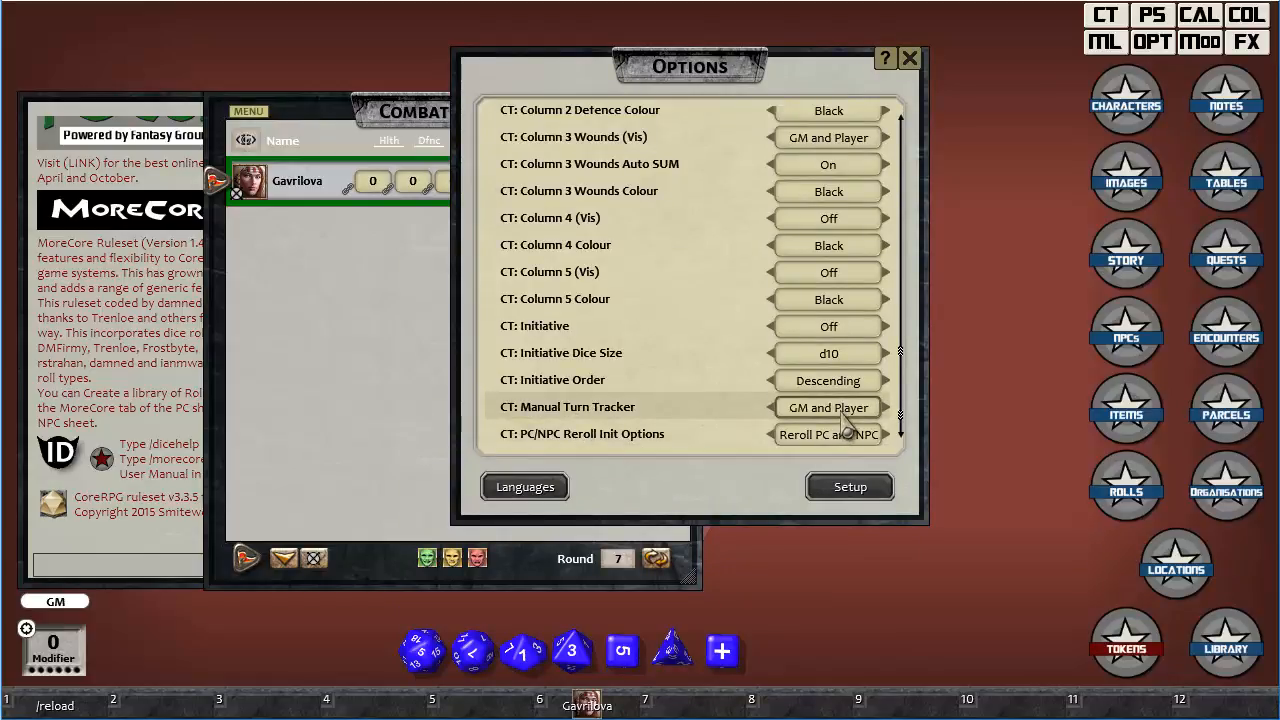
click(843, 410)
click(845, 420)
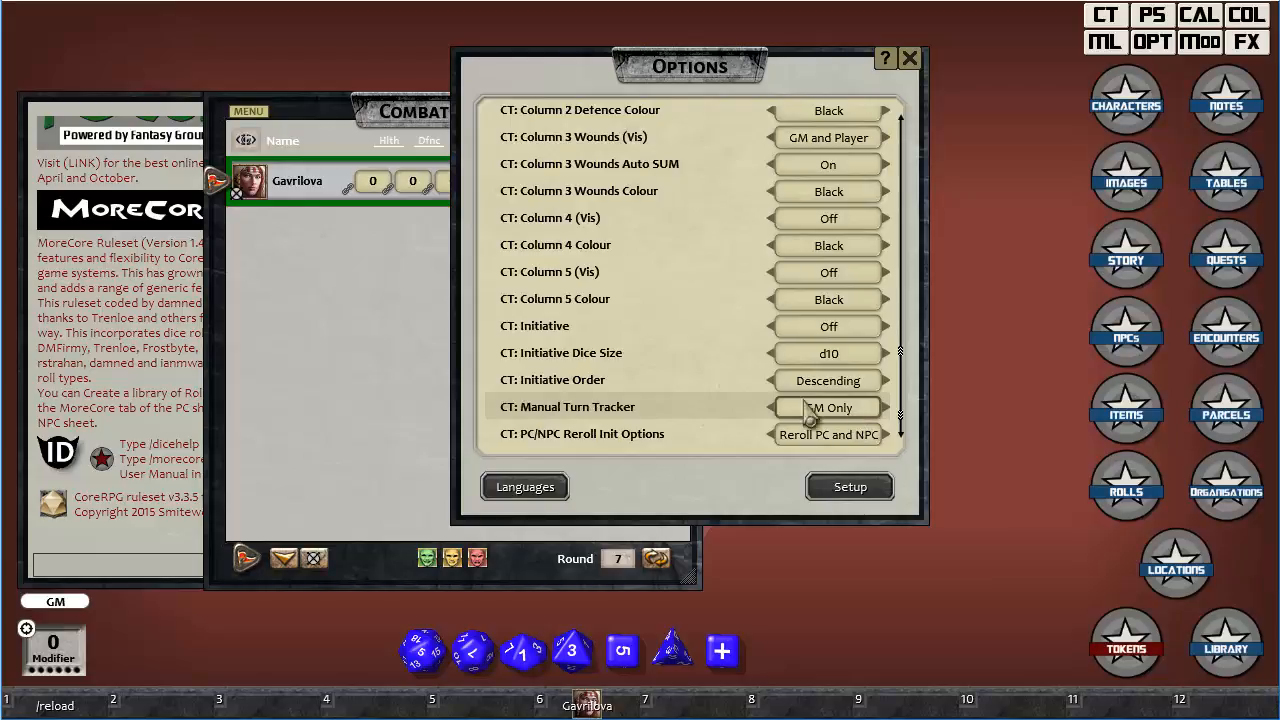
Add the NPCs Olgak Whitestone and Sergeant Gryff to the combat tracker, then close the NPC list.
drag(706, 78, 829, 74)
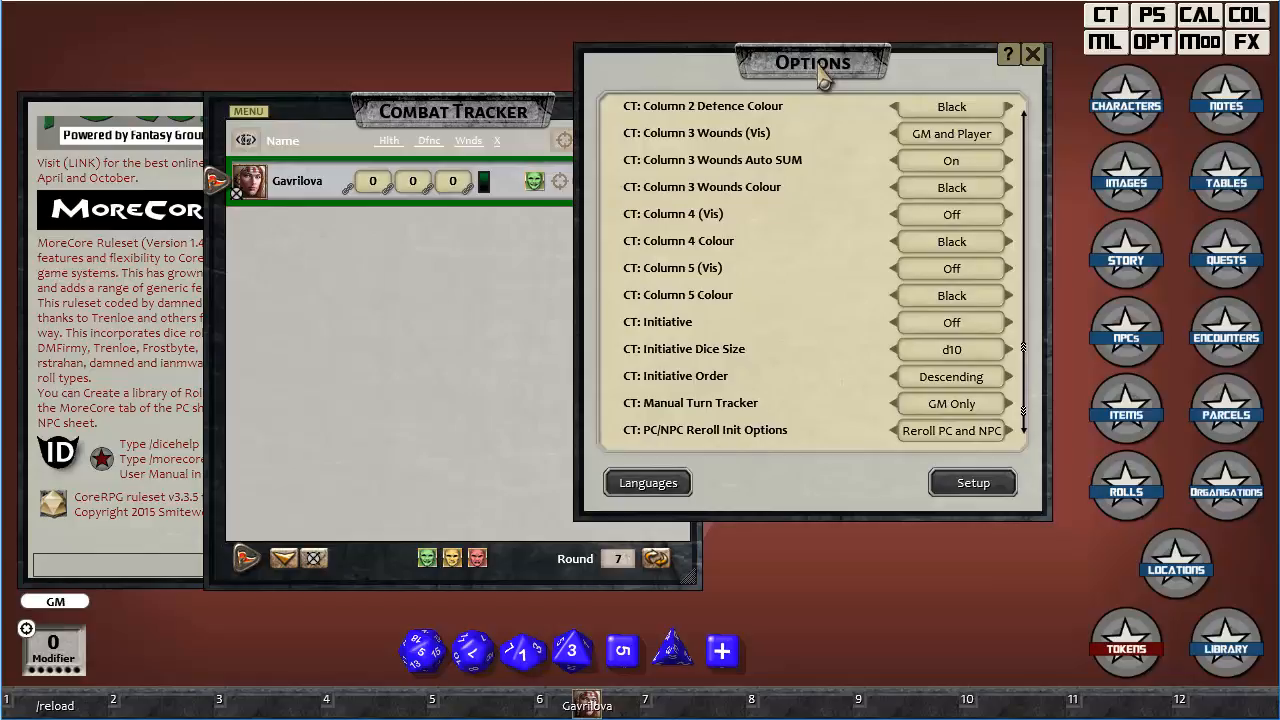
click(1138, 348)
drag(845, 320, 410, 322)
drag(872, 296, 472, 320)
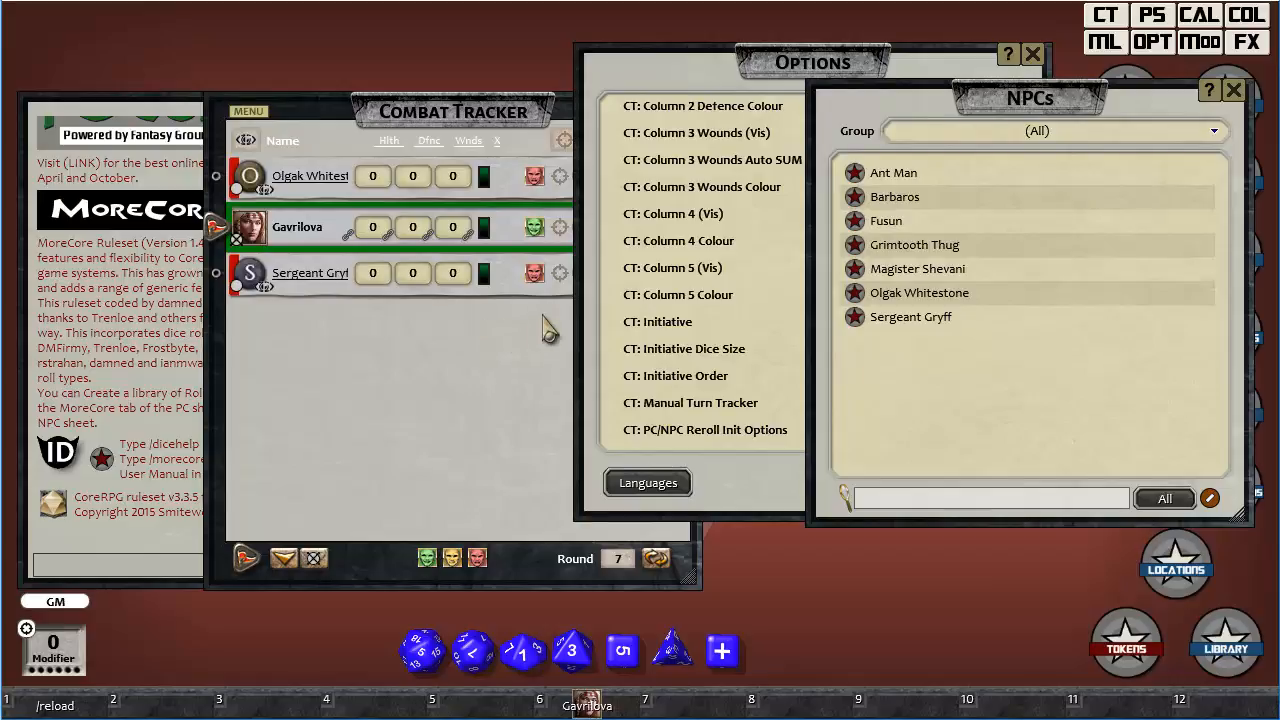
click(1234, 90)
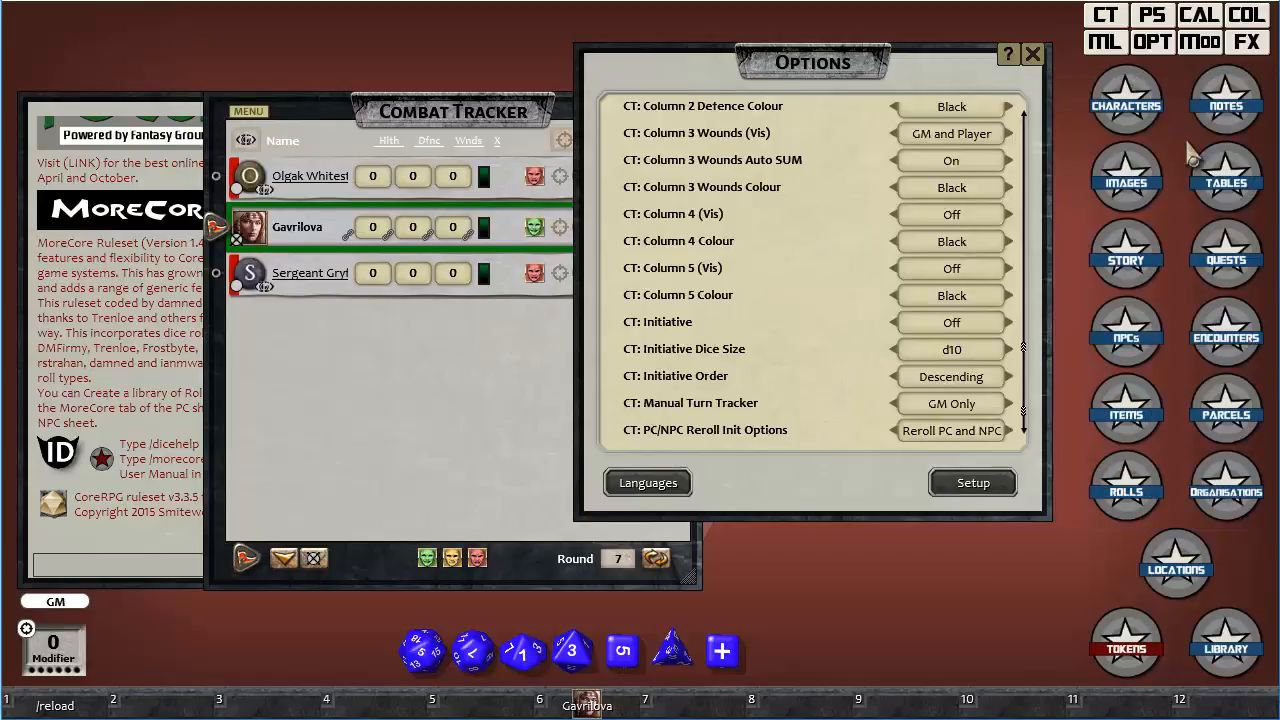
Create a new player character and name it Gabon.
click(1128, 100)
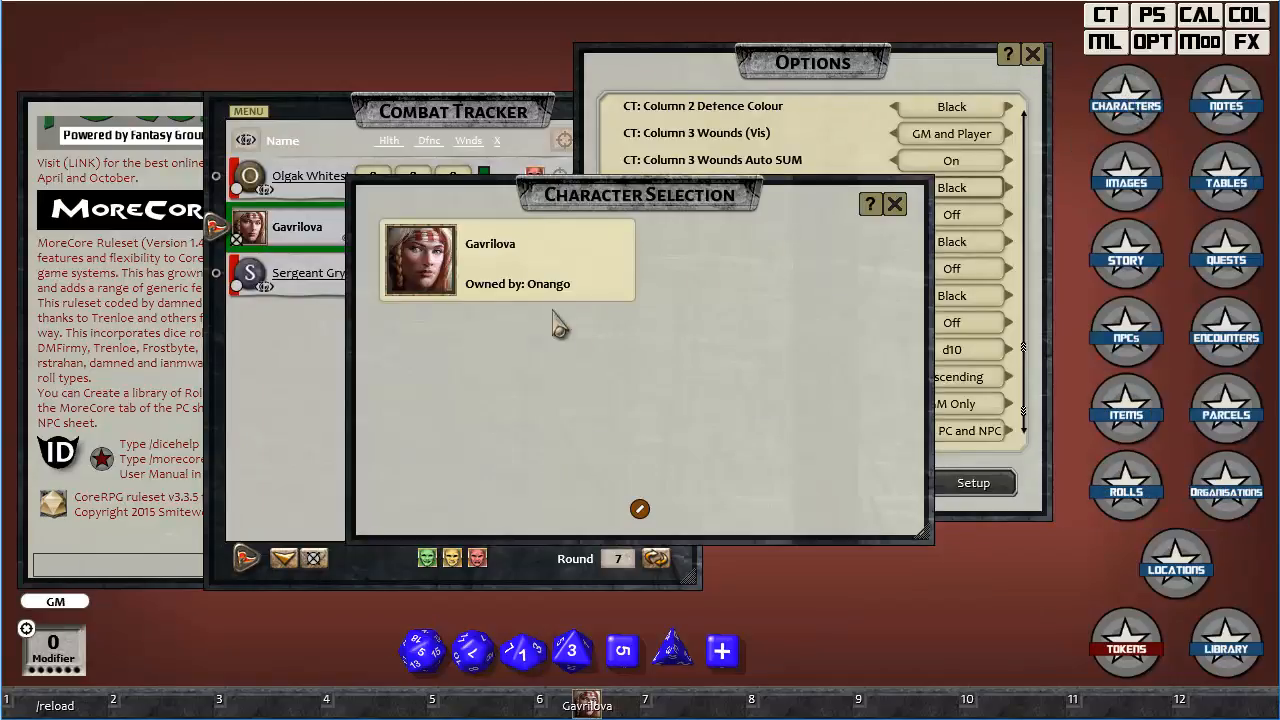
right_click(700, 370)
click(700, 448)
click(780, 260)
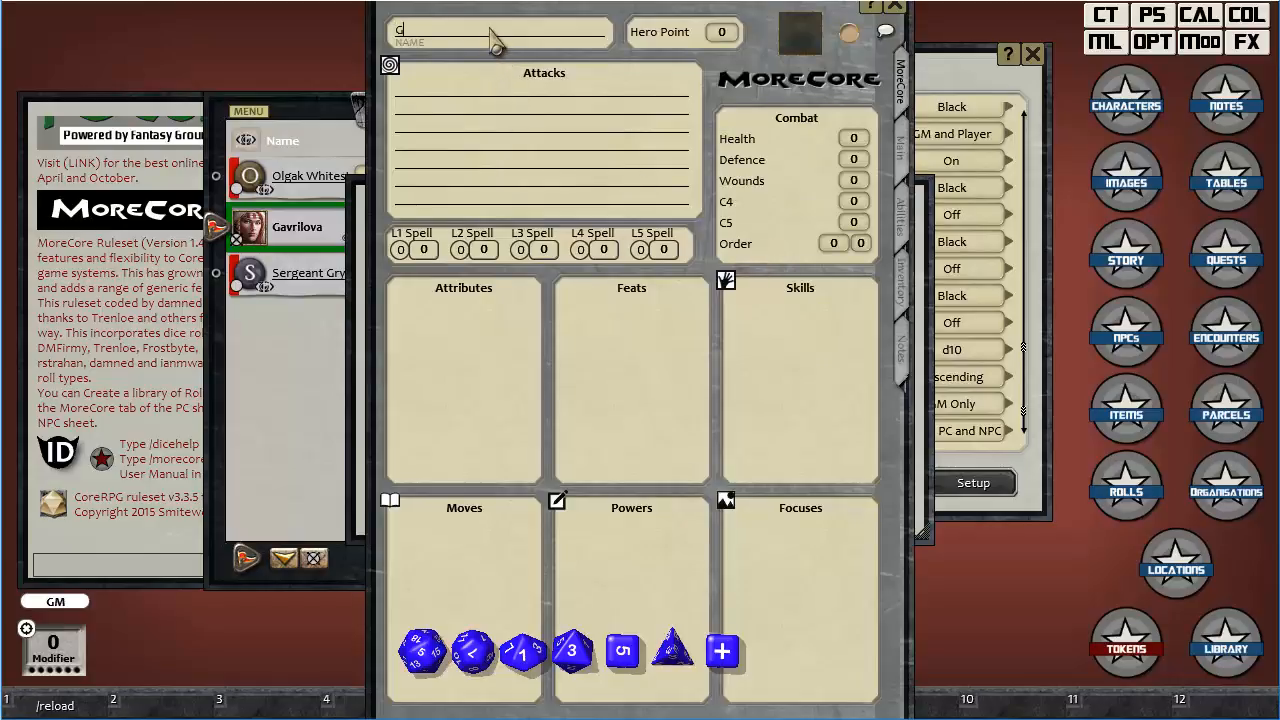
text(Gabon)
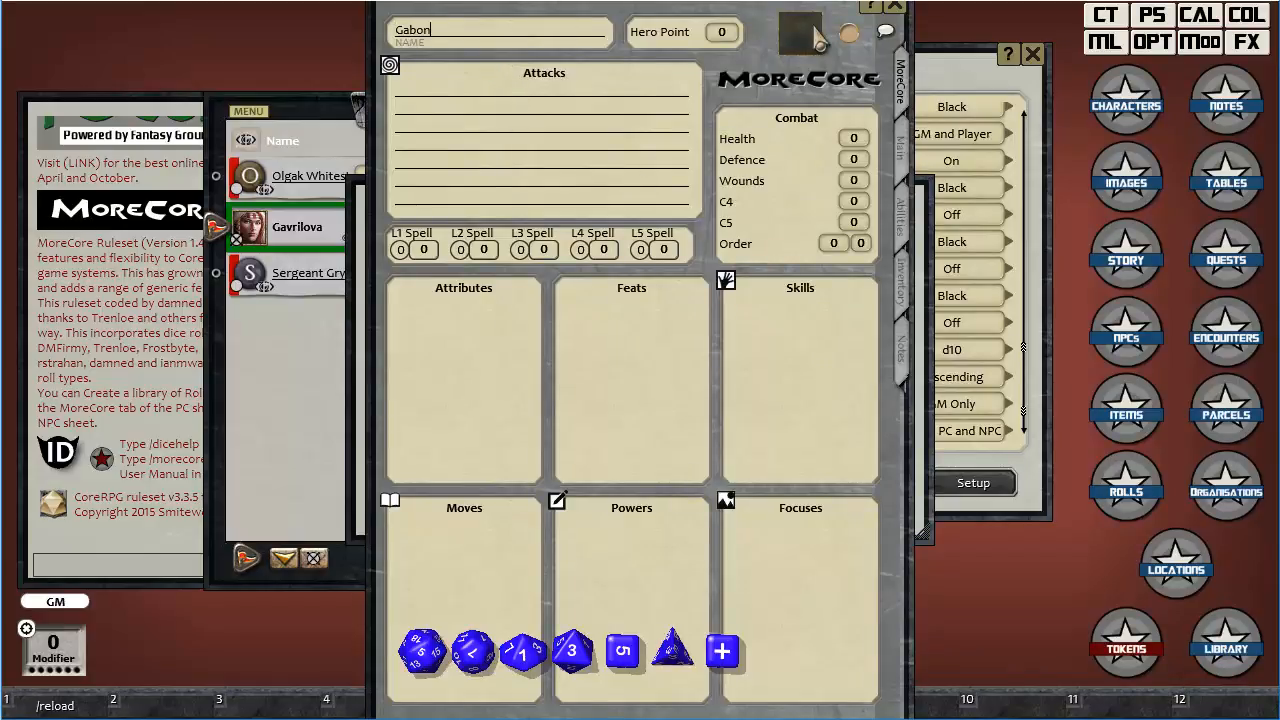
Give Gabon the portrait of the bearded man in a blue hat and close the character sheet.
click(818, 40)
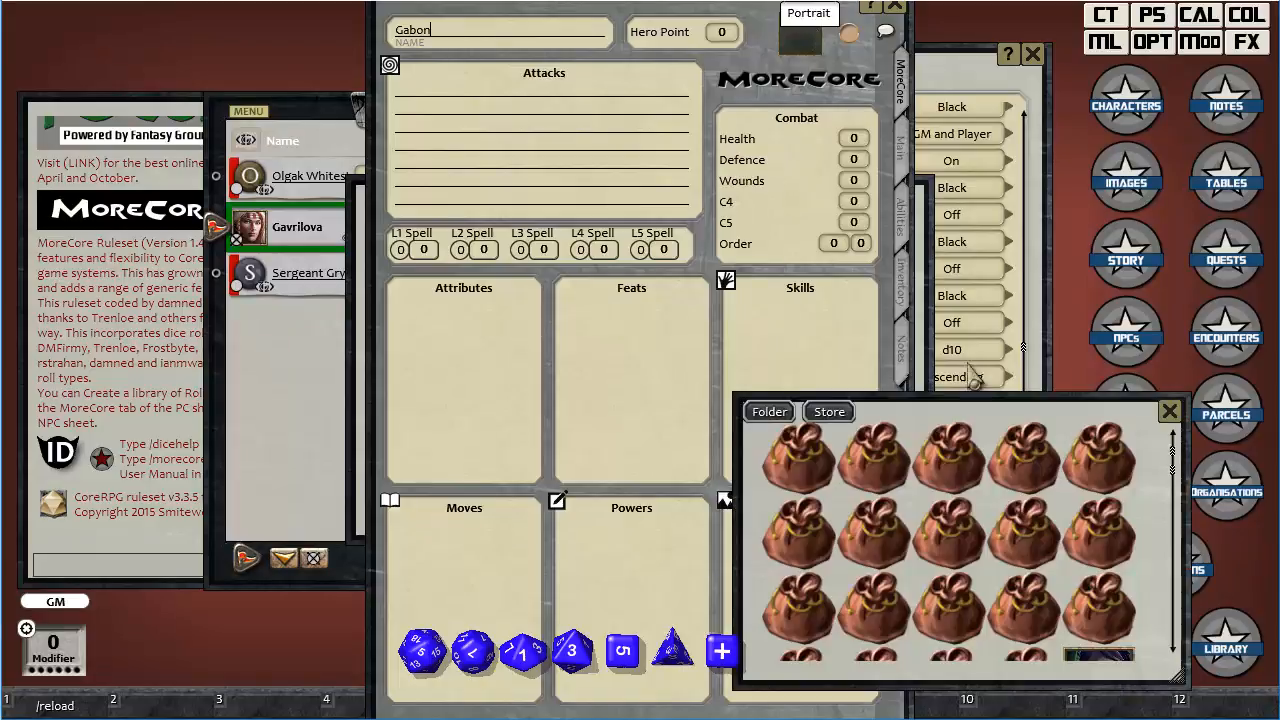
scroll(1025, 540, down, 2)
scroll(1025, 545, down, 1)
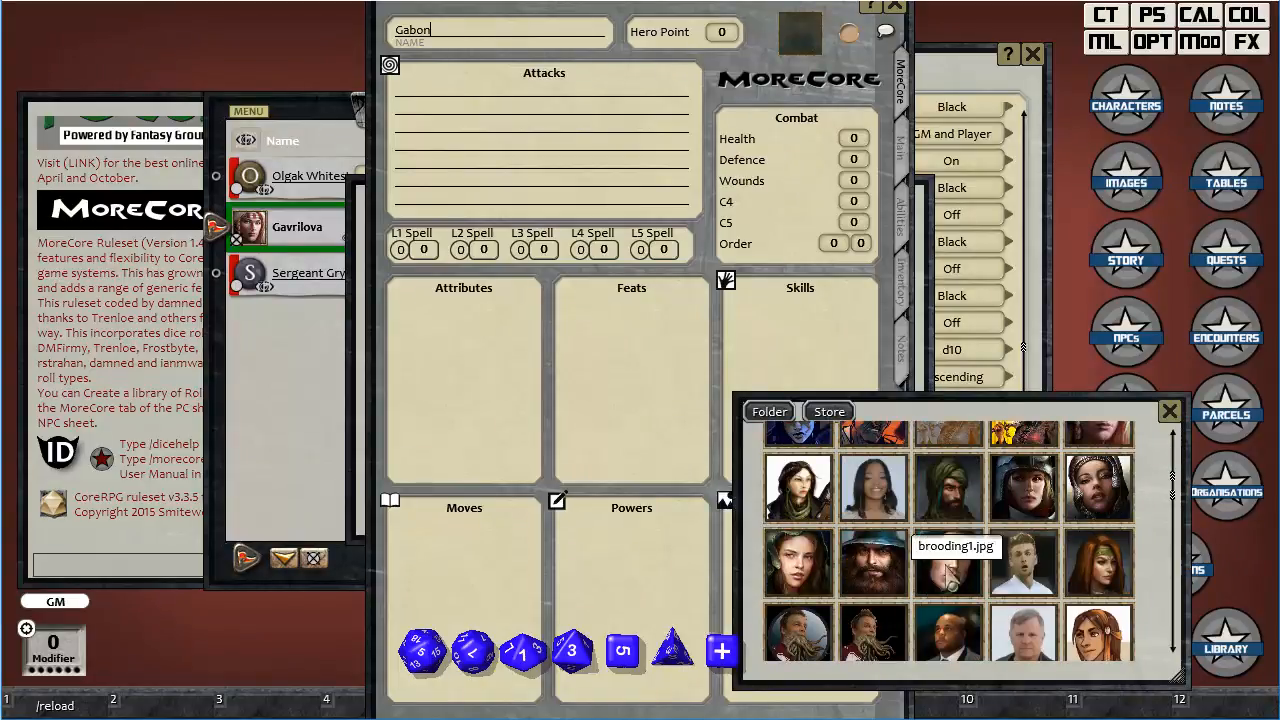
click(878, 572)
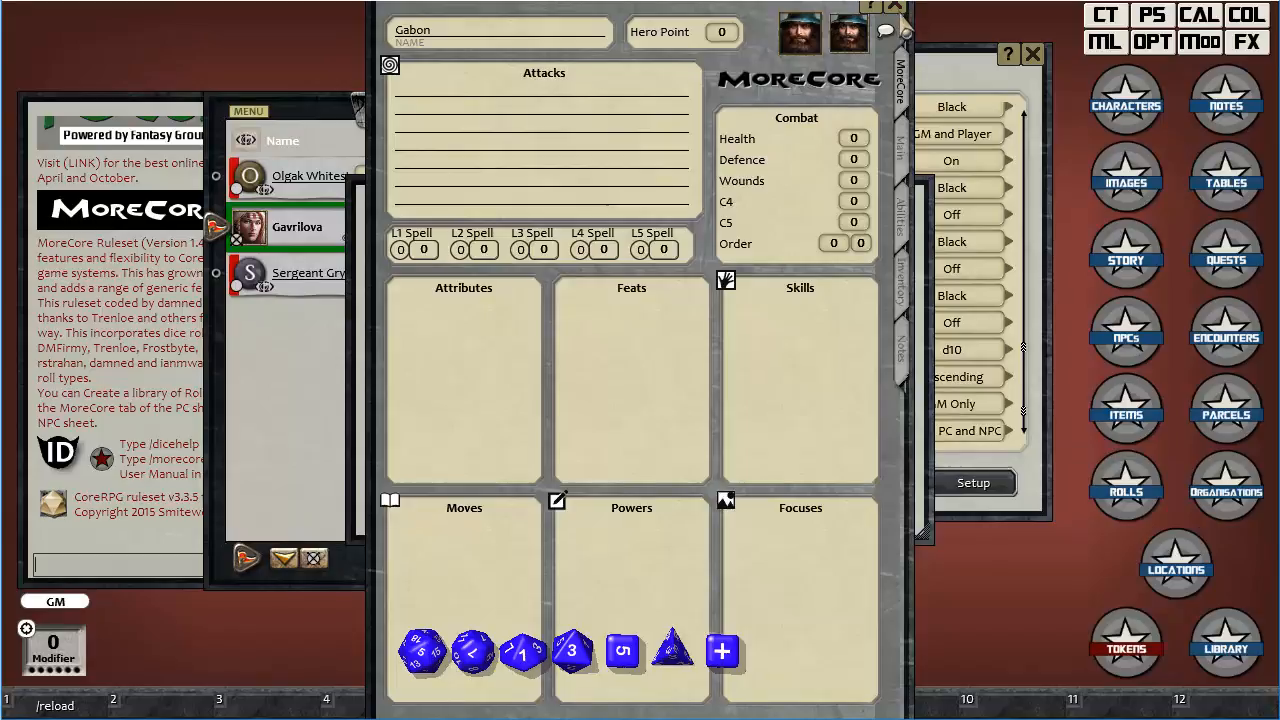
click(895, 7)
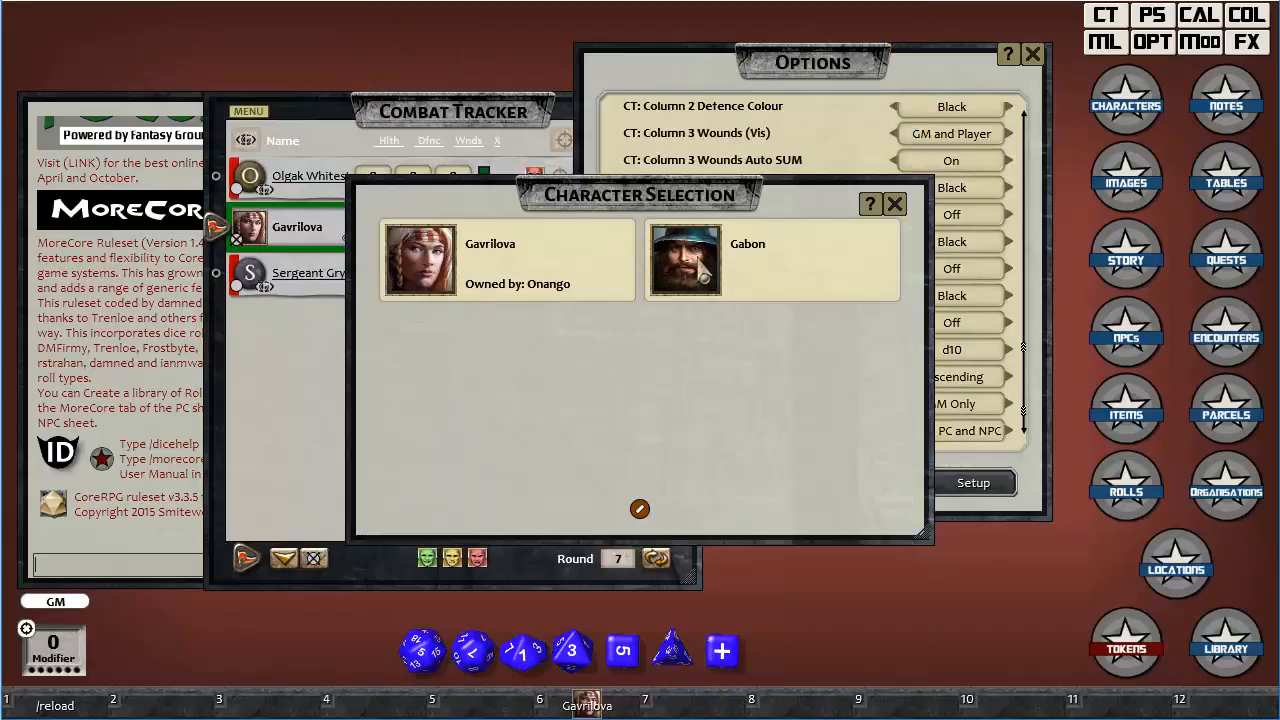
Add Gabon to the combat tracker, close the character selection and bring the tracker to the front.
drag(698, 270, 310, 385)
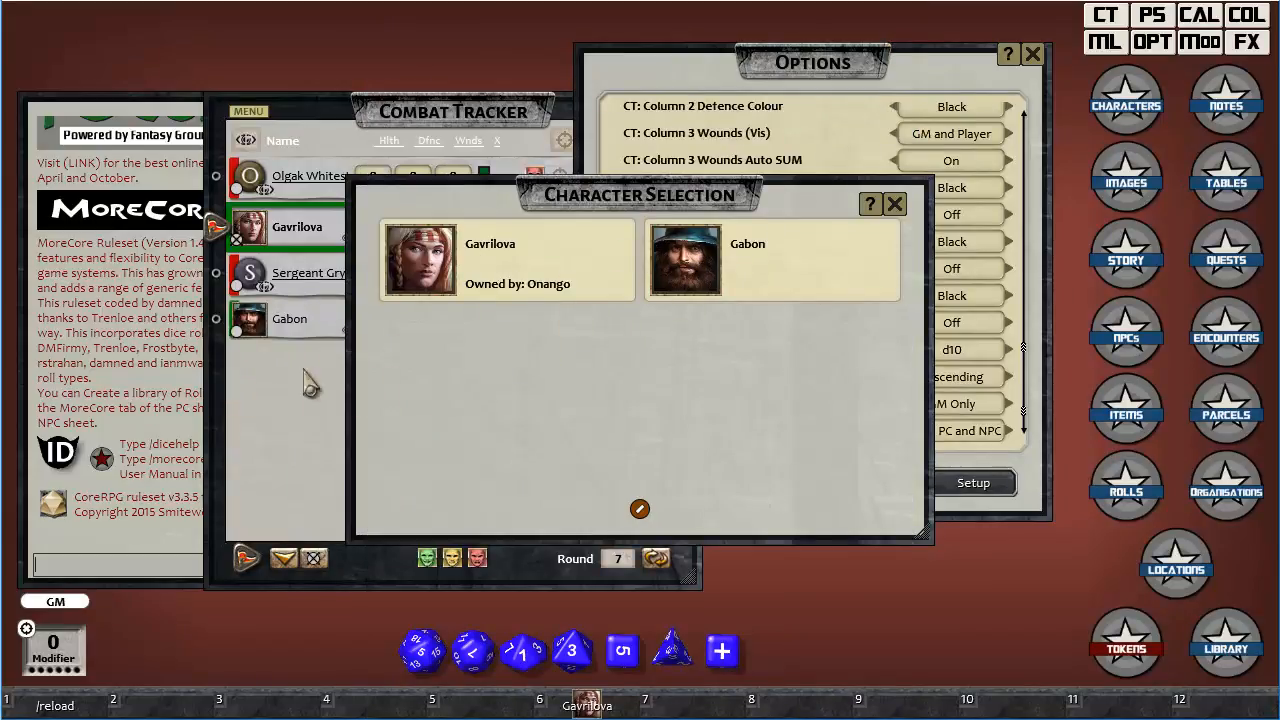
click(895, 204)
click(540, 127)
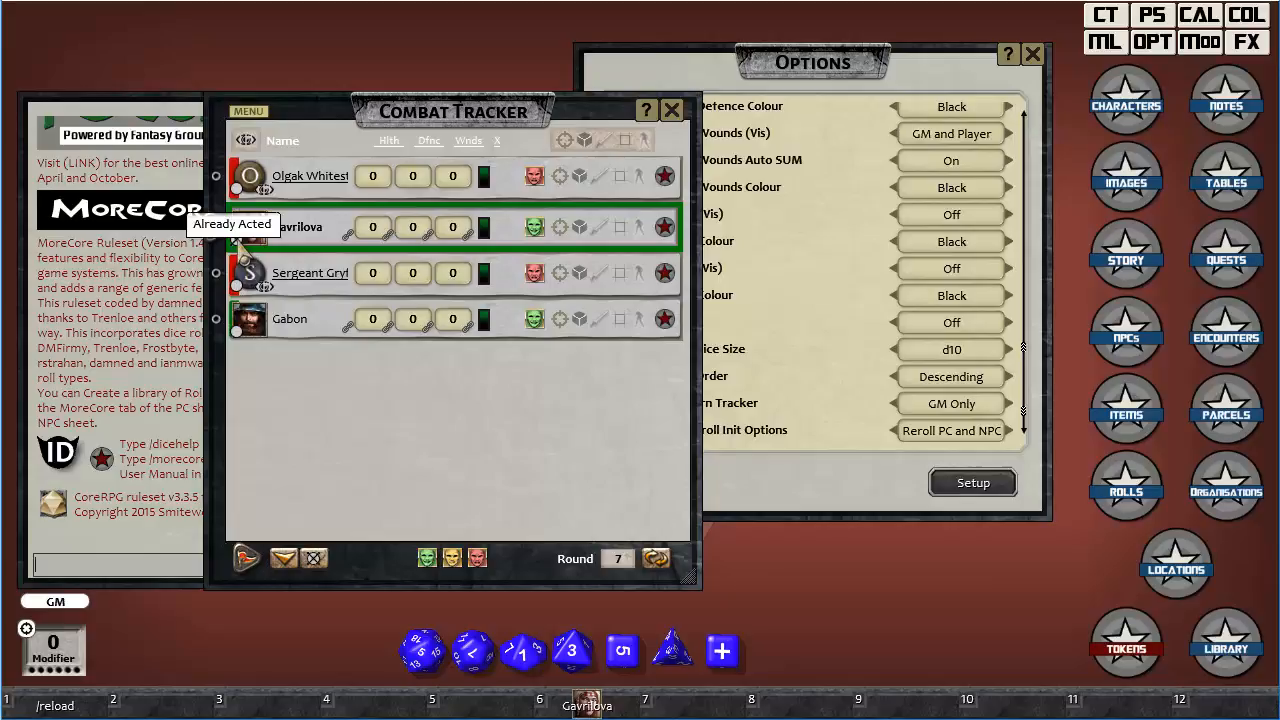
Mark Olgak Whitestone, Sergeant Gryff and Gabon as already acted in the combat tracker.
click(237, 189)
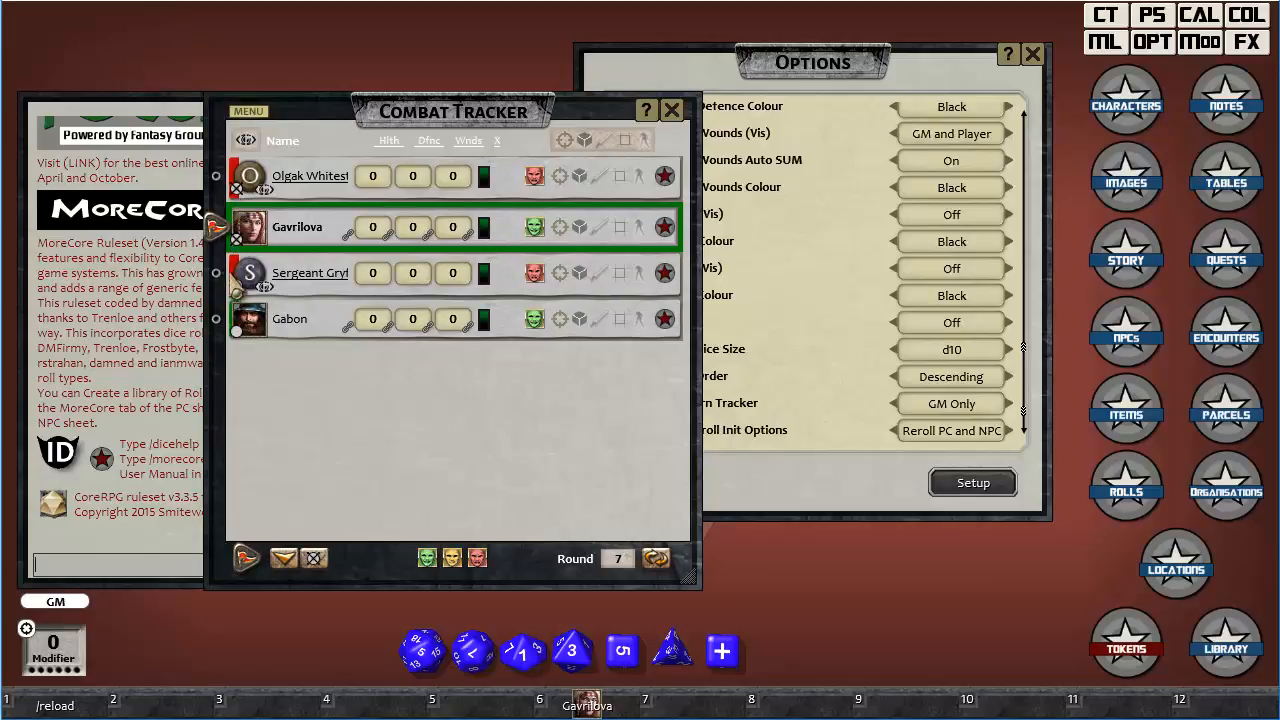
click(237, 287)
click(238, 334)
click(238, 332)
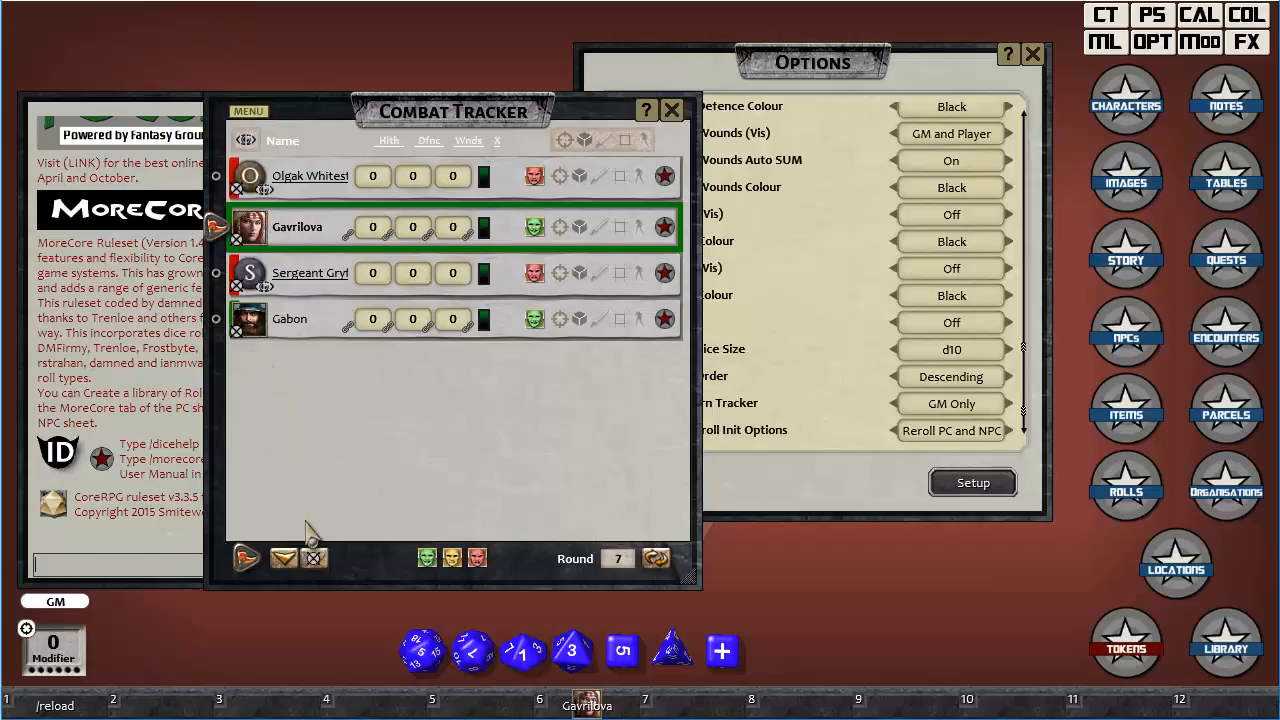
Reset every combatant's turn marker and mark Olgak Whitestone, Gavrilova and Sergeant Gryff as already acted.
click(317, 561)
click(236, 188)
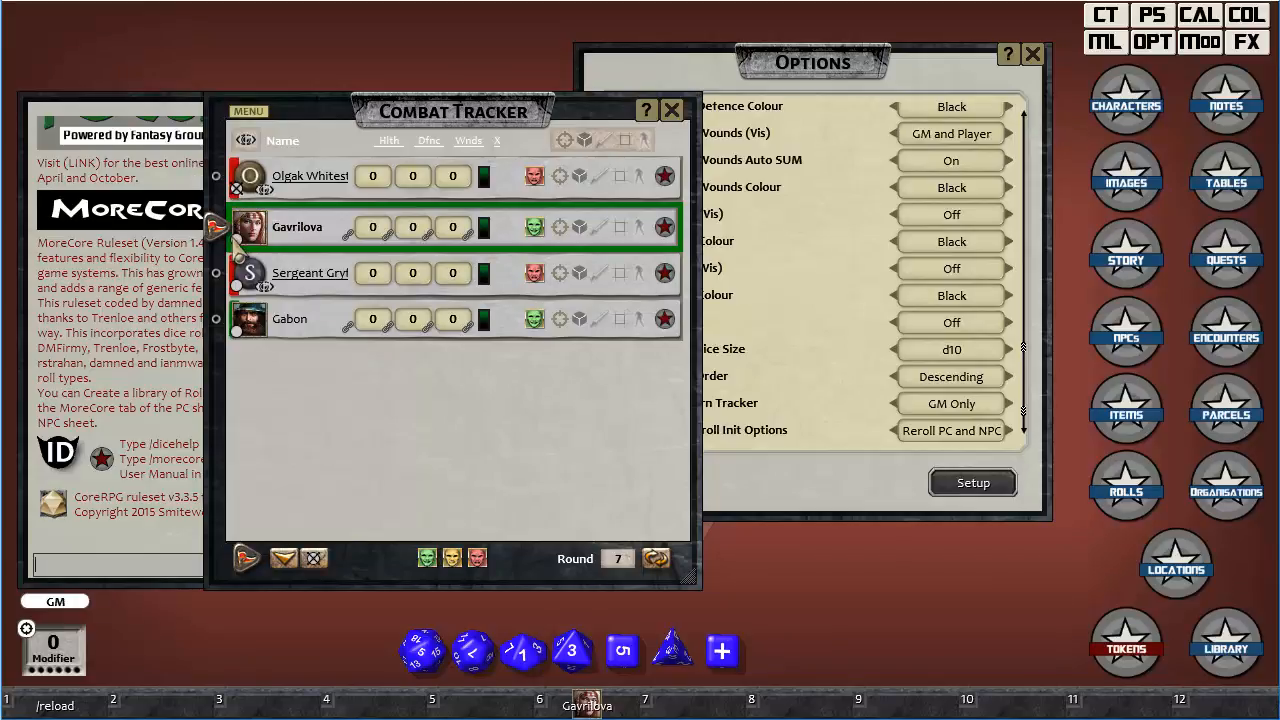
click(236, 238)
click(237, 286)
In the options, set CT: Initiative to GM and Player and Player: Show turn order to On.
click(952, 88)
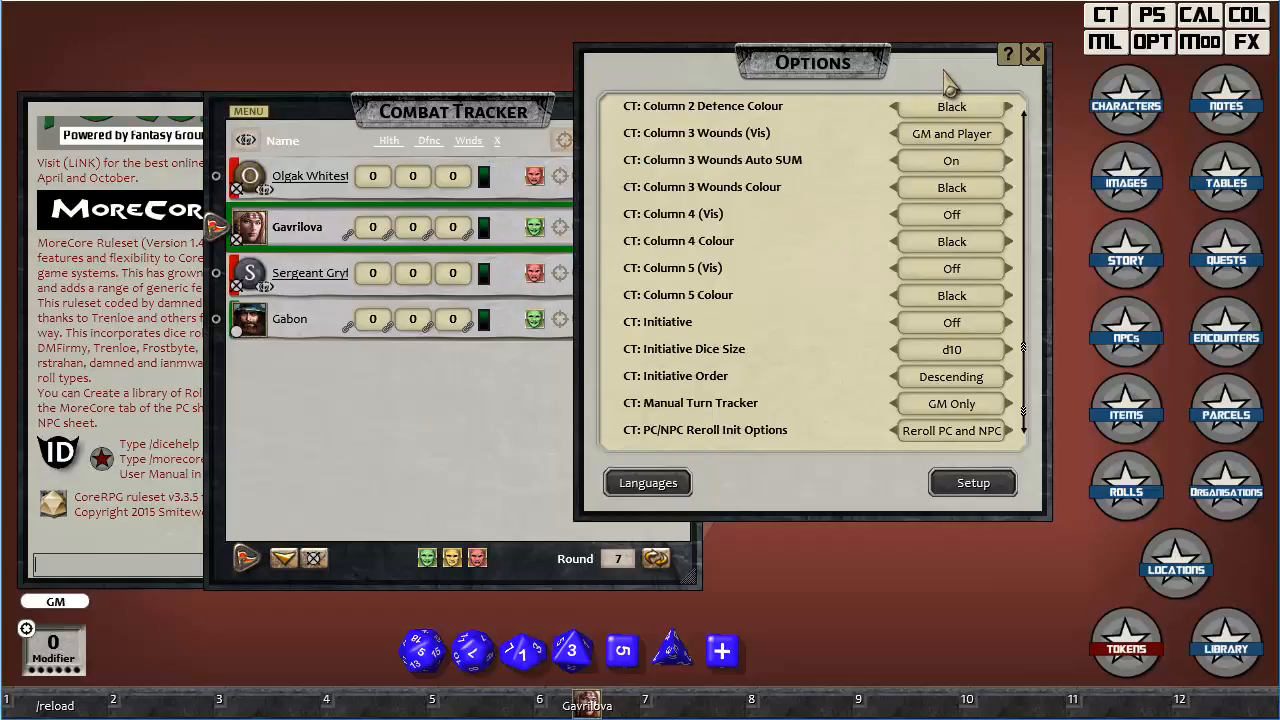
click(986, 330)
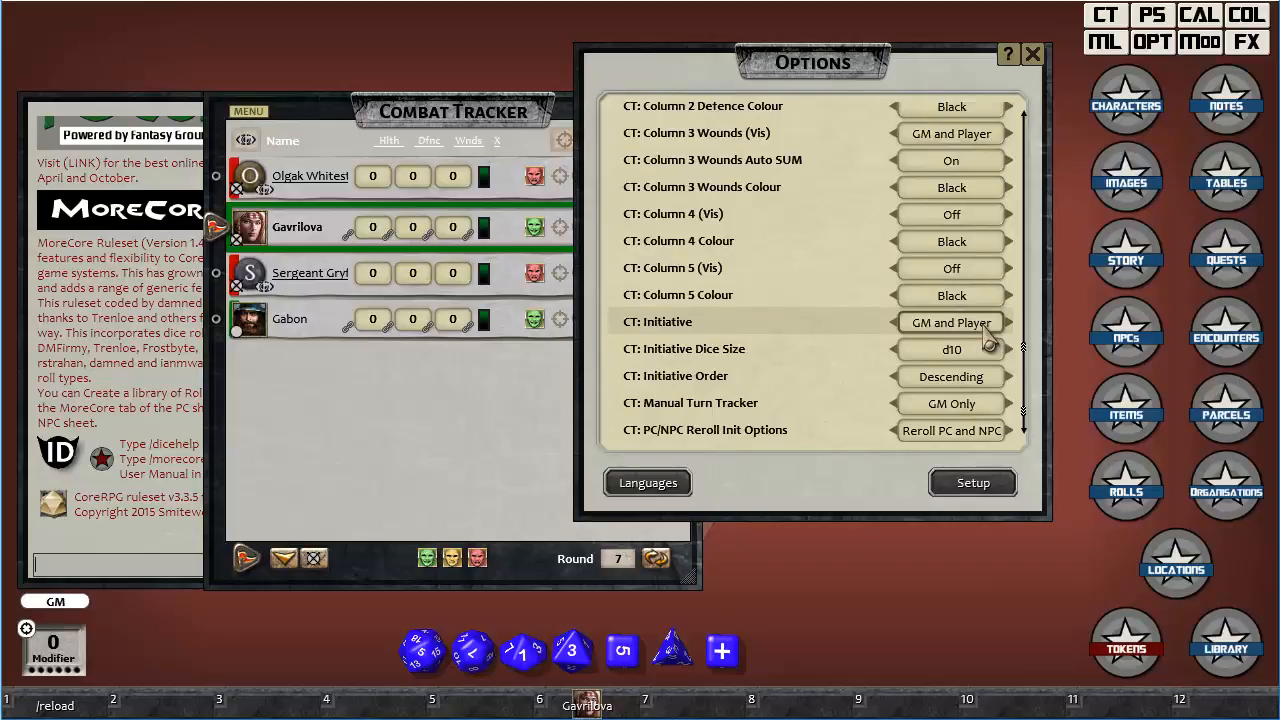
scroll(988, 343, up, 5)
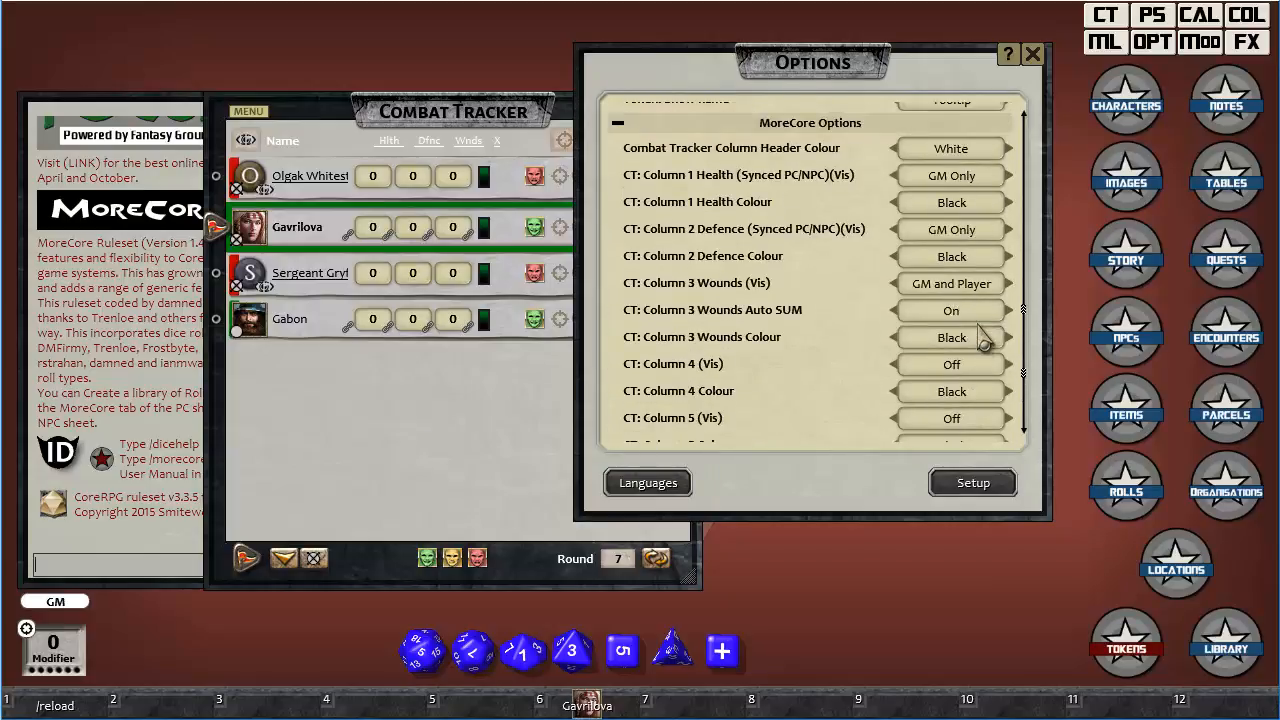
scroll(983, 337, up, 2)
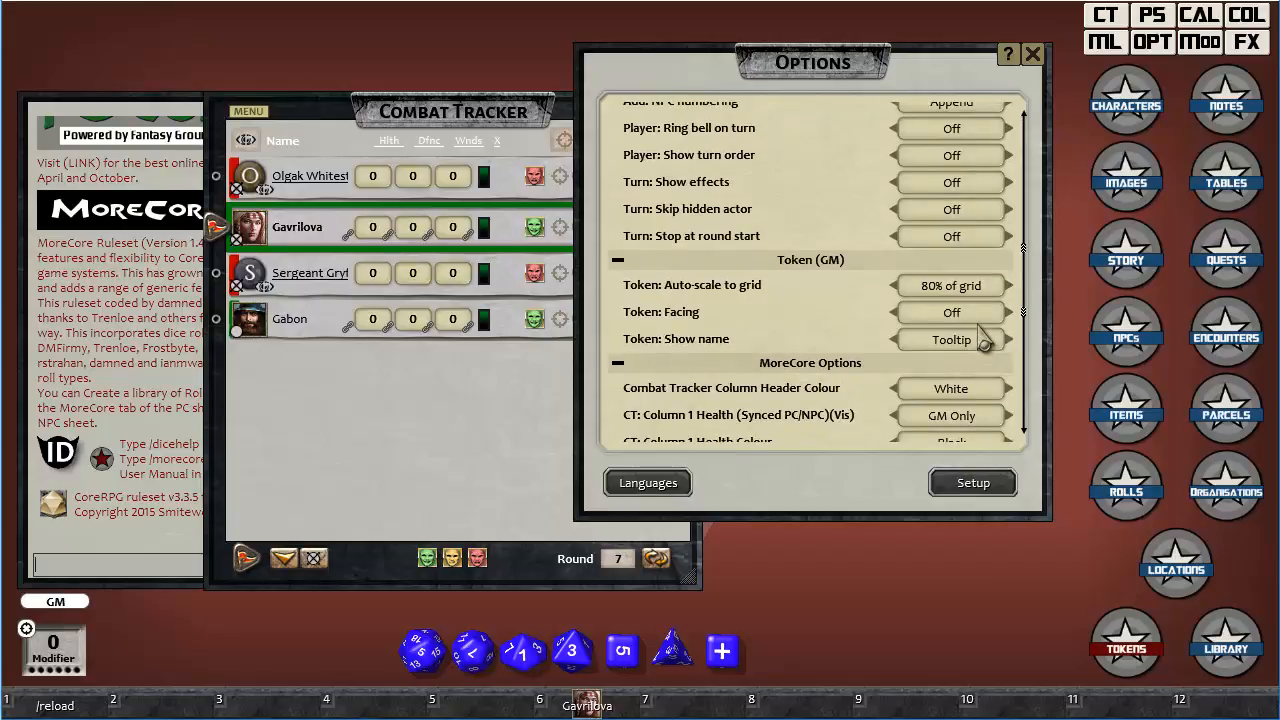
scroll(985, 342, up, 2)
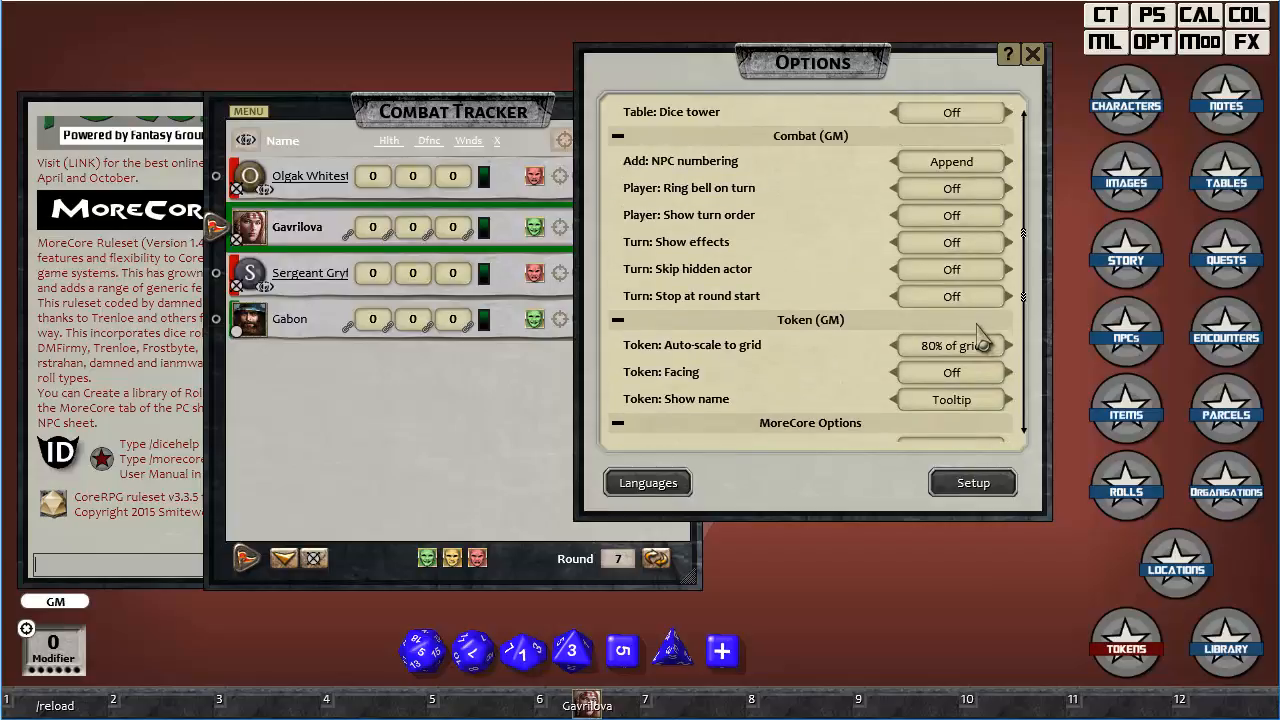
scroll(970, 340, up, 3)
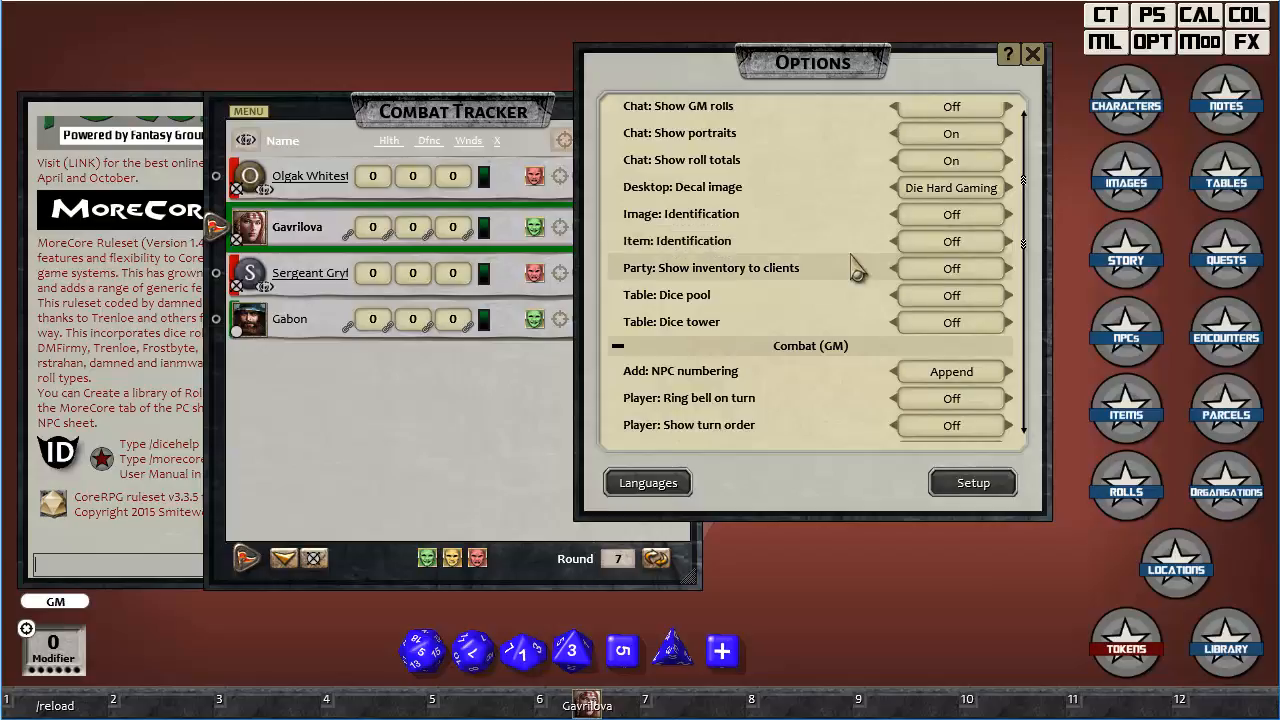
scroll(855, 268, up, 1)
scroll(855, 268, down, 4)
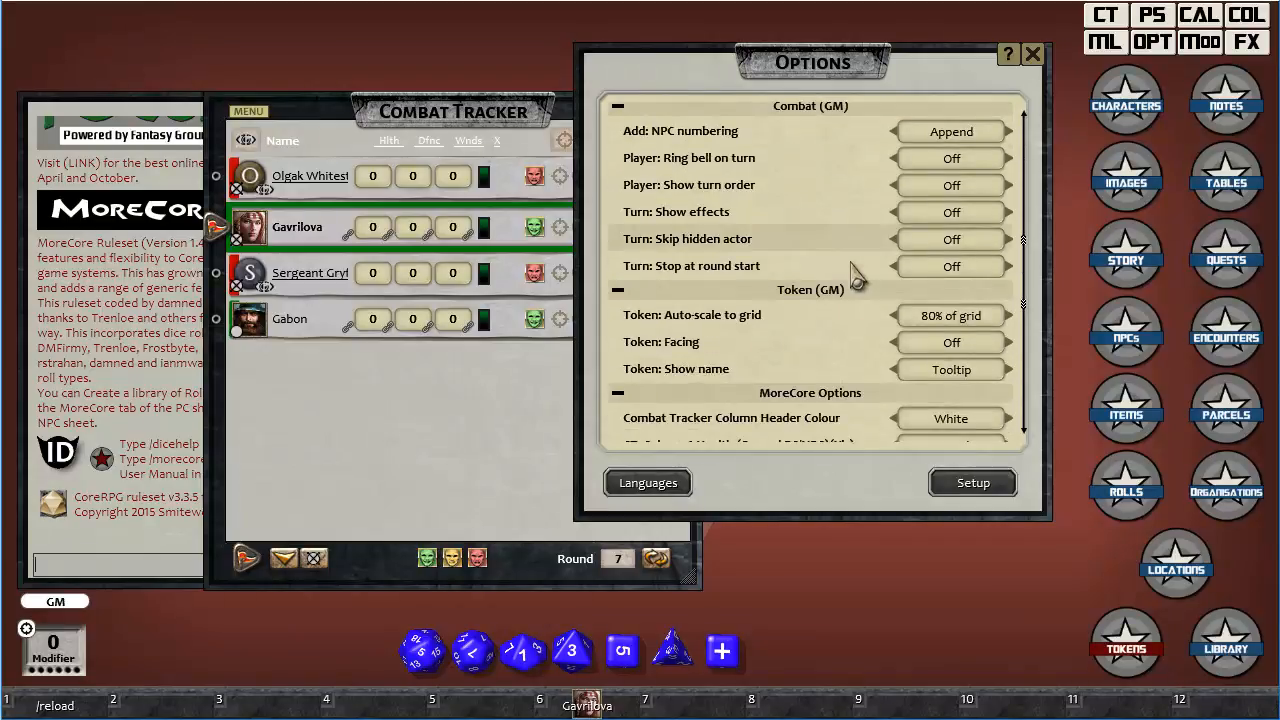
click(955, 190)
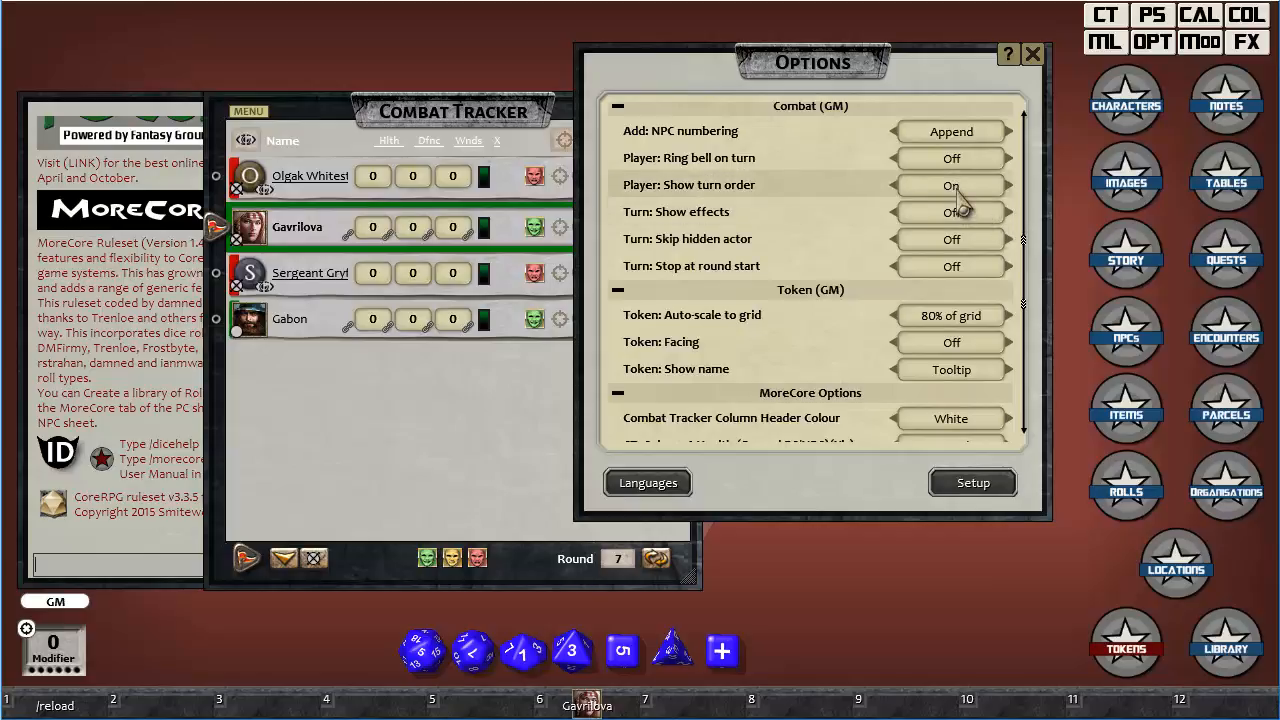
scroll(957, 205, down, 8)
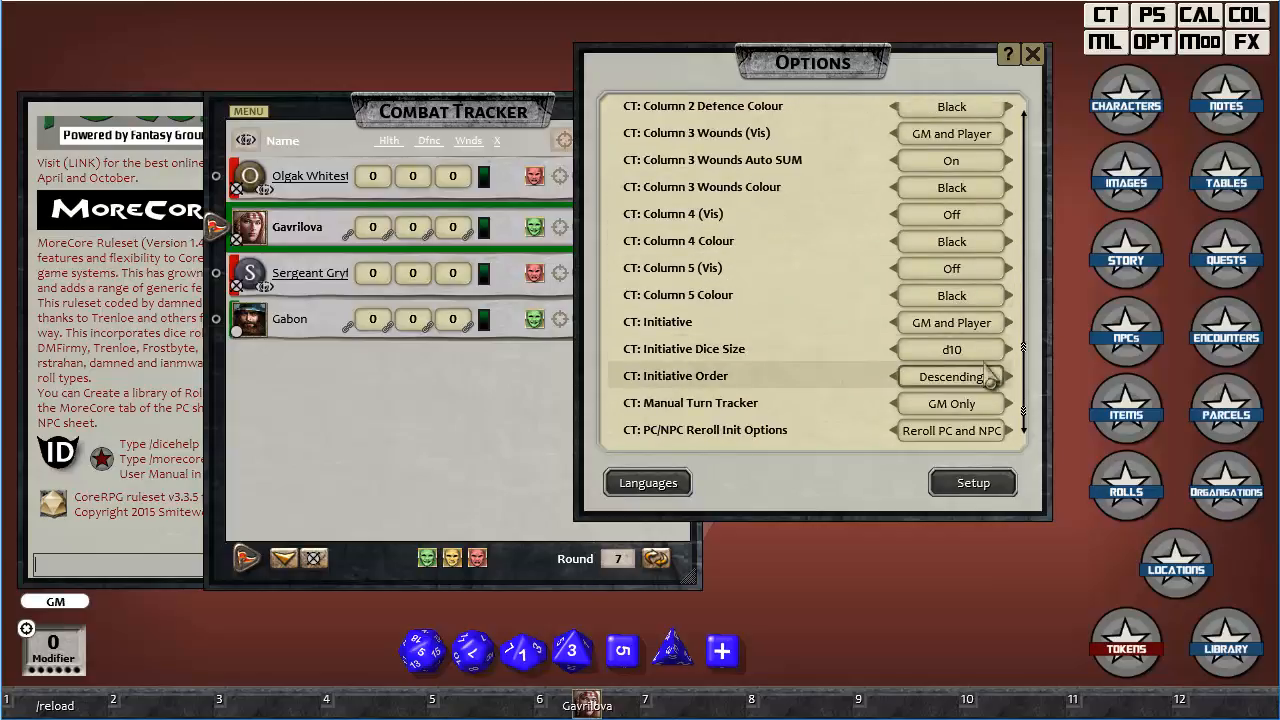
Reload the campaign to apply the initiative options, dismiss the Campaign Setup window and reopen the combat tracker.
click(58, 706)
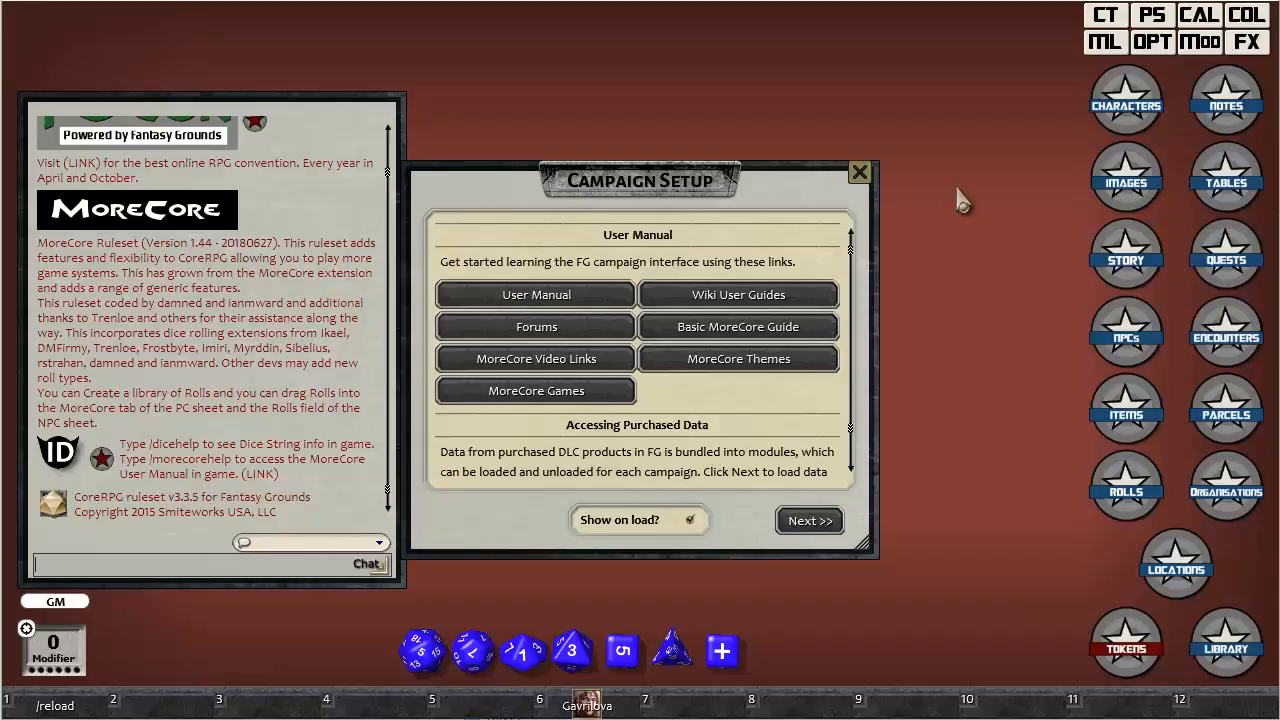
click(878, 172)
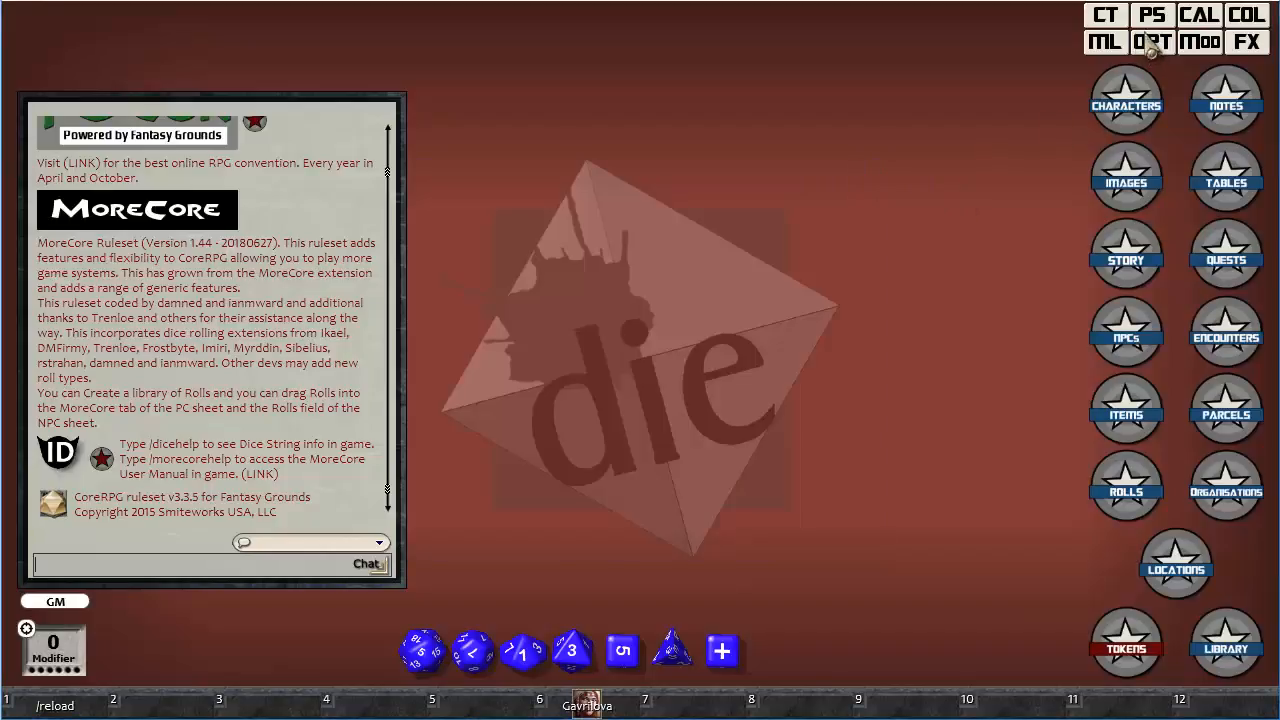
click(1105, 16)
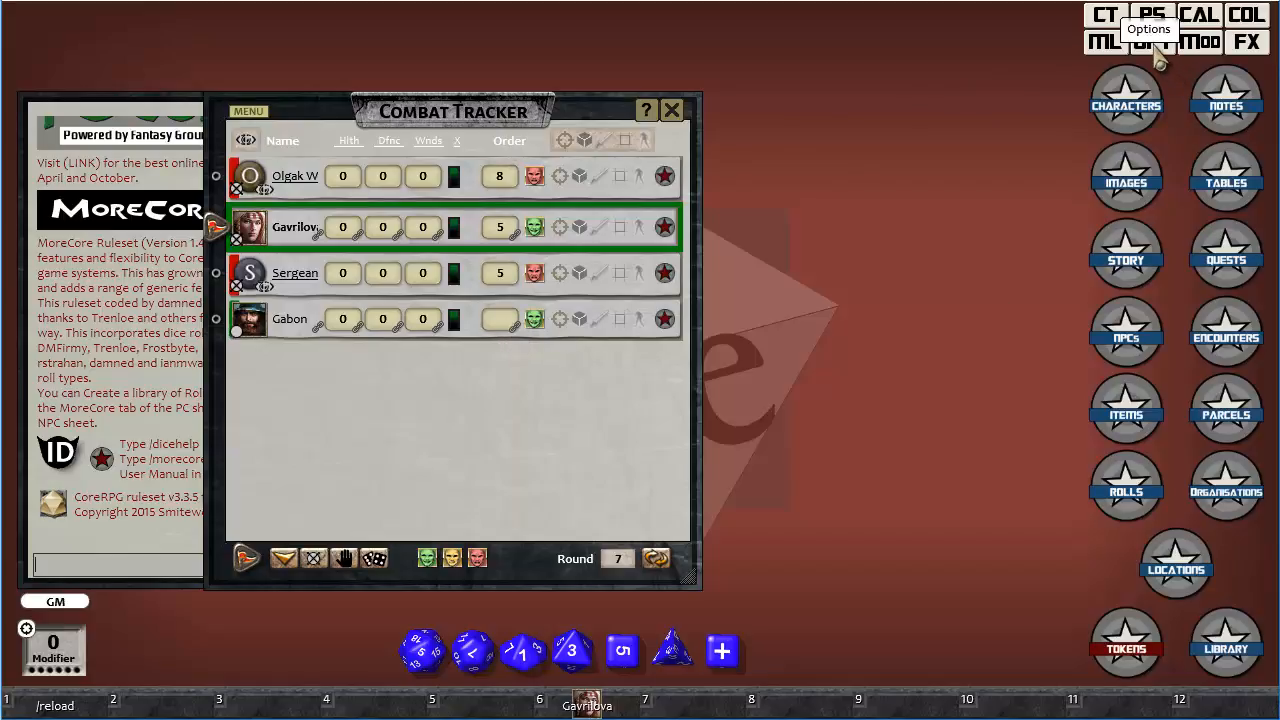
Open Gabon's character sheet, roll a d20, assign the result to the Order field and close the sheet.
click(663, 320)
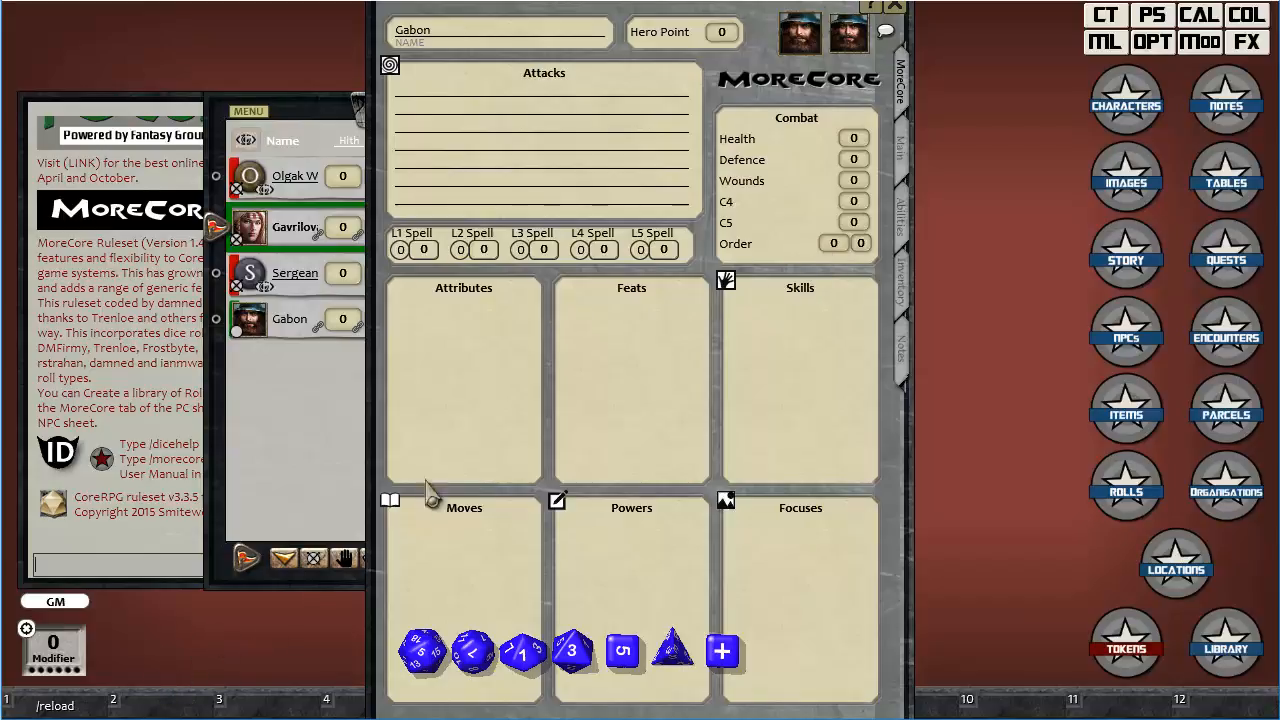
drag(578, 9, 828, 14)
drag(422, 651, 128, 492)
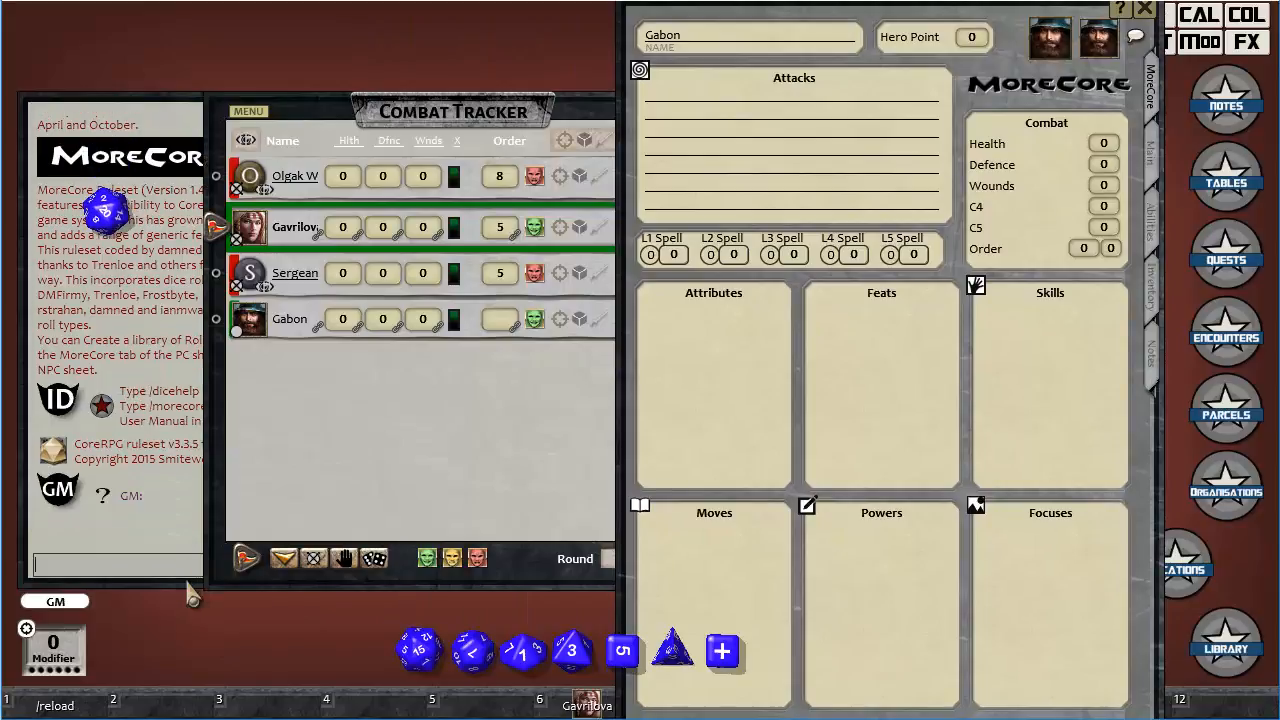
drag(498, 123, 668, 73)
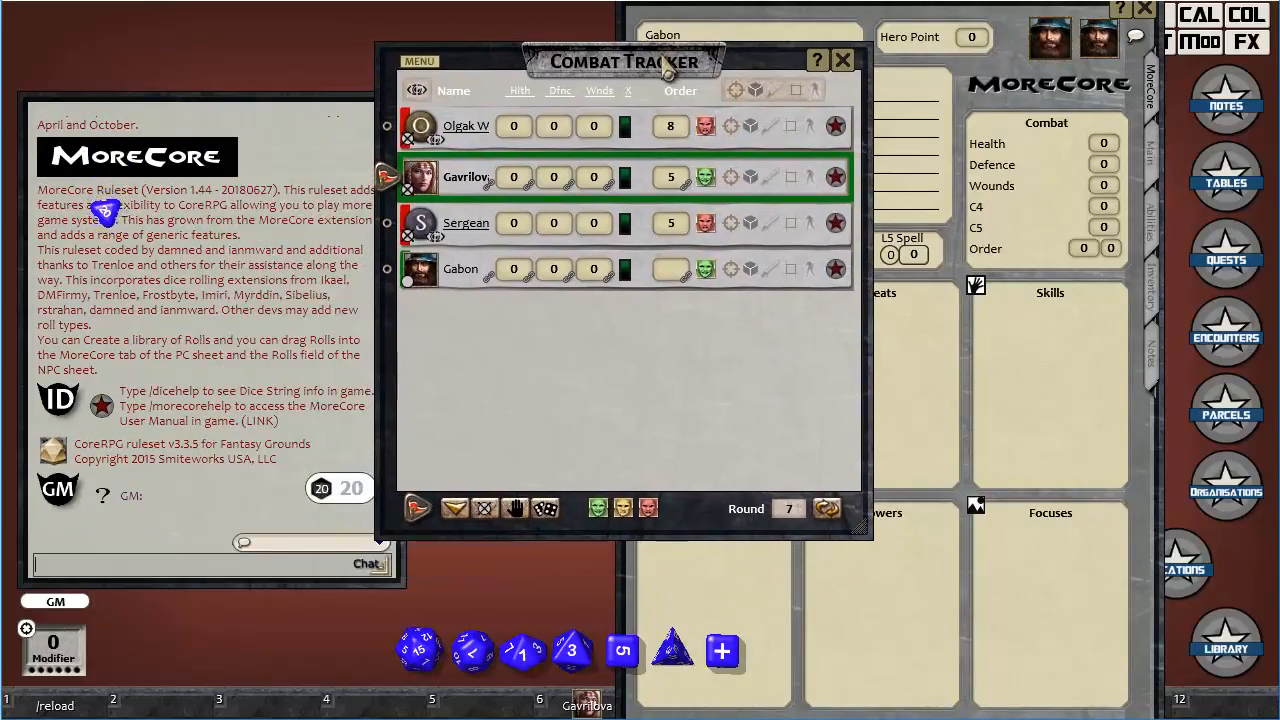
drag(329, 486, 1082, 252)
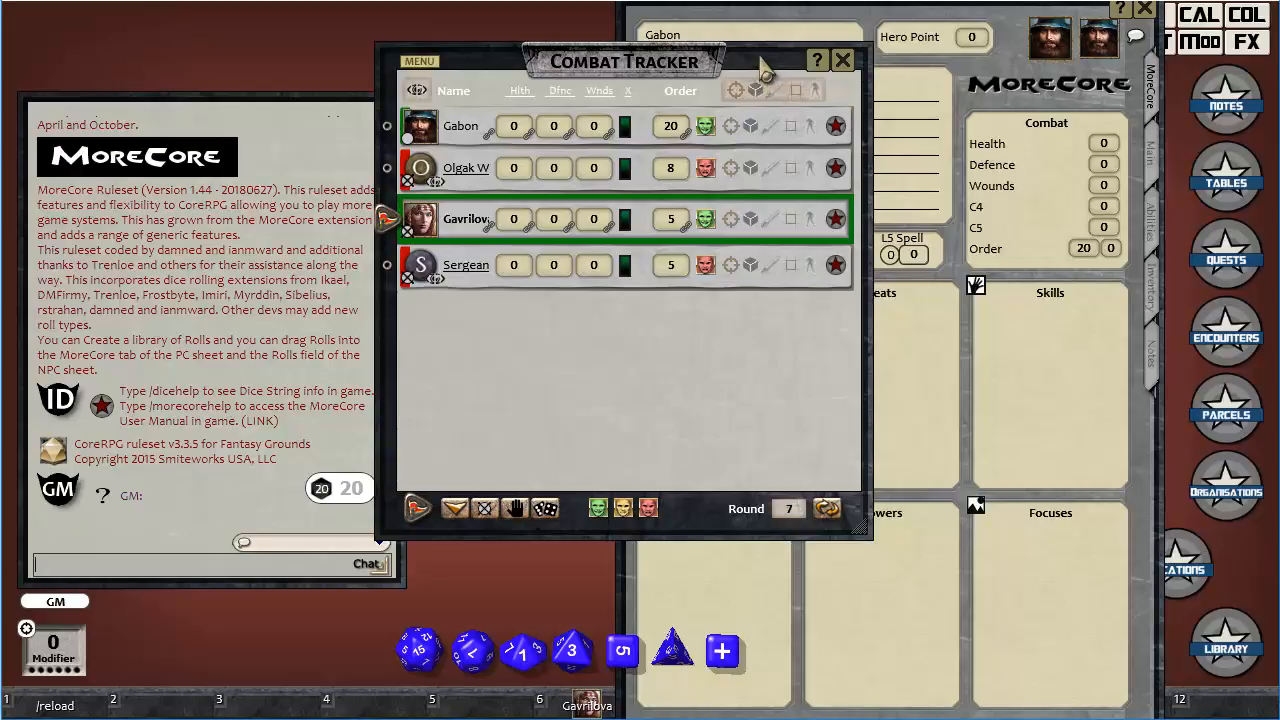
drag(743, 94, 767, 113)
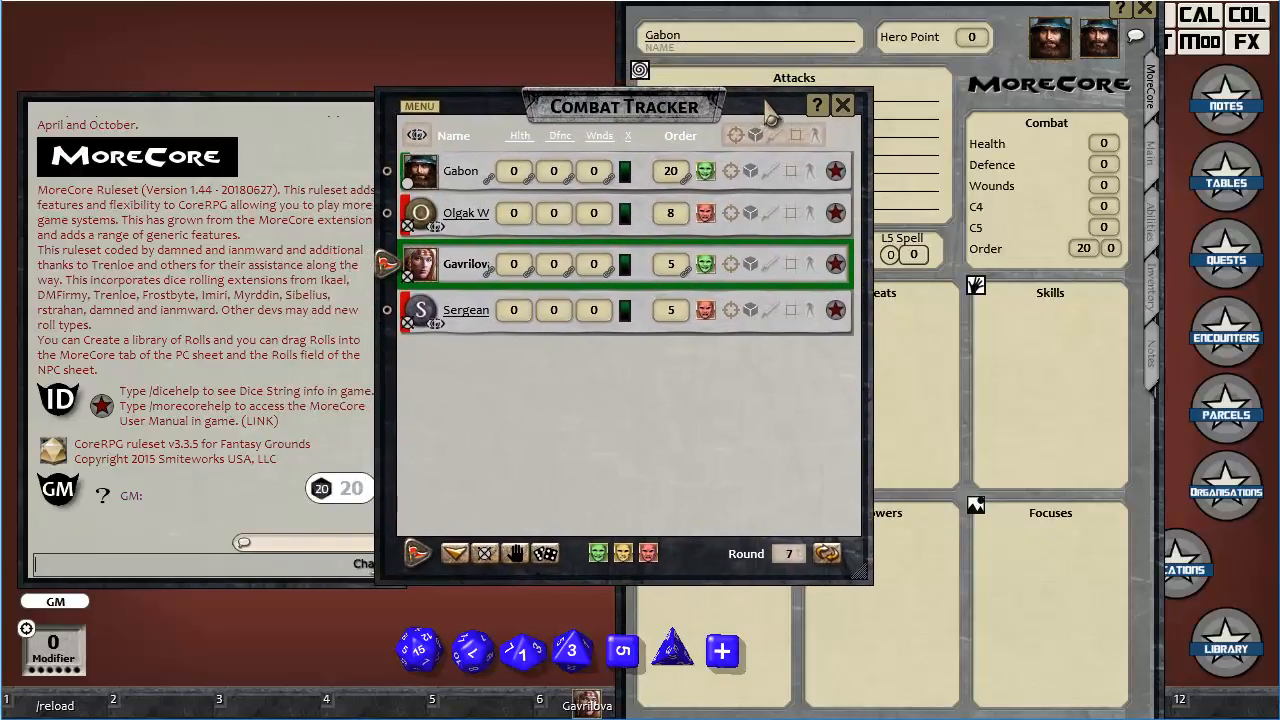
click(1144, 9)
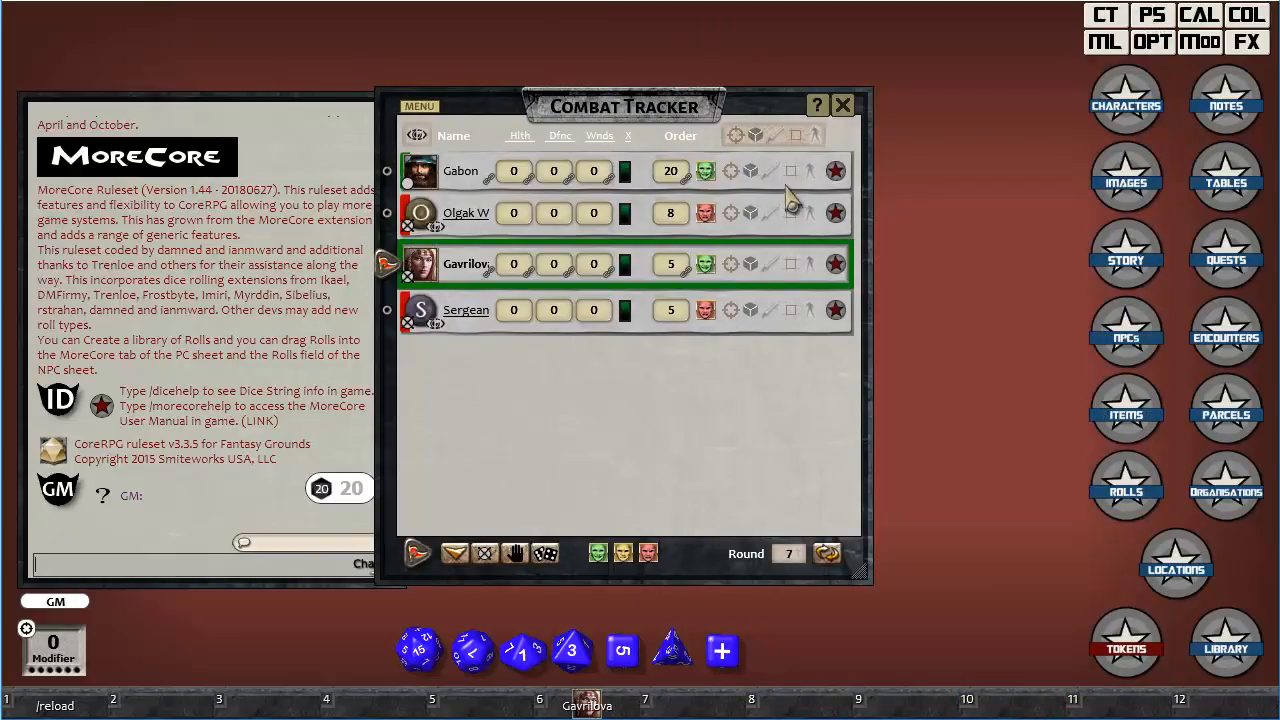
Set CT: Initiative Dice Size to d6 in the options and reroll initiative for all combatants twice.
click(1152, 44)
drag(755, 165, 1117, 93)
scroll(1186, 372, down, 20)
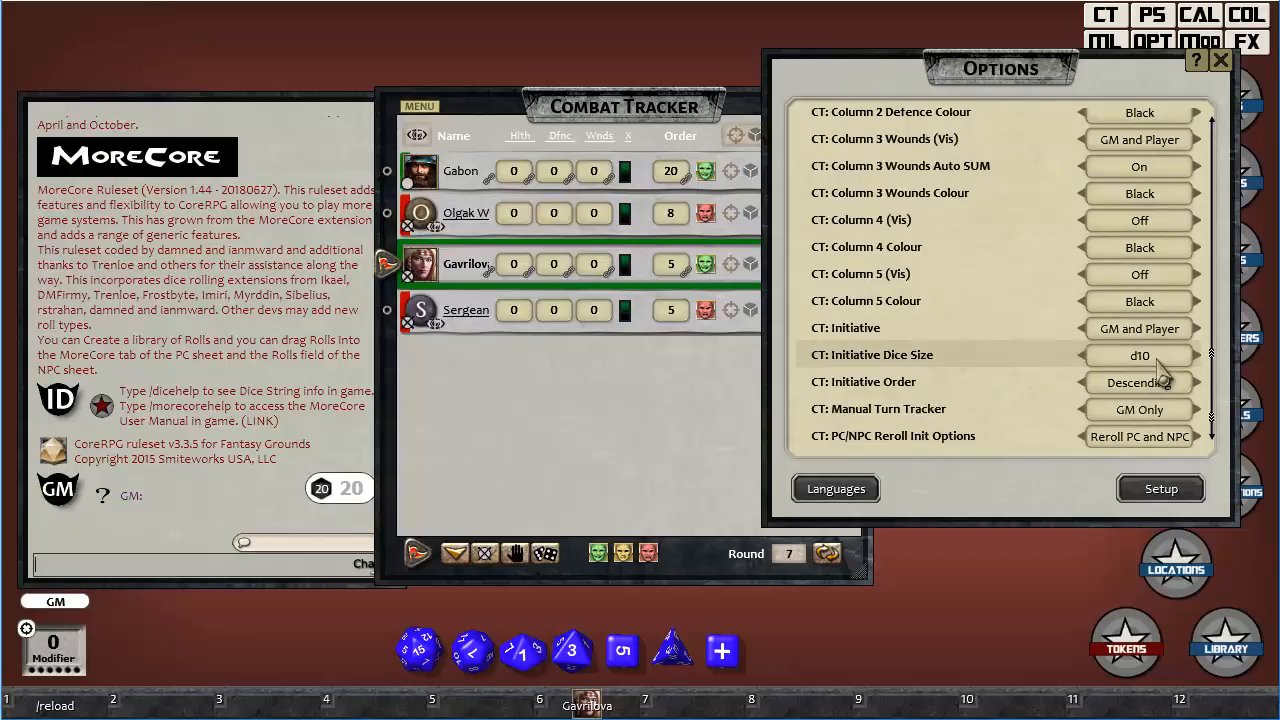
click(1157, 360)
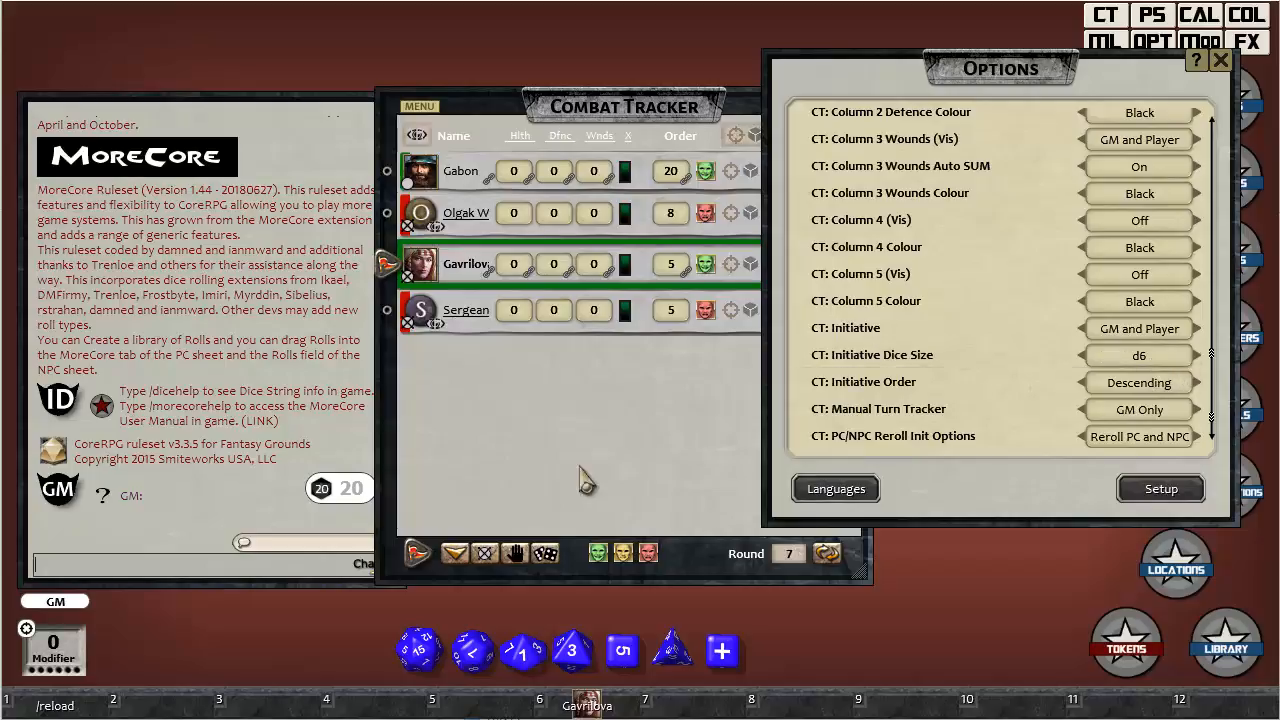
click(547, 560)
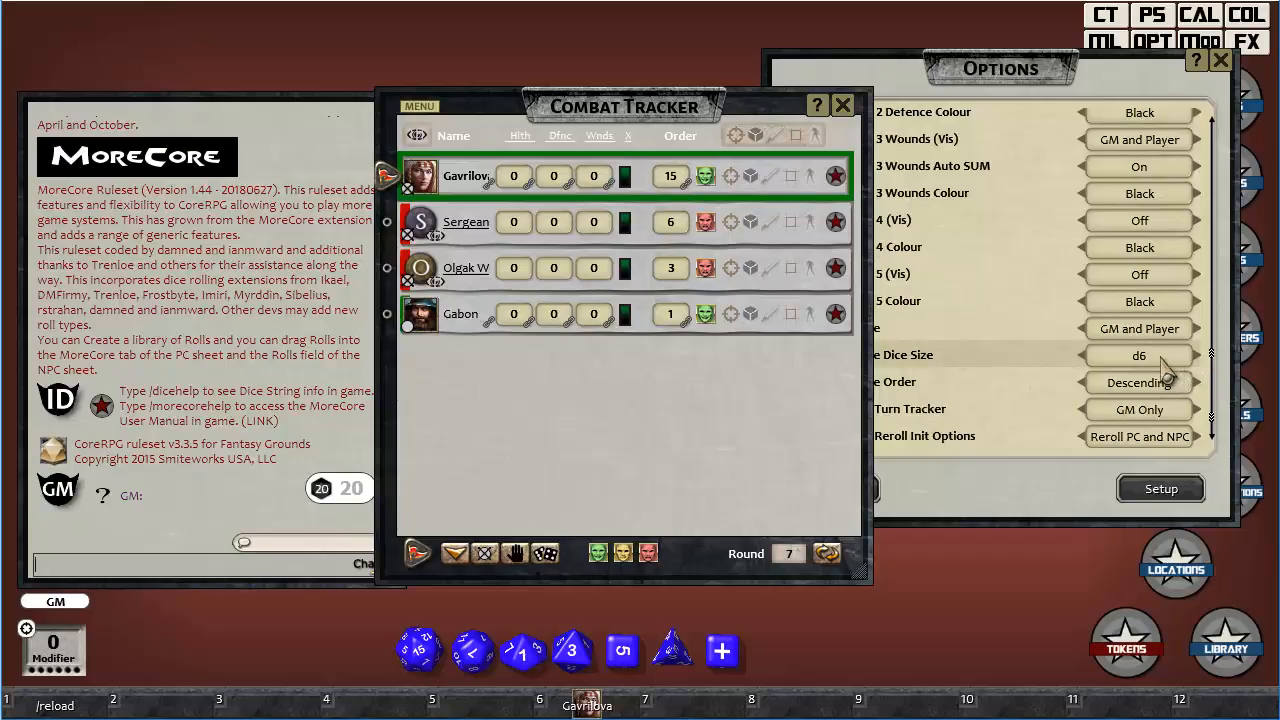
click(545, 556)
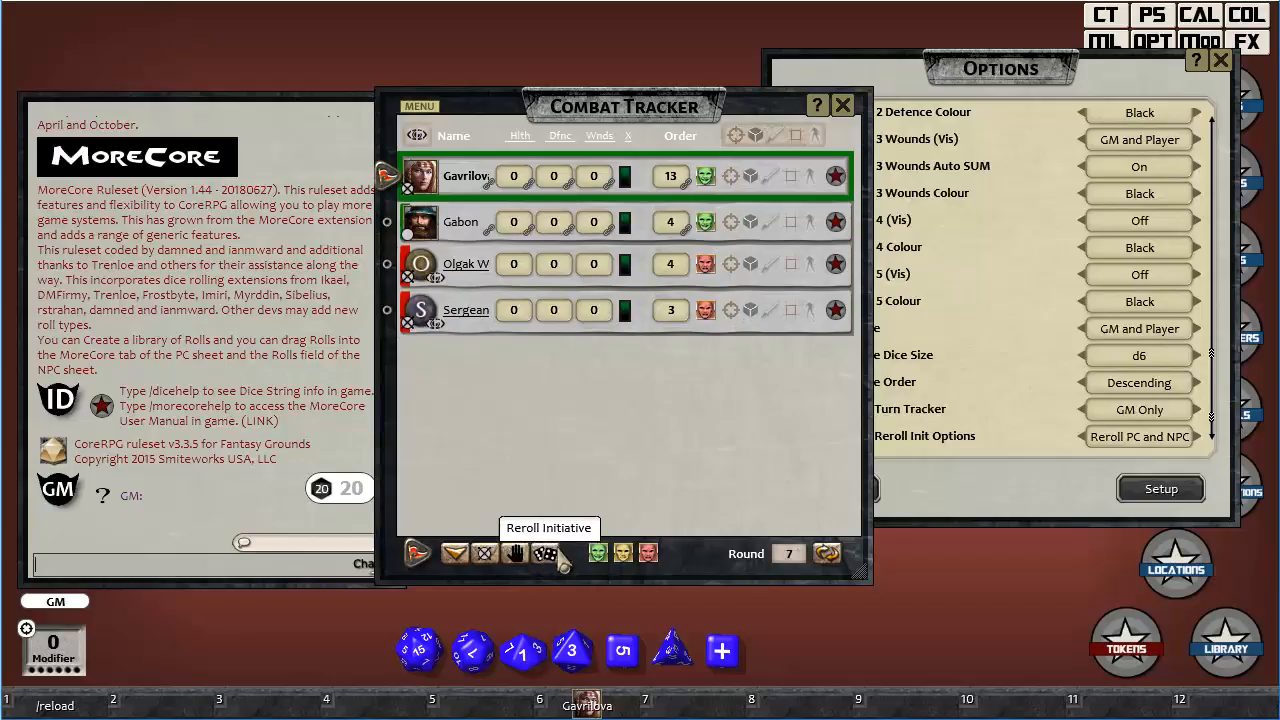
Open Gavrilova's character sheet from the combat tracker and set the Order modifier to 0.
click(586, 703)
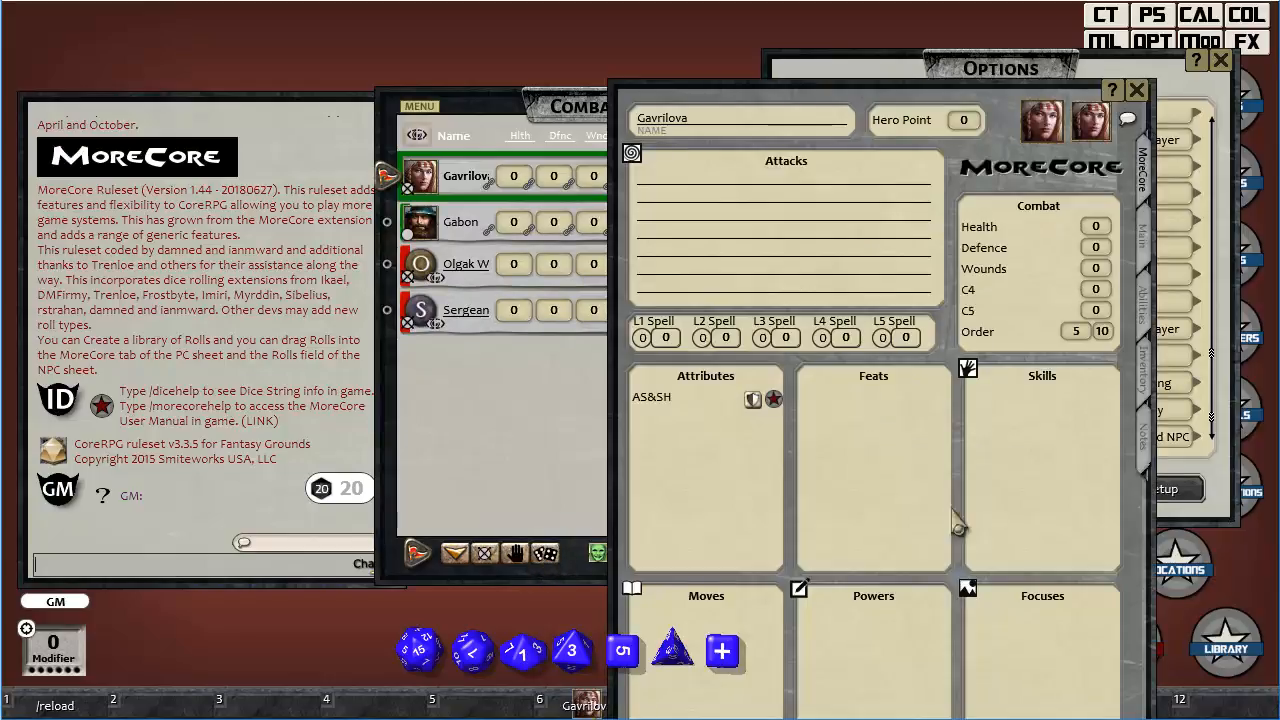
click(1137, 91)
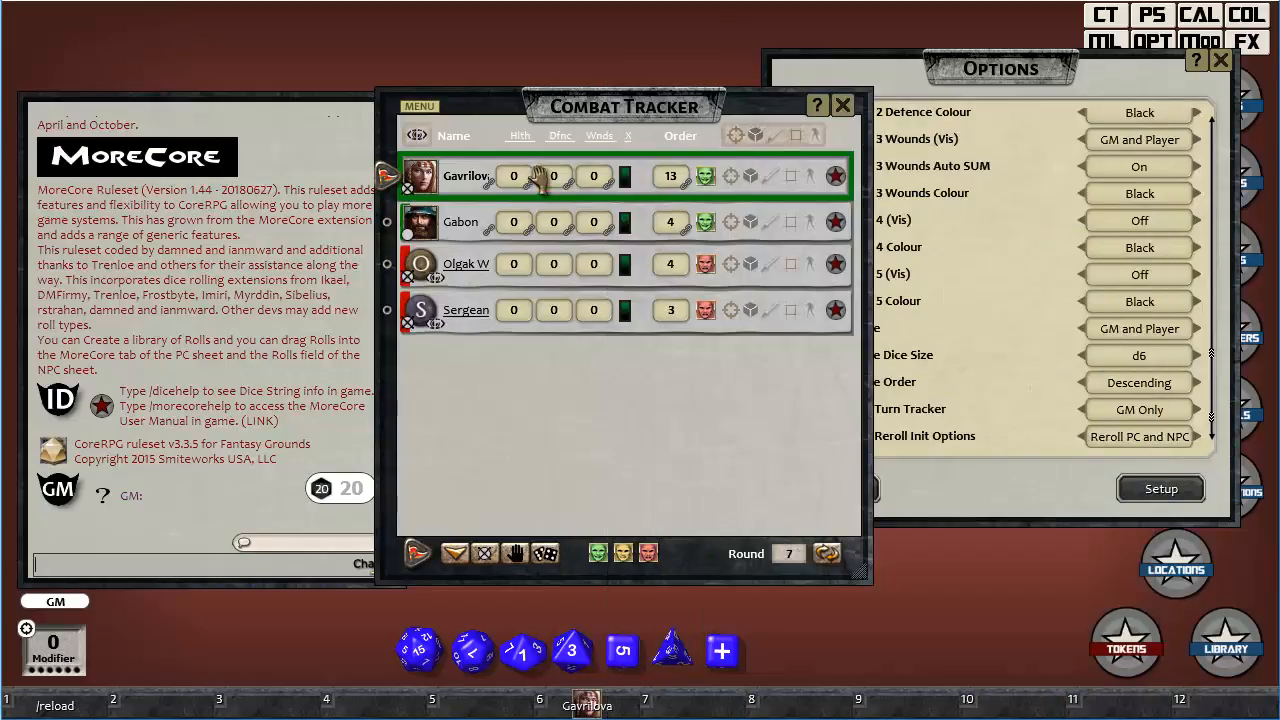
click(835, 182)
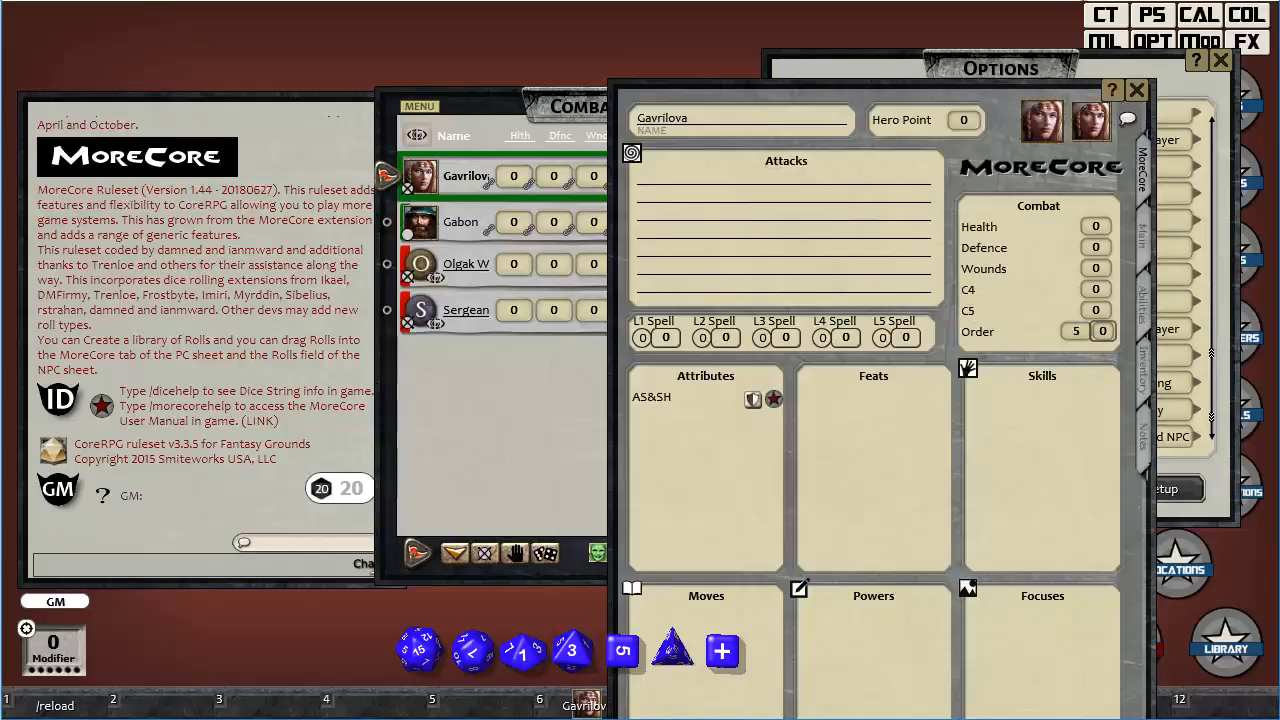
Close Gavrilova's sheet and reroll initiative for all combatants, both before and after setting CT: Initiative Dice Size to d100.
click(1136, 90)
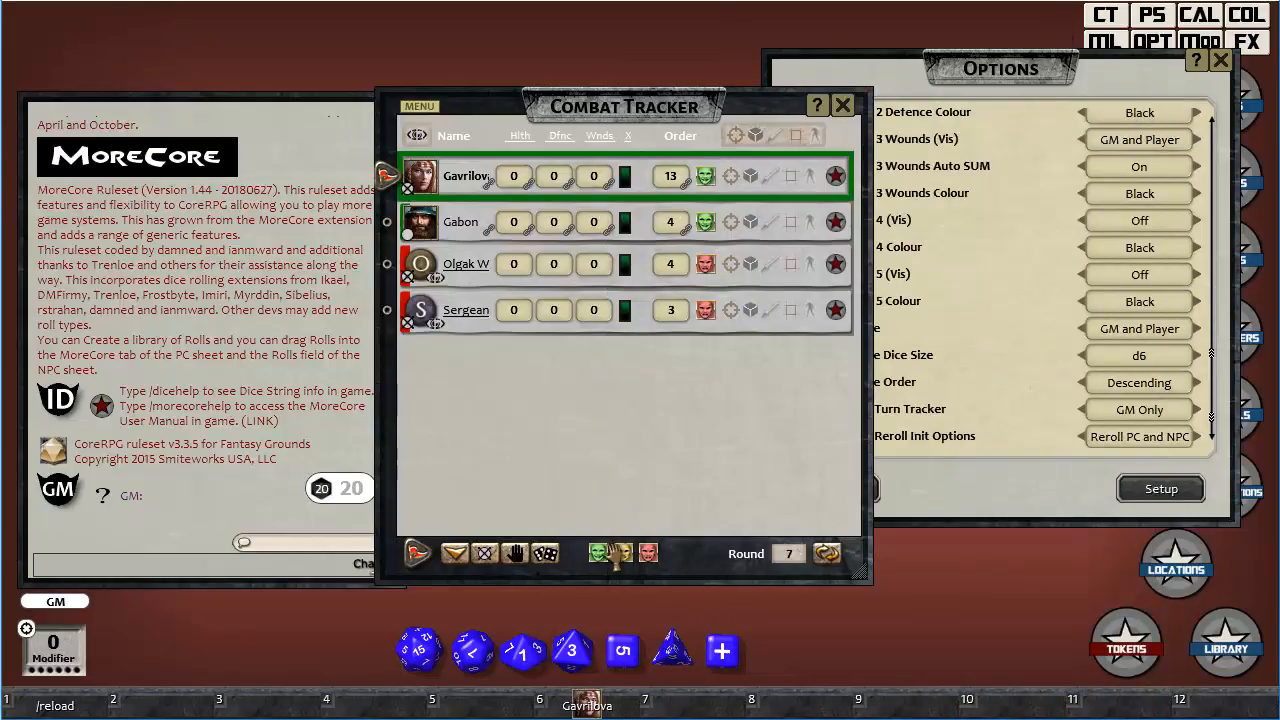
click(545, 553)
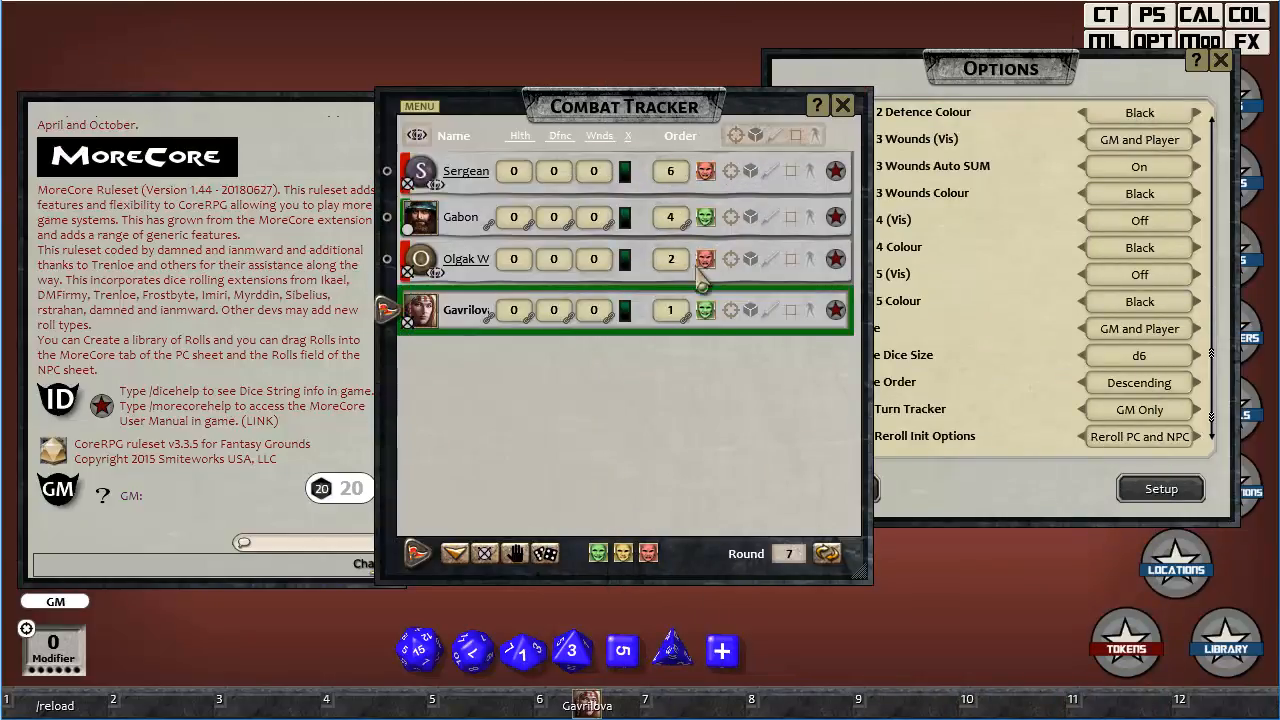
click(1180, 358)
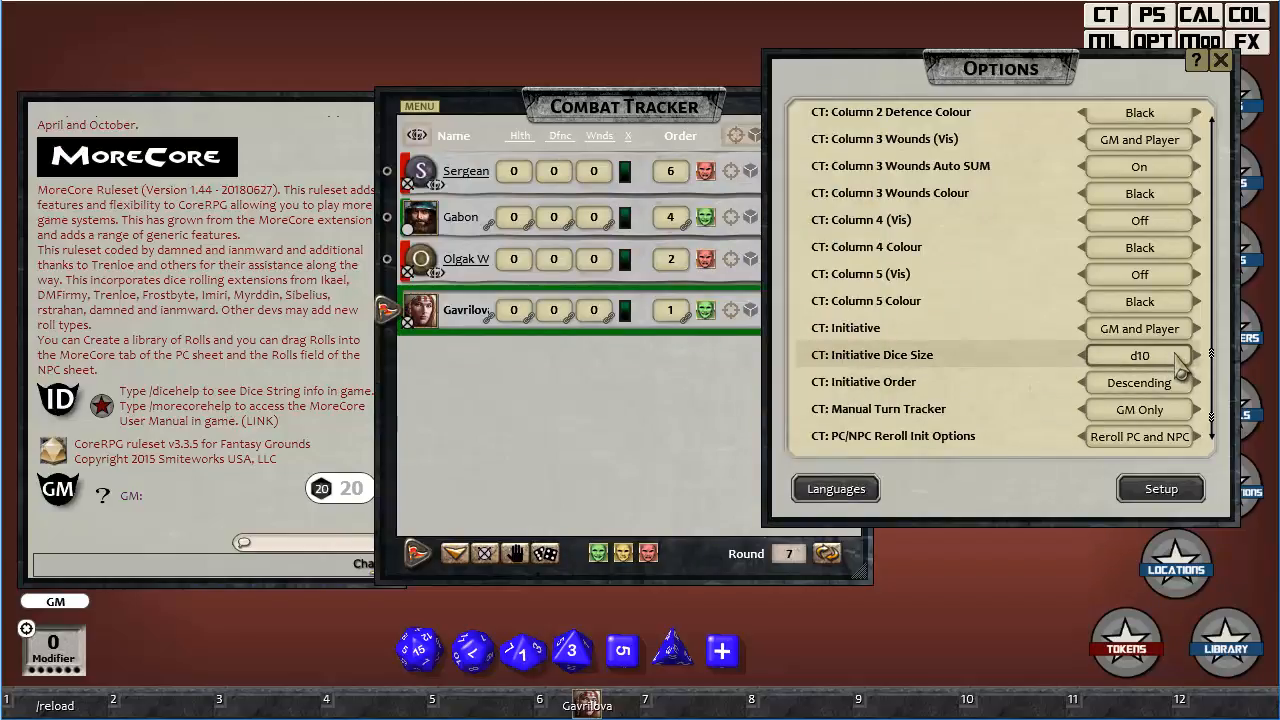
click(1178, 358)
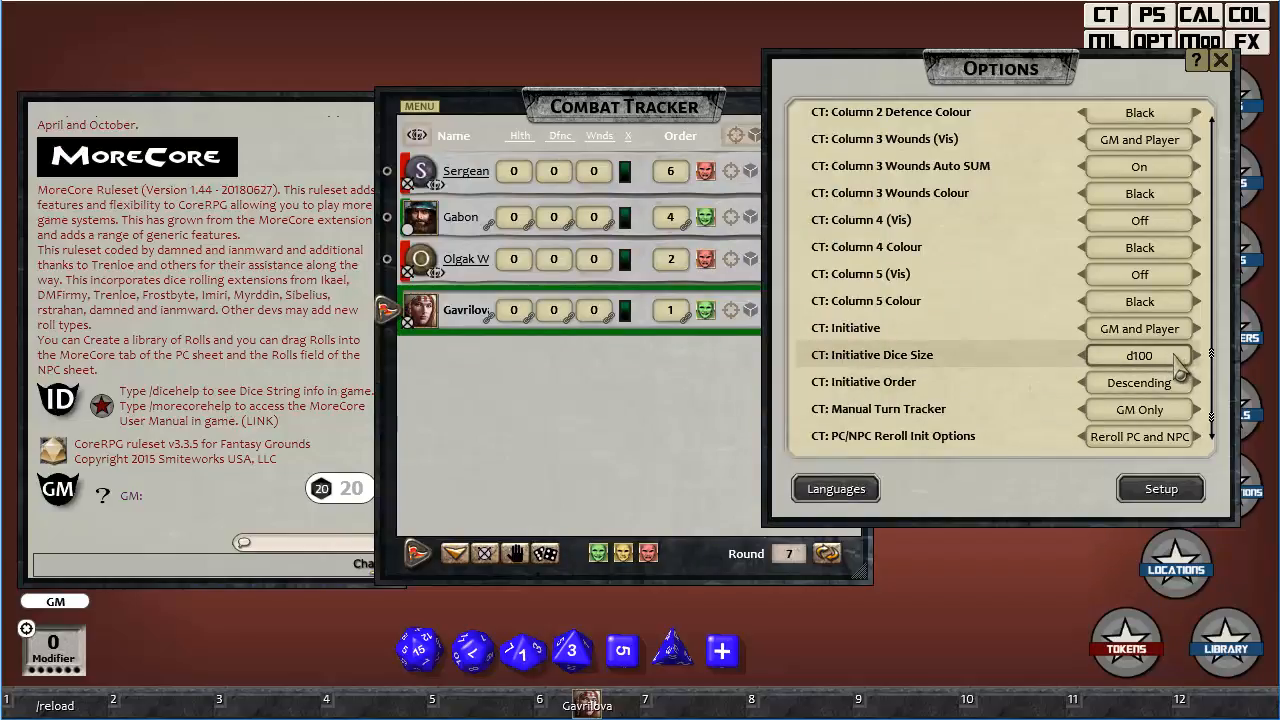
click(546, 555)
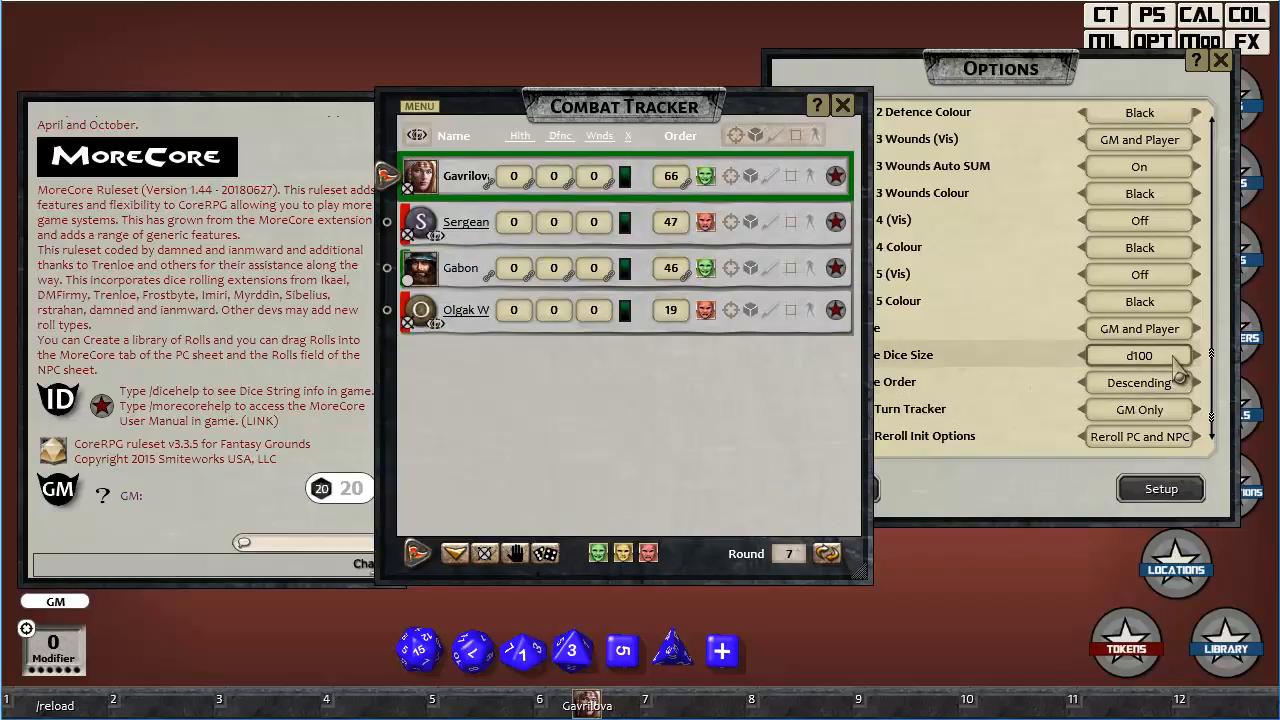
Open Gavrilova's character sheet from the combat tracker, set the Order modifier to 5 and close the sheet.
click(837, 178)
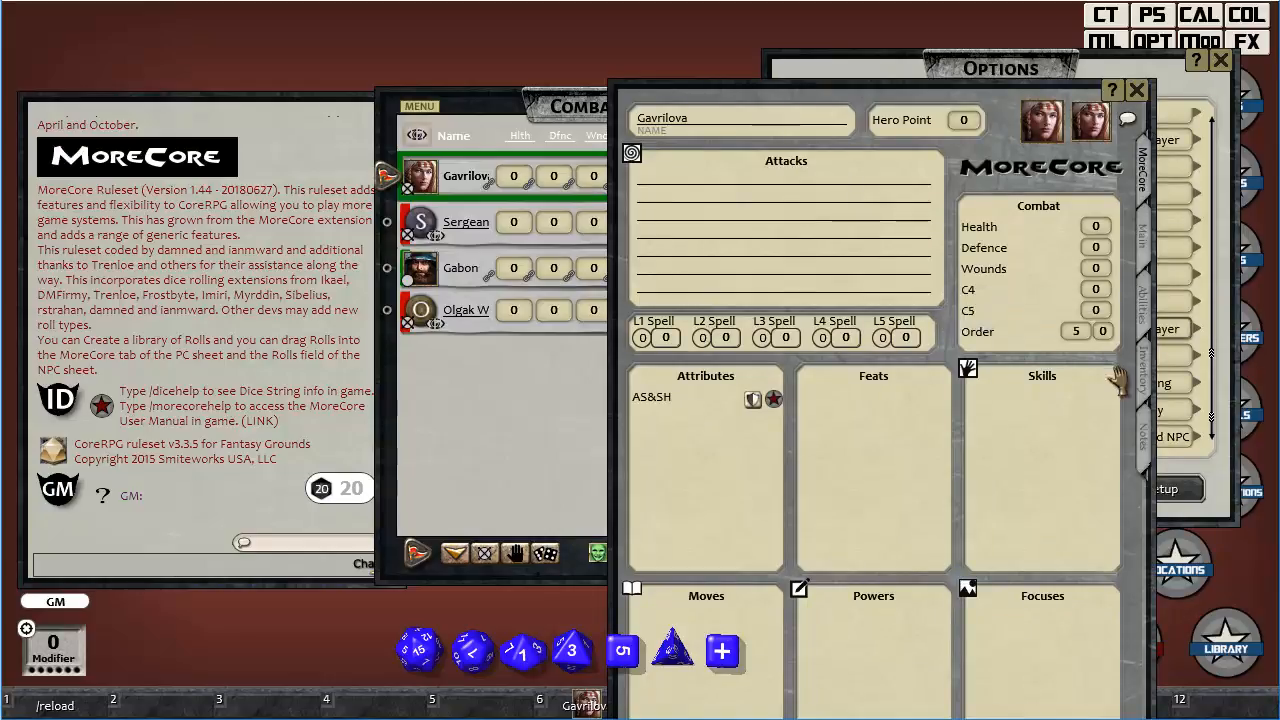
click(1106, 332)
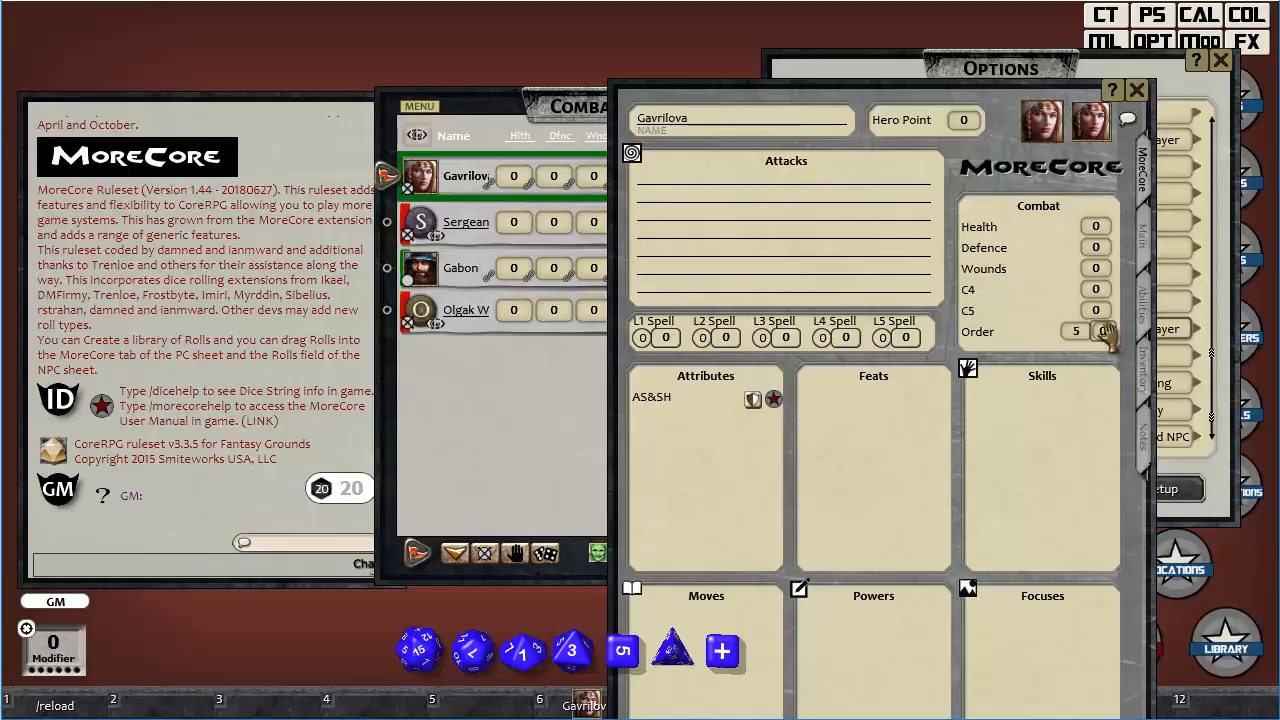
text(5)
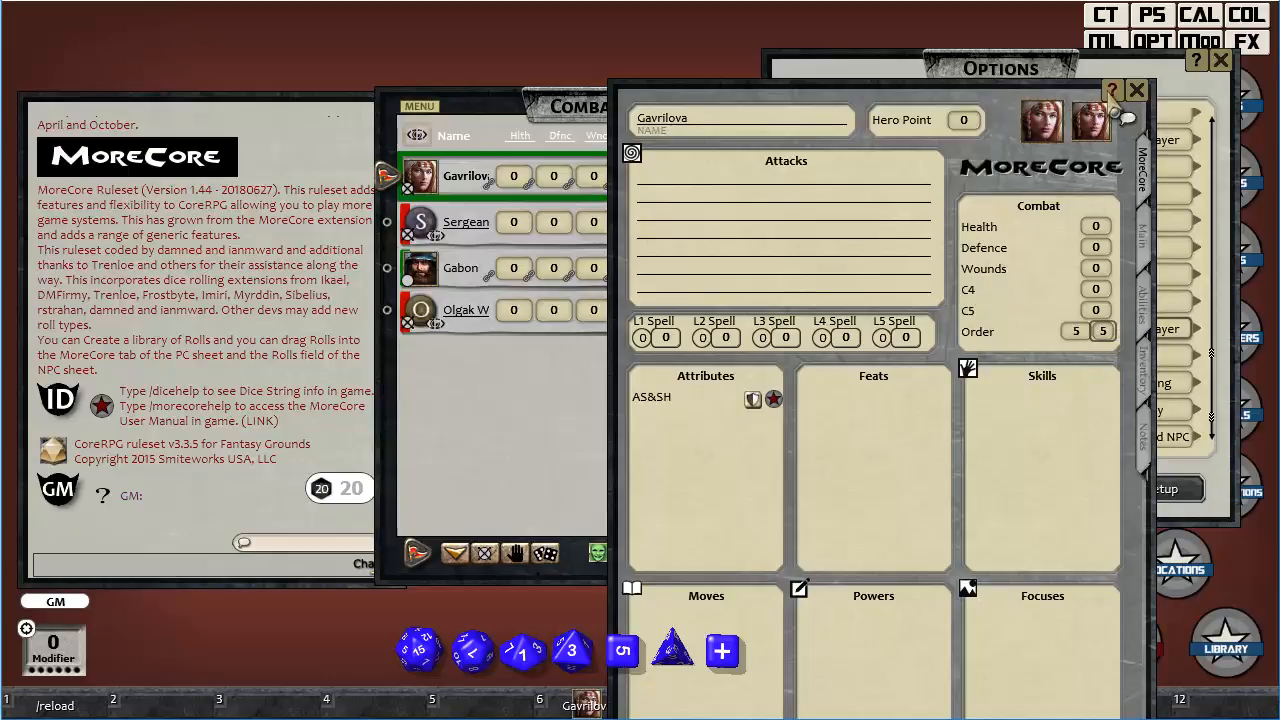
click(1137, 92)
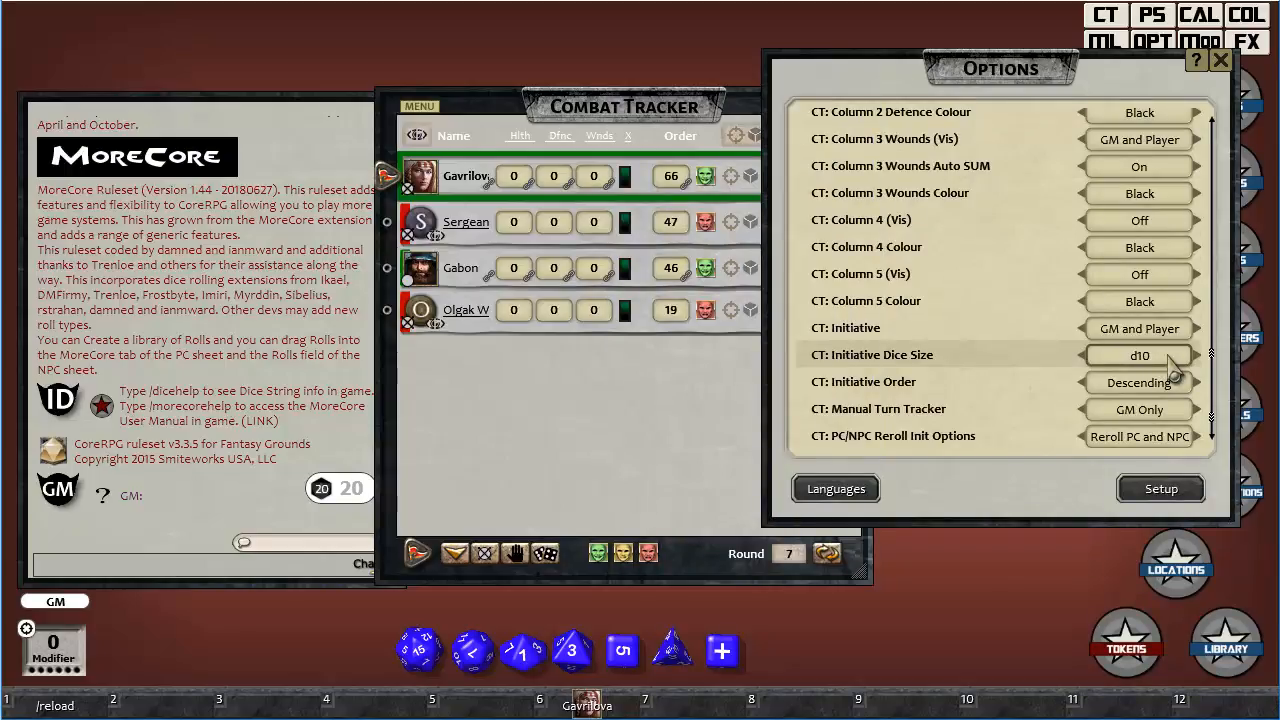
Set CT: Initiative Dice Size to d10 and reroll initiative for all combatants several times.
click(556, 570)
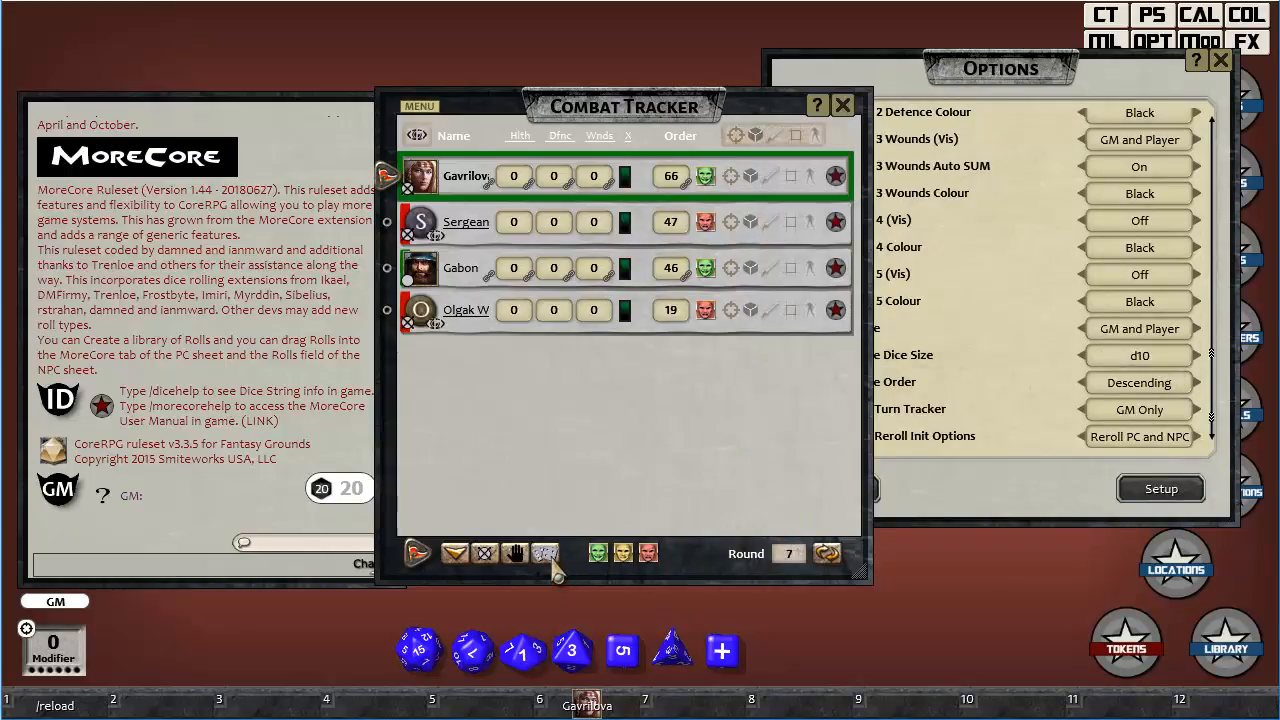
click(550, 560)
click(556, 570)
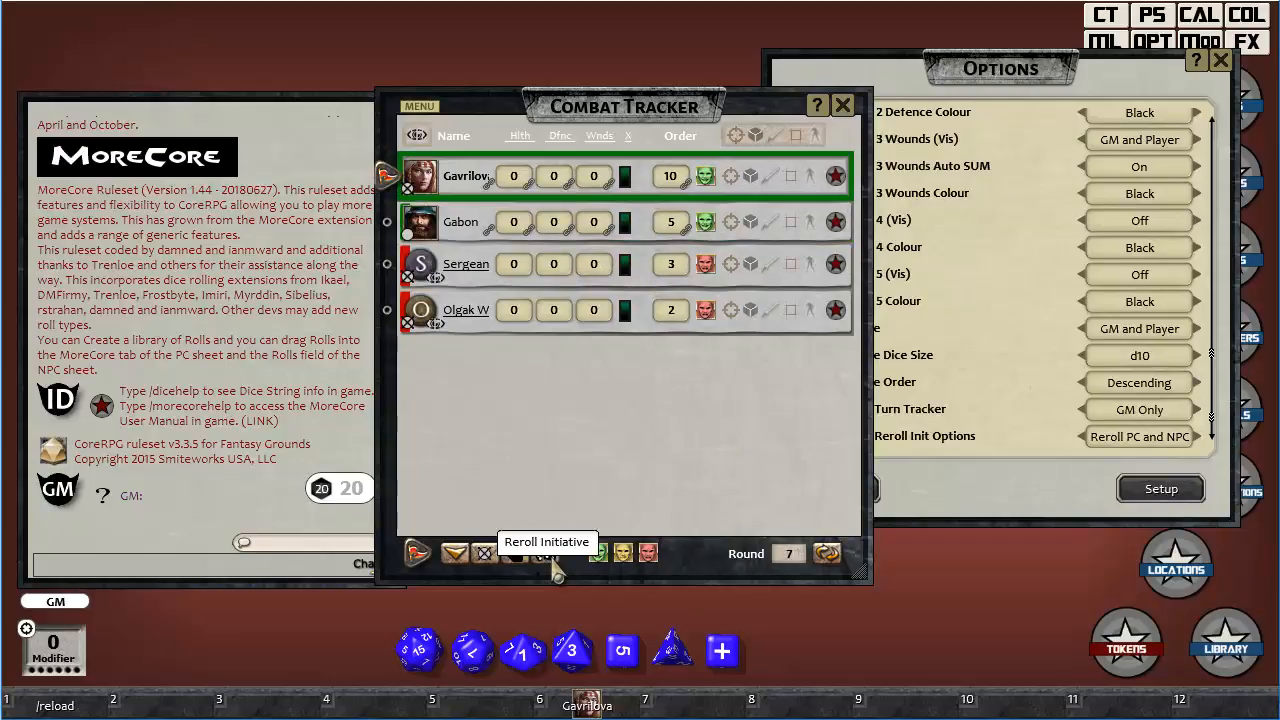
click(556, 570)
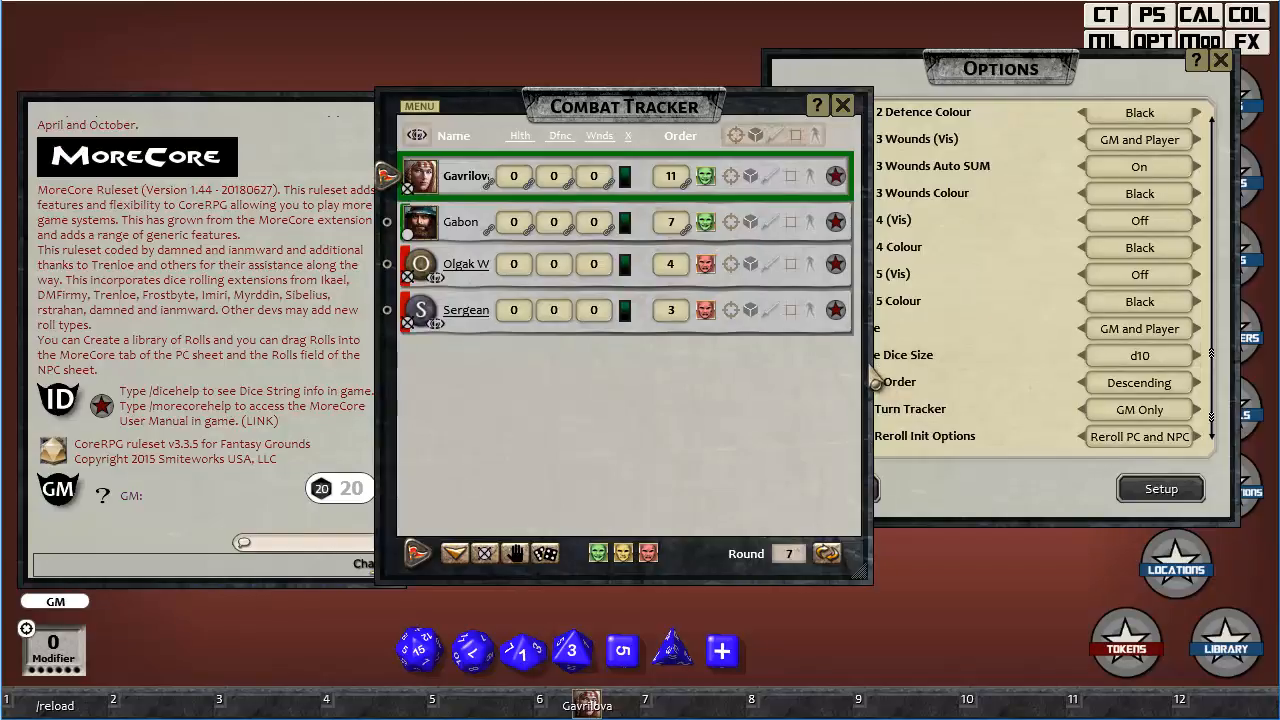
Set CT: Initiative Dice Size to d0 in the options and reroll initiative for all combatants.
click(1163, 360)
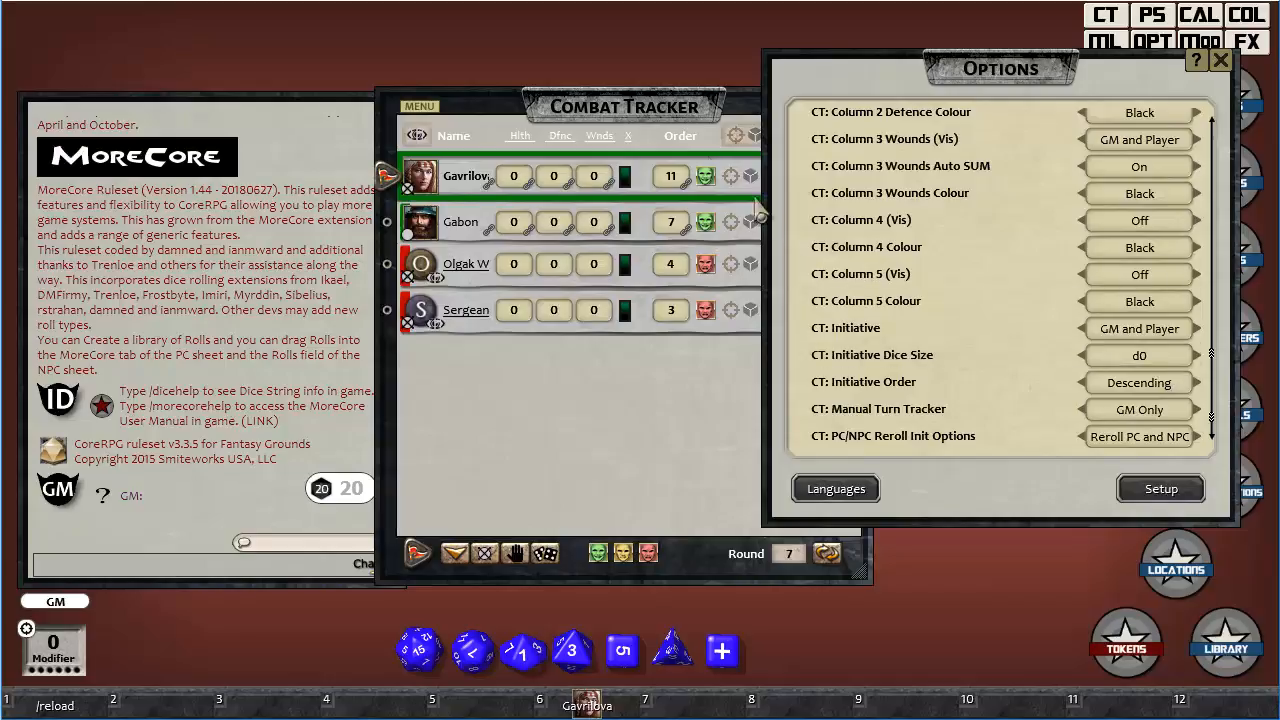
click(686, 116)
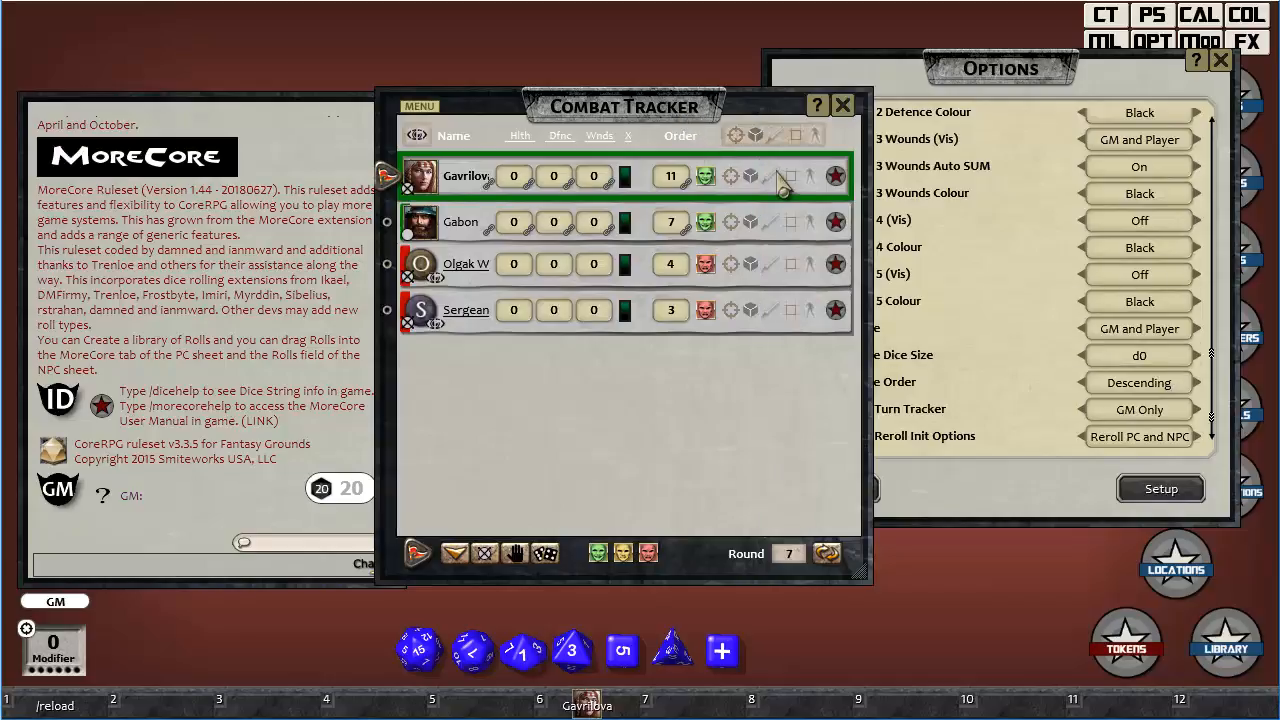
click(548, 556)
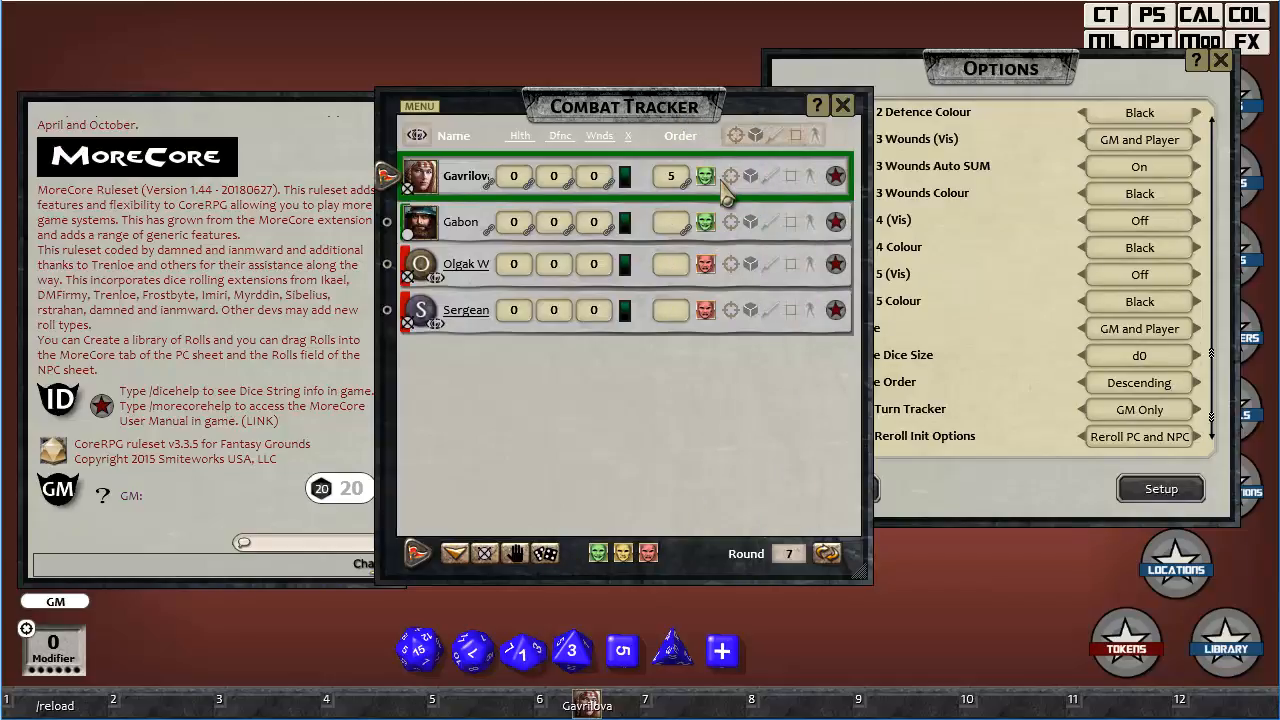
Set the Order modifier to 5 on Gabon's sheet and the Init Bonus to 3 on Olgak Whitestone's sheet.
click(834, 224)
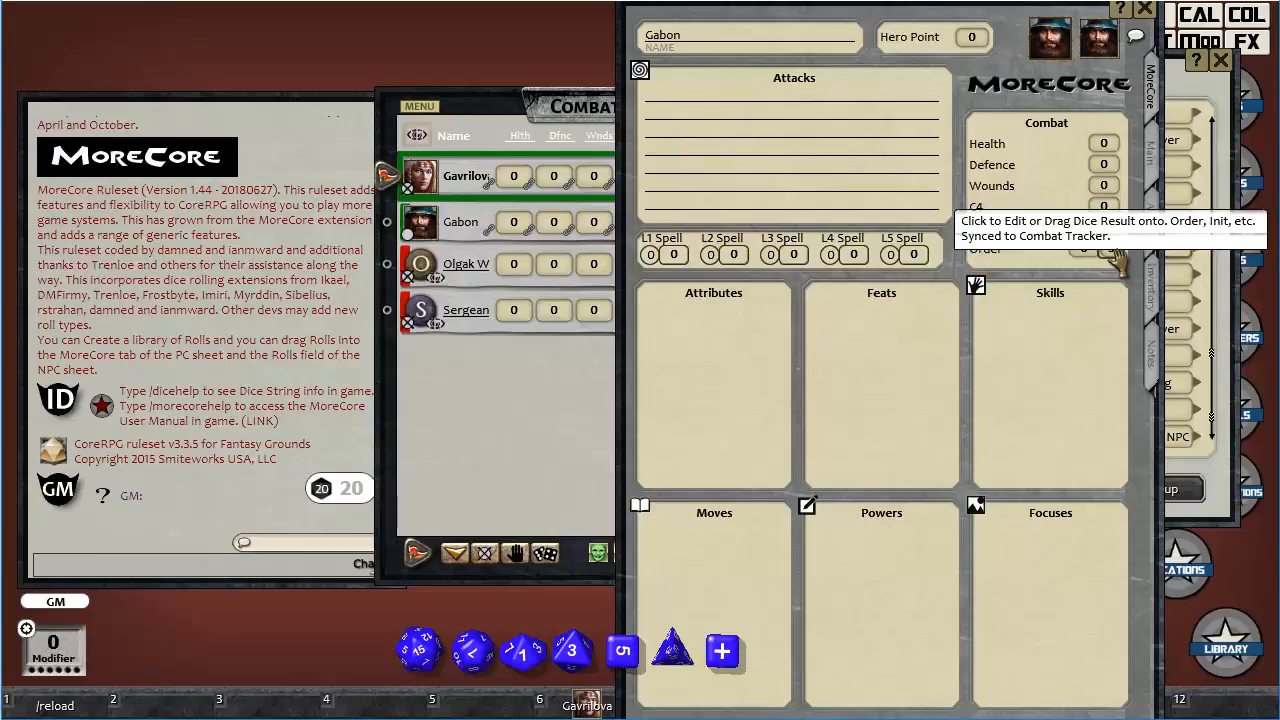
click(1145, 9)
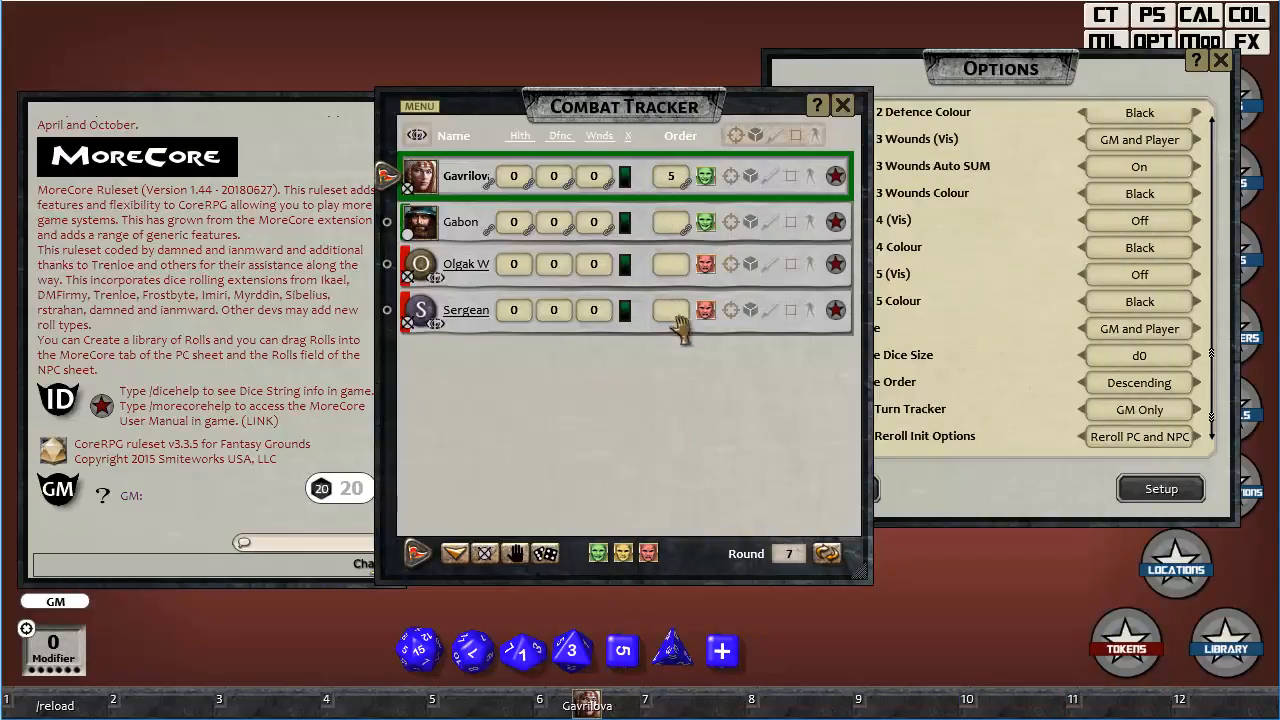
click(836, 264)
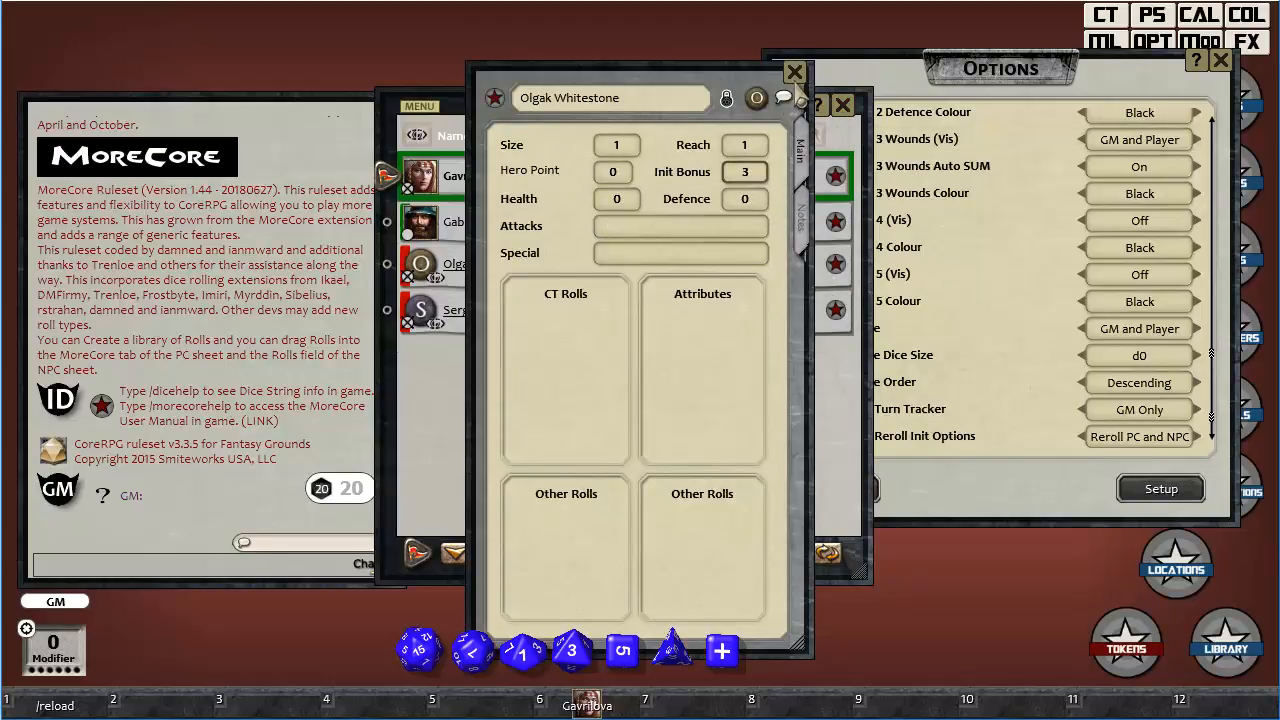
click(794, 72)
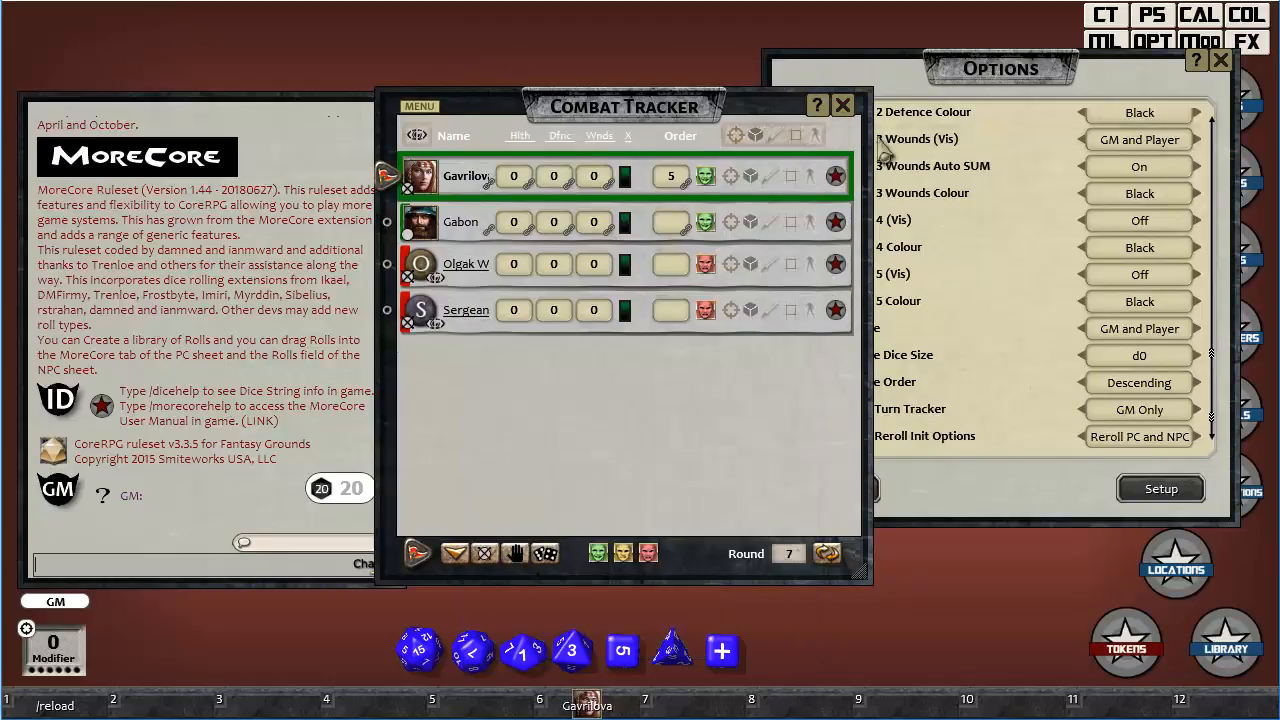
Set Sergeant Gryff's Init Bonus to 1, close the sheet and reroll initiative twice with the d0 dice size.
click(836, 310)
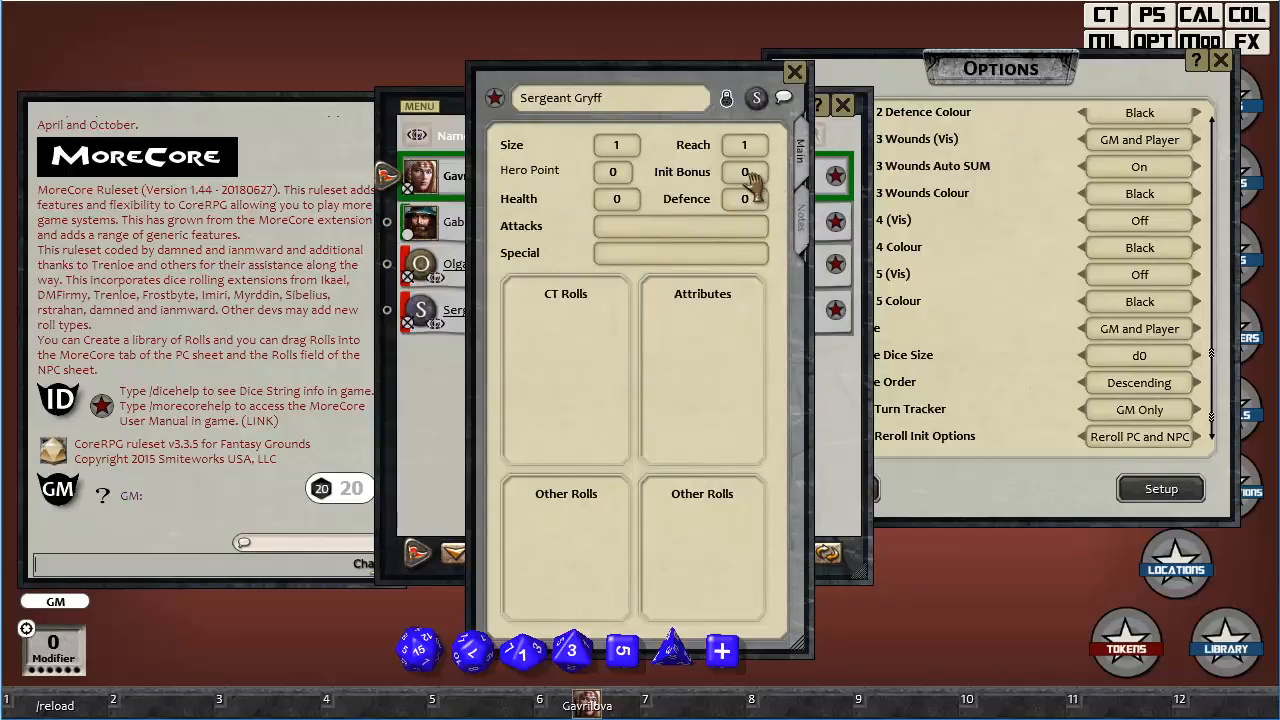
scroll(752, 177, up, 1)
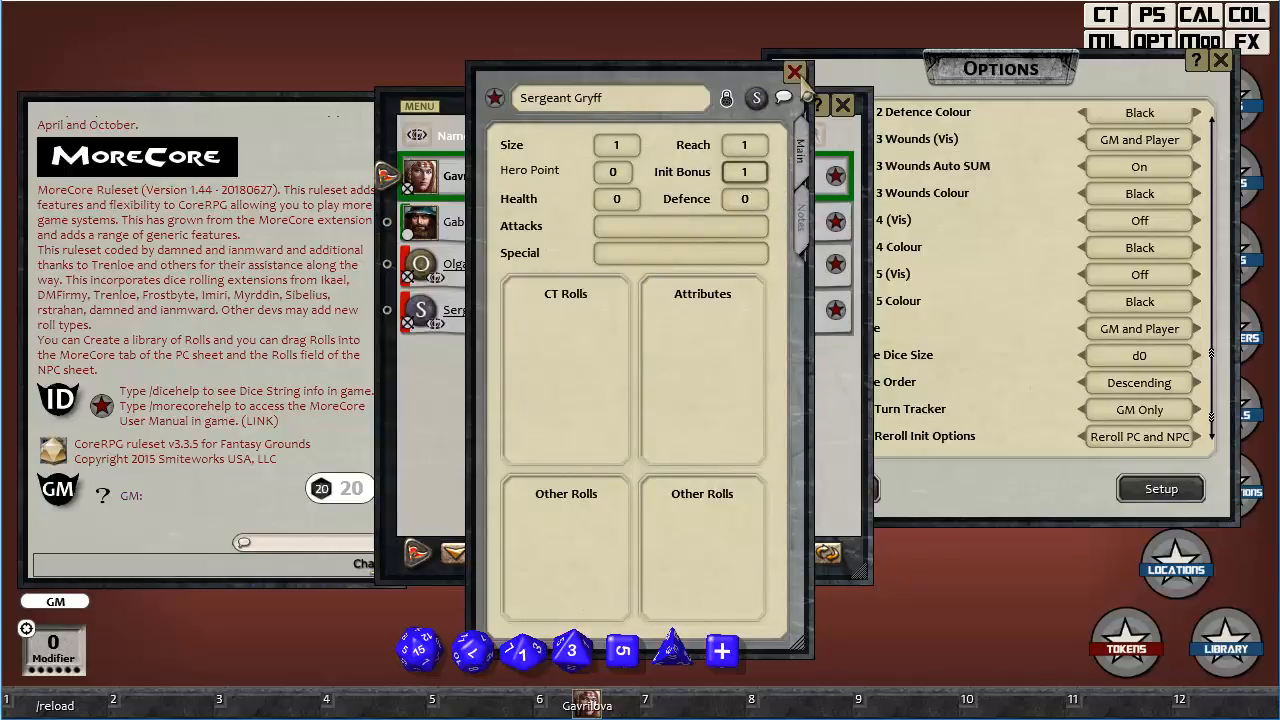
click(795, 73)
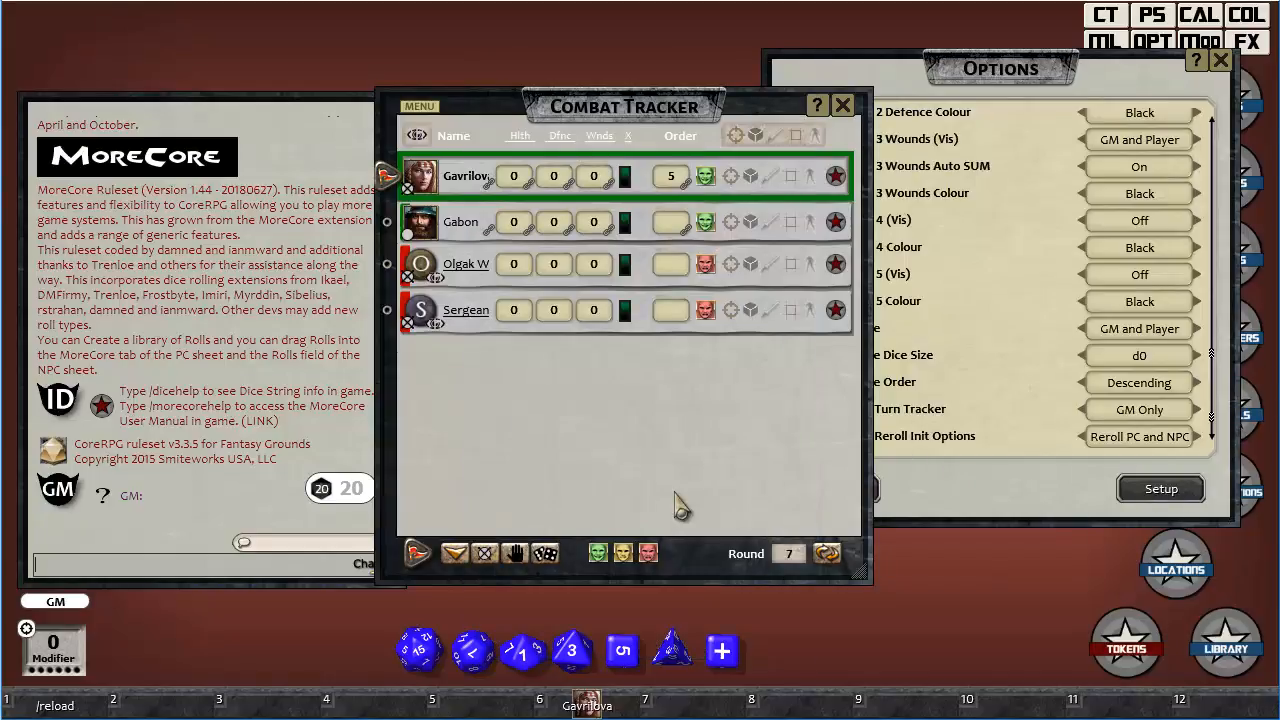
click(550, 558)
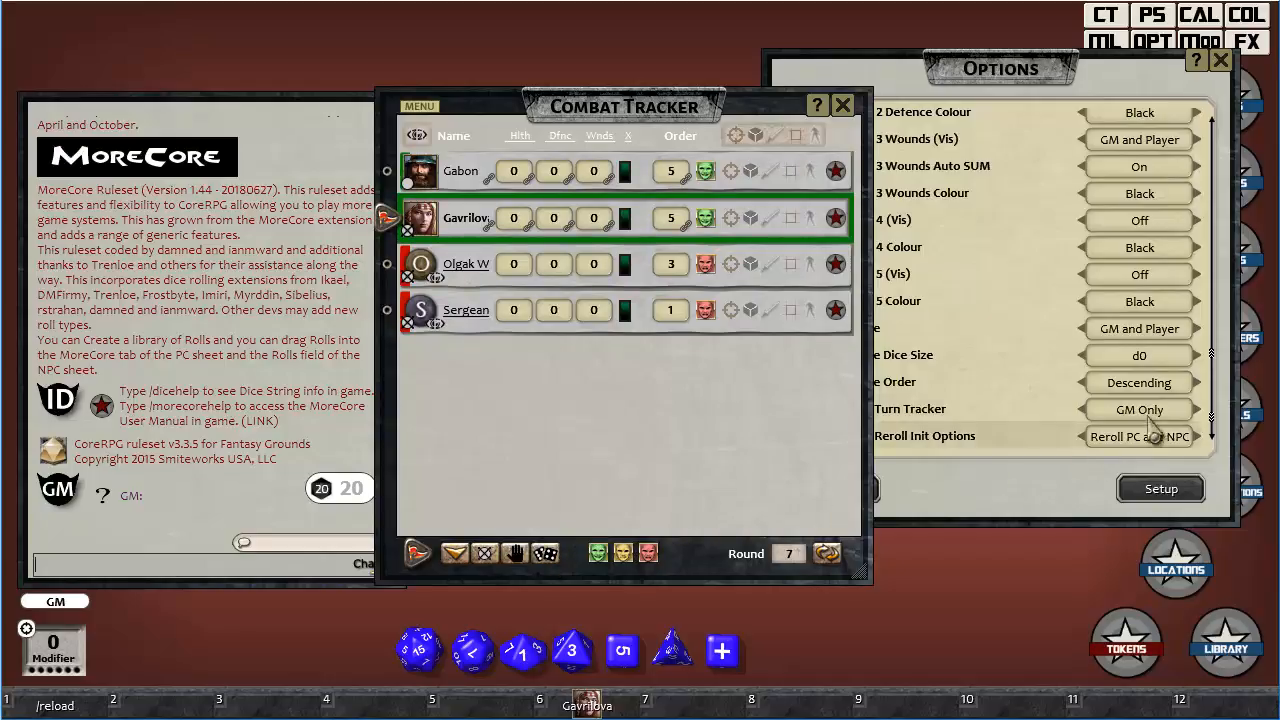
click(1117, 85)
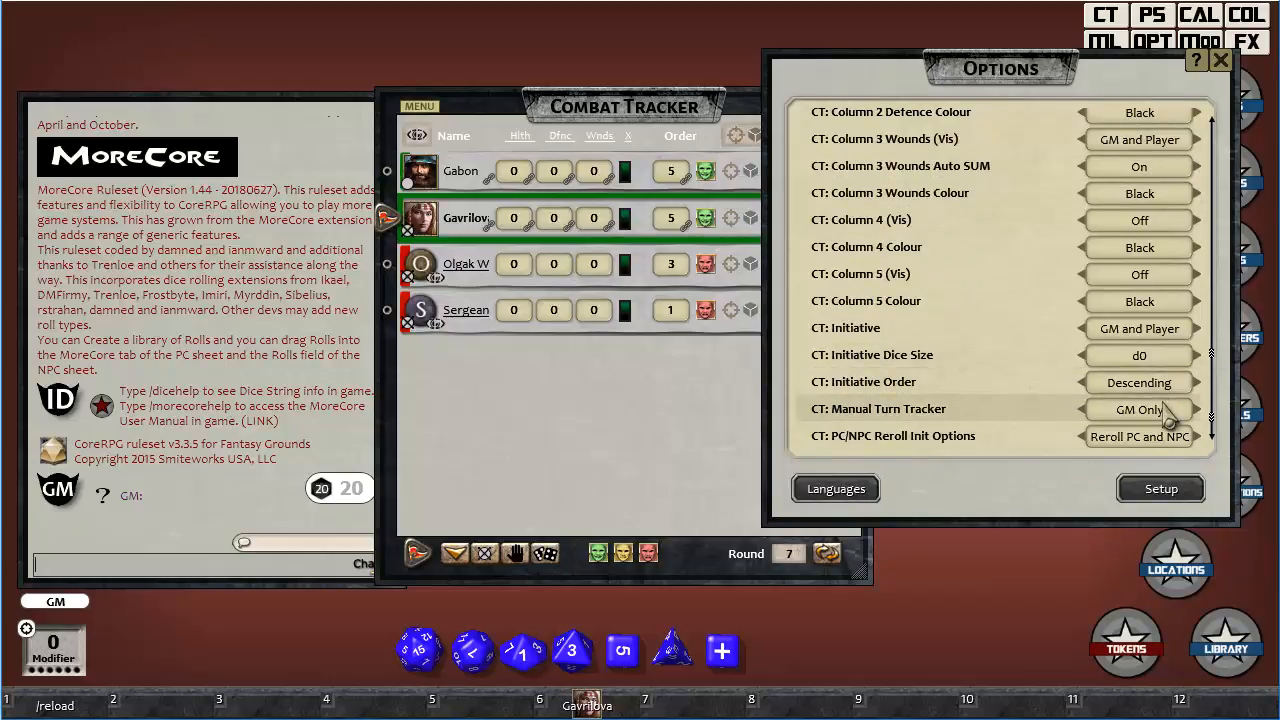
click(548, 560)
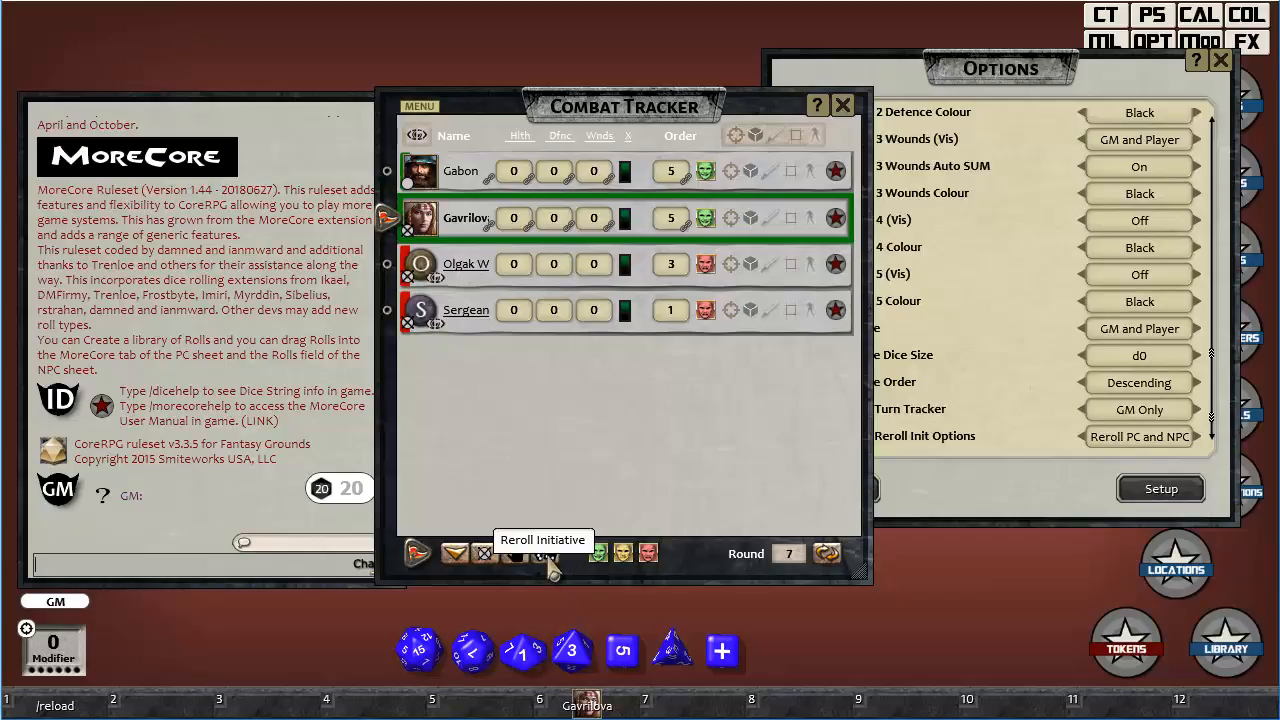
Set CT: Initiative Dice Size back to d10 and reroll initiative for all combatants before and after resetting it.
click(1163, 370)
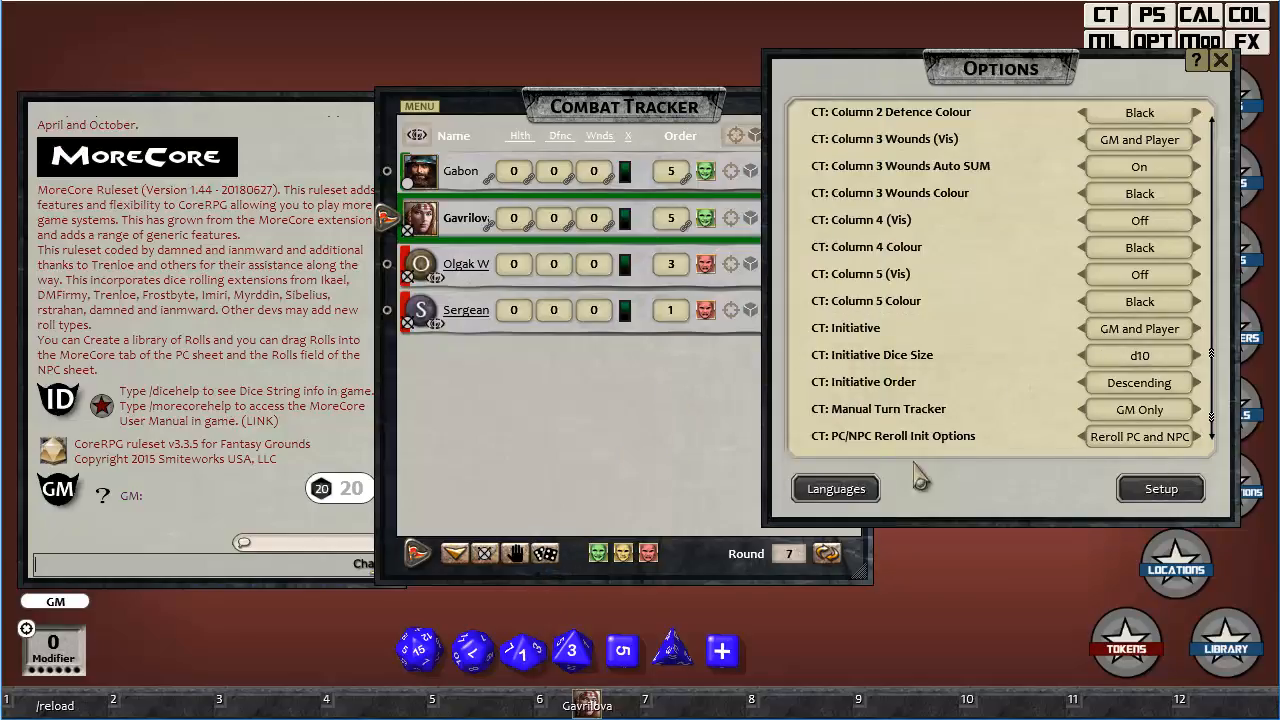
click(546, 555)
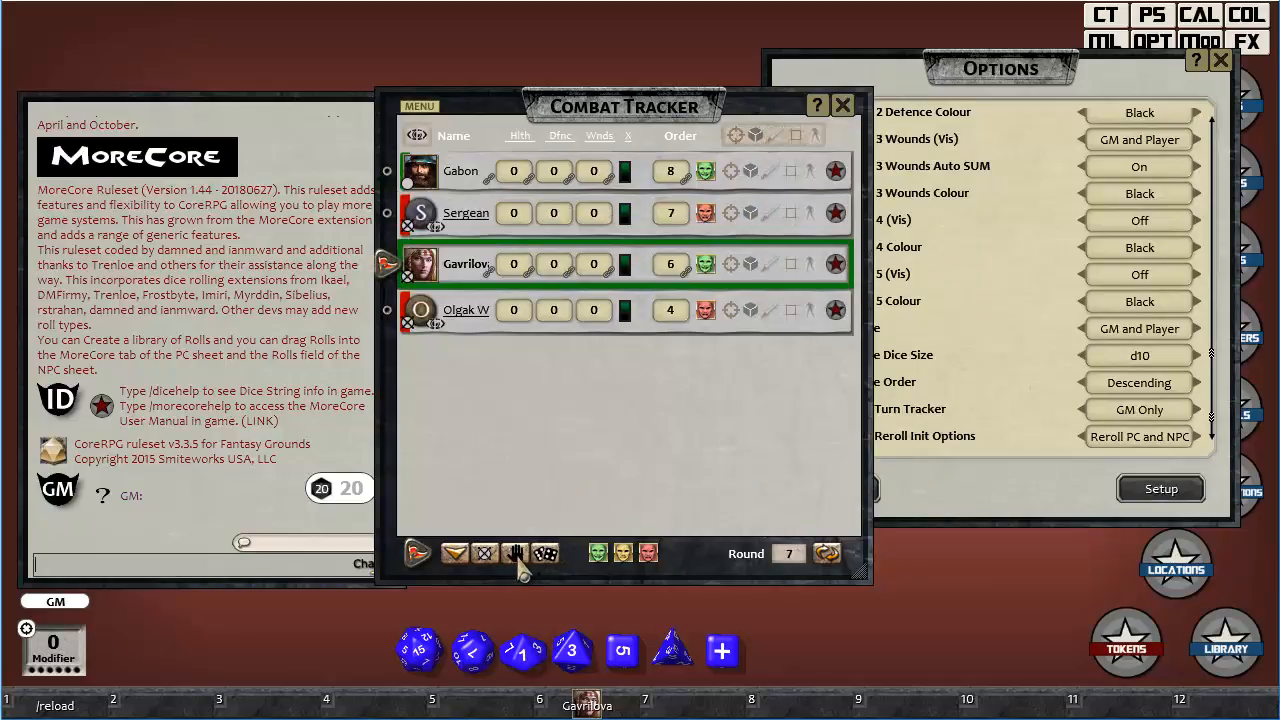
click(517, 561)
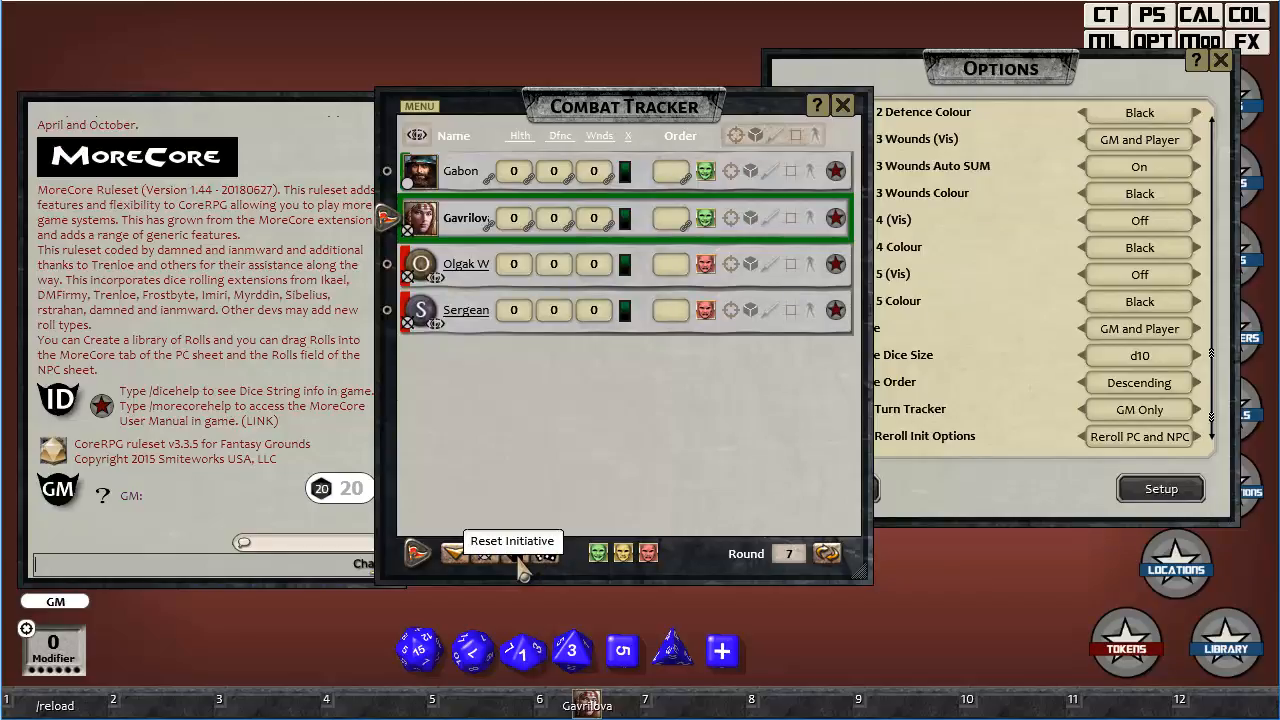
click(546, 560)
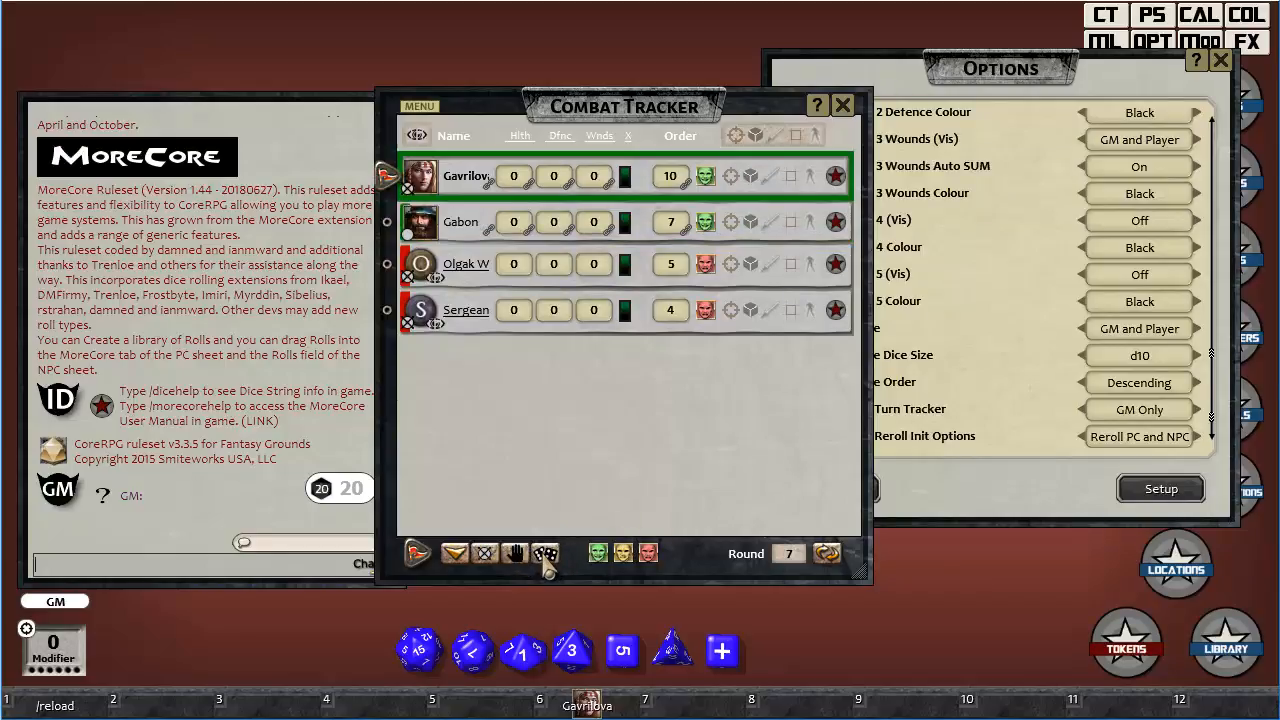
Set CT: PC/NPC Reroll Init Options to Reroll NPC Reset PC and reroll initiative twice in the combat tracker.
click(896, 464)
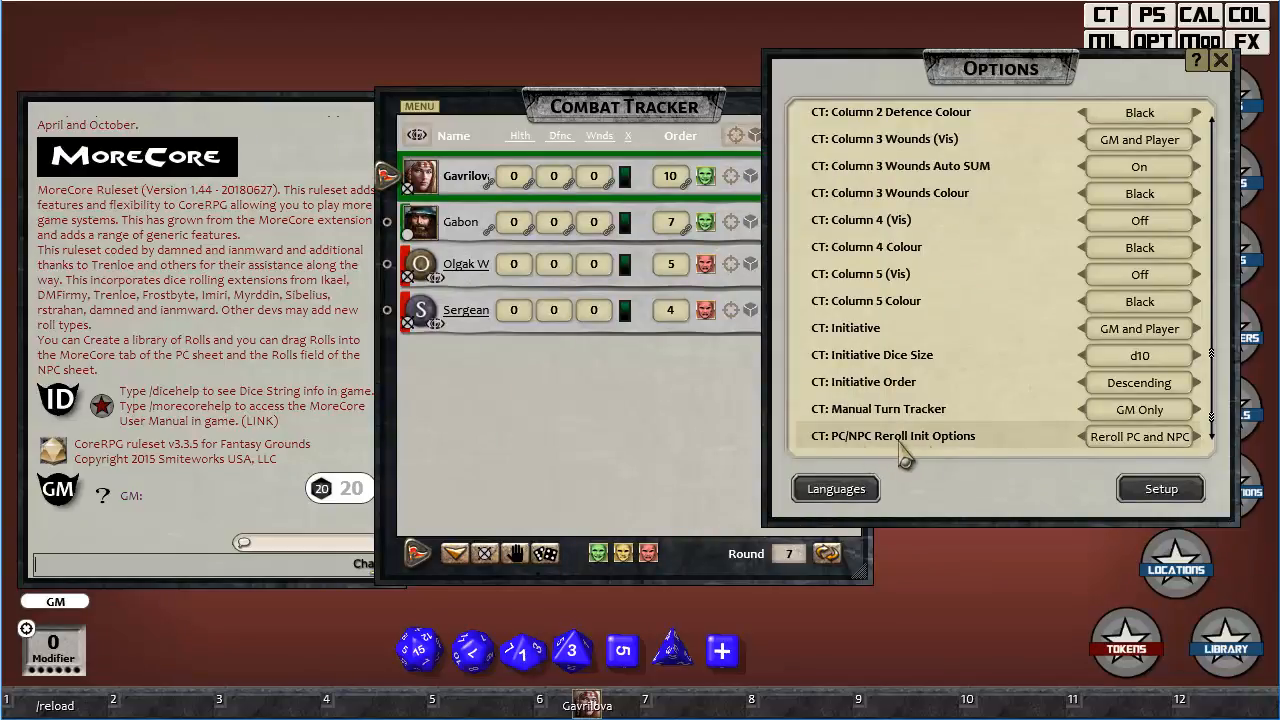
click(1162, 450)
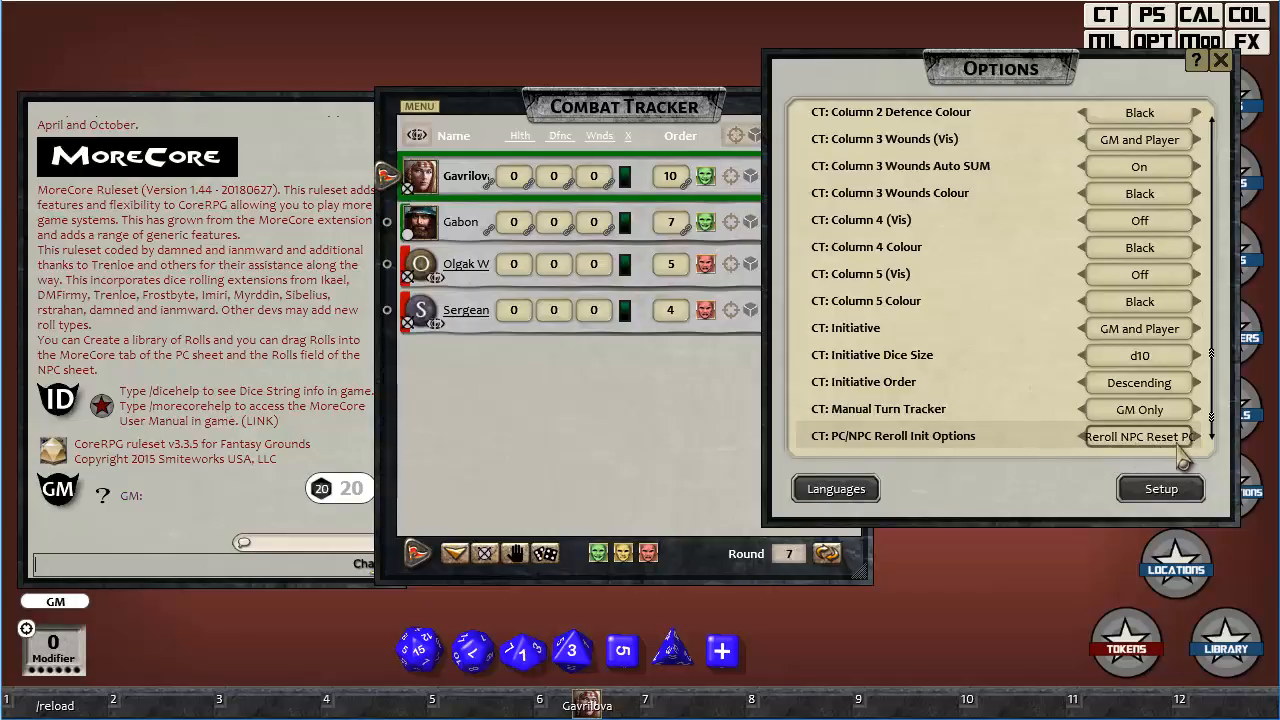
click(546, 555)
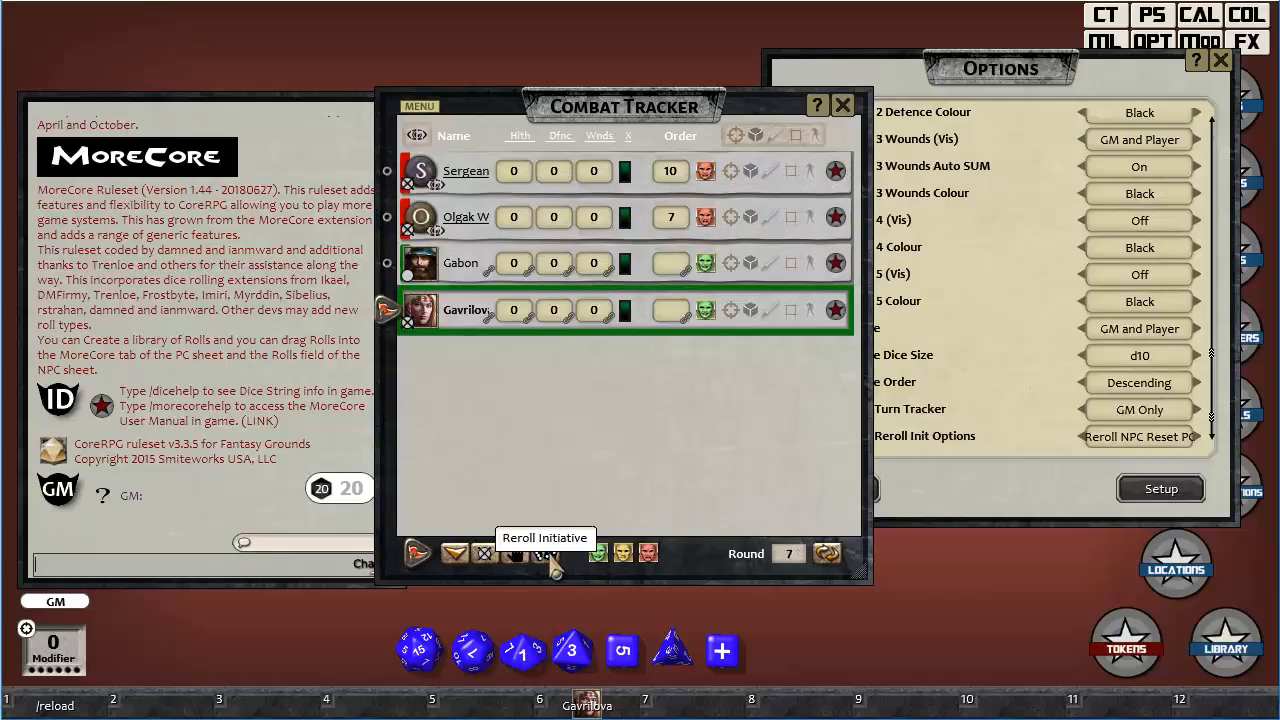
click(550, 562)
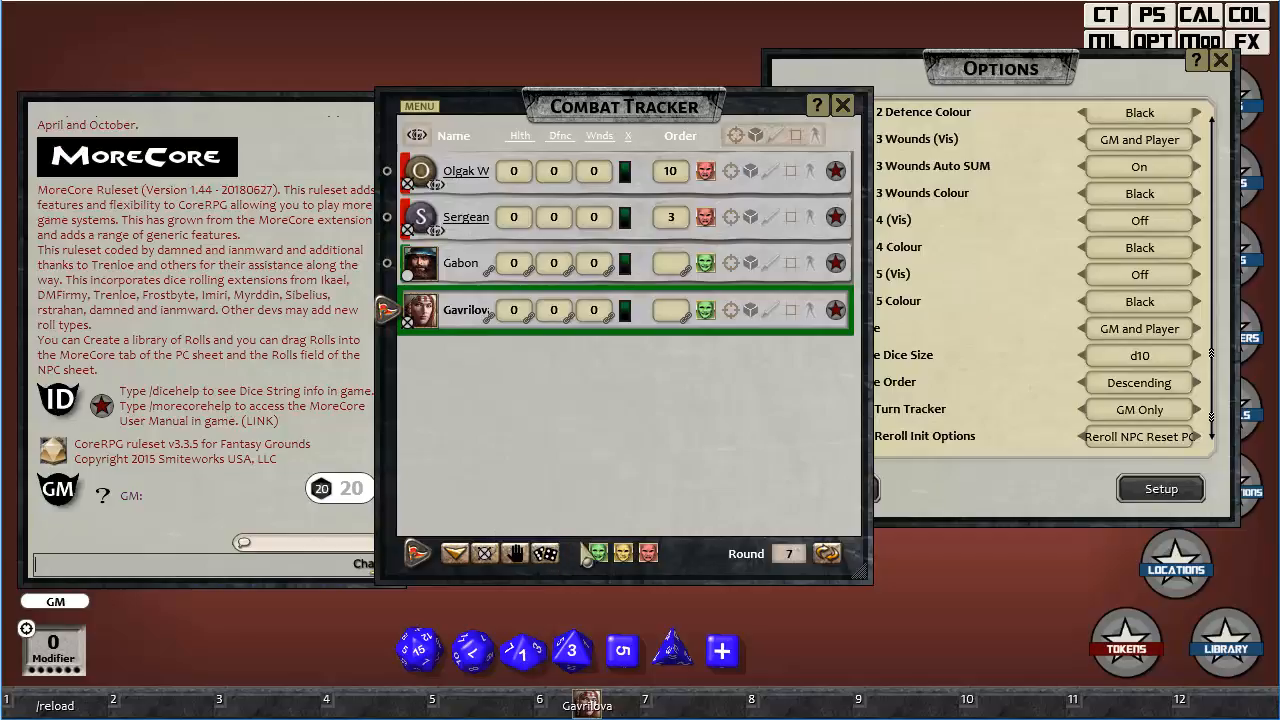
Cycle CT: PC/NPC Reroll Init Options through Reroll PC and NPC and back to Reroll NPC Reset PC.
click(1170, 453)
click(1168, 447)
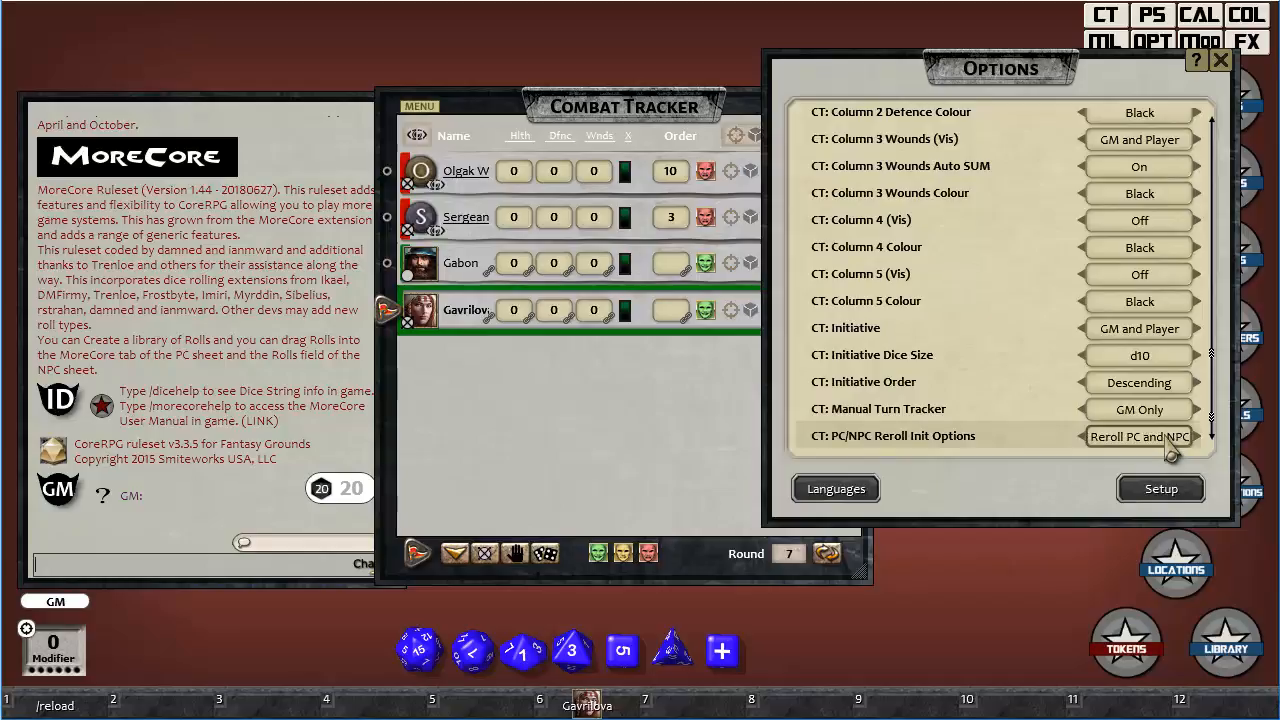
click(1170, 455)
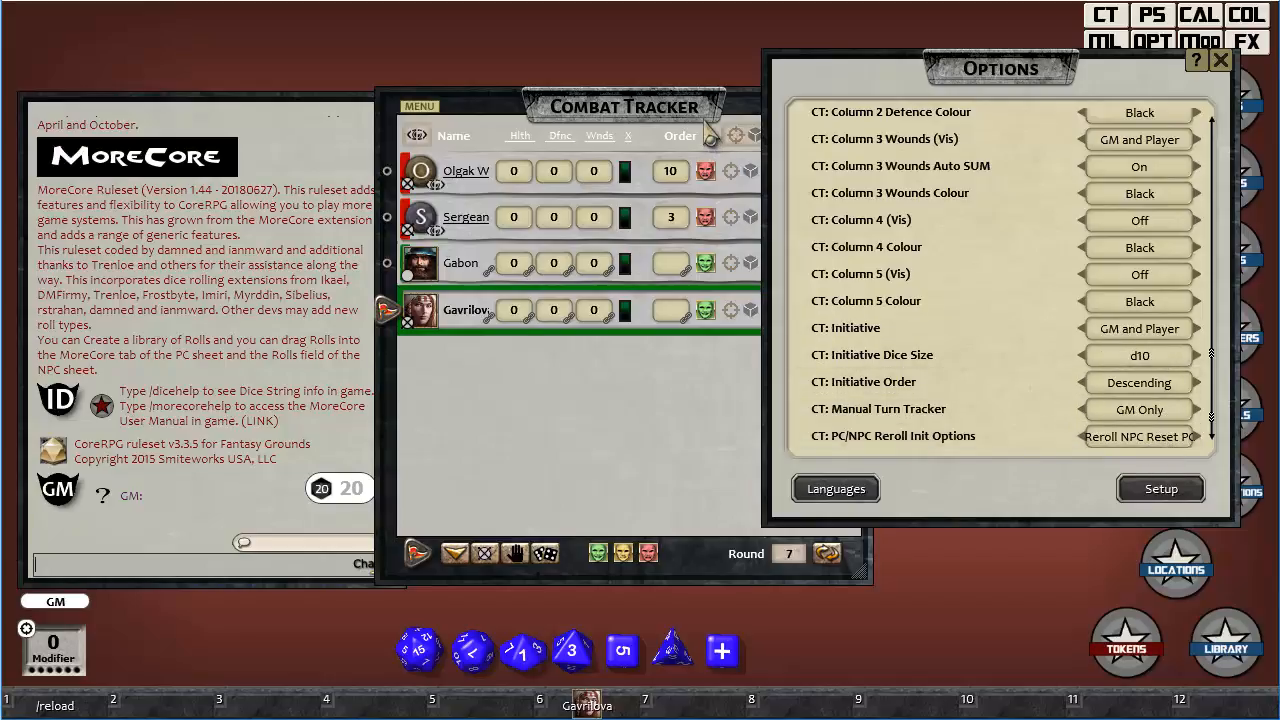
Close the combat tracker and the Options window.
click(752, 118)
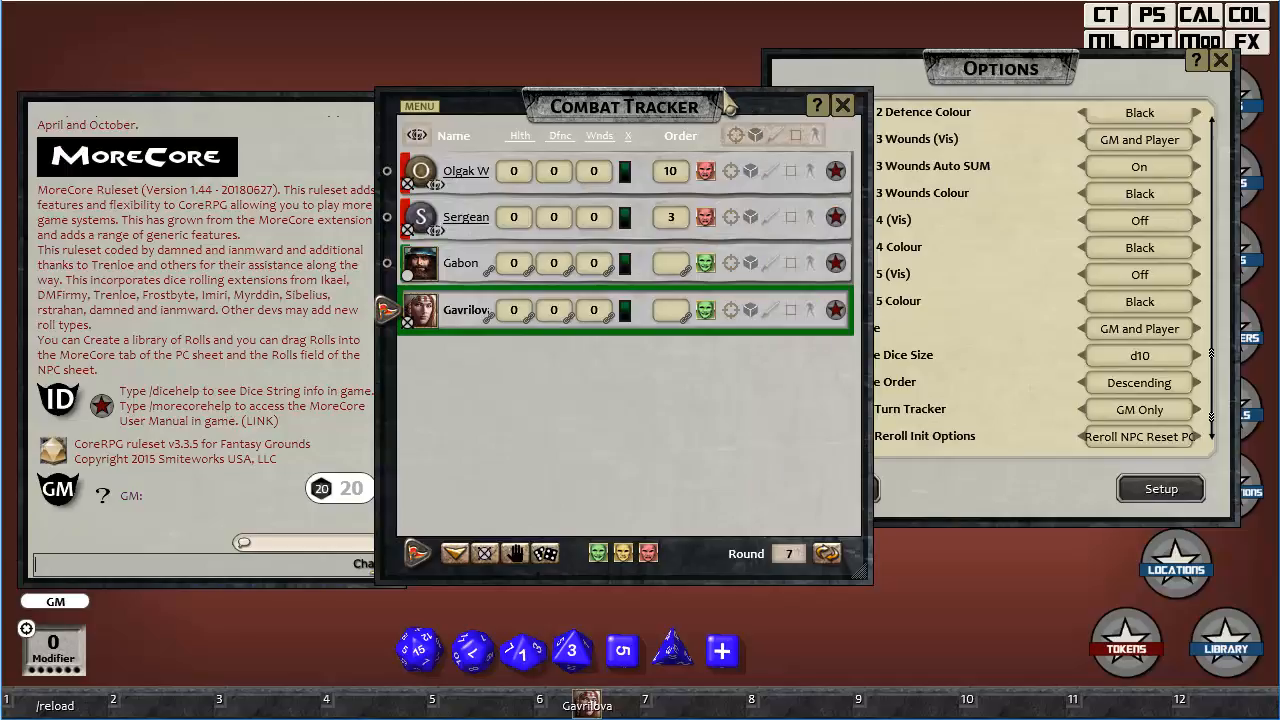
click(845, 108)
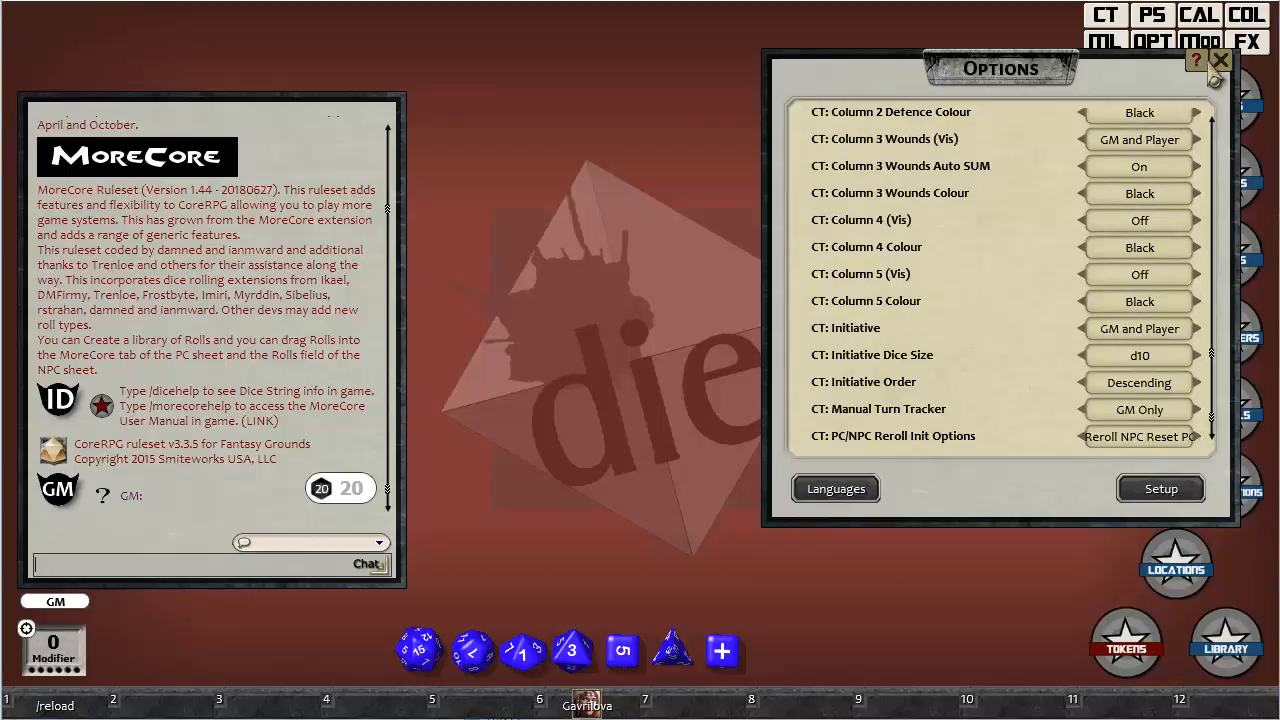
click(1219, 62)
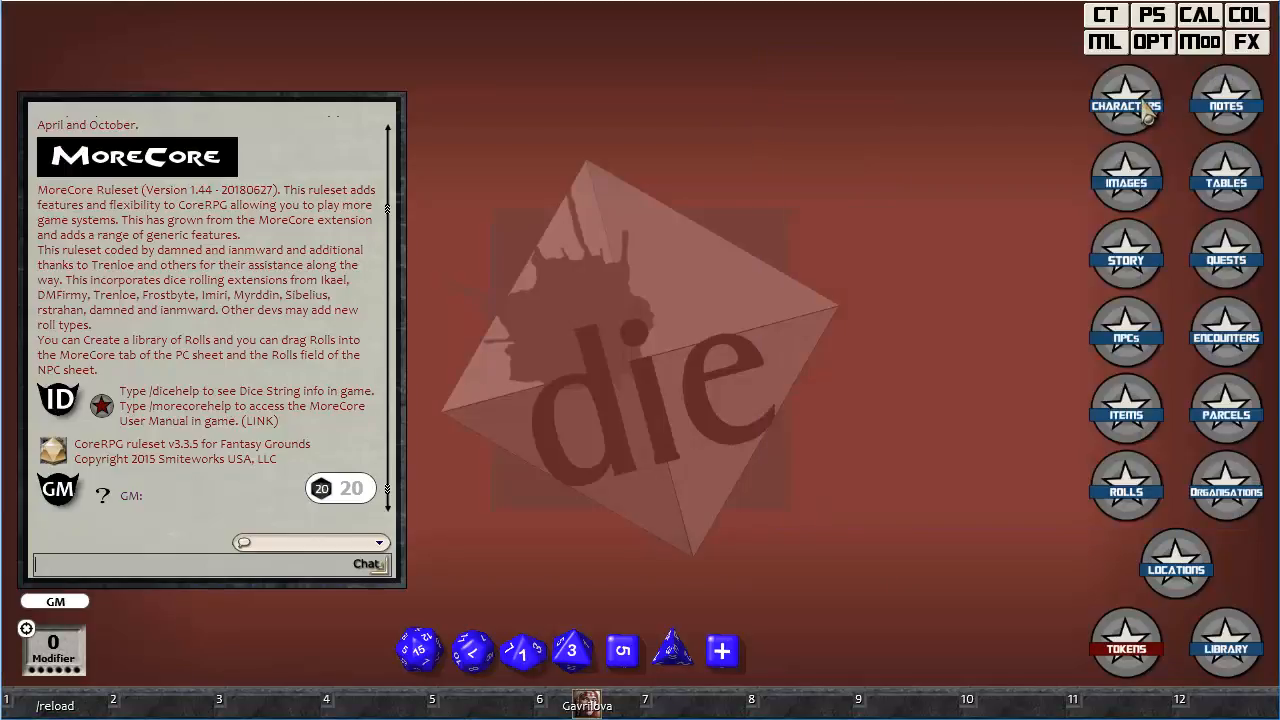
Open Gavrilova's character sheet and compare its MoreCore page with the experience, required XP and level fields on the Notes page.
click(587, 700)
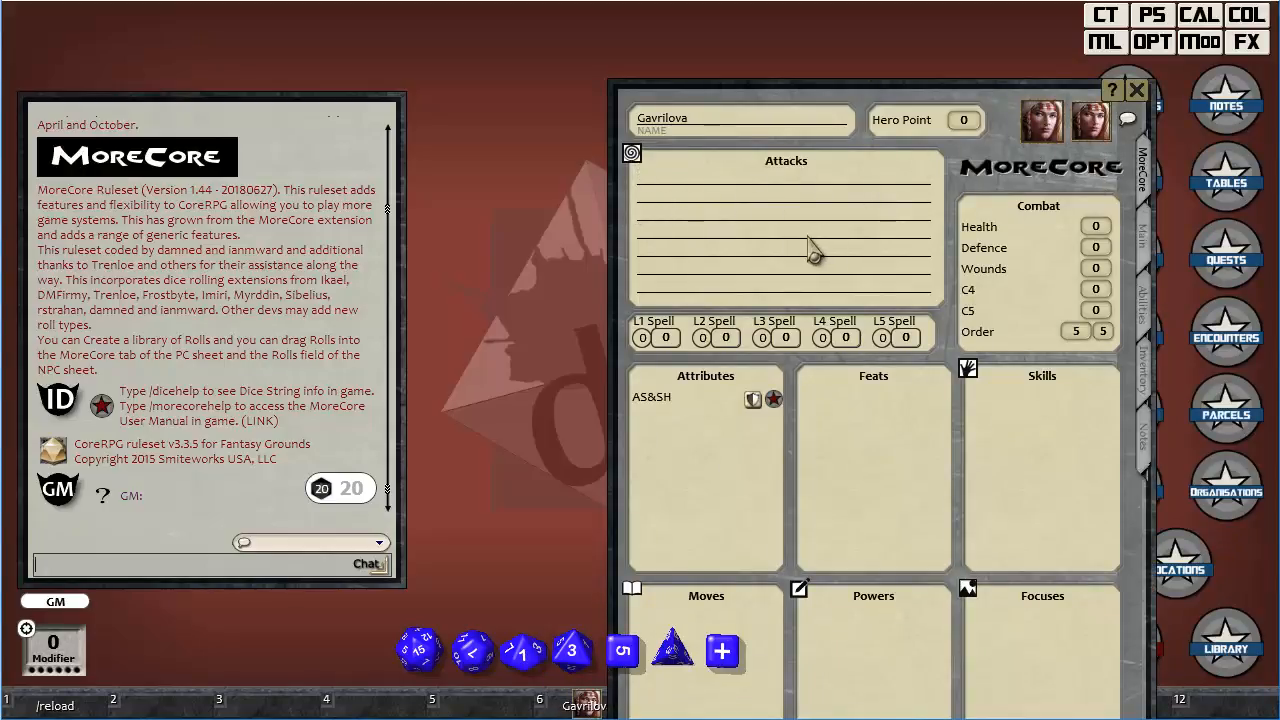
click(1144, 440)
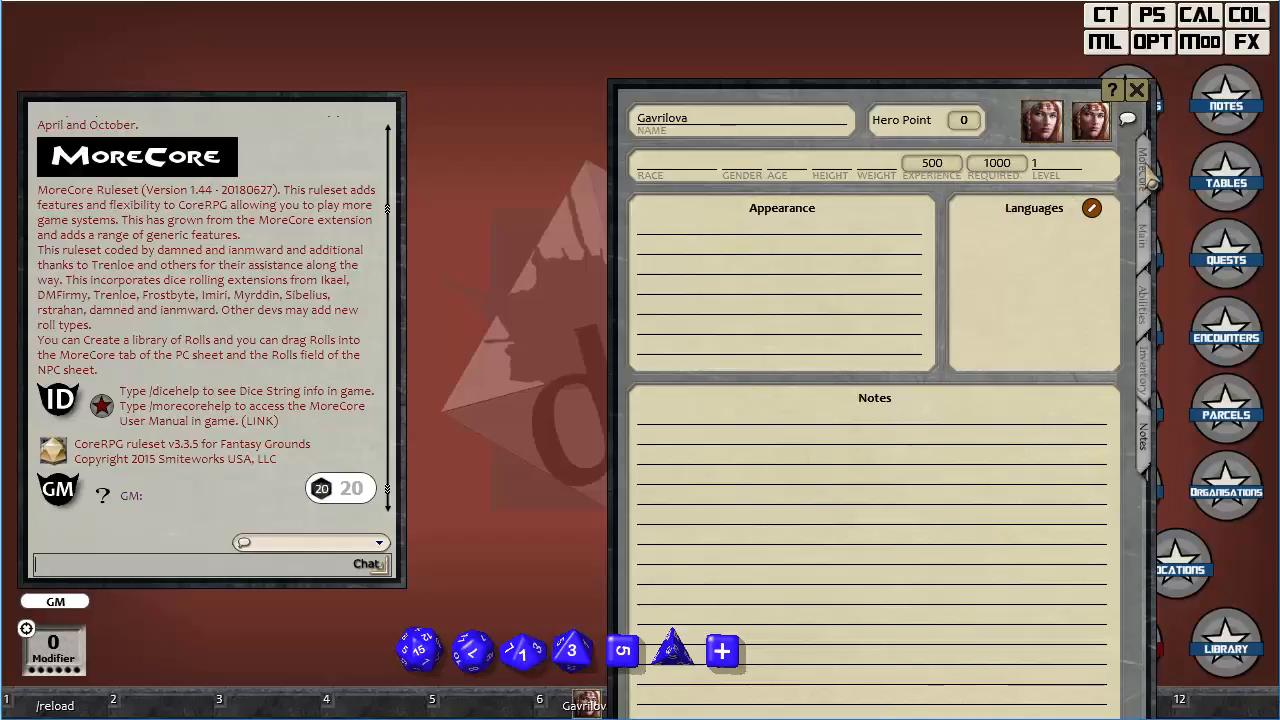
click(1143, 172)
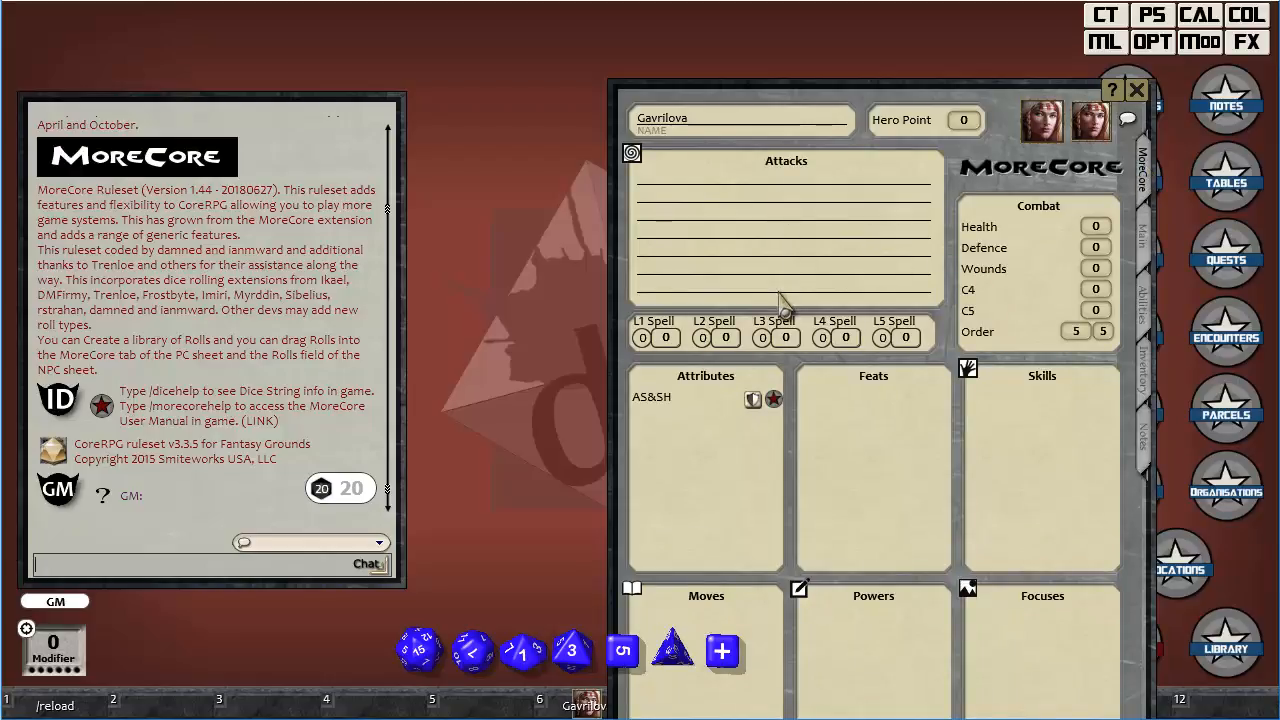
click(1142, 438)
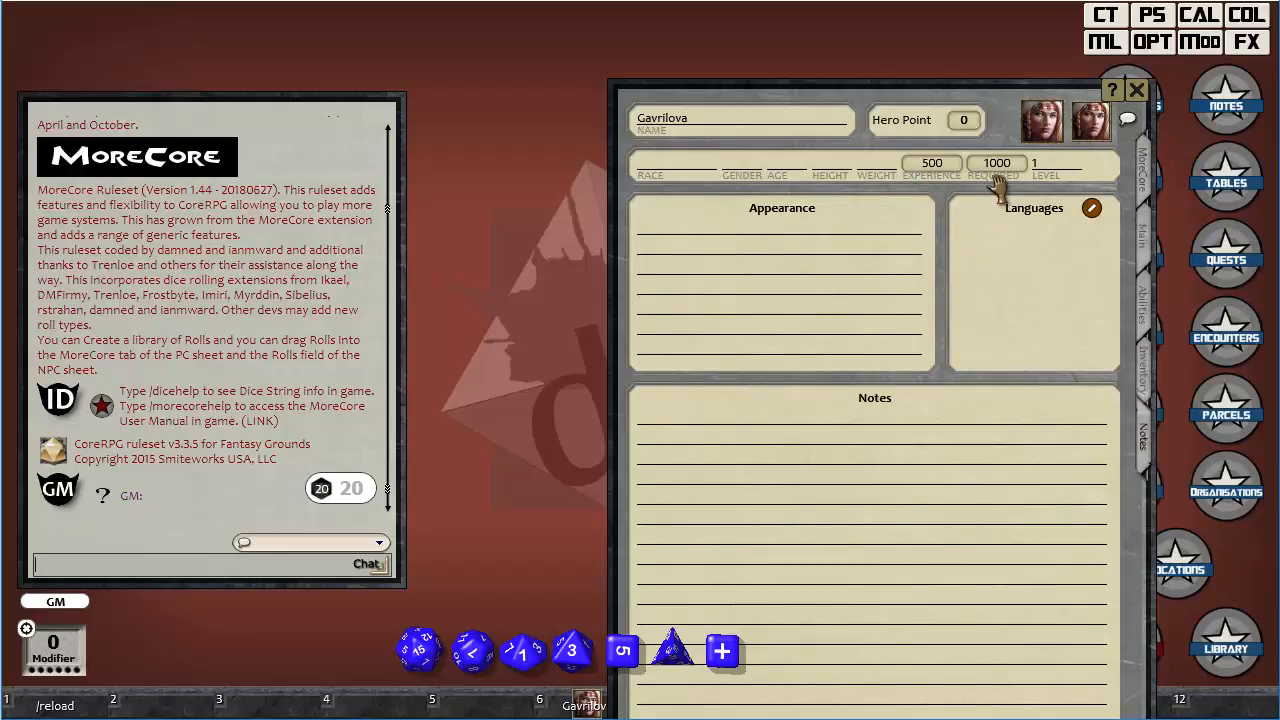
Open the party sheet beside Gavrilova's sheet and add the character Gabon to the party.
drag(975, 98, 573, 42)
click(1153, 18)
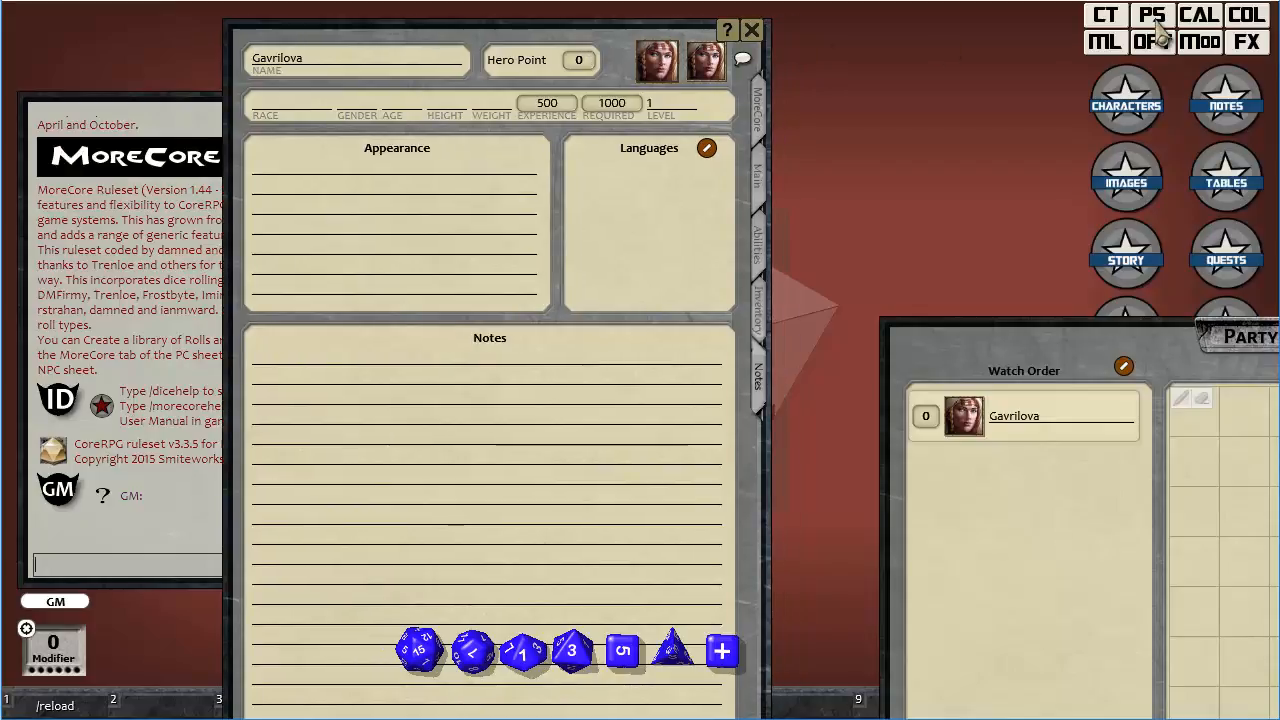
drag(1077, 352, 655, 153)
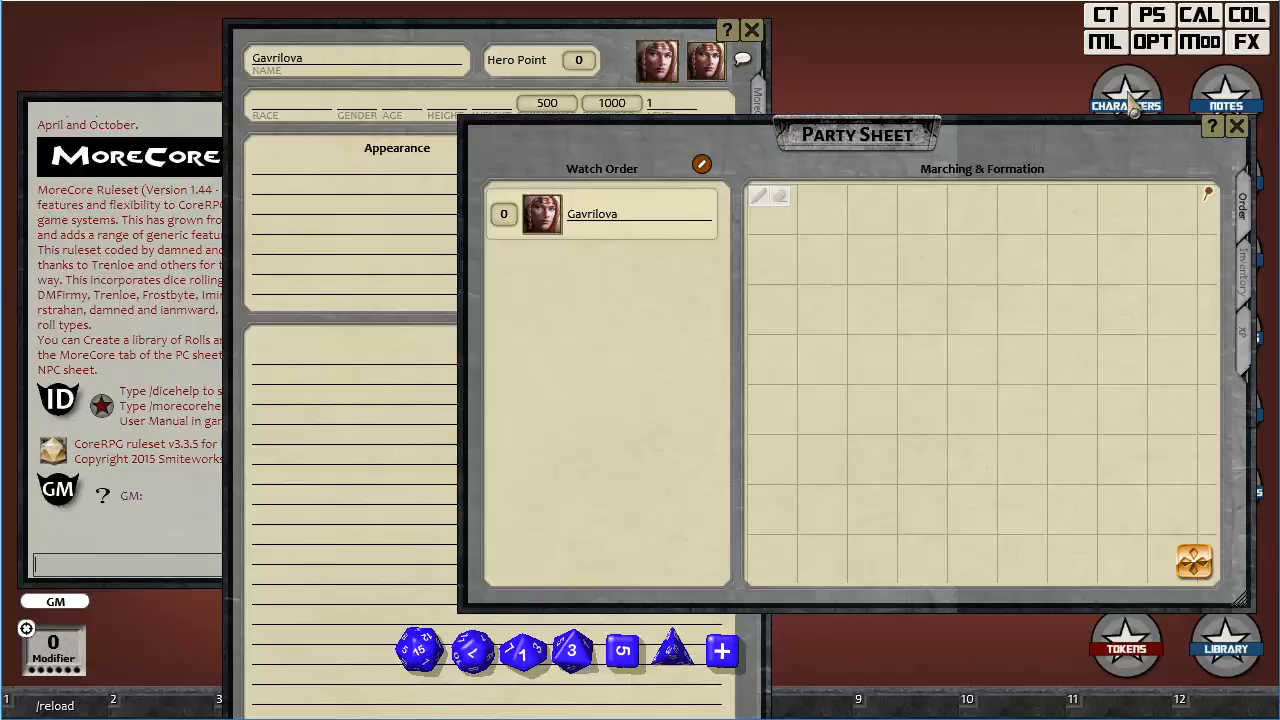
click(1130, 105)
drag(682, 262, 632, 588)
click(1017, 168)
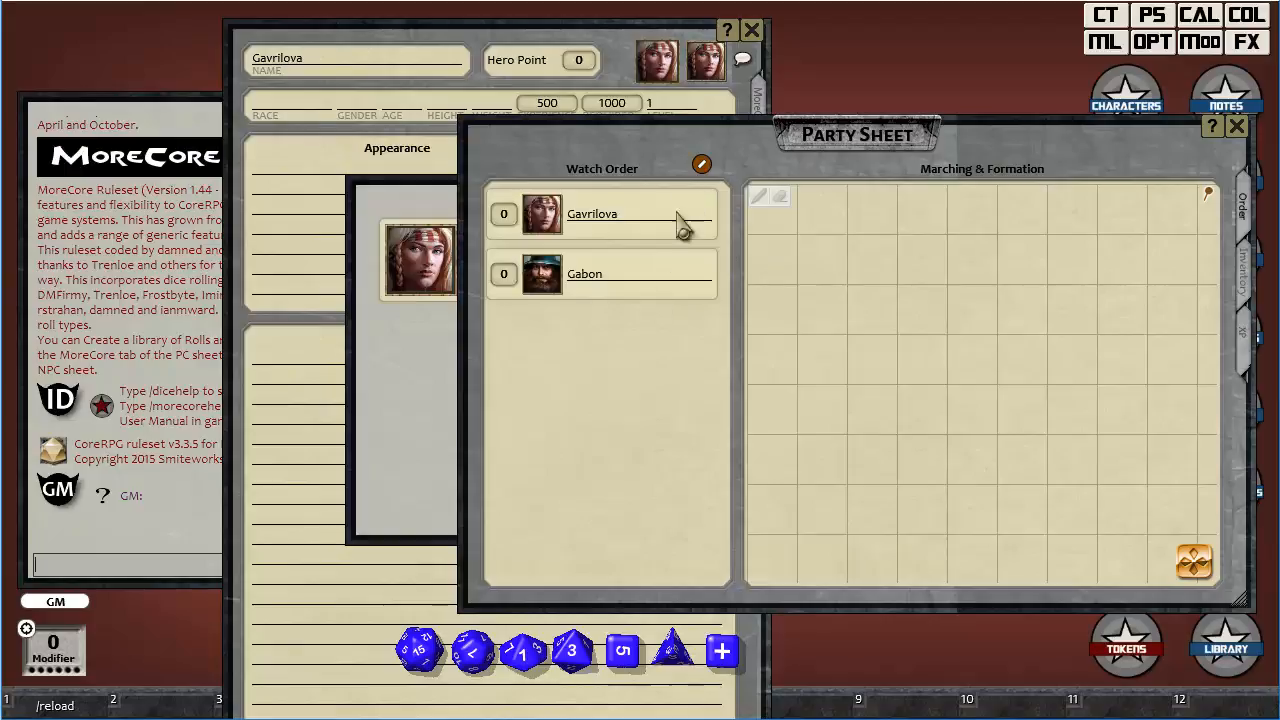
Show the party sheet's XP page, close the character selection and move the party sheet clear of the record shortcuts.
click(1252, 352)
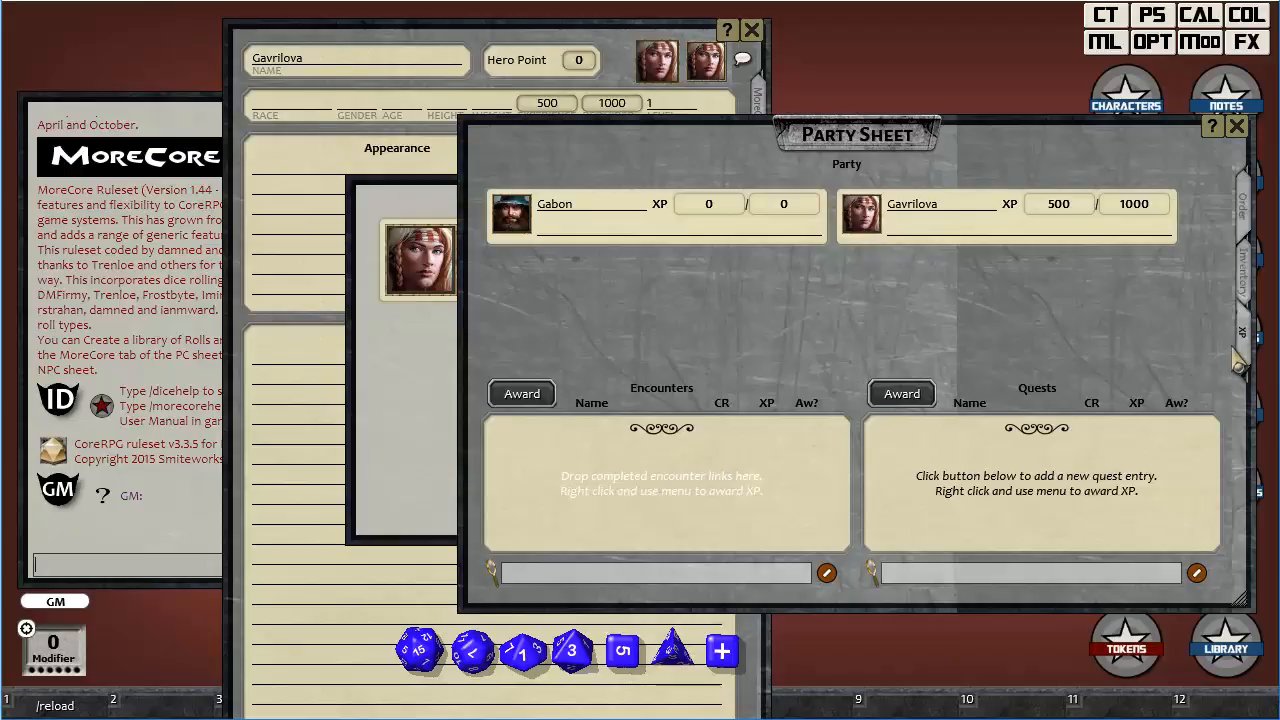
click(376, 196)
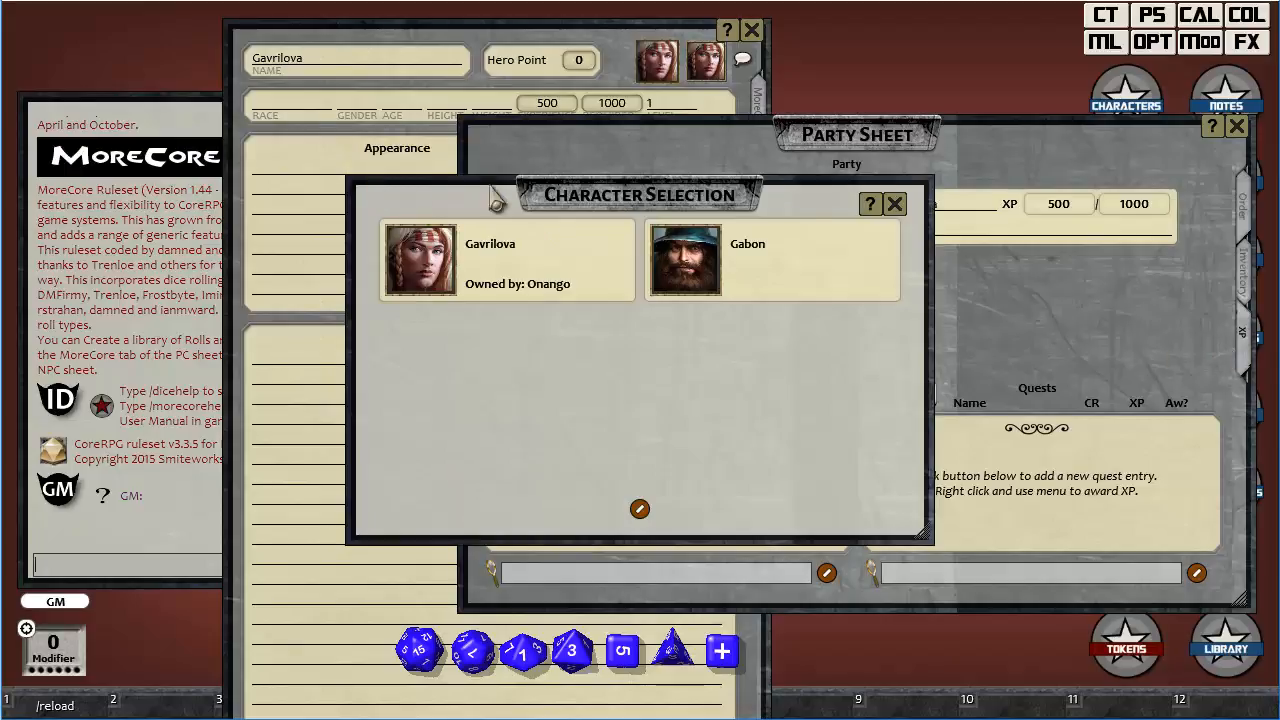
click(889, 205)
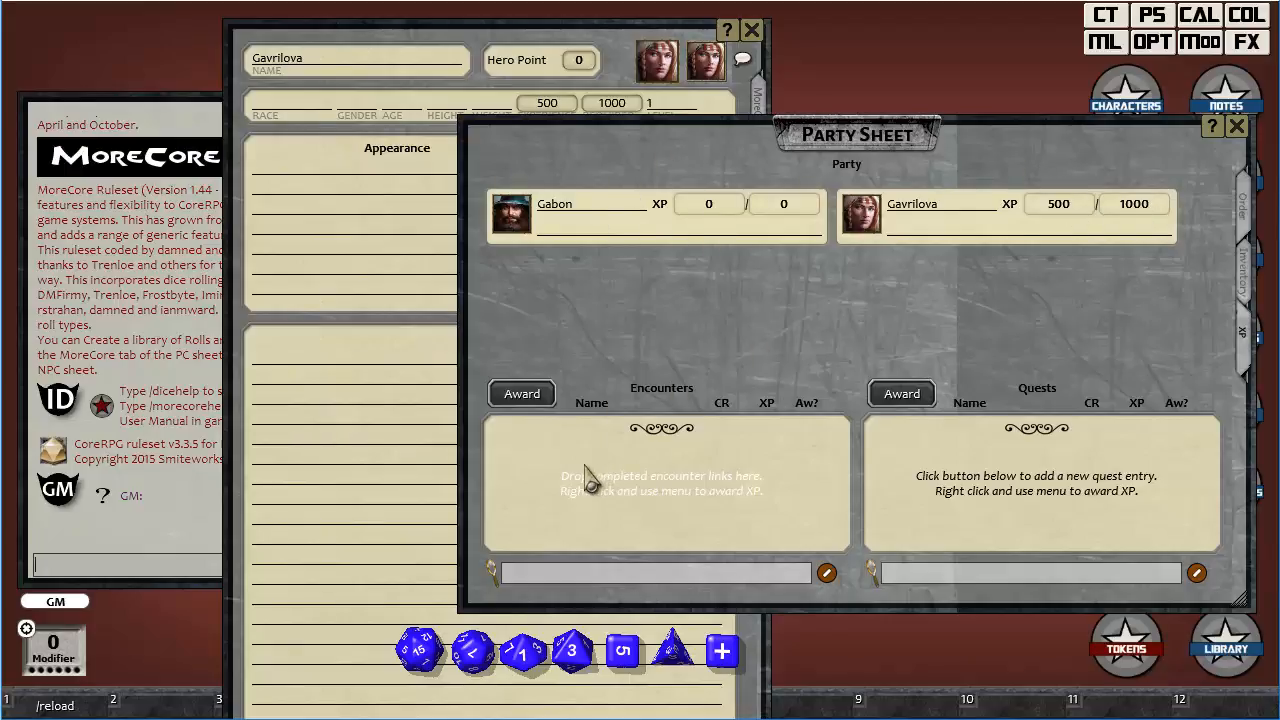
drag(1057, 141, 910, 99)
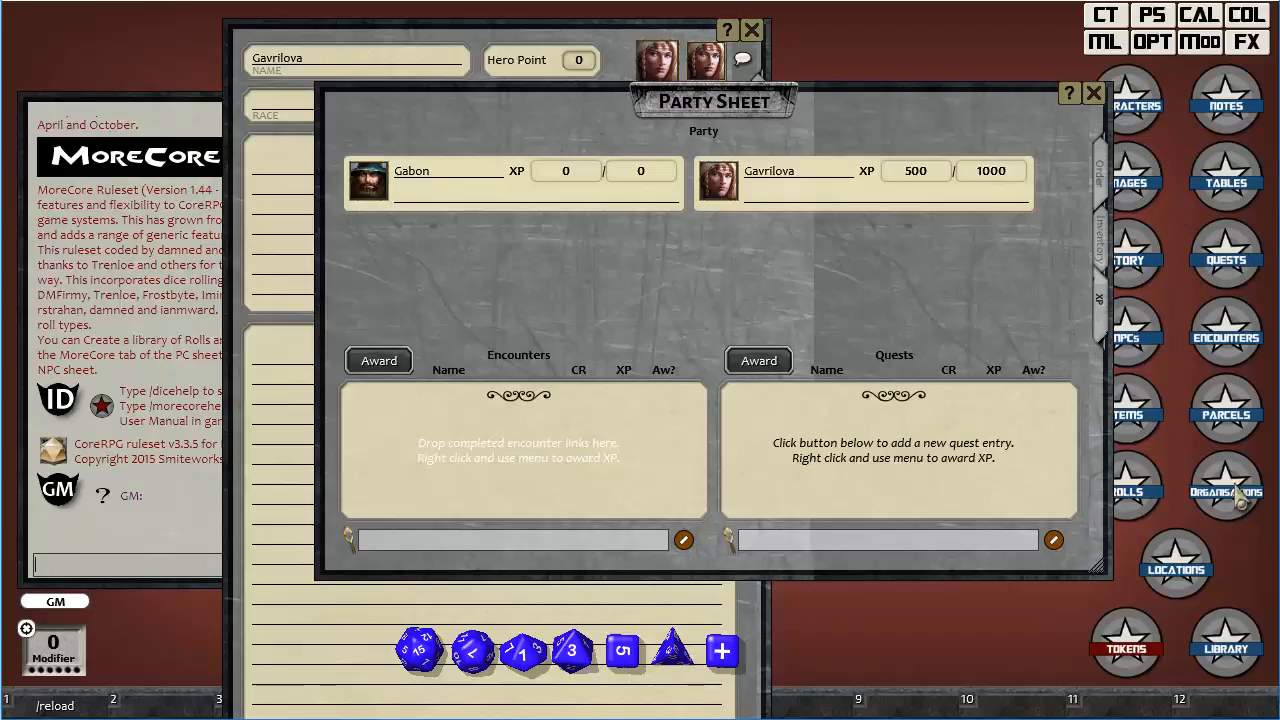
Create a new encounter named Band of Brigands.
click(1228, 340)
right_click(607, 307)
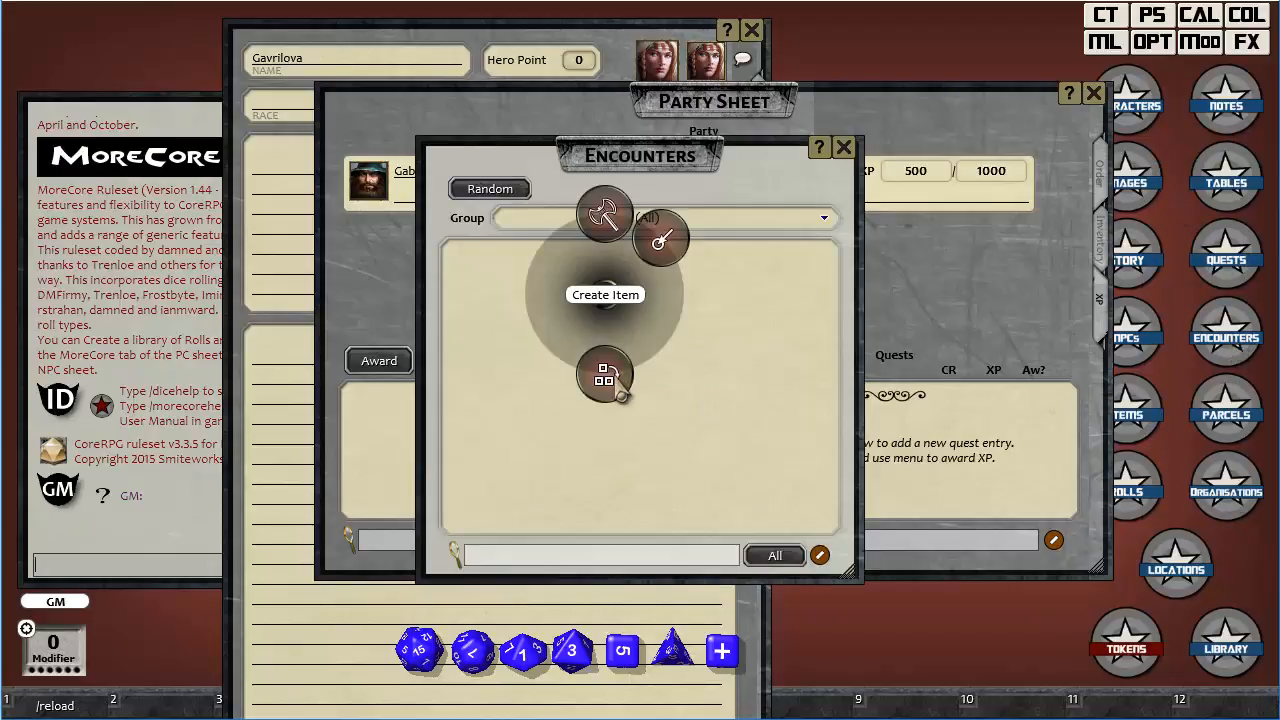
click(614, 378)
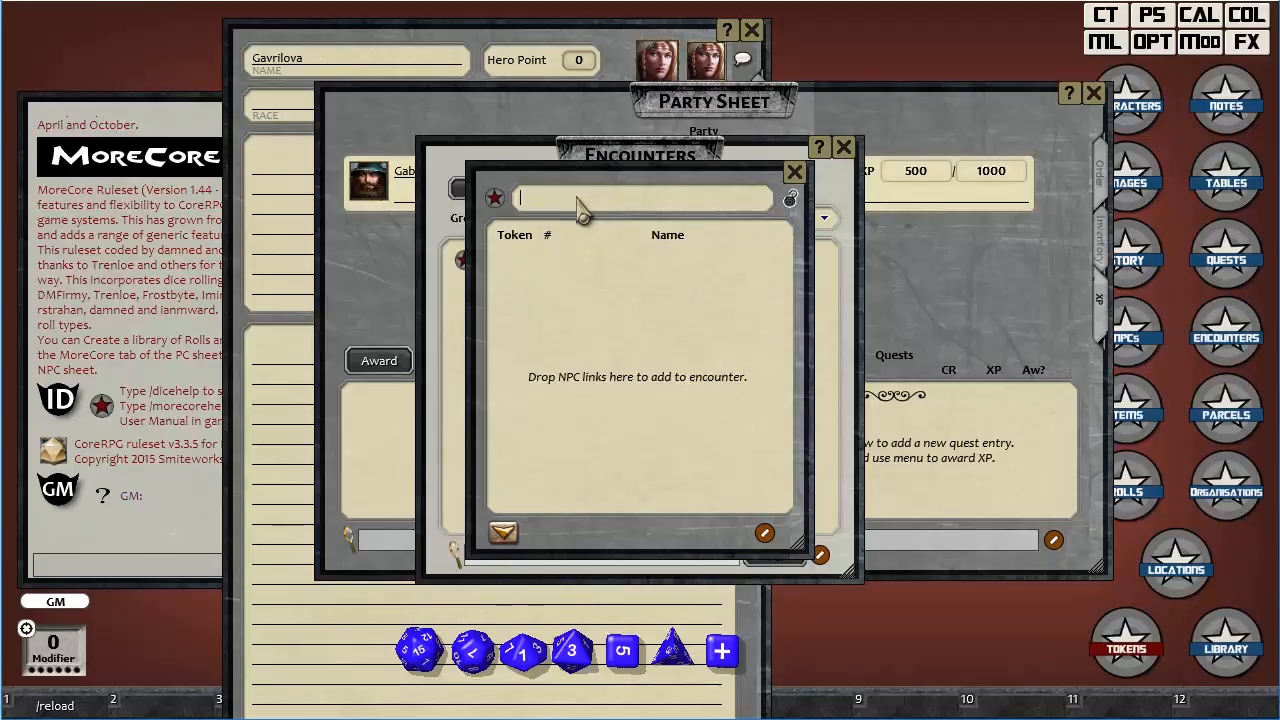
key(shift)
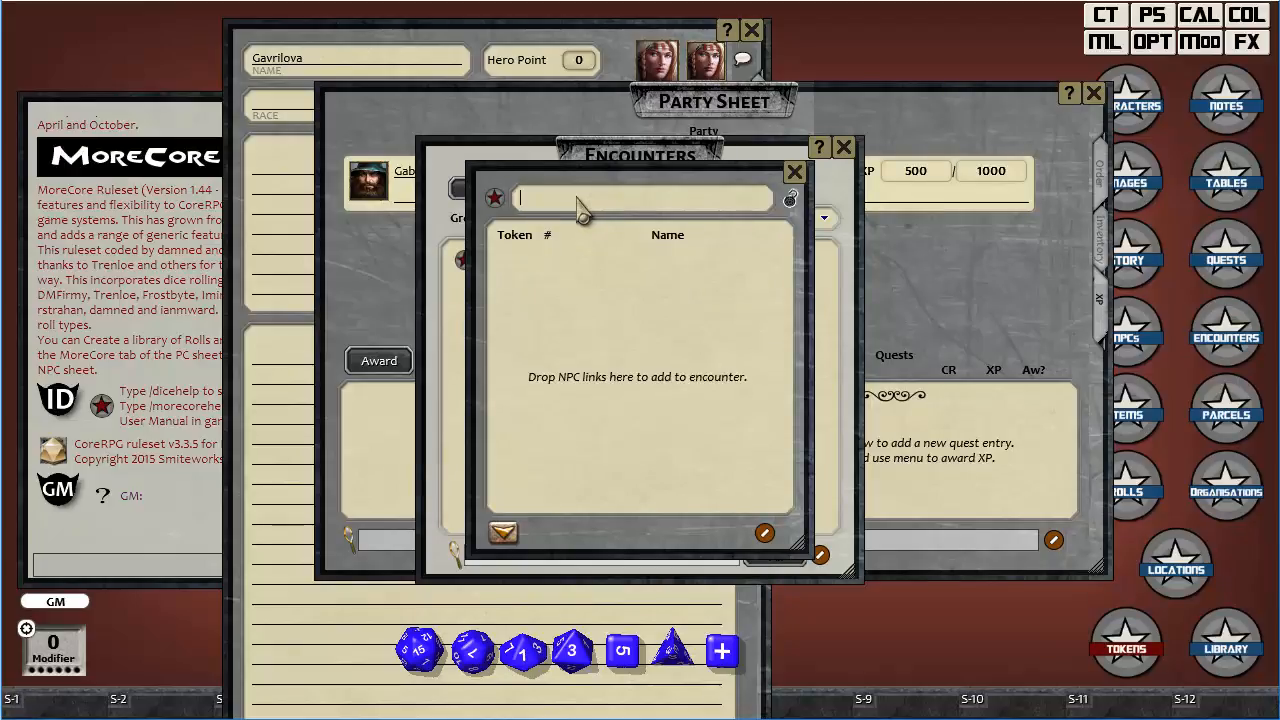
text(Band of Br)
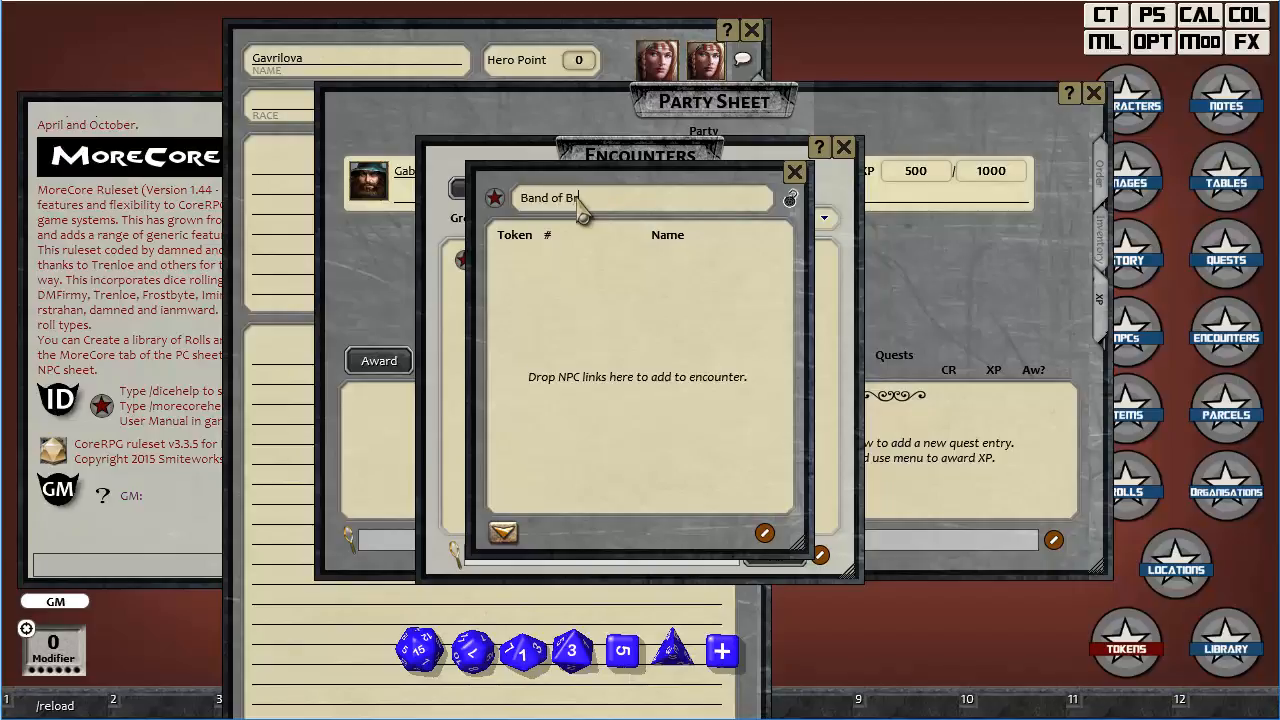
text(igands)
key(Return)
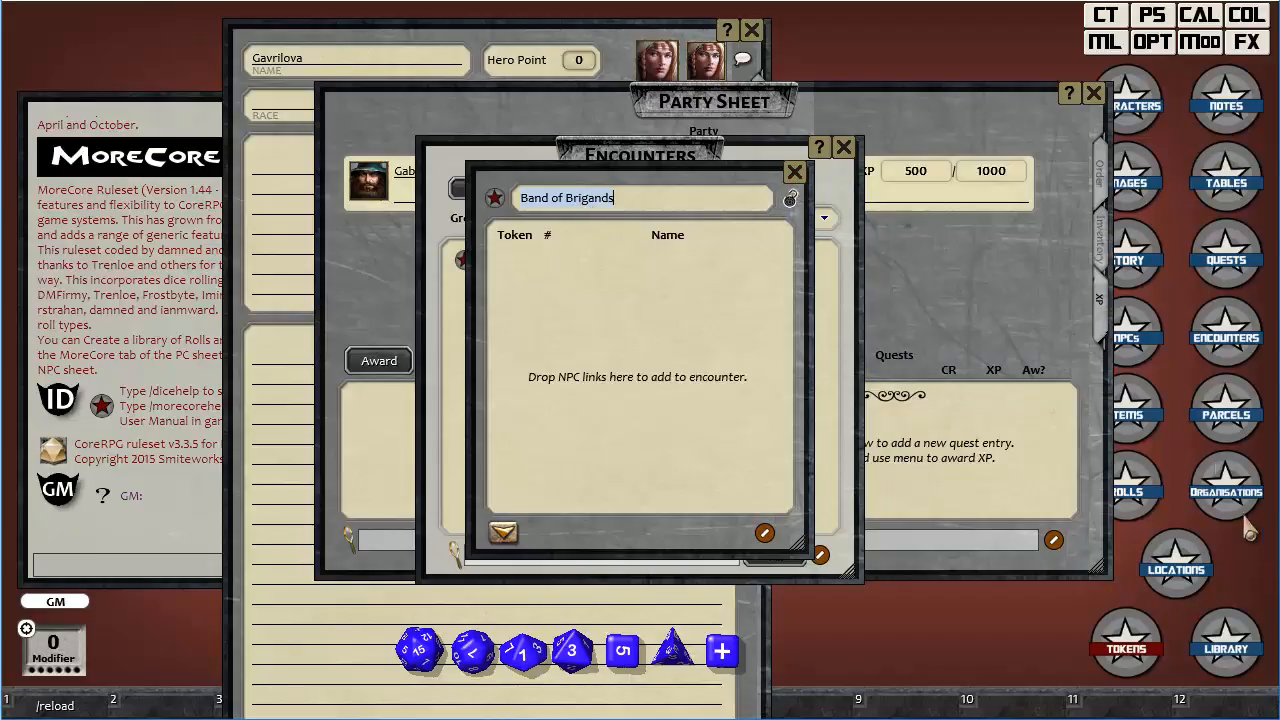
Add the NPC Sergeant Gryff to the Band of Brigands encounter and close both the encounter and the NPC list.
click(1135, 337)
drag(855, 317, 557, 330)
click(794, 173)
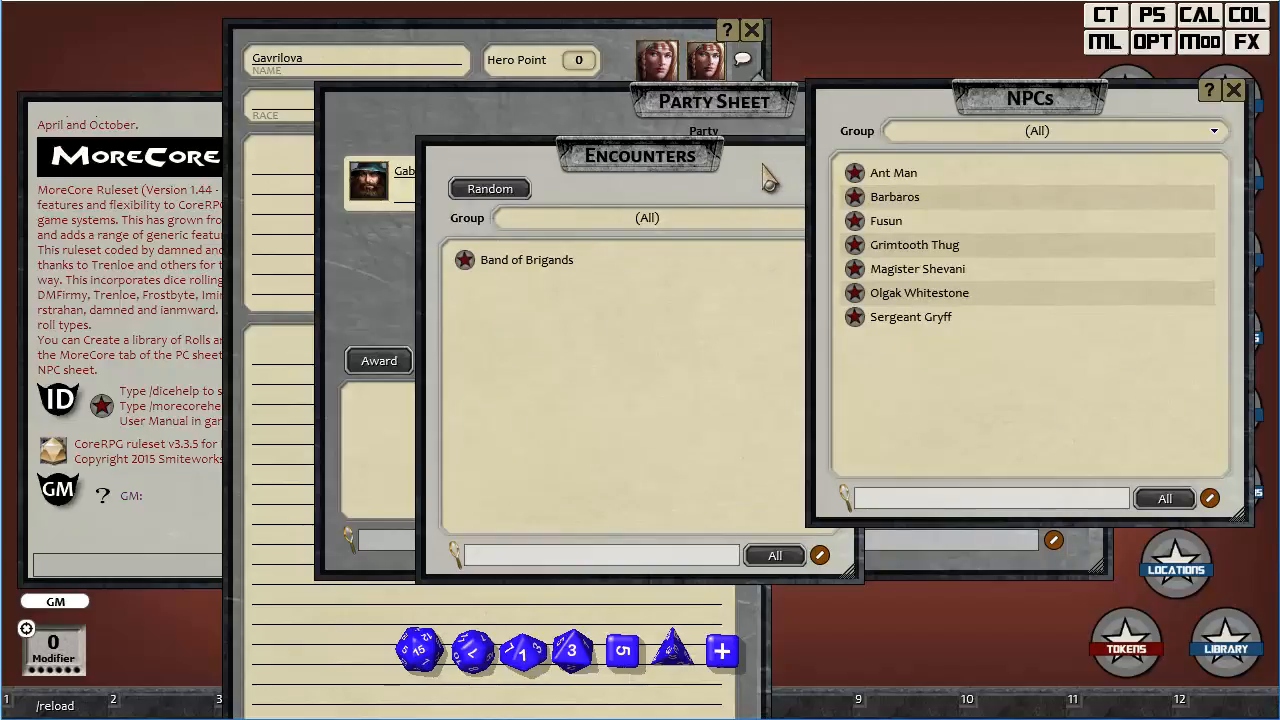
click(1234, 90)
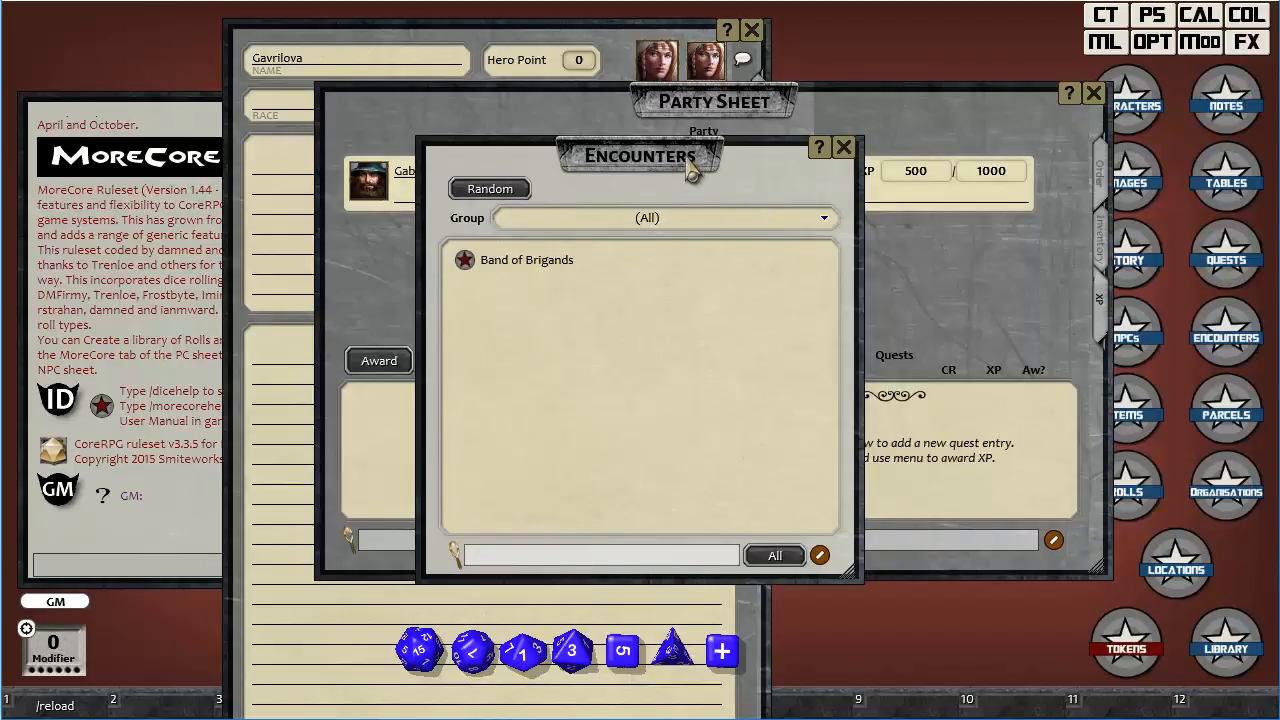
Add the Band of Brigands encounter to the party sheet's Encounters list and set its XP to 2000.
drag(672, 158, 984, 182)
drag(776, 284, 400, 448)
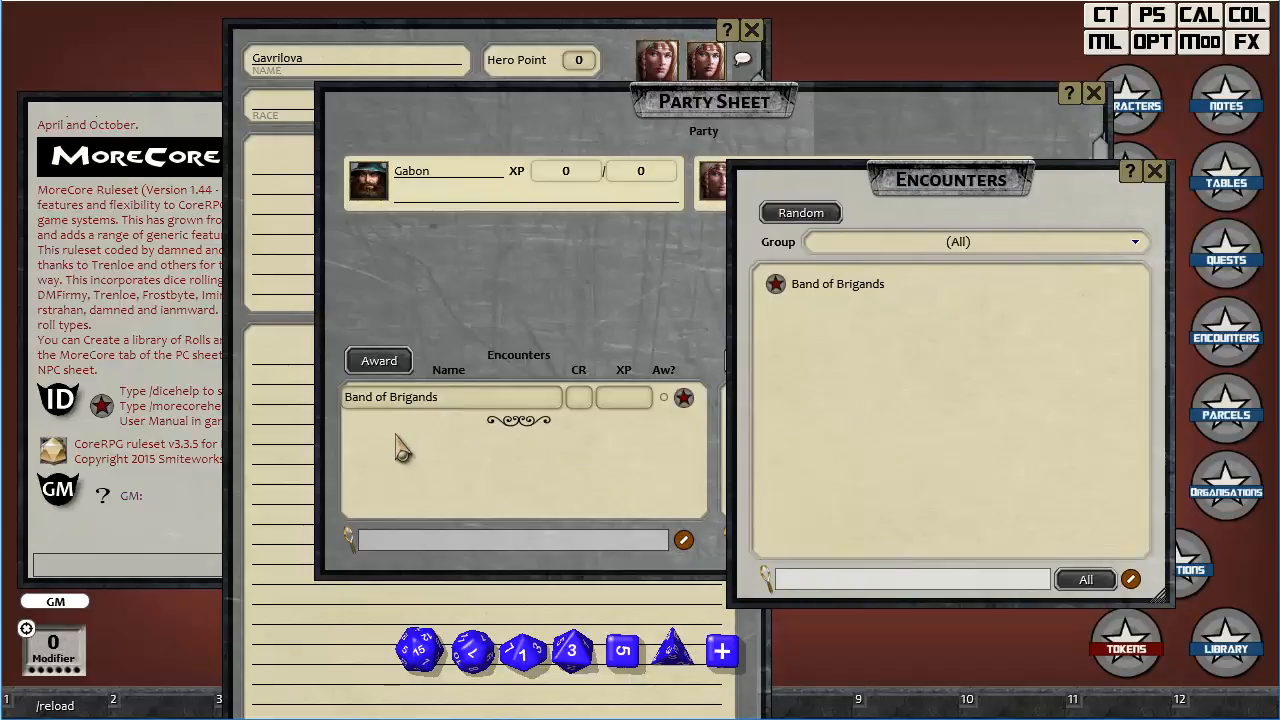
click(624, 401)
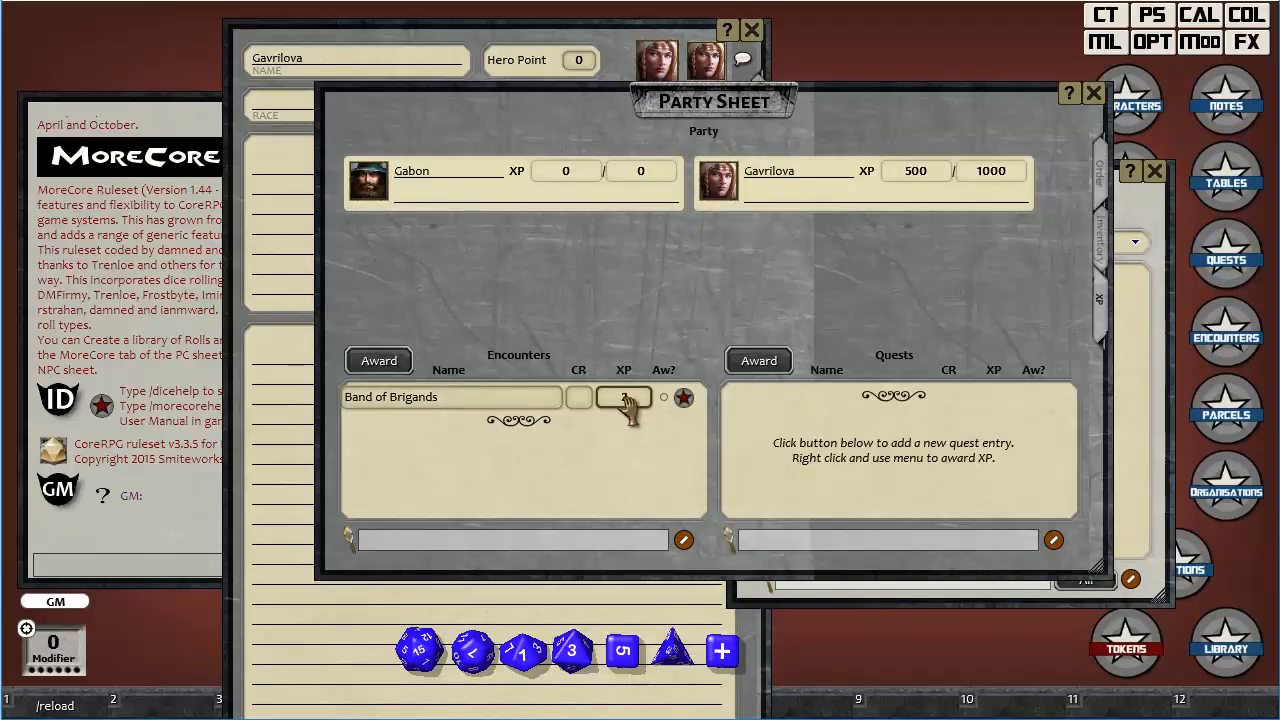
text(000)
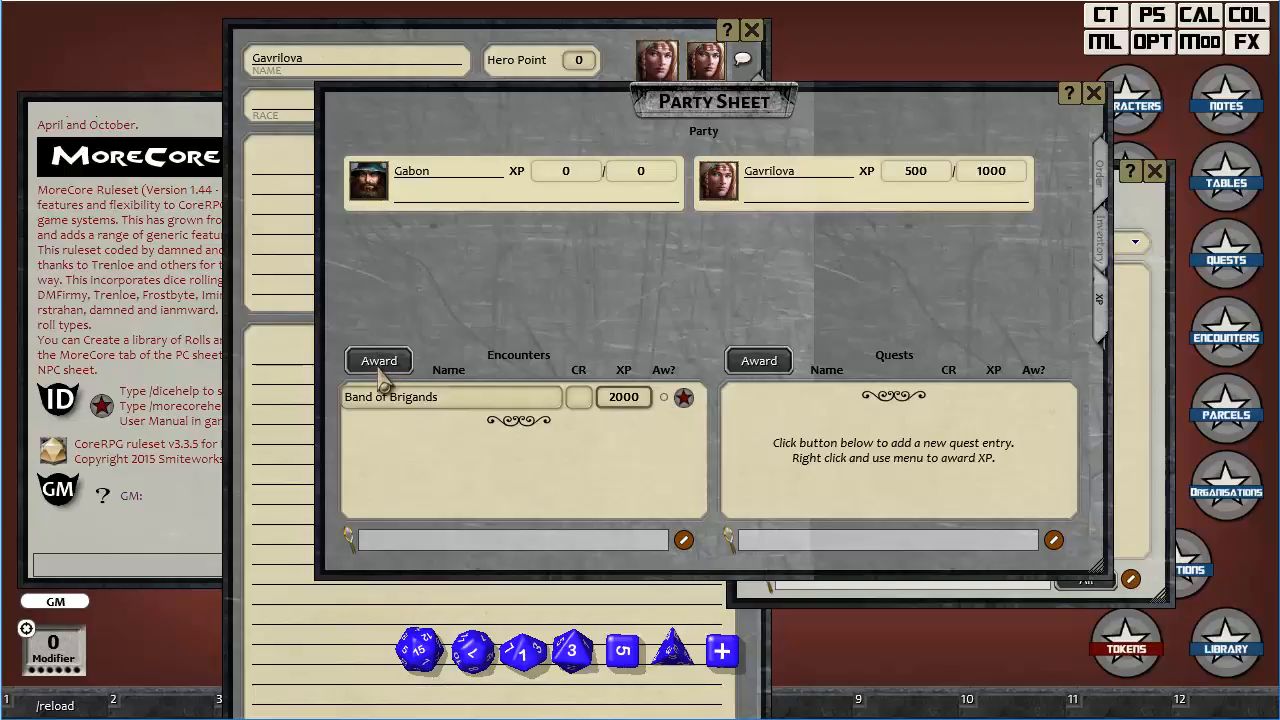
Try awarding Band of Brigands while it is marked as awarded, then clear the mark and award its XP to the party.
click(665, 399)
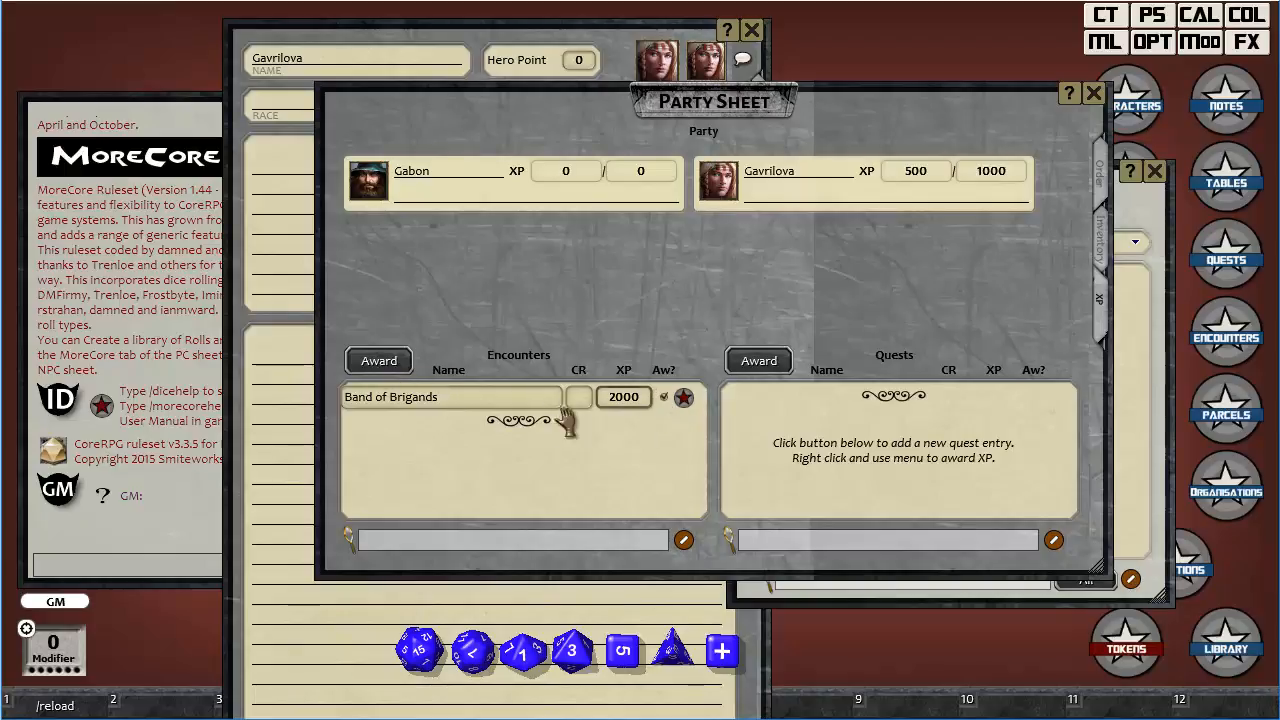
click(371, 367)
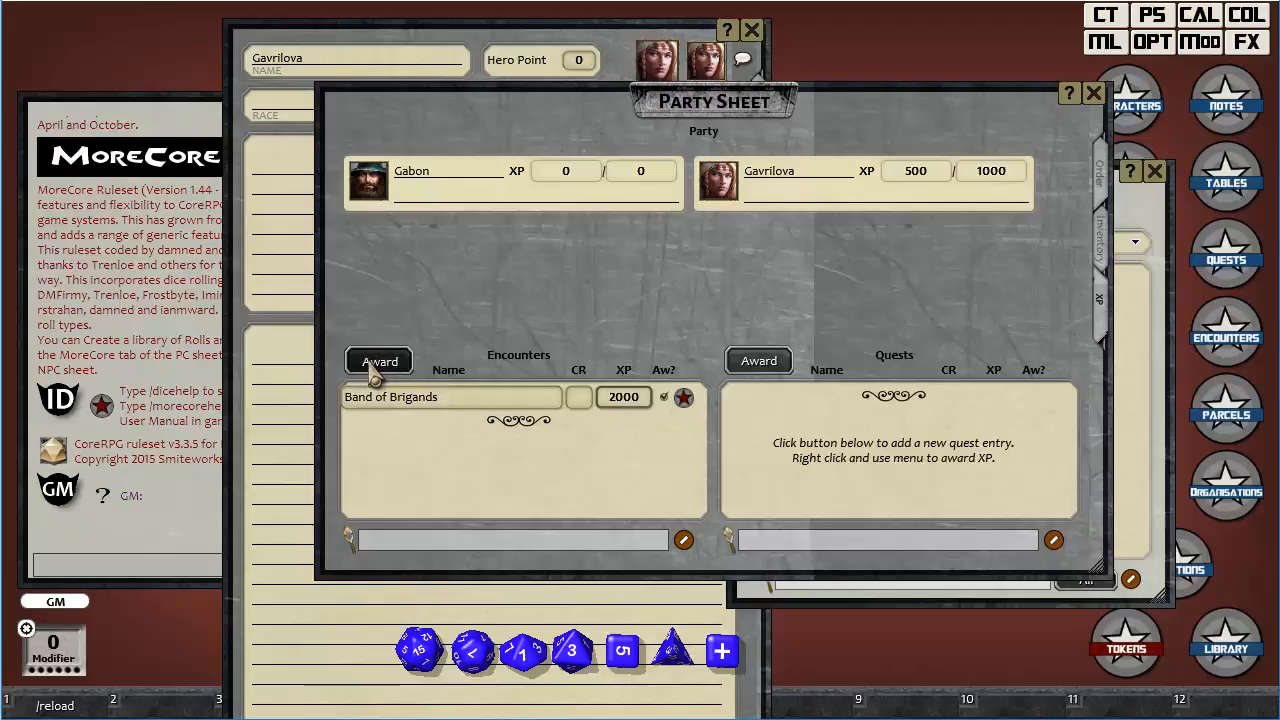
click(663, 400)
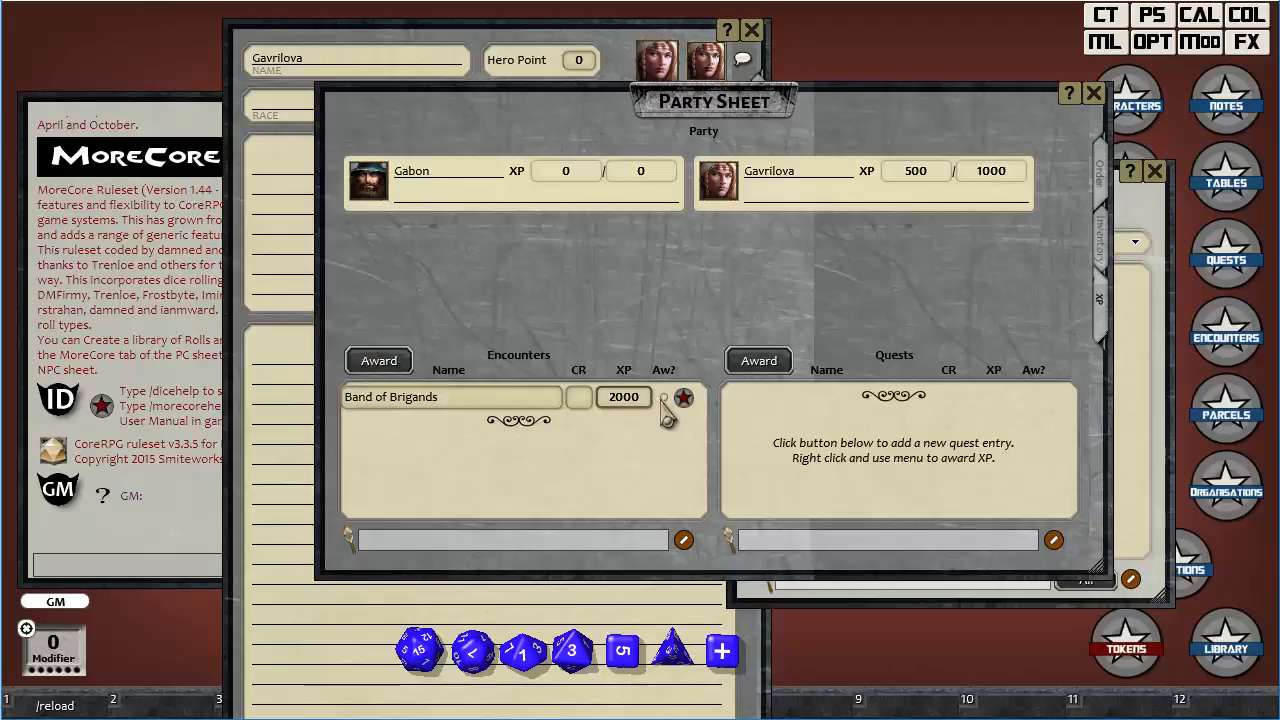
click(380, 362)
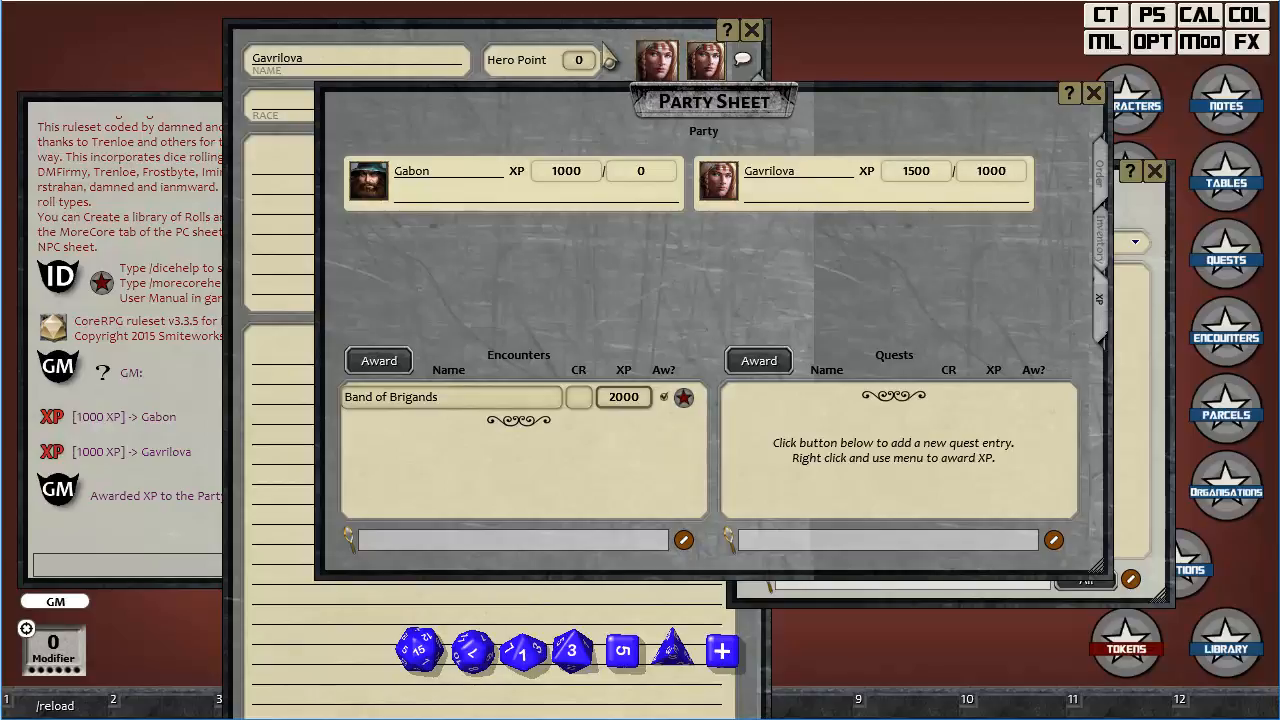
Raise Gavrilova's level to 2 and set the required experience to 2500 on the character sheet.
click(596, 47)
click(648, 104)
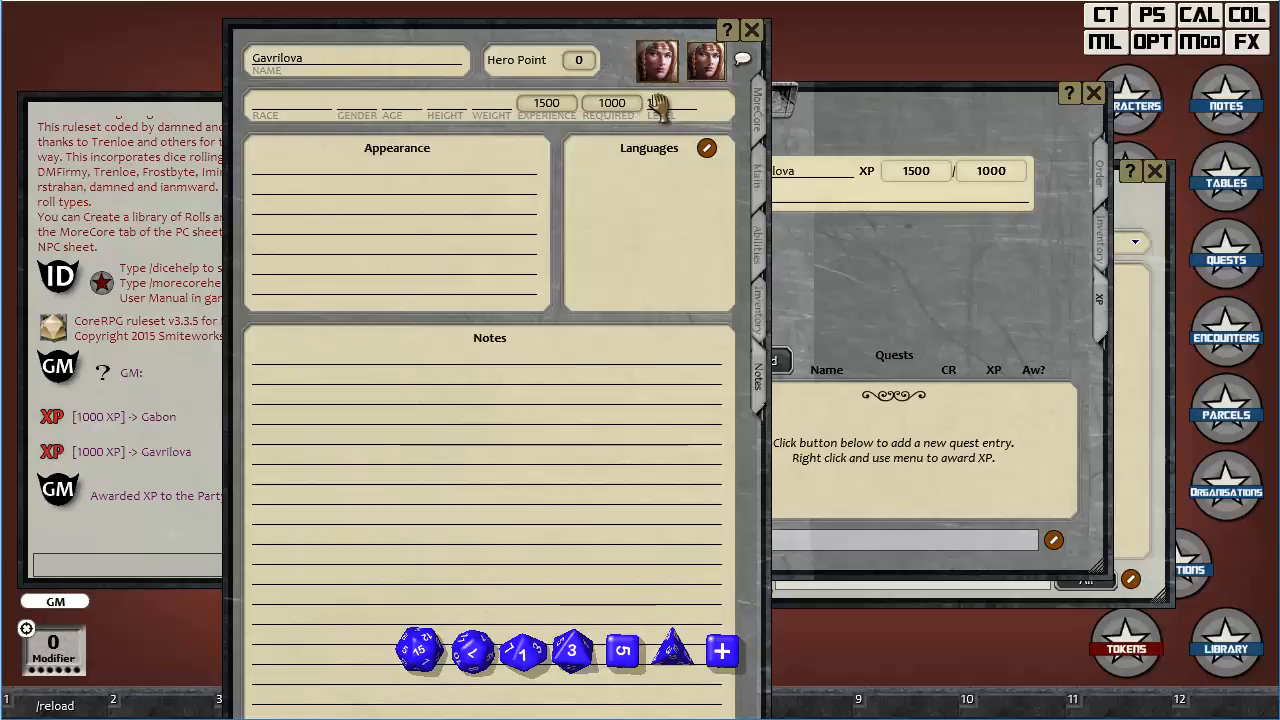
text(1)
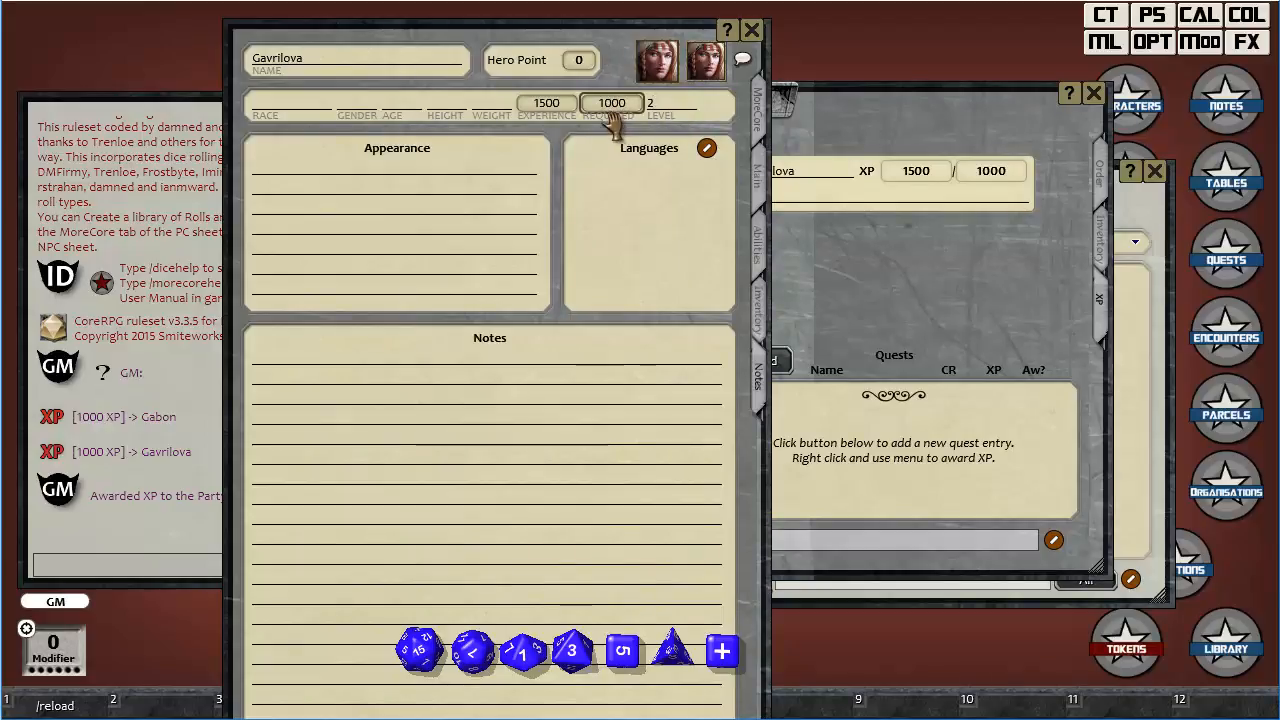
text(2500)
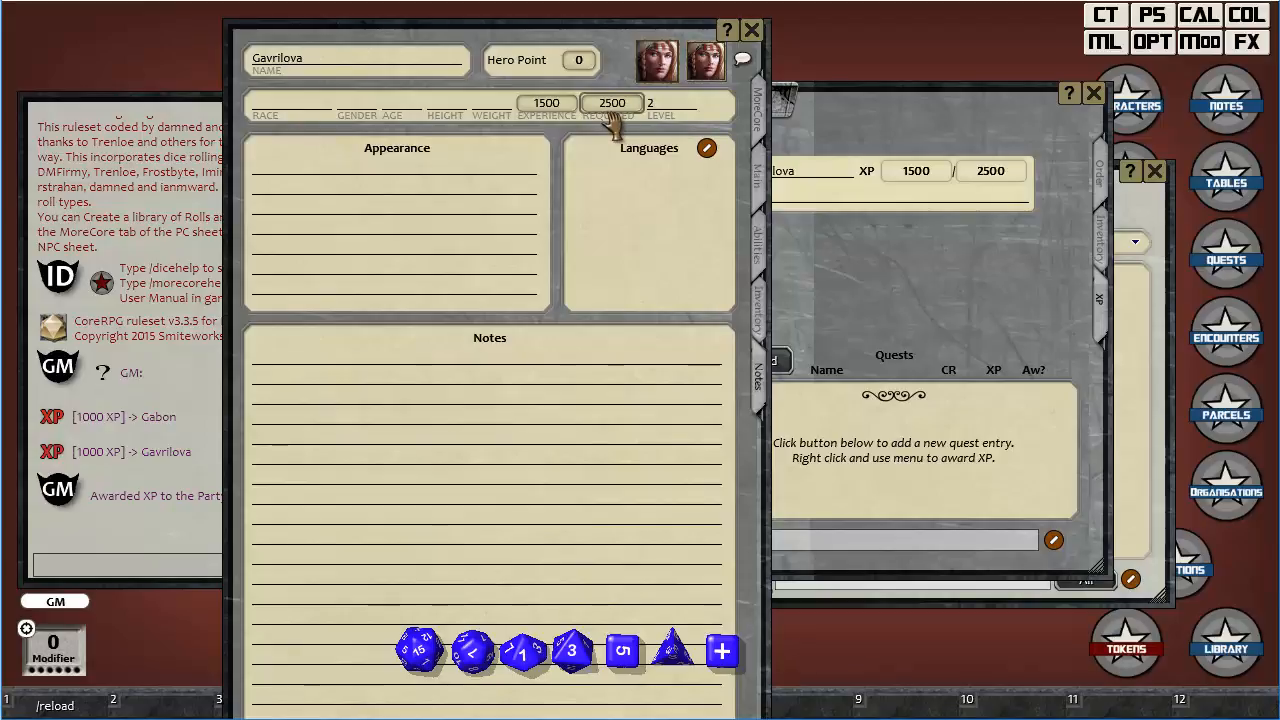
Compare Gavrilova's XP values on the party sheet and the character sheet, and close the party sheet.
click(866, 120)
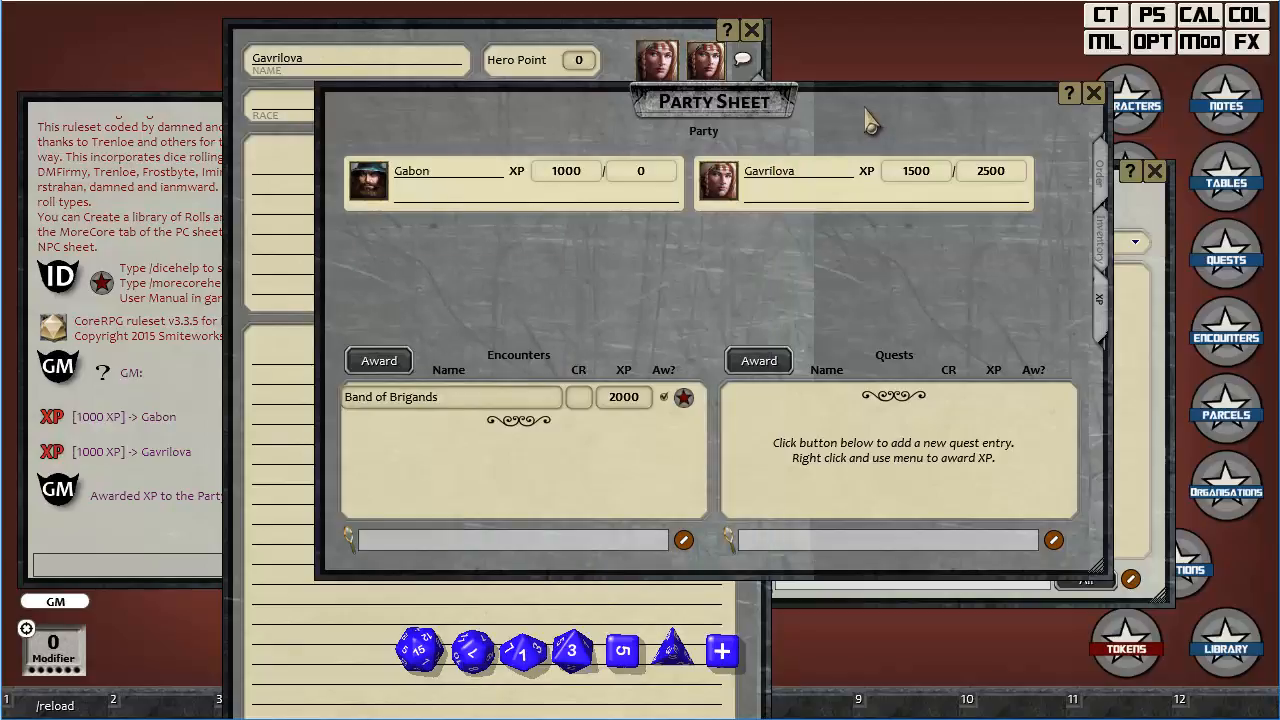
click(585, 42)
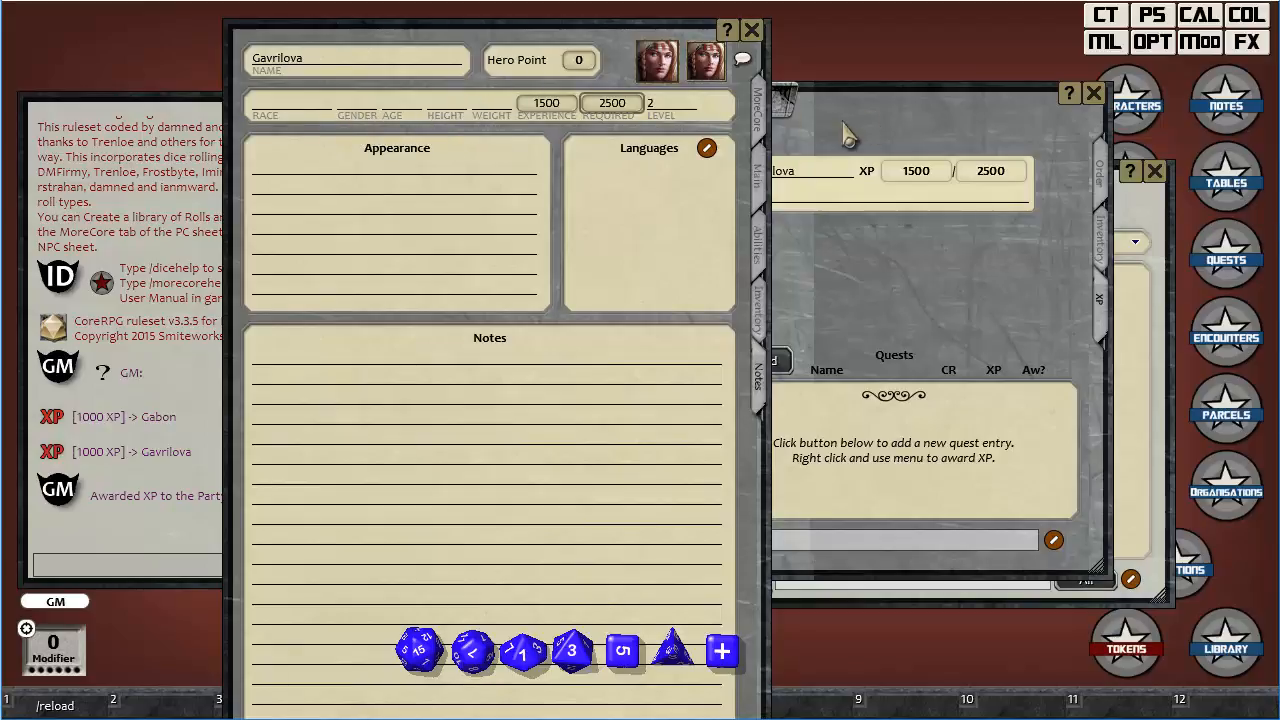
click(1094, 93)
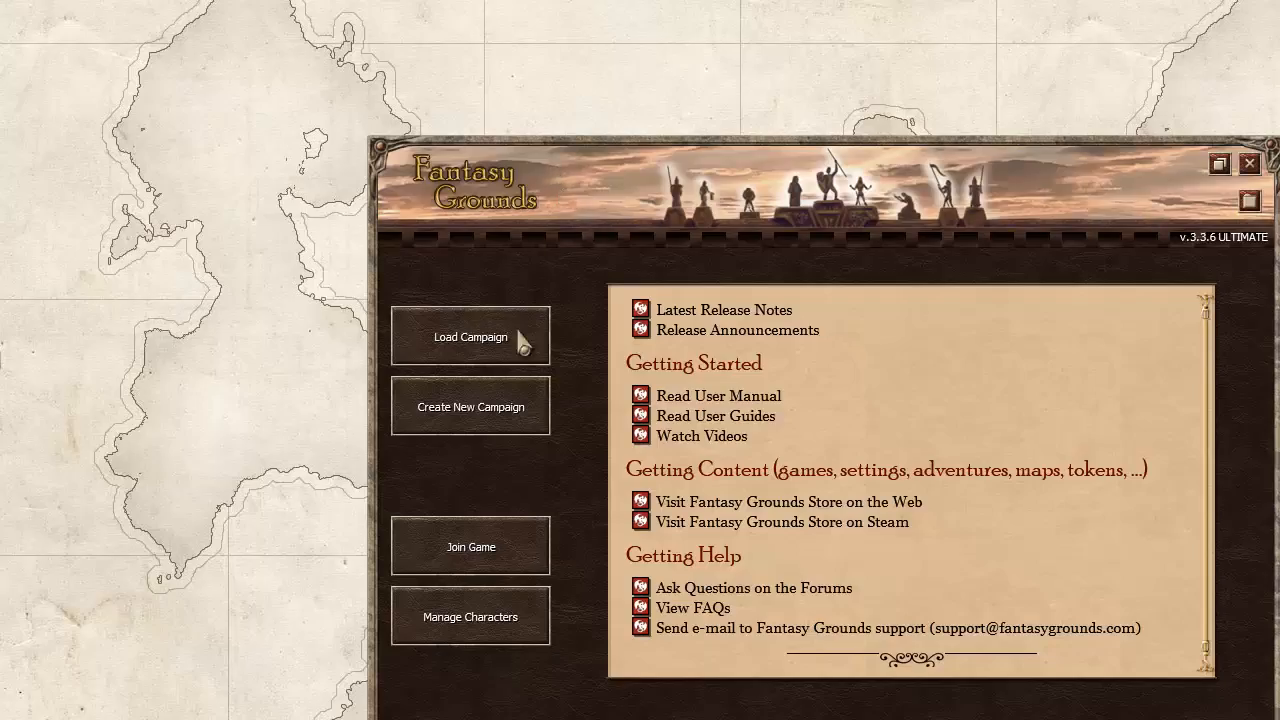
Join the game as a player from the Fantasy Grounds launcher using the localhost entry in the connection history.
click(494, 546)
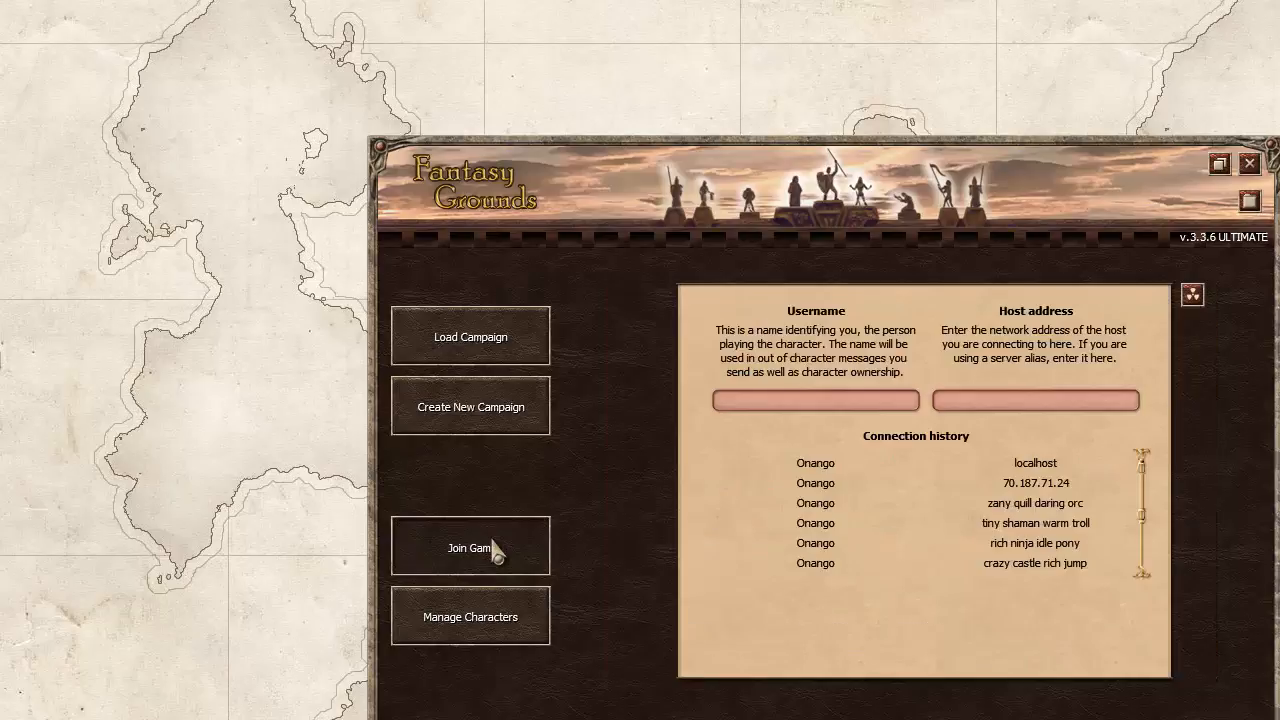
double_click(848, 462)
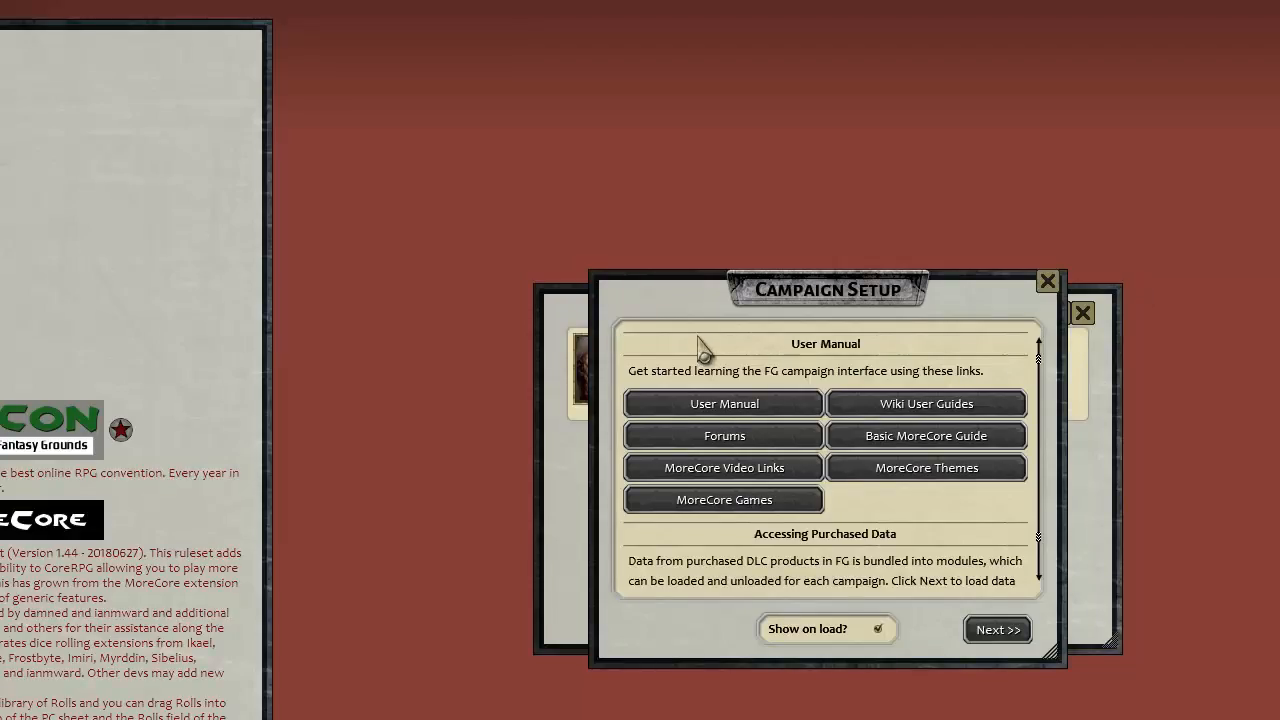
Choose Gabon as the player's character in the character selection.
click(566, 308)
click(1083, 313)
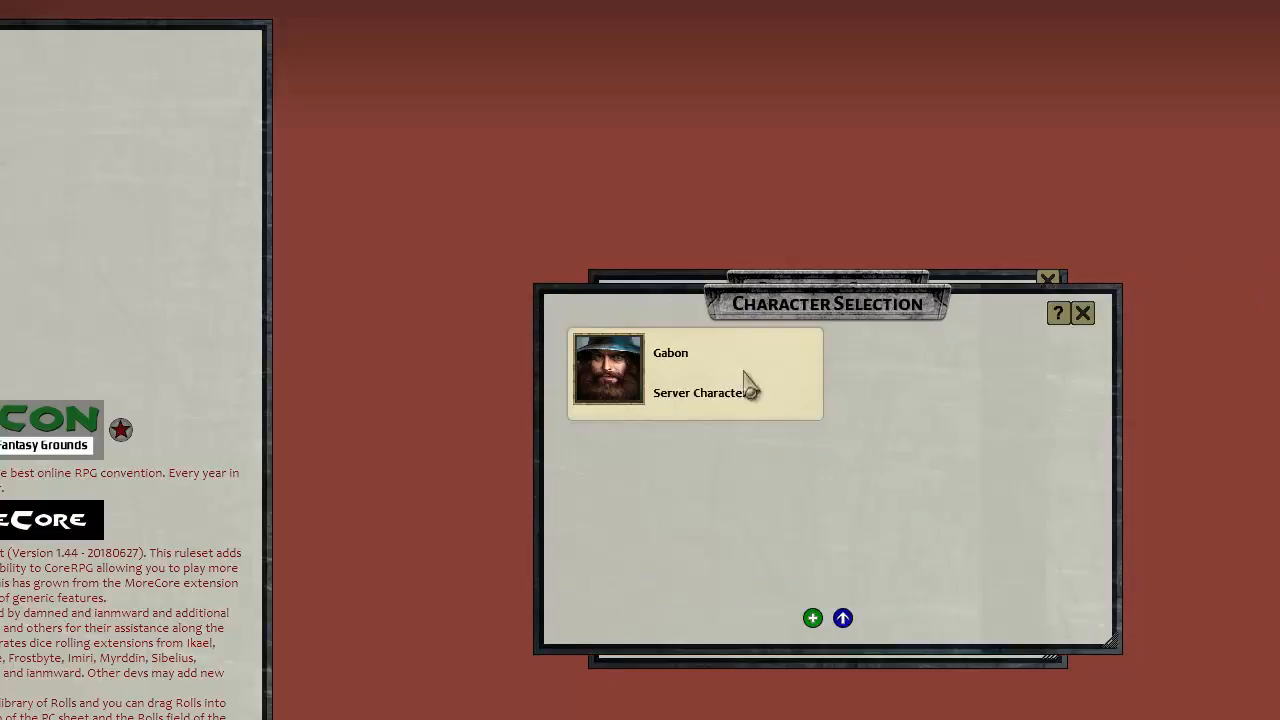
click(605, 370)
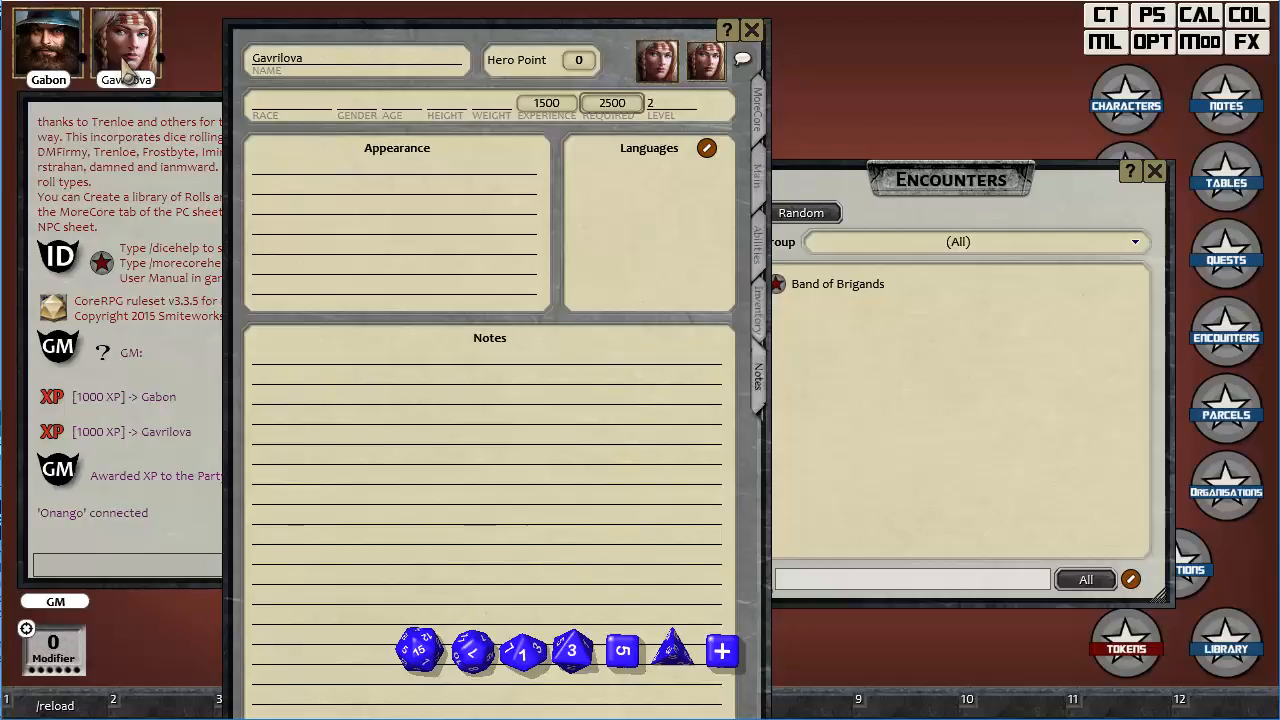
Set Gavrilova's Hero Points to 3 and Gabon's to 1, and close both character sheets.
scroll(578, 62, up, 3)
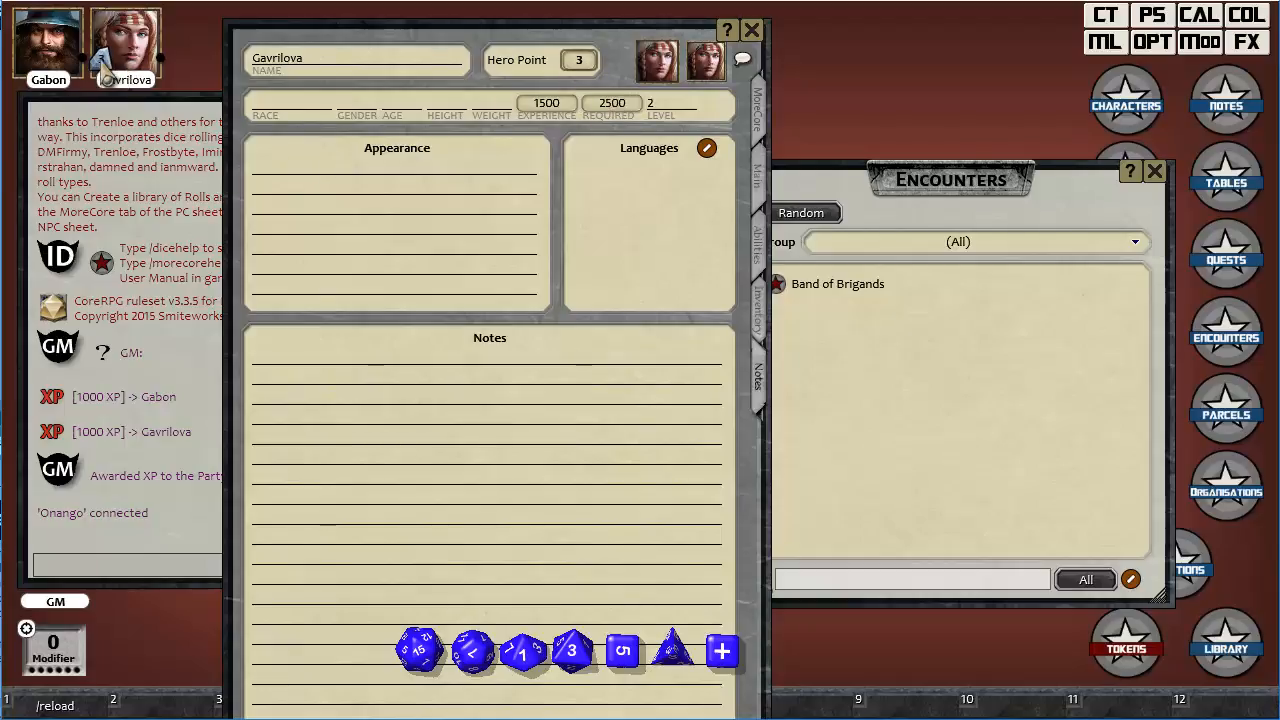
click(751, 31)
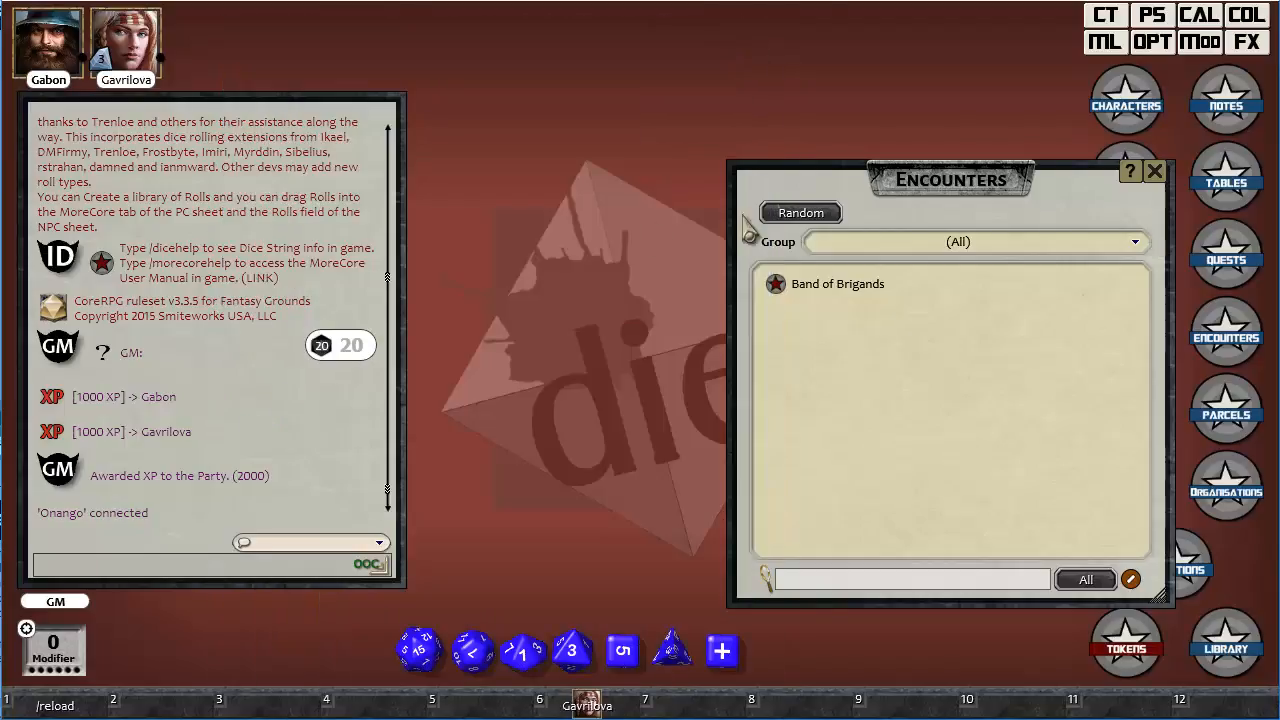
double_click(47, 70)
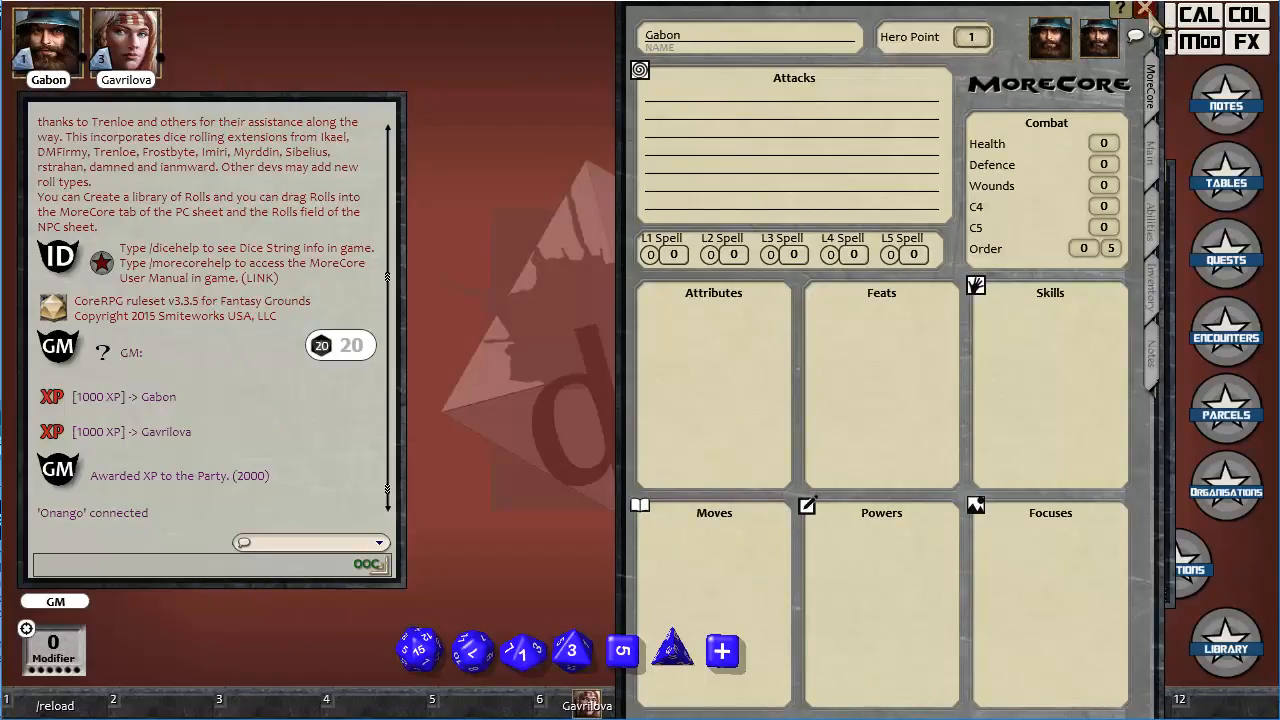
click(1145, 9)
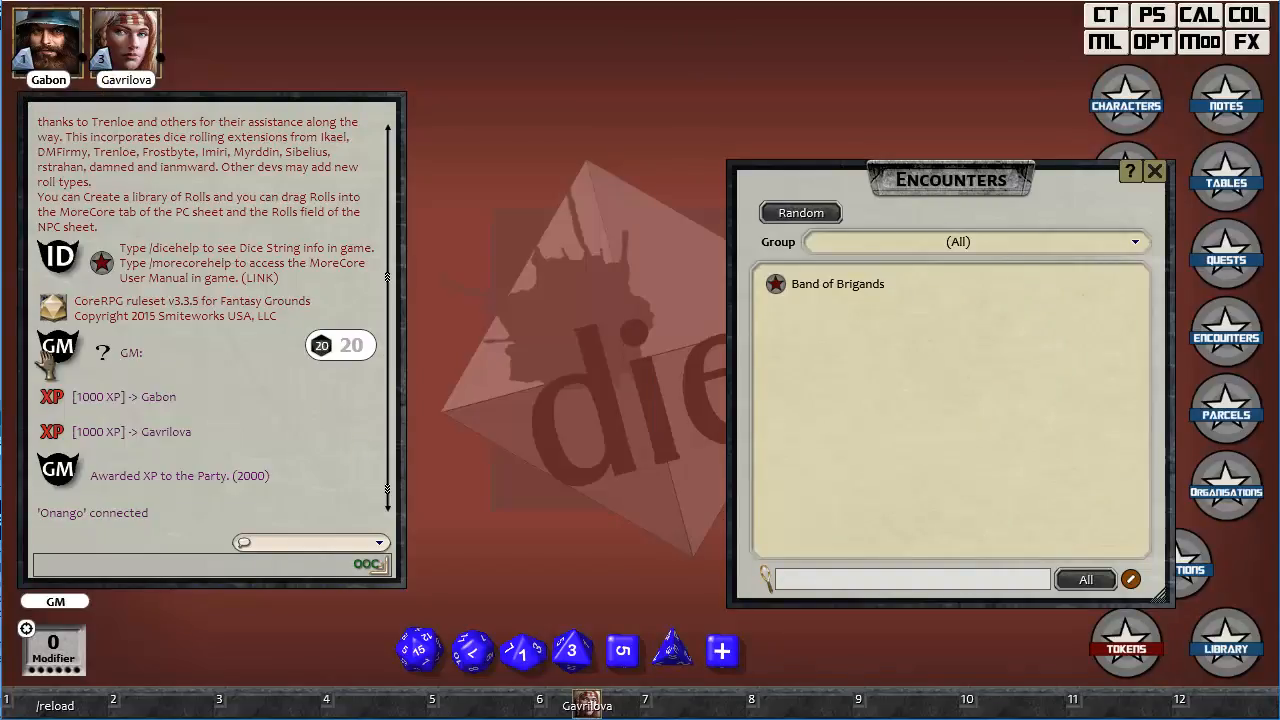
Rename the Hero Point label on Gabon's character sheet as Luck Point and close the sheet.
double_click(55, 68)
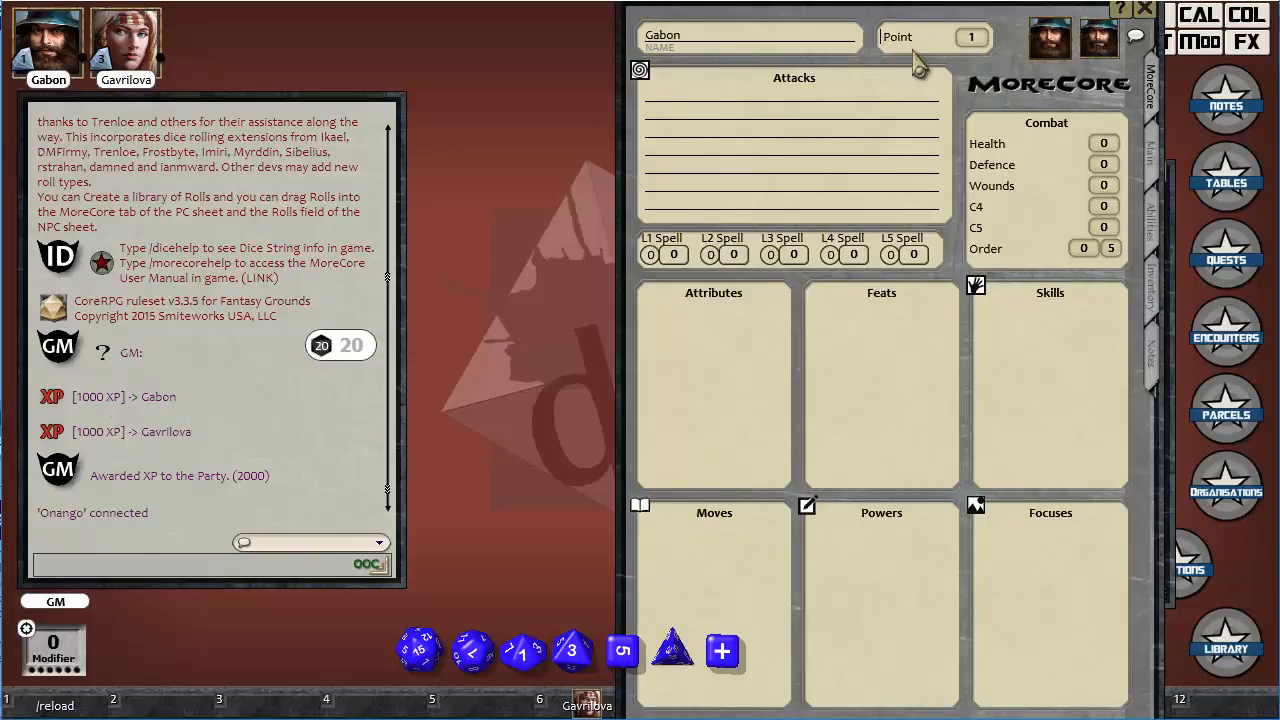
text(Luck)
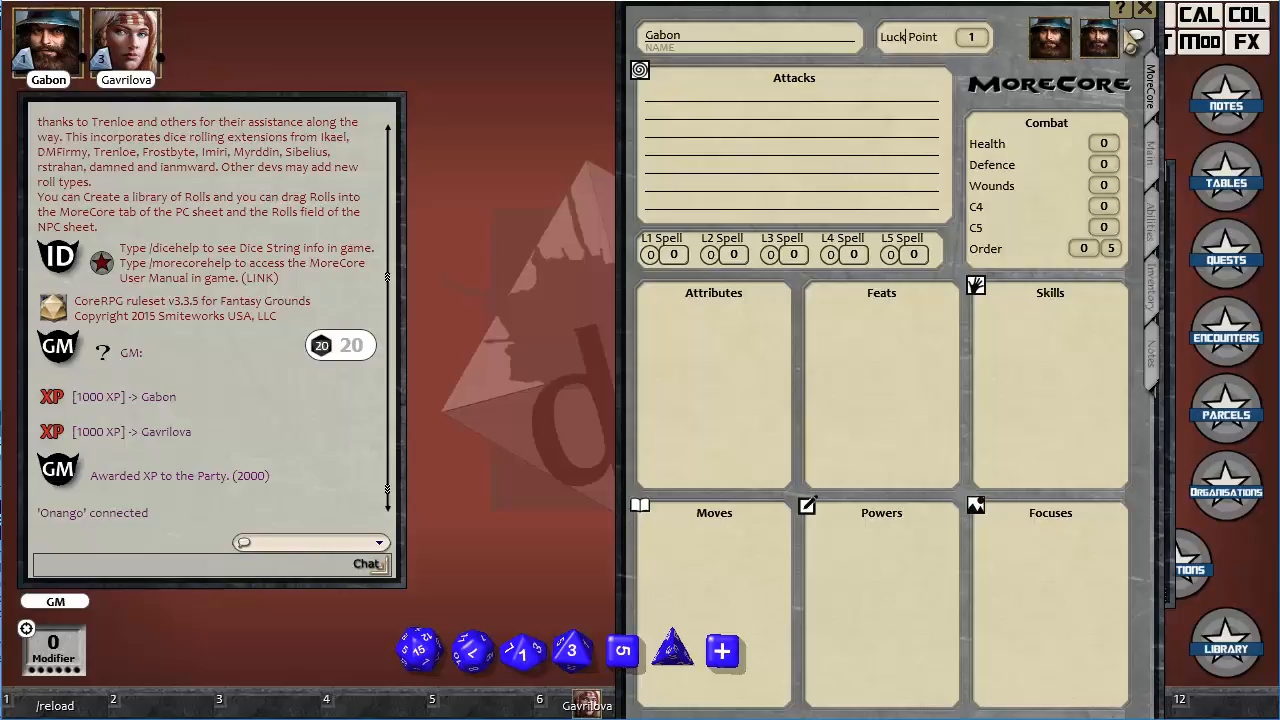
click(1145, 10)
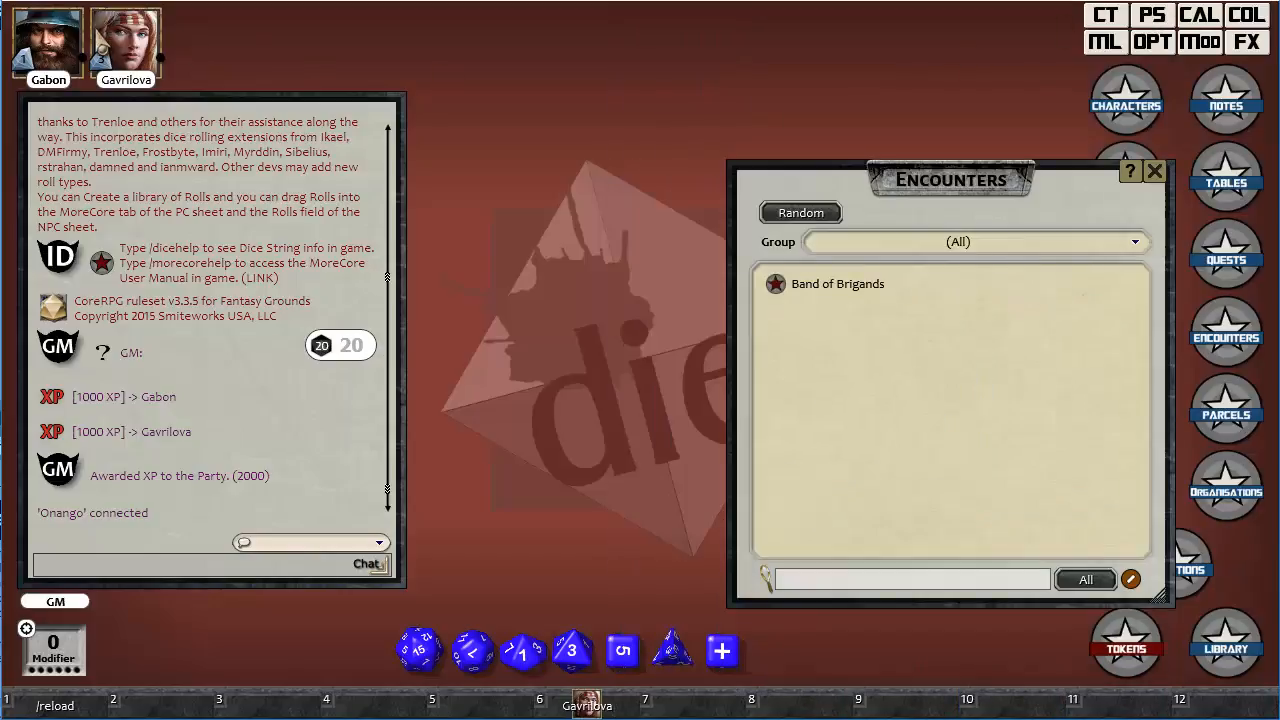
Rename the Hero Point label on Gavrilova's character sheet as Story Point and close the sheet.
double_click(130, 55)
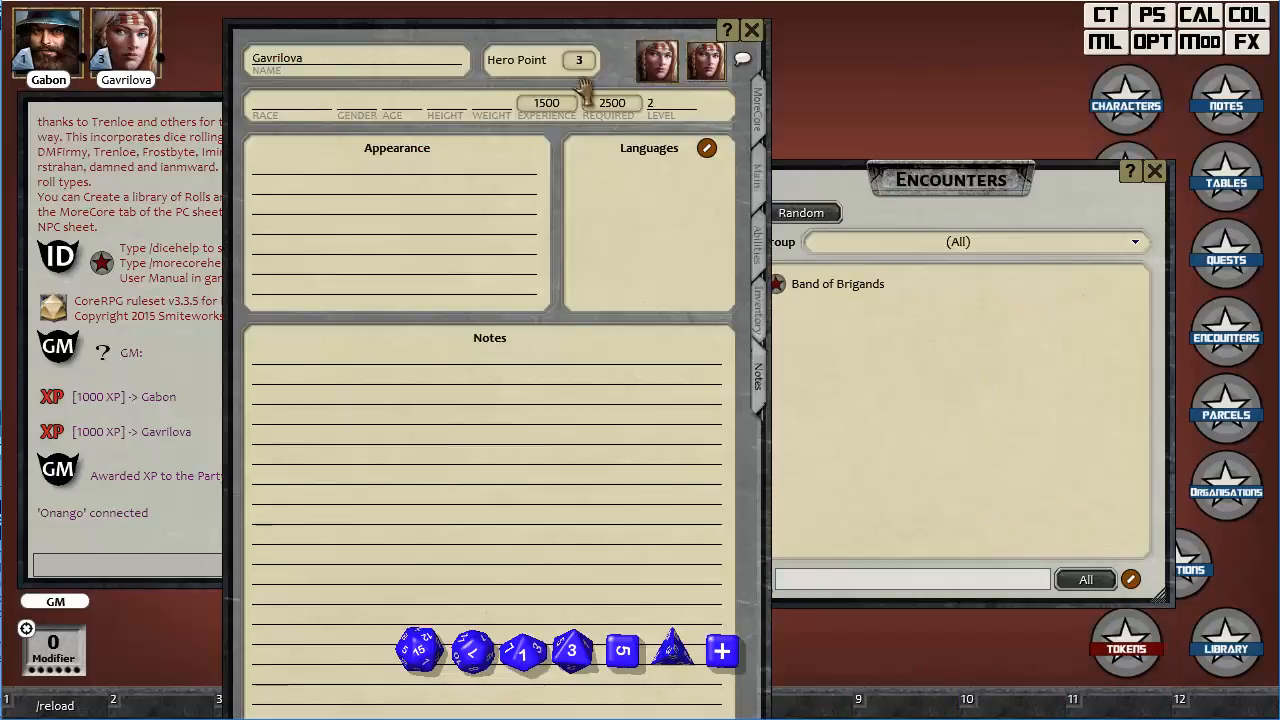
click(535, 61)
key(ctrl+a)
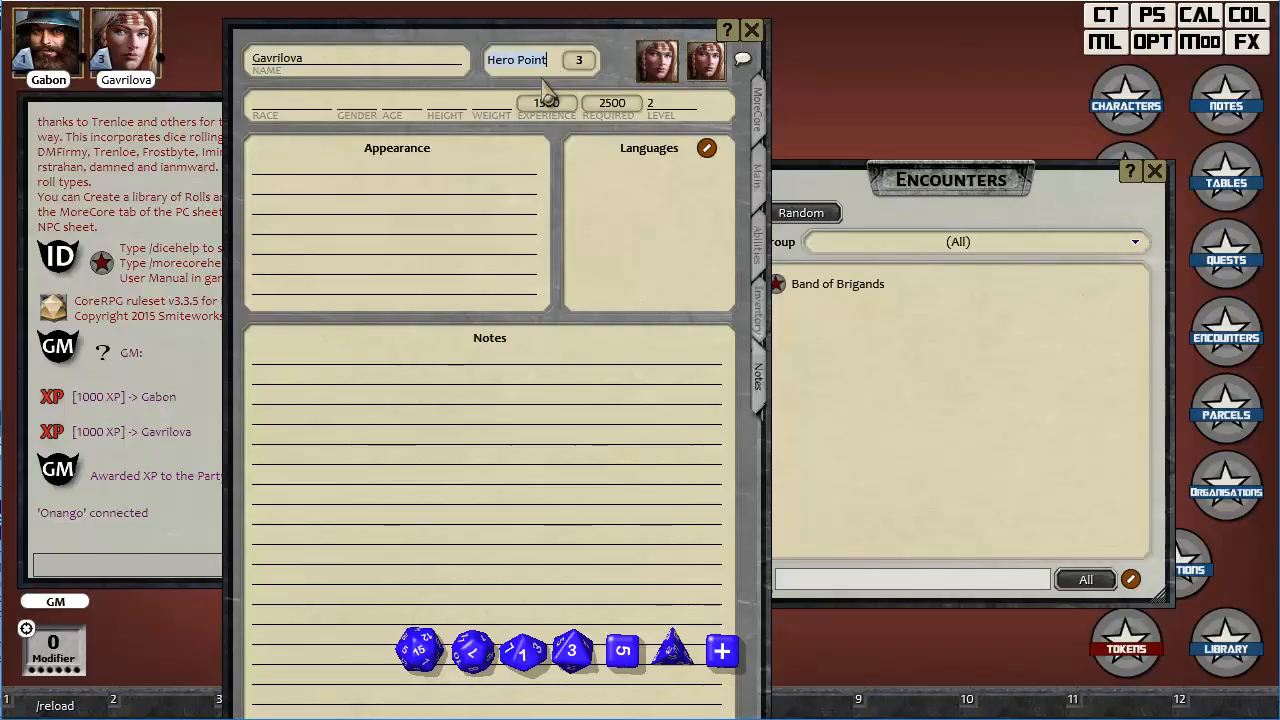
text(Story P)
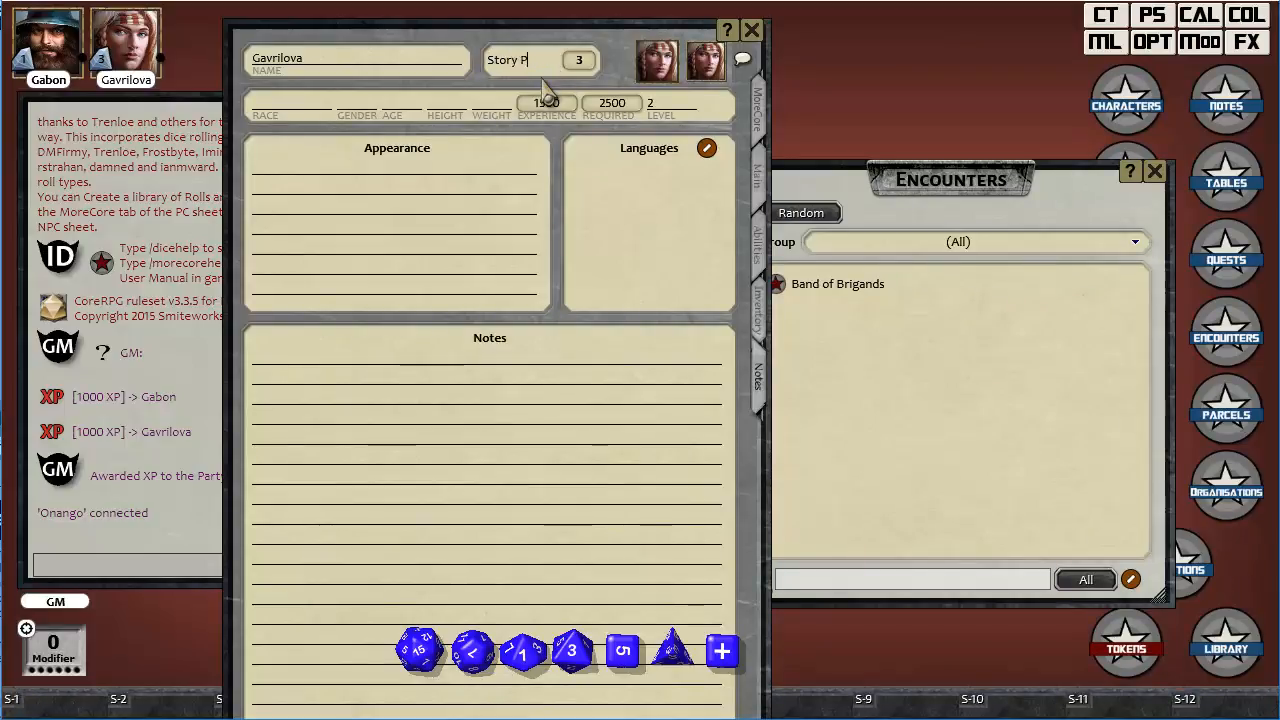
text(ints)
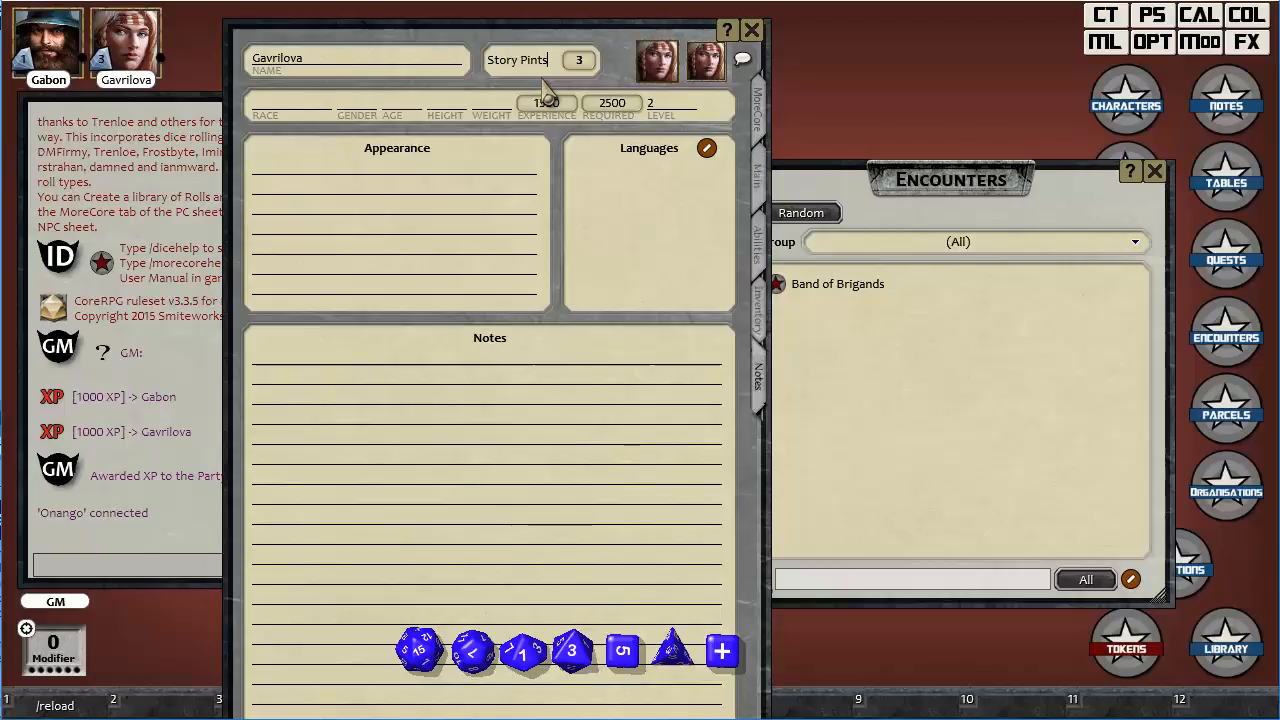
key(Left)
key(Left)
key(Left)
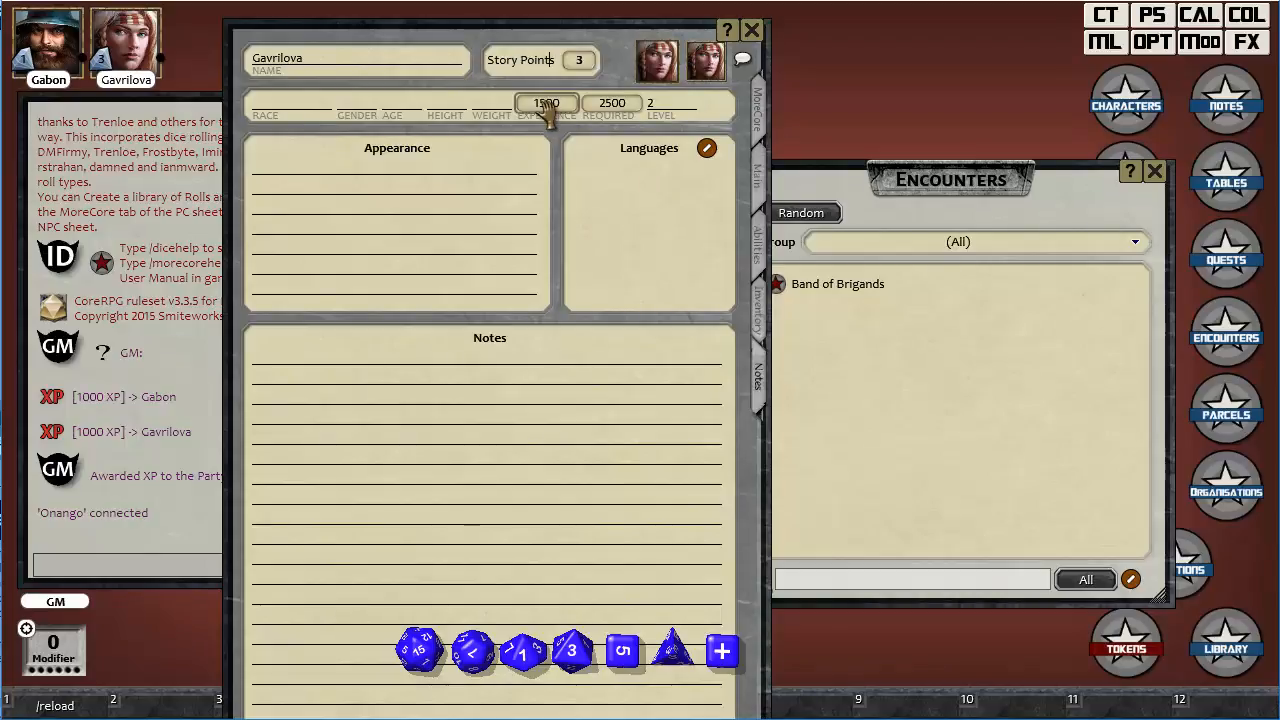
click(751, 31)
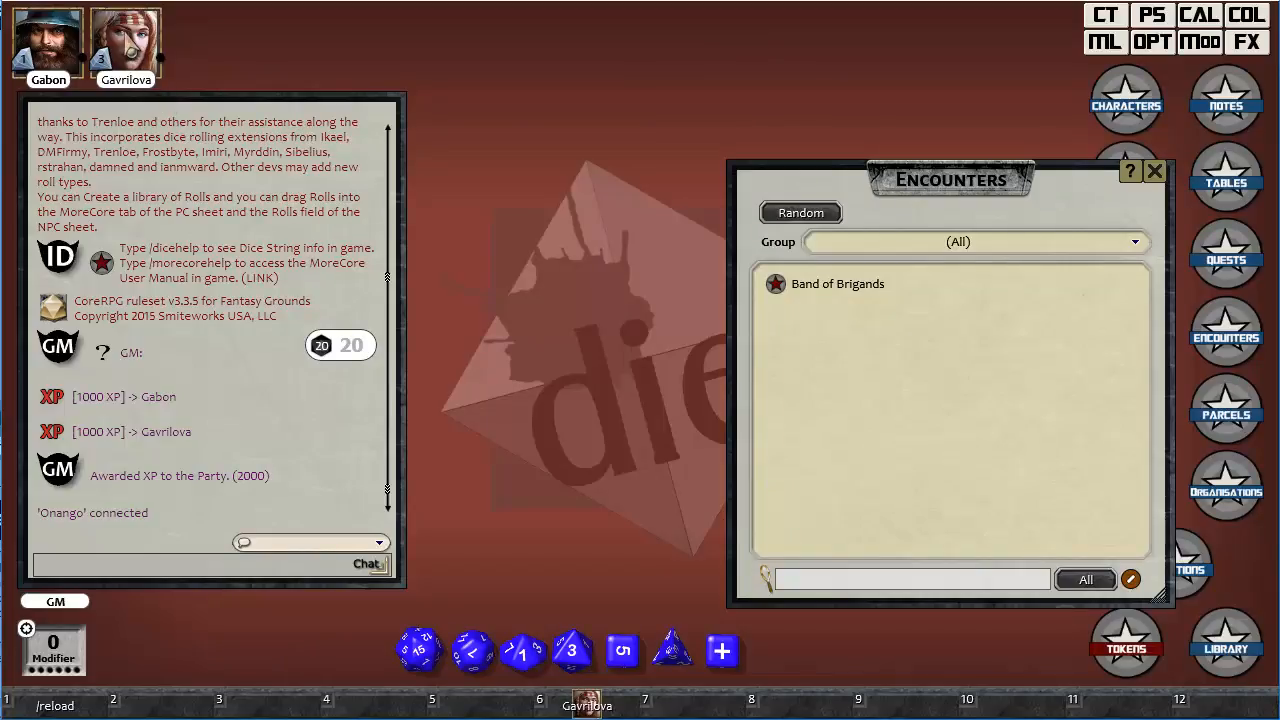
Reopen Gavrilova's character sheet, move it clear of the chat, and spend one Story Point.
click(130, 45)
drag(376, 50, 491, 50)
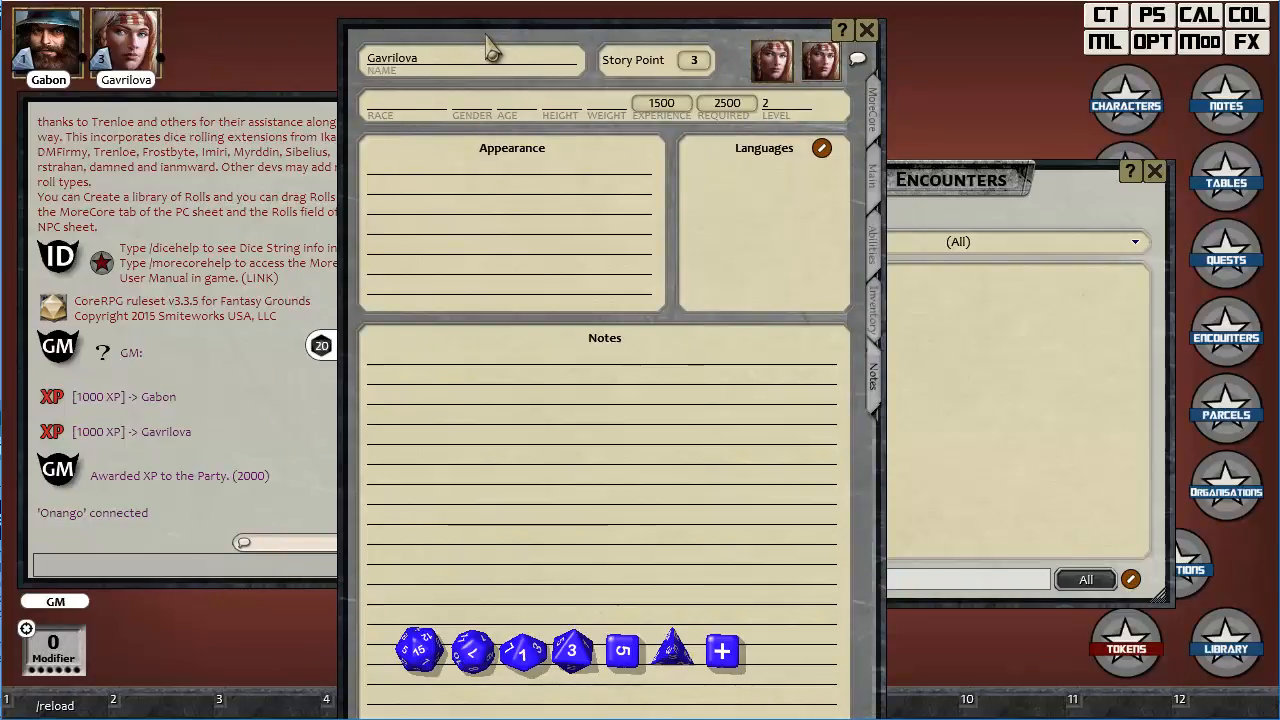
double_click(695, 61)
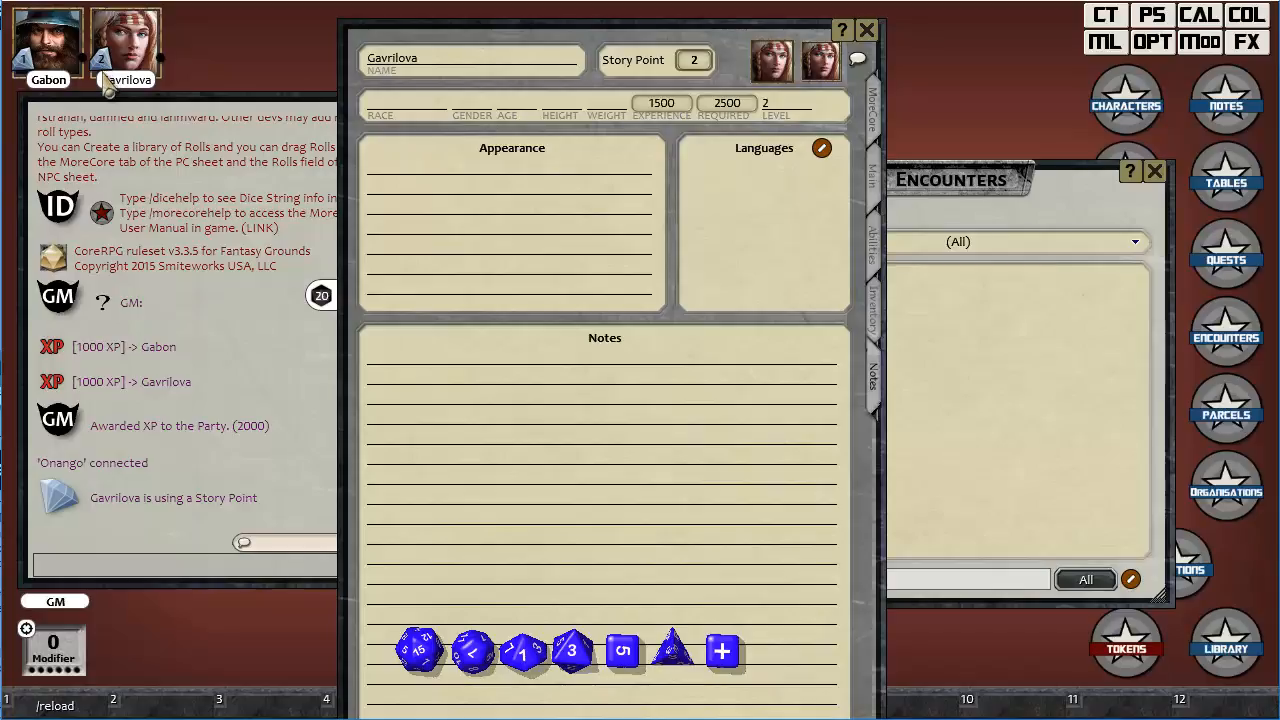
Raise Gavrilova's Story Points to 6 and bring them back down to 2.
scroll(705, 62, up, 1)
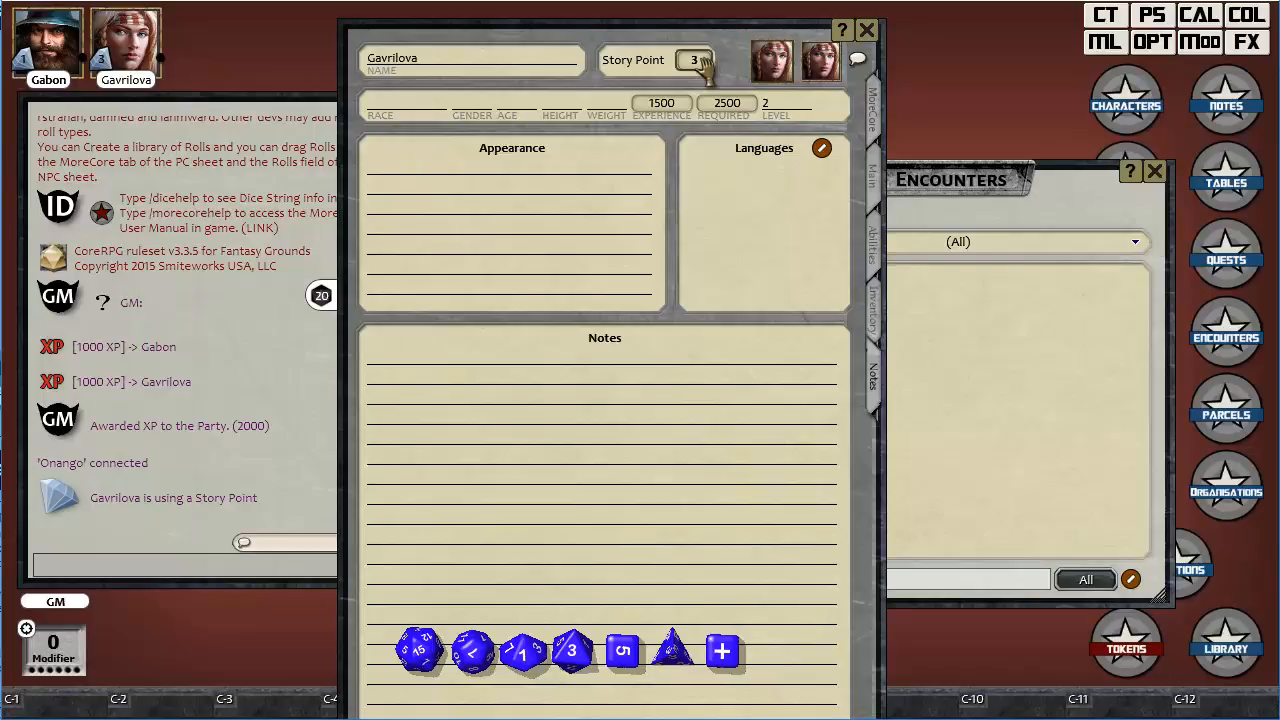
scroll(705, 62, up, 3)
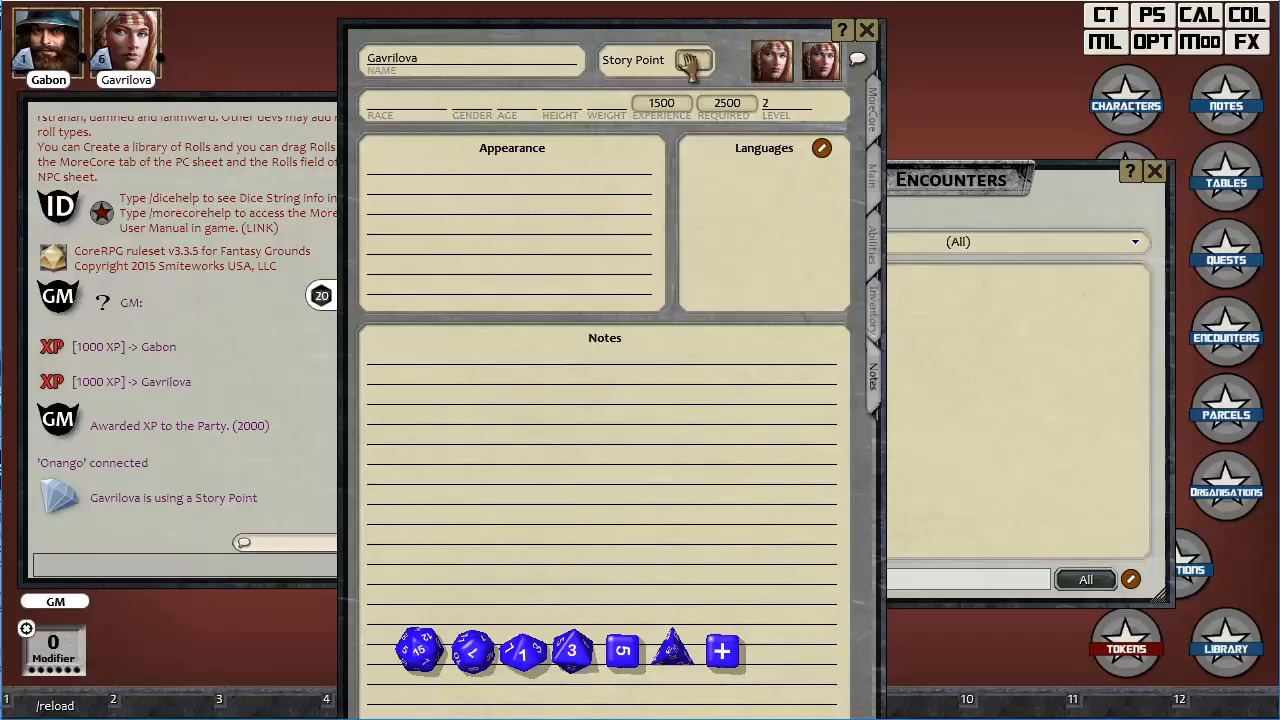
scroll(697, 62, down, 4)
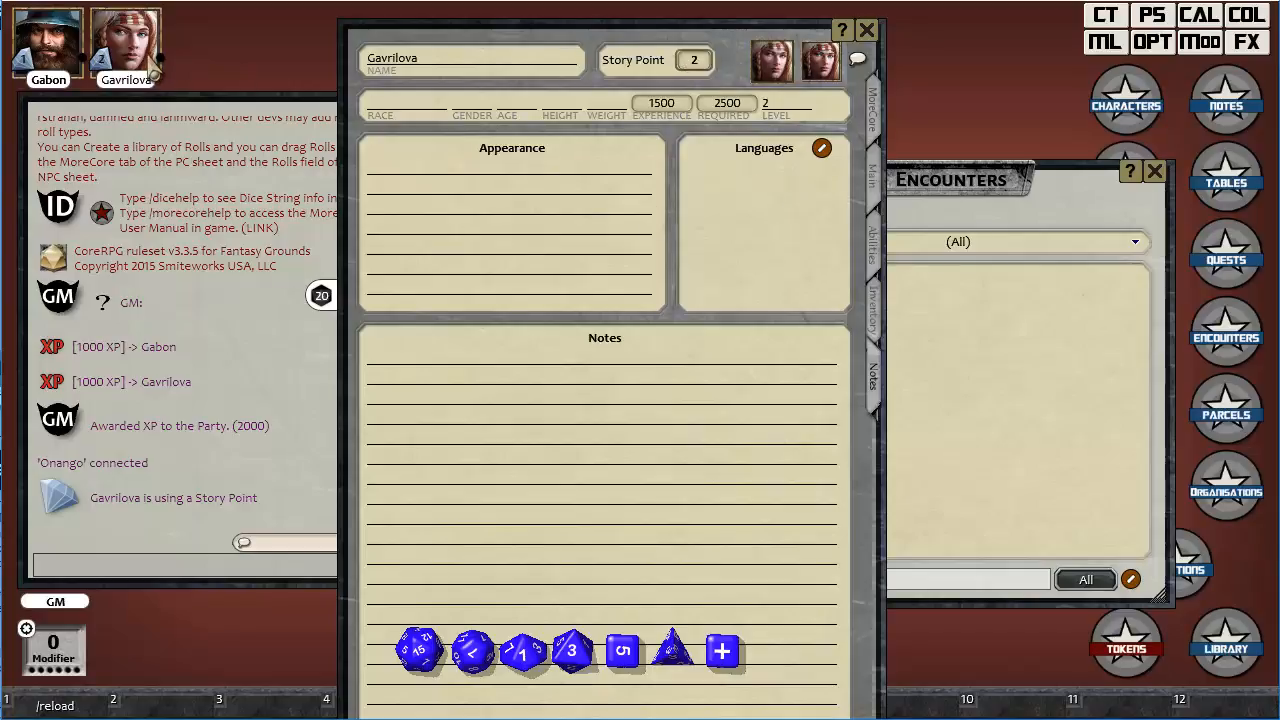
Spend Gabon's Luck Point from his character sheet, and close both characters' sheets.
click(42, 64)
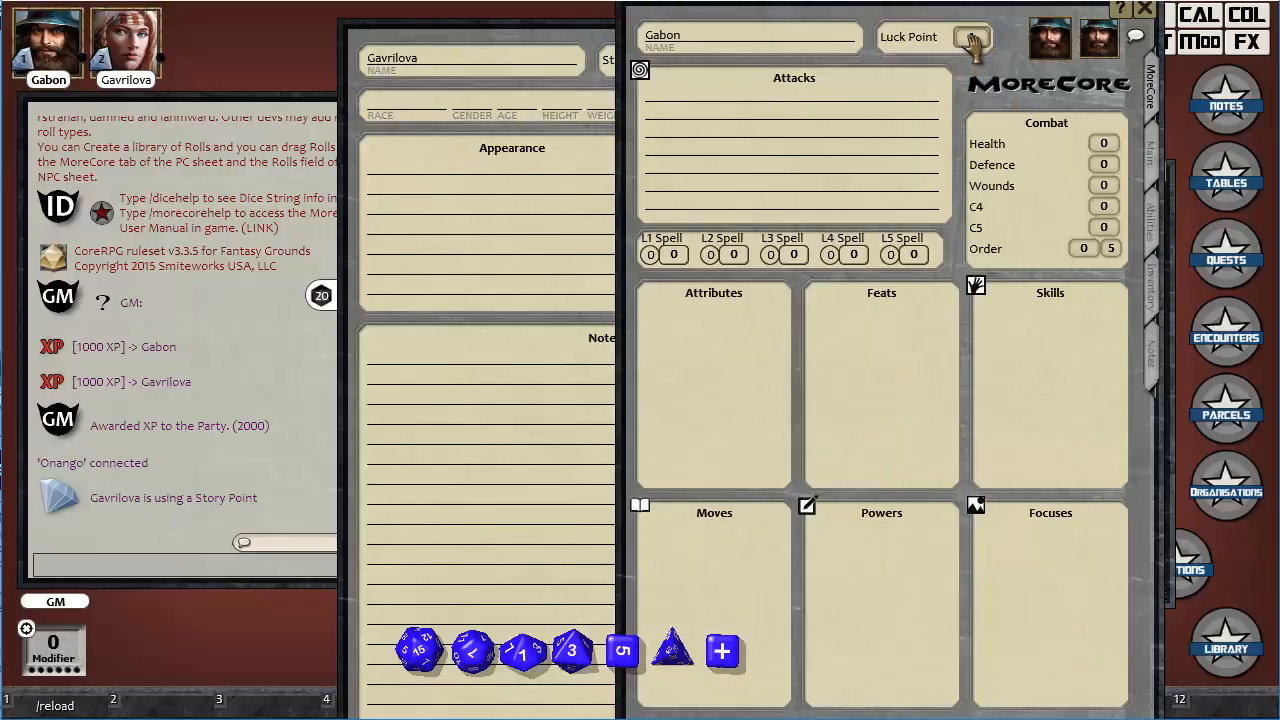
scroll(970, 38, down, 1)
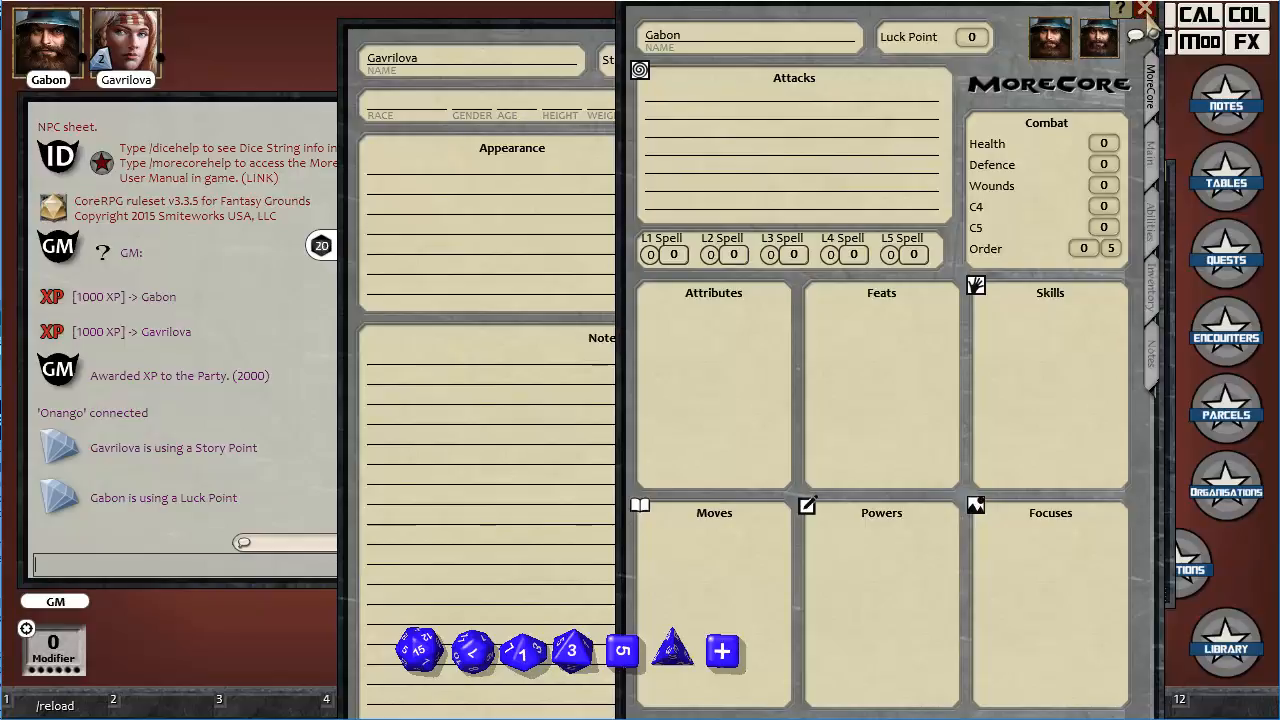
click(1144, 10)
drag(611, 46, 576, 43)
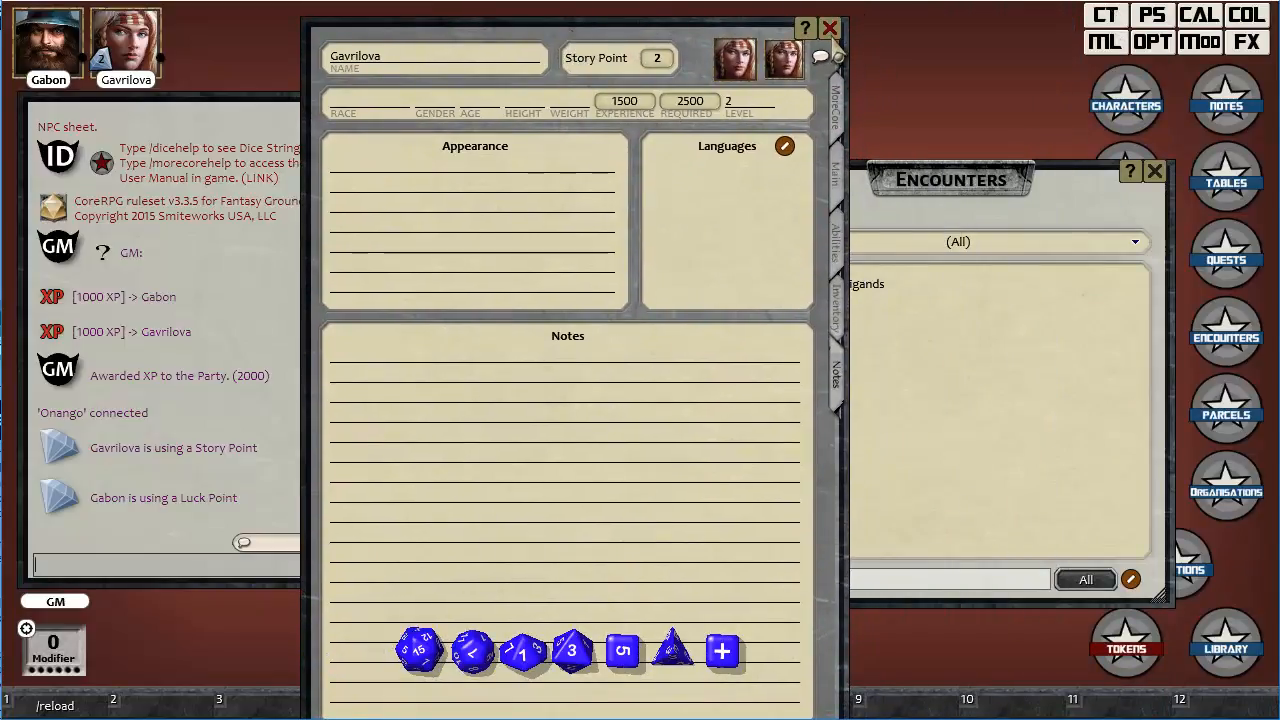
click(833, 28)
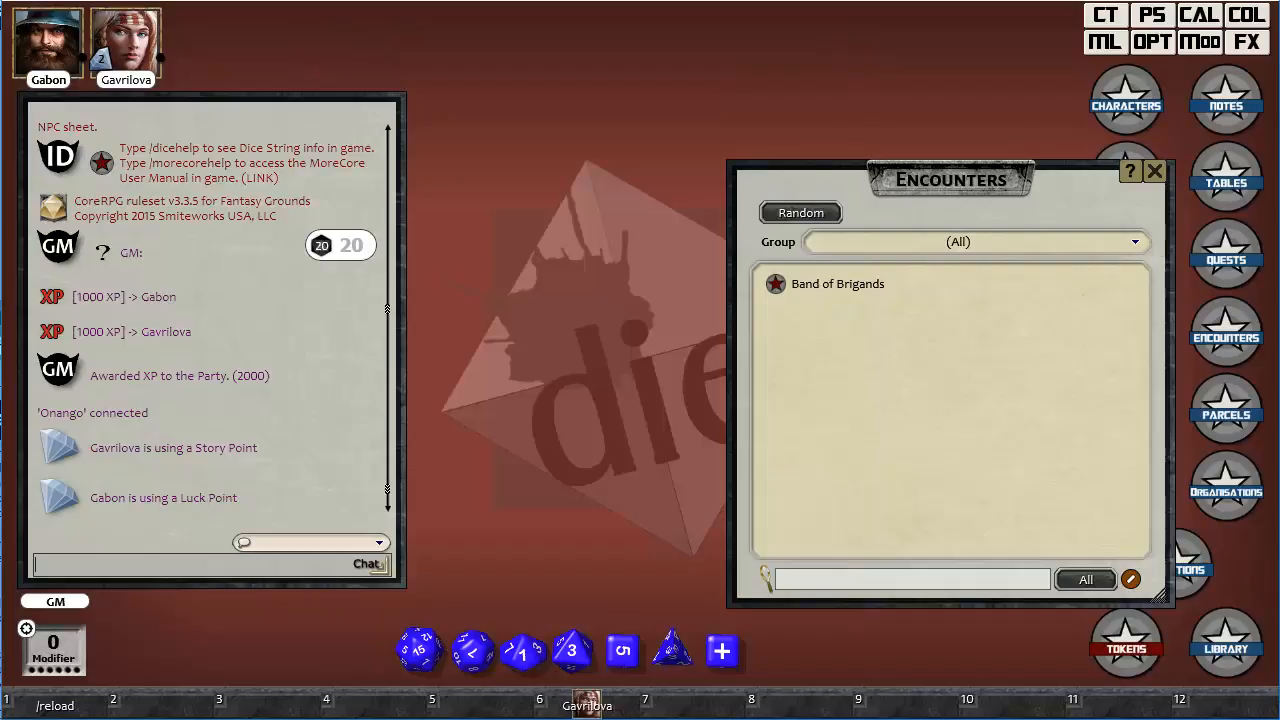